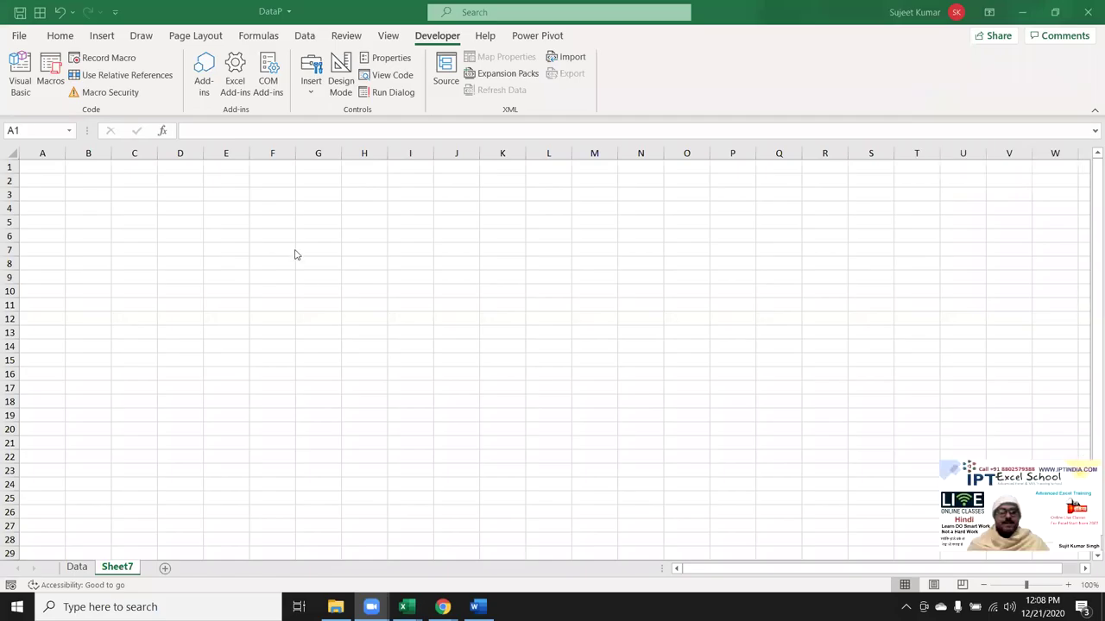
Step: Enter the 17-number list (52, 36, 63, 36, …) in A1:A17
click(45, 164)
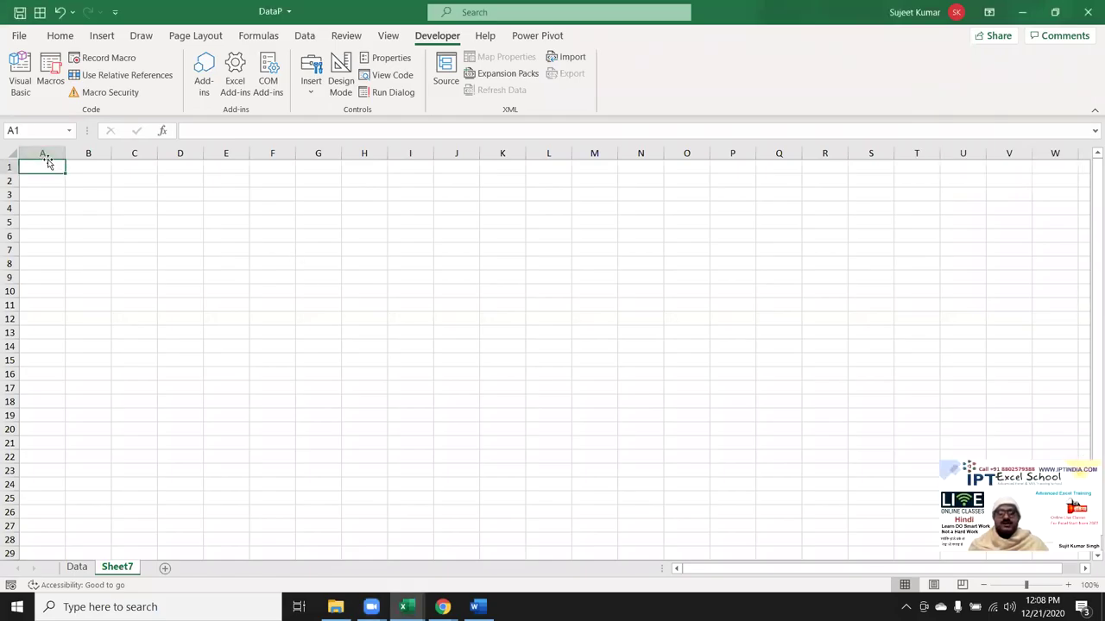
text(52)
key(Return)
text(36)
key(Return)
text(63 36 63 36 36 63 36 36 36 63 52 36 3 32 63 363)
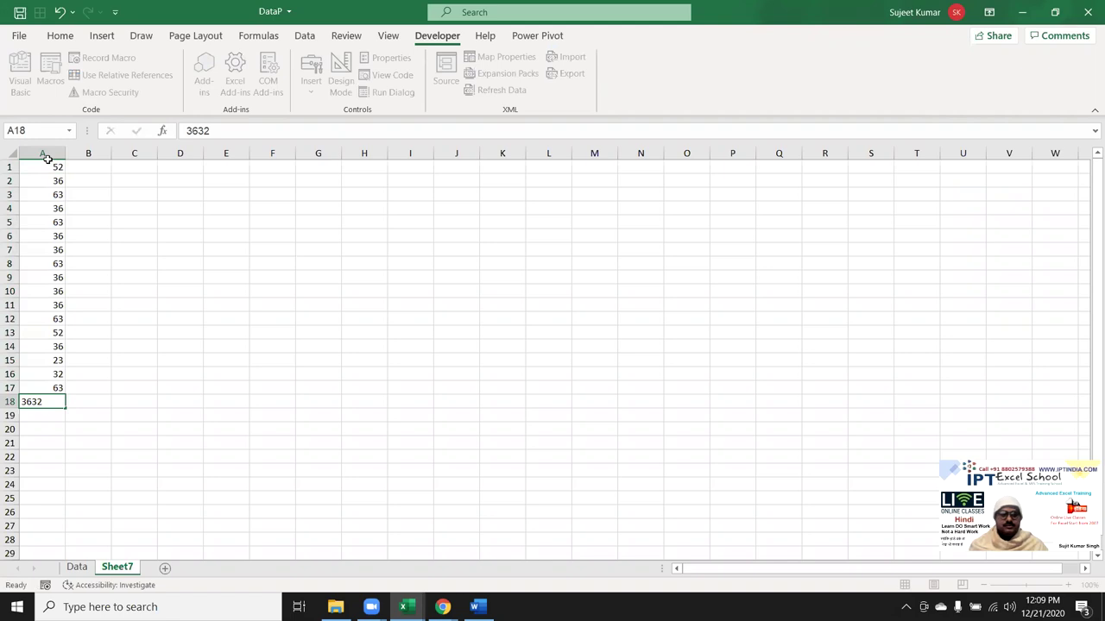
key(Escape)
key(Up)
Step: Copy the list A1:A17 and paste it again starting at A18
key(ctrl+Up)
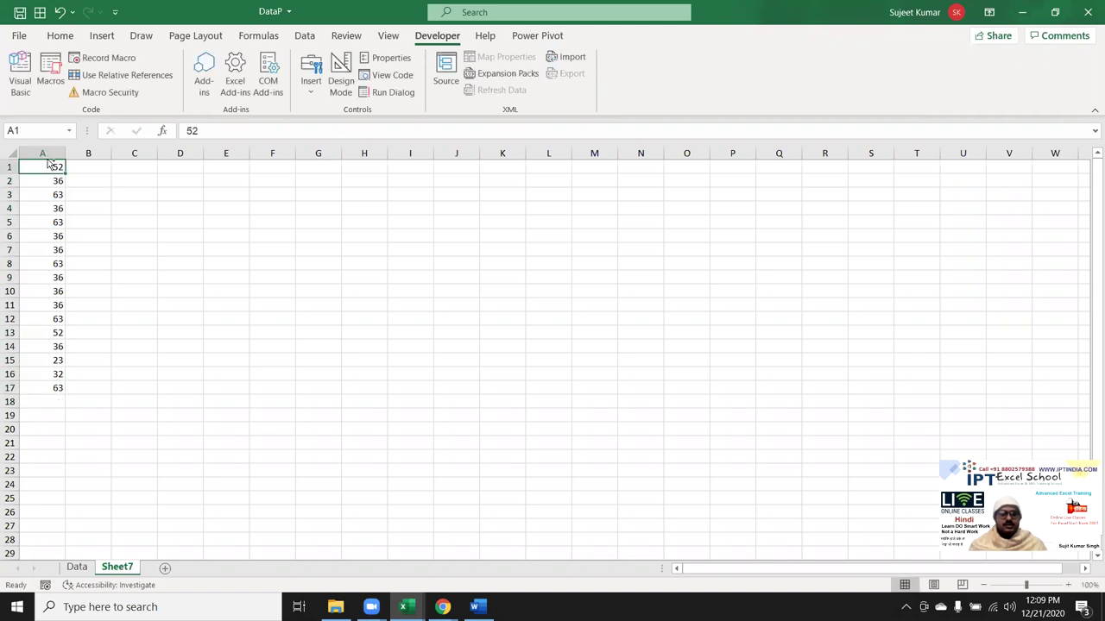
key(ctrl+shift+Down)
key(ctrl+c)
key(ctrl+Down)
key(Down)
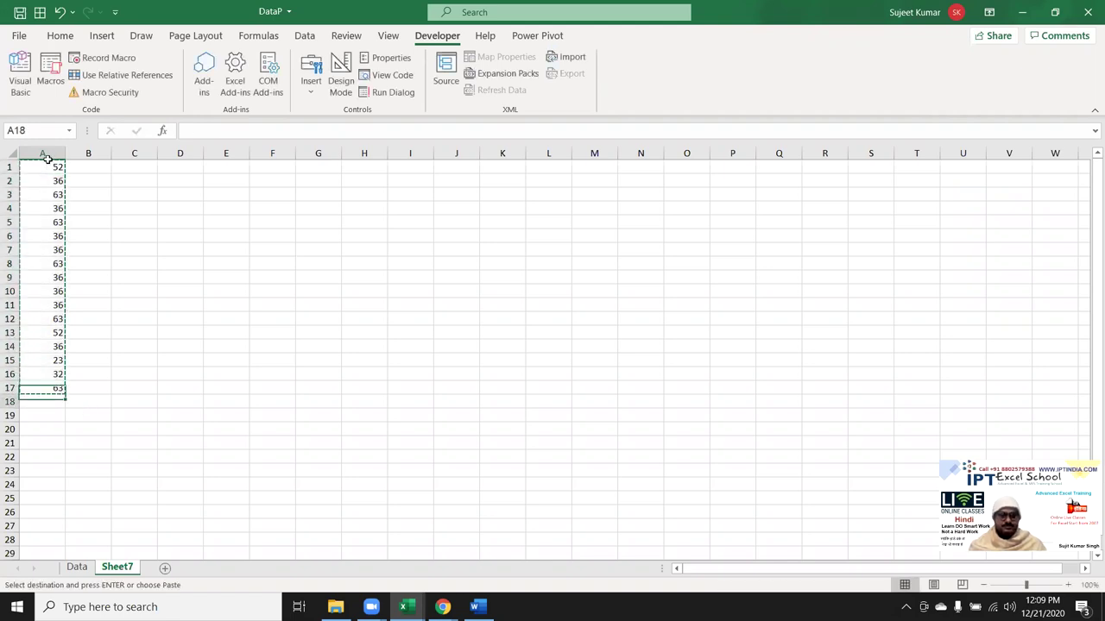
key(ctrl+v)
key(ctrl+Down)
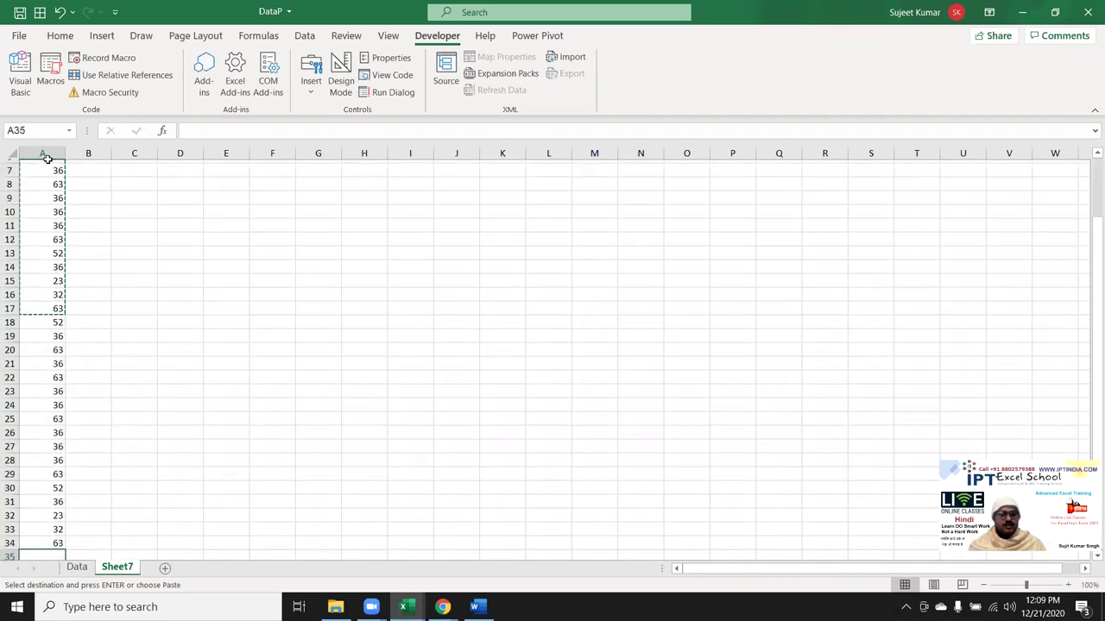
key(ctrl+Up)
key(Escape)
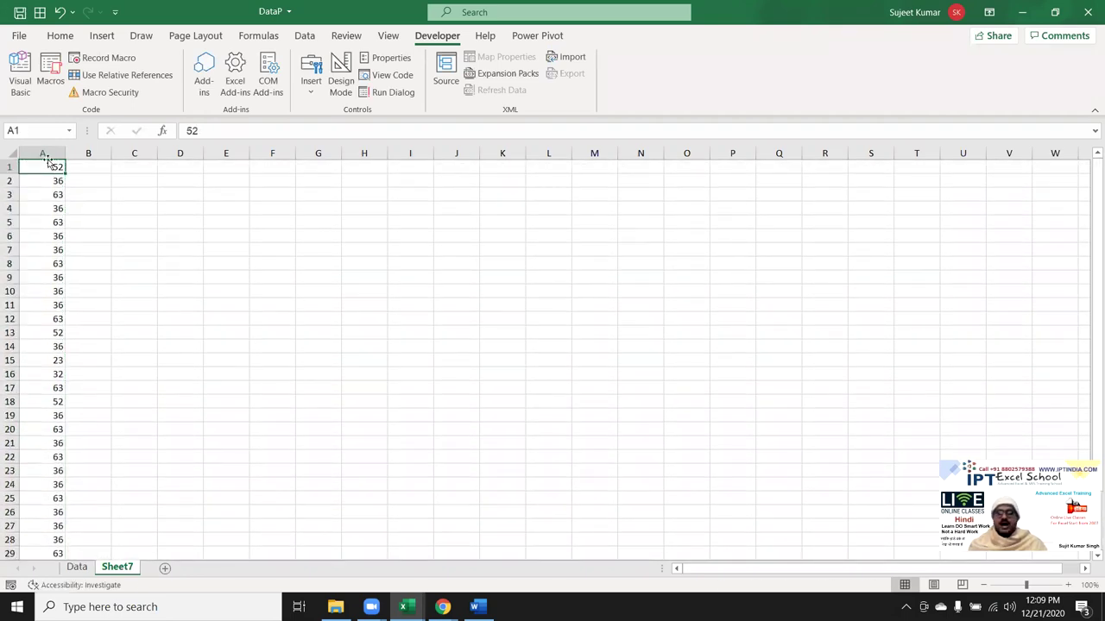
Step: Enter 36, 74 and 65 in cells B8, B16 and B23
key(Down)
key(Down)
key(Down)
key(Down)
key(Down)
key(Down)
key(Down)
key(Right)
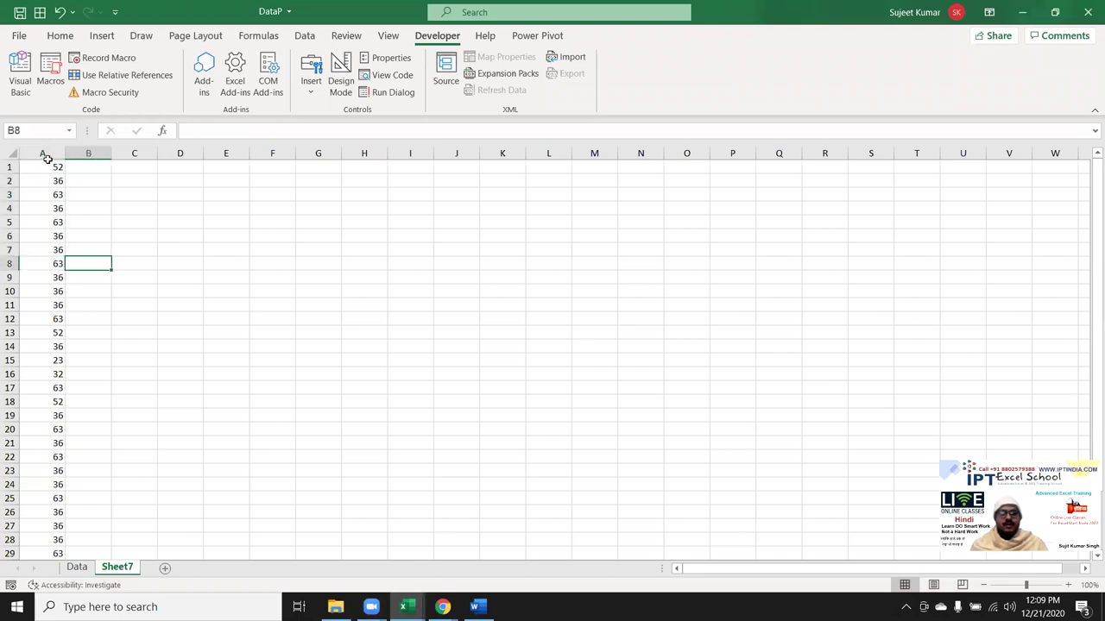
text(36)
key(Return)
key(Down)
key(Down)
key(Down)
text(74)
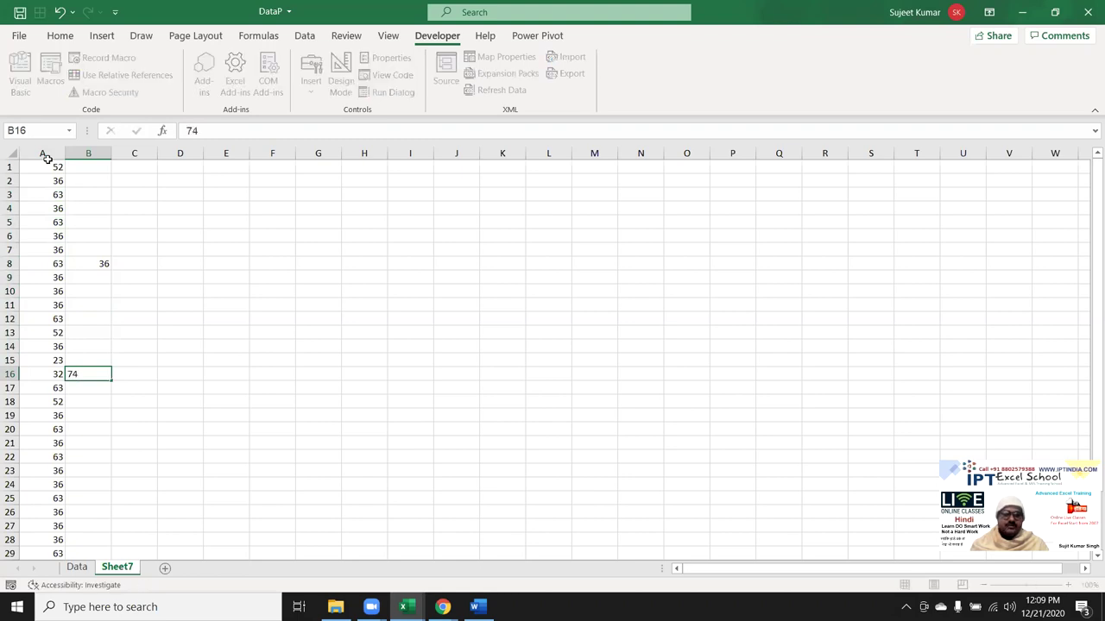
key(Return)
key(Down)
key(Down)
key(Down)
key(Down)
key(Down)
text(6)
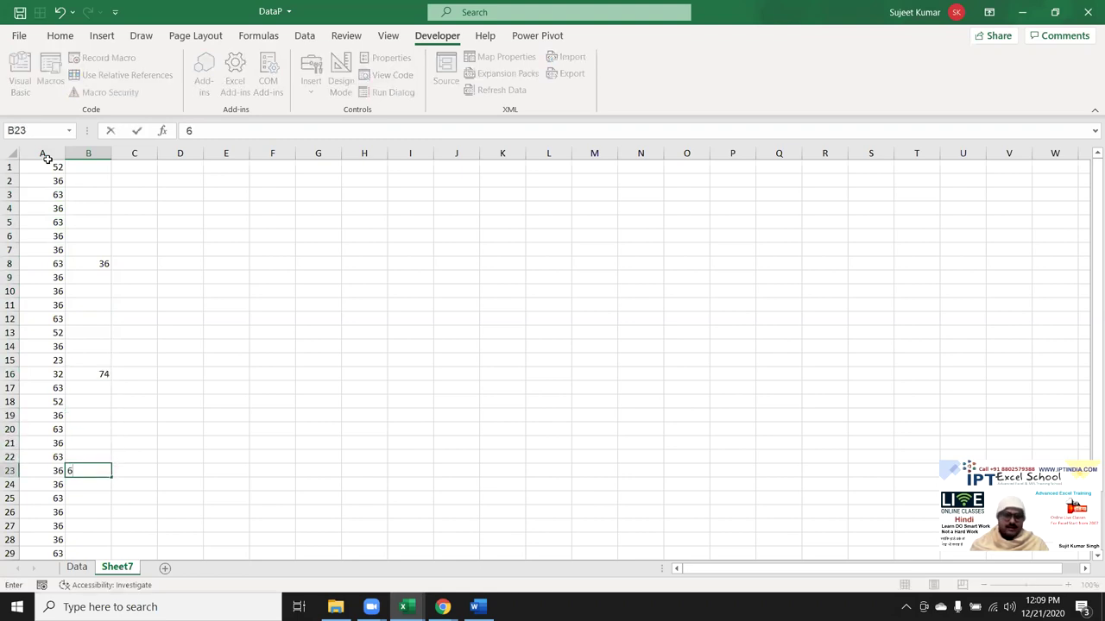
key(Return)
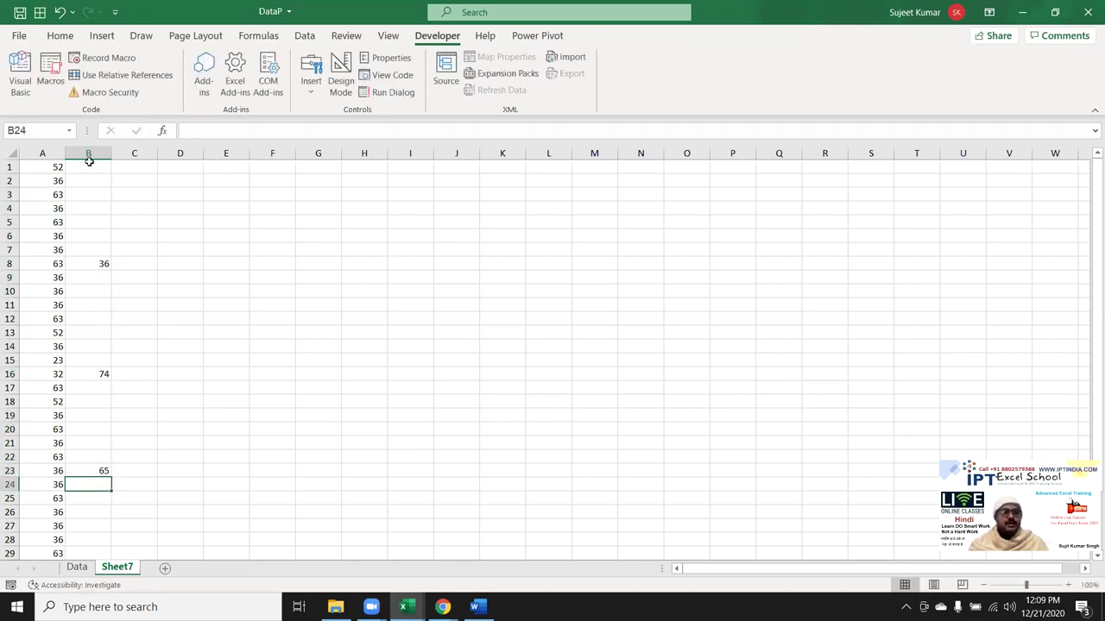
Step: Paste column B onto column A with Skip blanks so A8, A16, A23 become 36, 74, 65
click(89, 154)
key(ctrl+c)
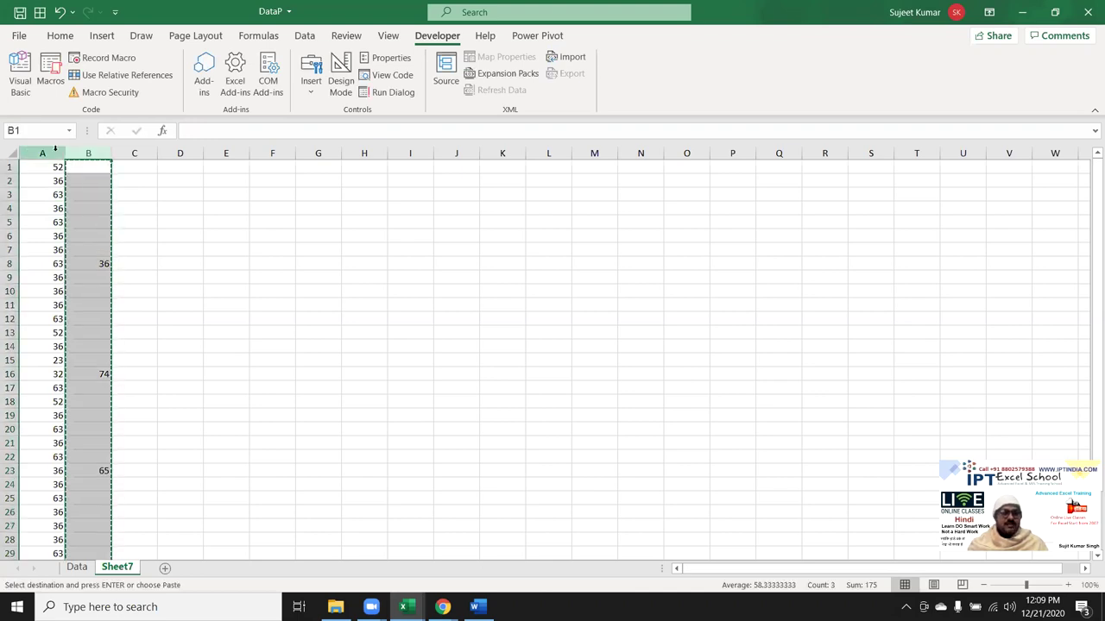
click(54, 153)
key(ctrl+v)
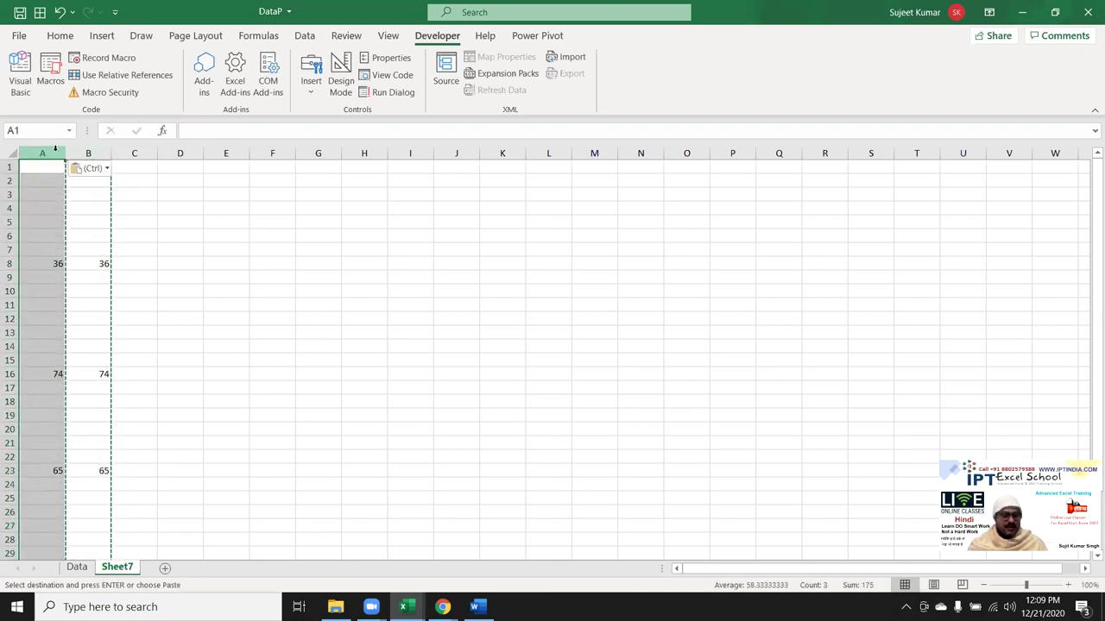
key(ctrl+z)
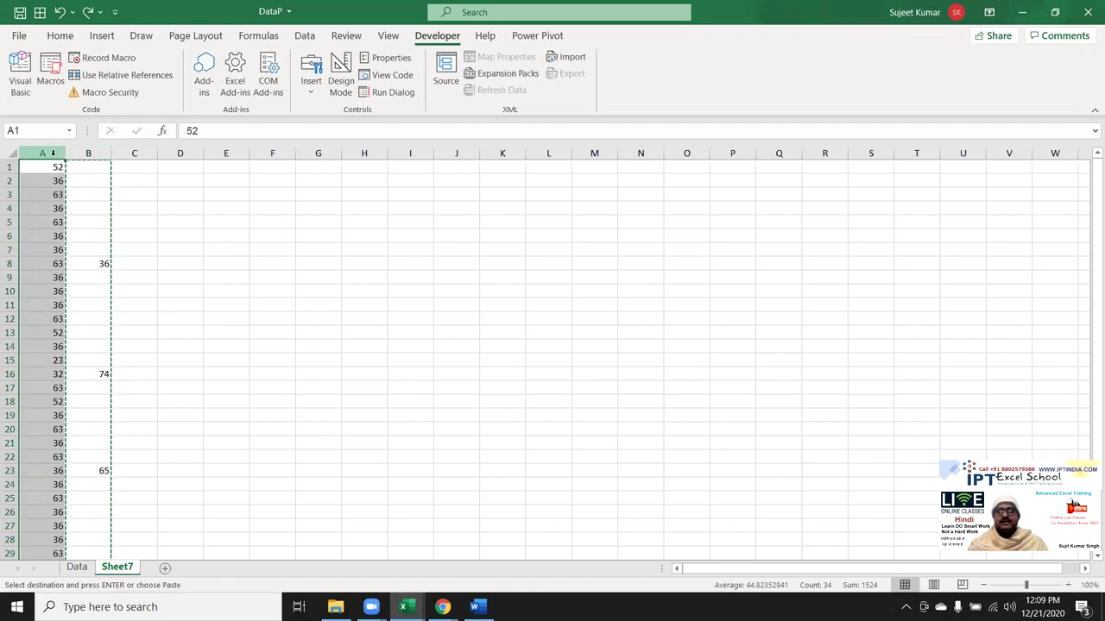
right_click(52, 152)
click(110, 254)
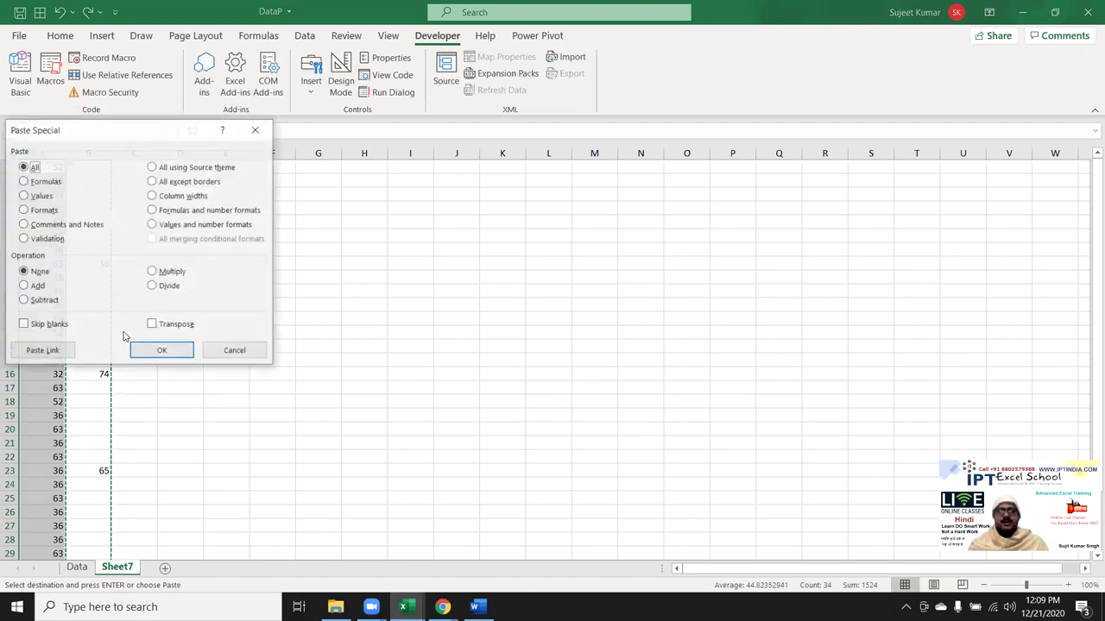
click(24, 324)
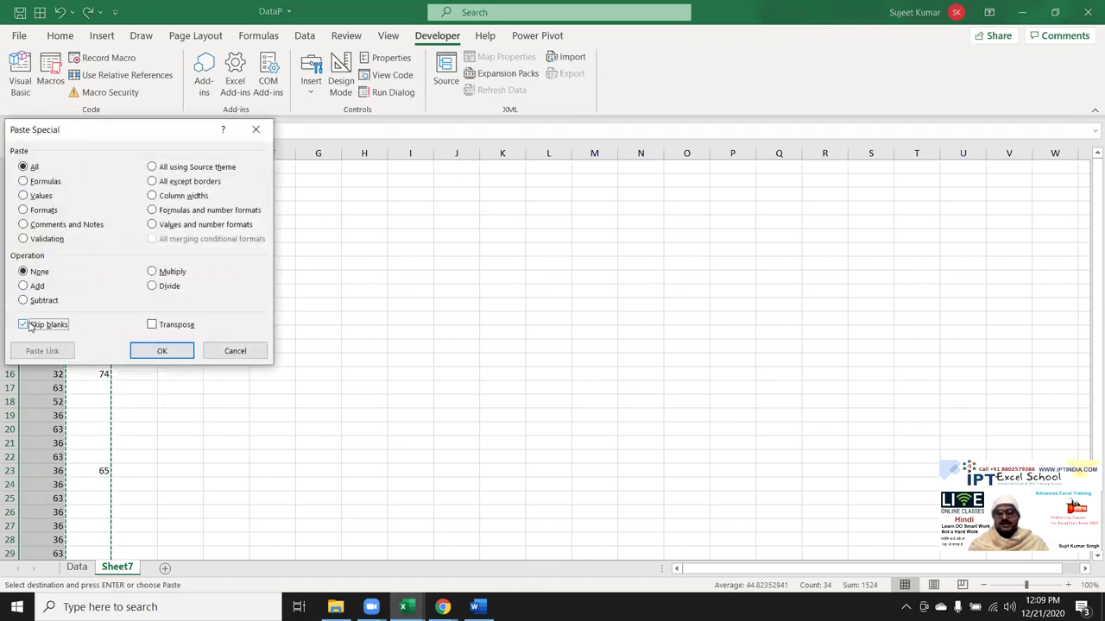
click(149, 349)
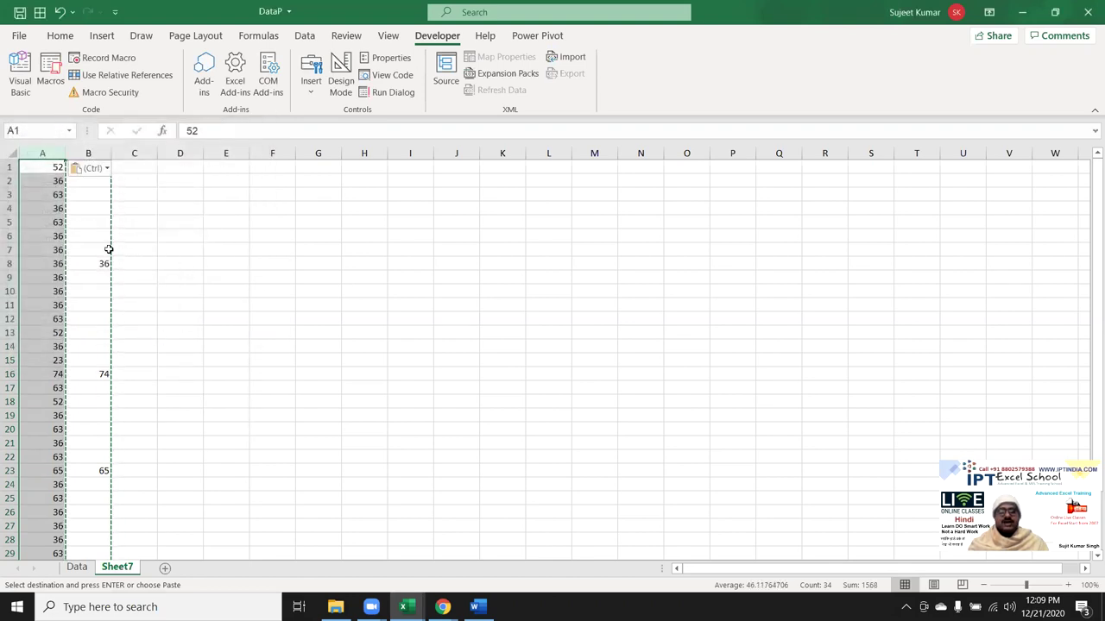
drag(109, 249, 95, 183)
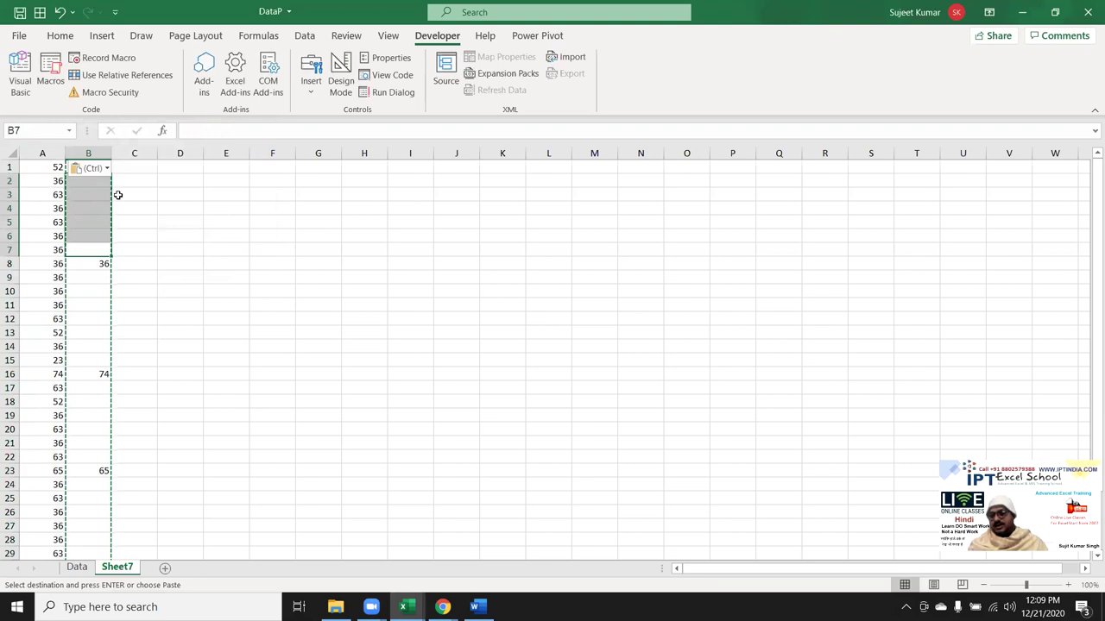
key(Escape)
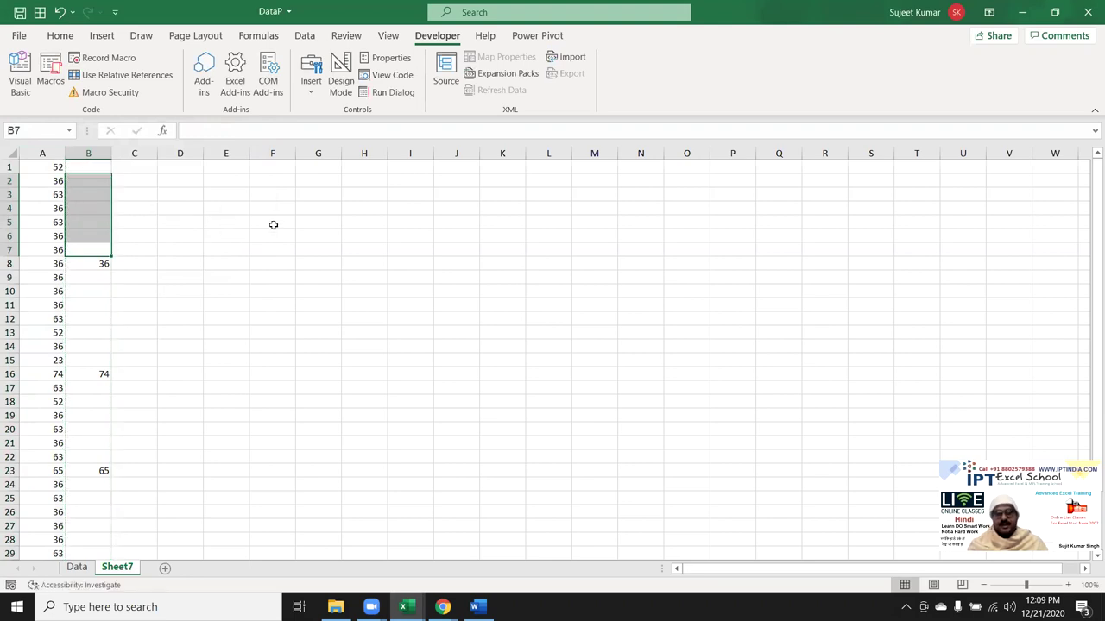
click(275, 226)
Step: Clear all the old numbers from columns A through F
text(Month)
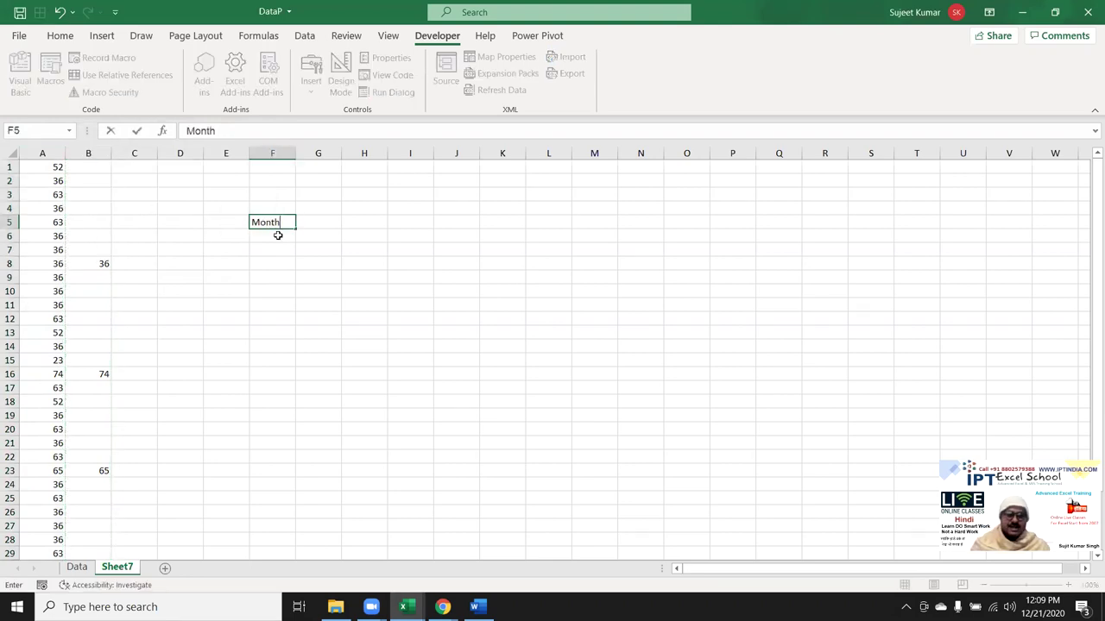
key(Return)
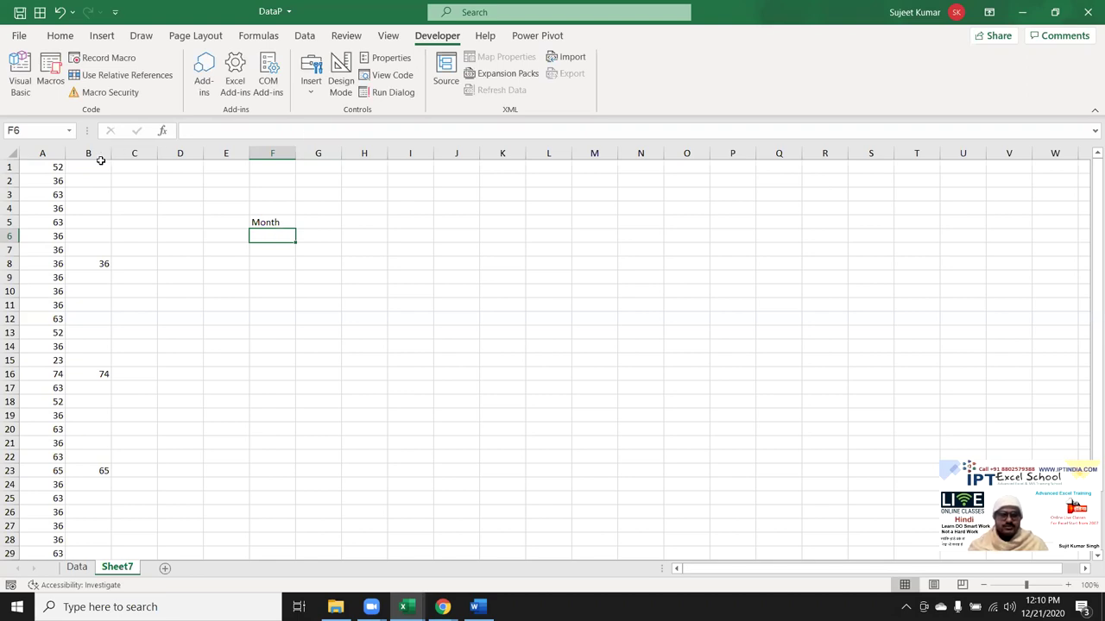
drag(42, 152, 265, 157)
key(Delete)
Step: Add a Month header in A1 and fill JAN through SEP down A2:A10
text(Month)
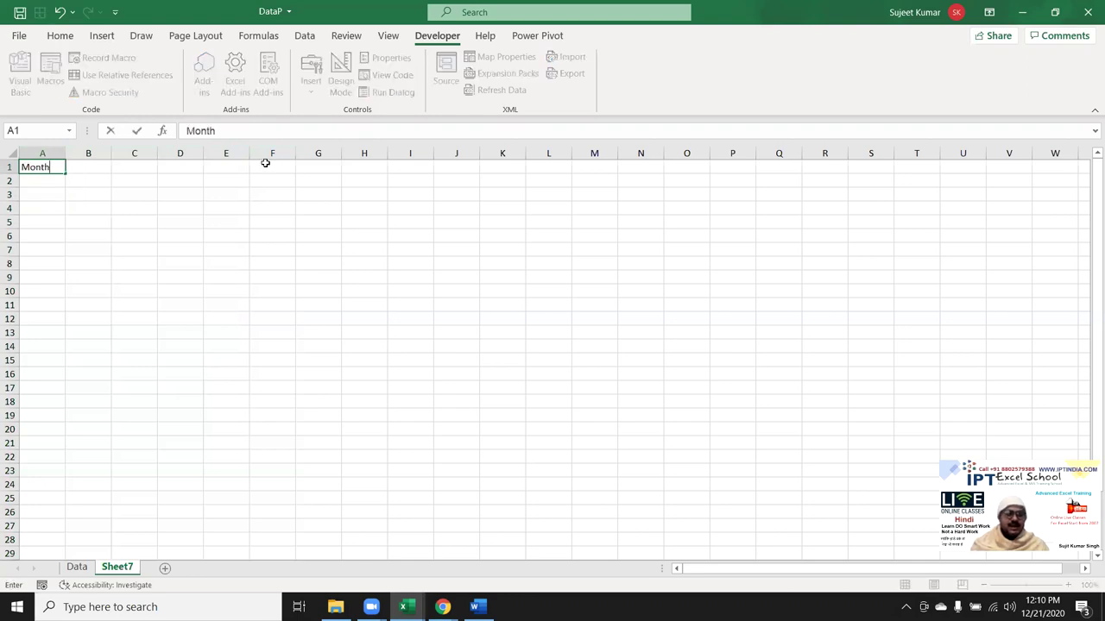
key(Return)
text(JAN)
key(Return)
click(59, 180)
drag(65, 187, 69, 297)
Step: Add a Sales header in B1 with values 85, 36, 32, 36, 63, 36, 32, 63, 36 below
click(98, 169)
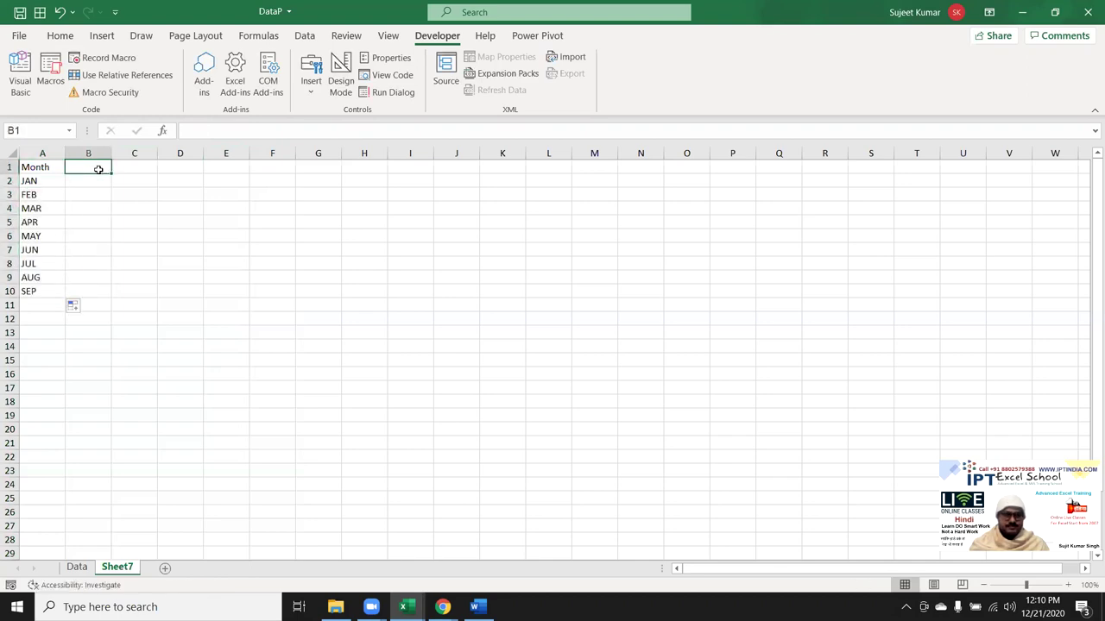
text(Sales)
key(Return)
text(85)
key(Return)
text(36)
key(Return)
text(32)
key(Return)
text(36)
key(Return)
text(63)
key(Return)
text(36)
key(Return)
text(32)
key(Return)
text(63)
key(Return)
text(36)
key(Return)
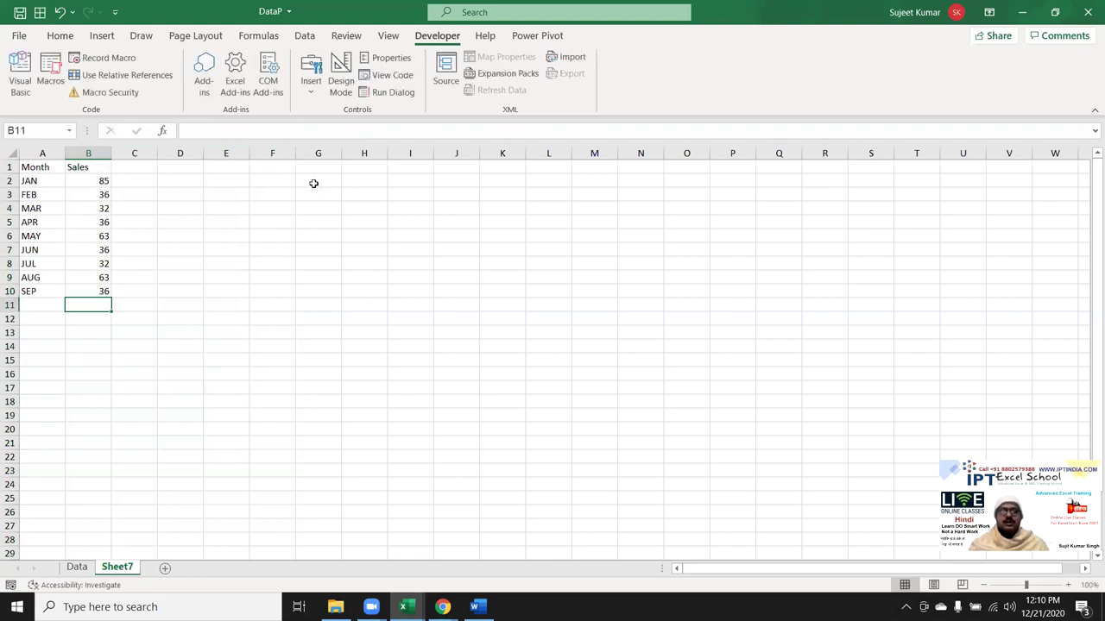
Step: Link I1 to A1 with =A1 and fill the formula across I1:J10
click(414, 169)
text(=)
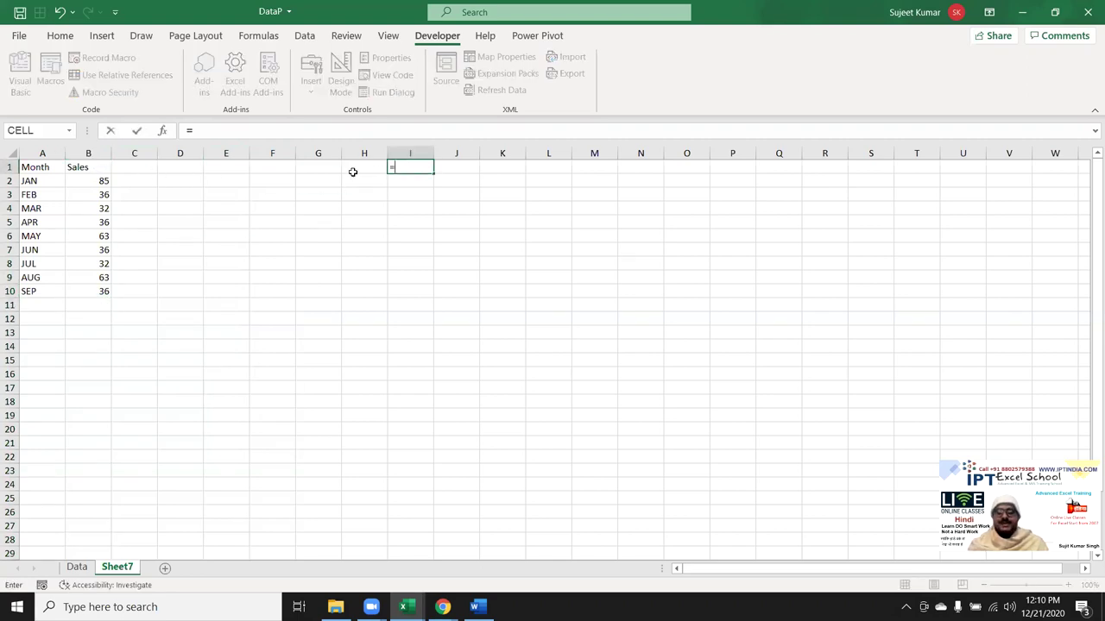
click(35, 166)
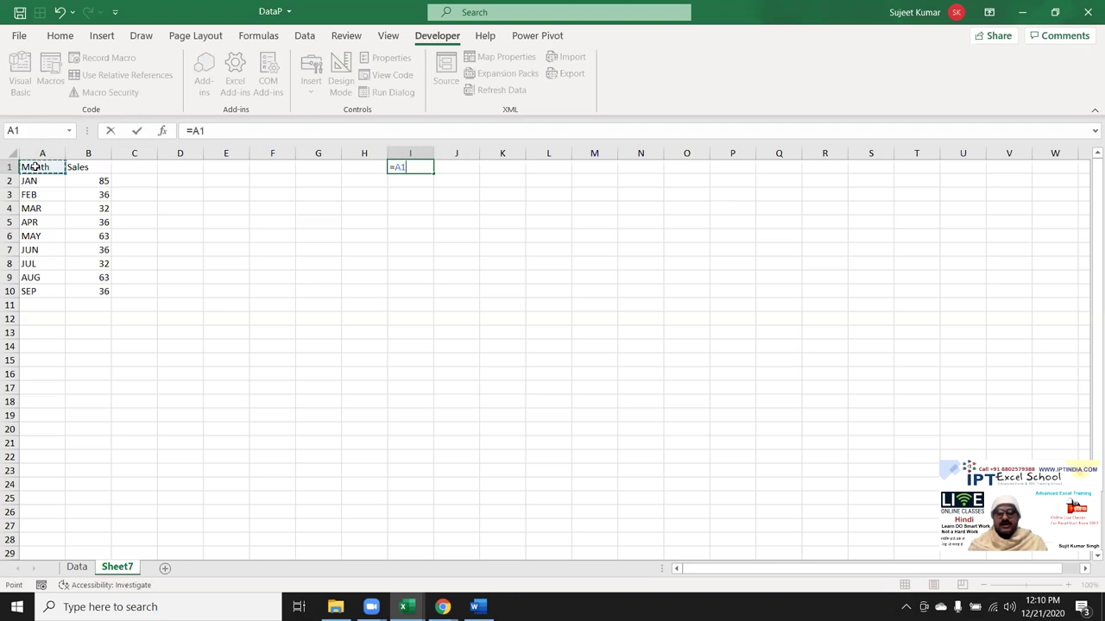
key(Return)
click(411, 166)
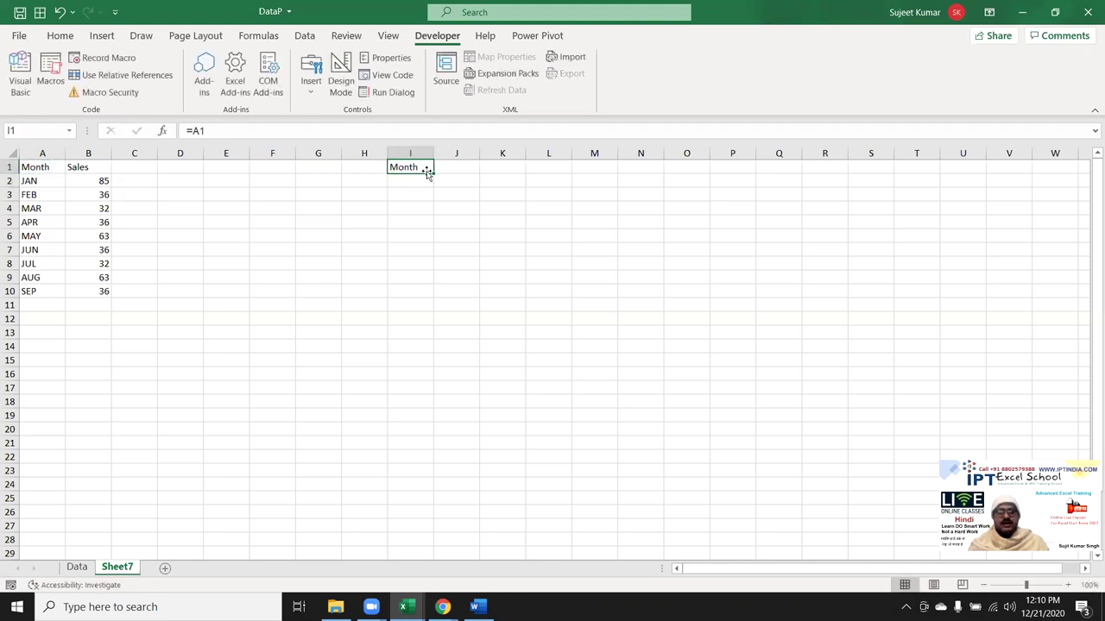
mouse_move(432, 172)
mouse_down()
mouse_move(475, 176)
mouse_move(468, 292)
mouse_up()
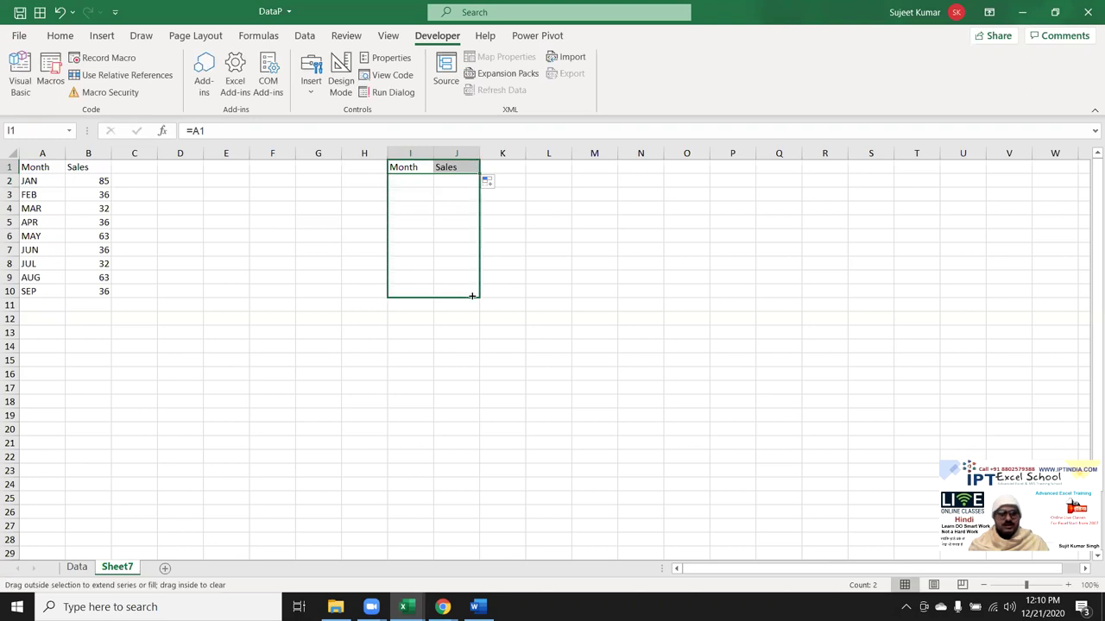
Step: Change JAN sales in B2 to 58, verify J2 follows, then select A1:B5 and A8:B10
click(72, 177)
text(5)
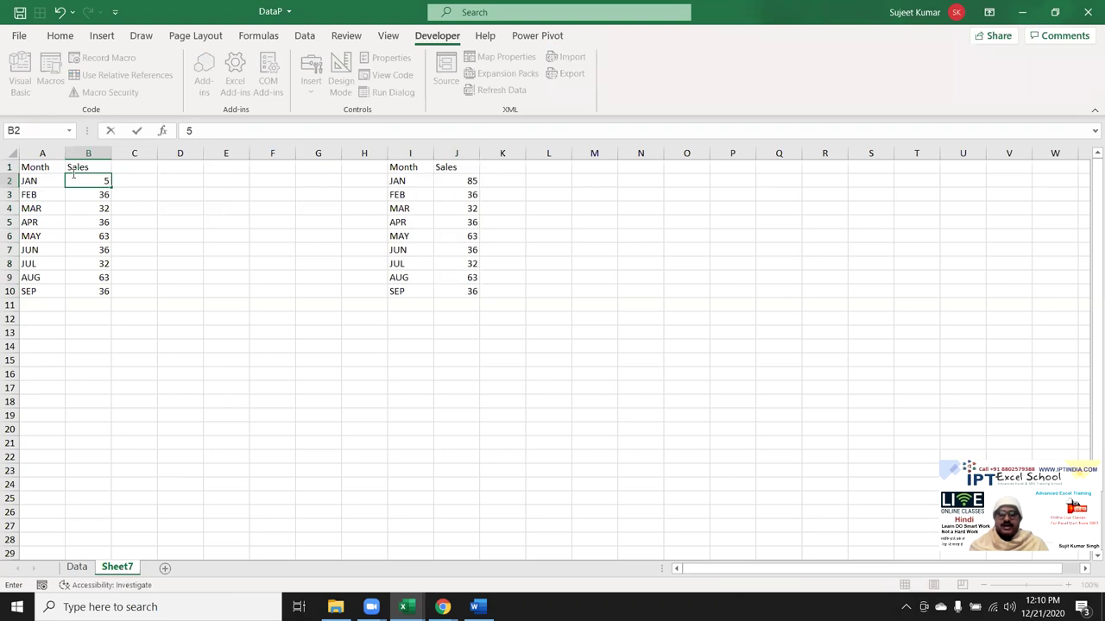
text(8)
key(Return)
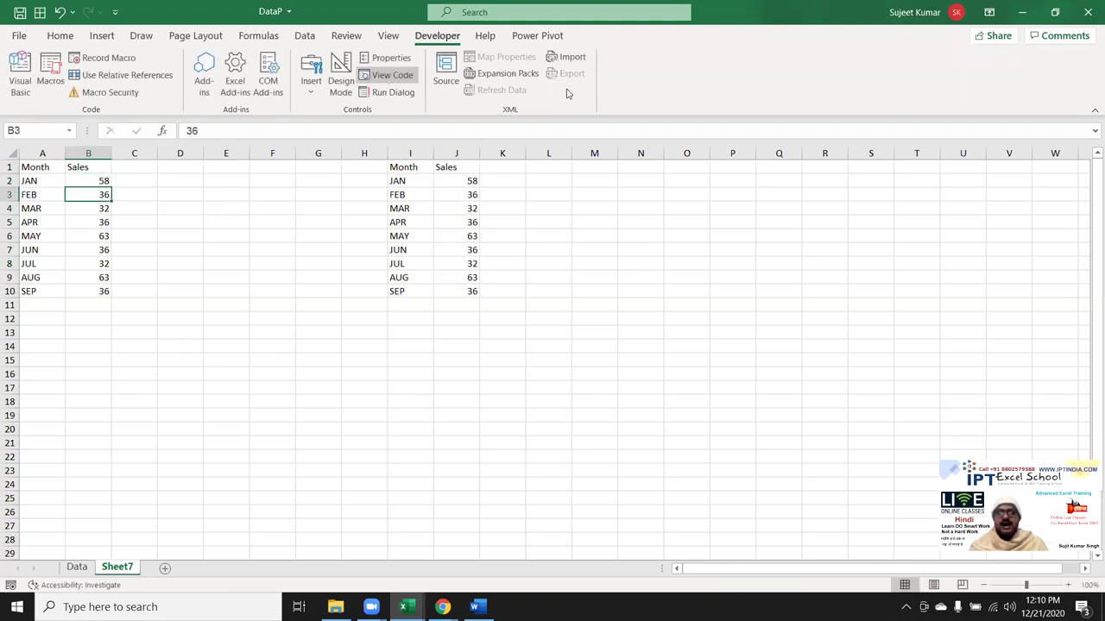
click(471, 177)
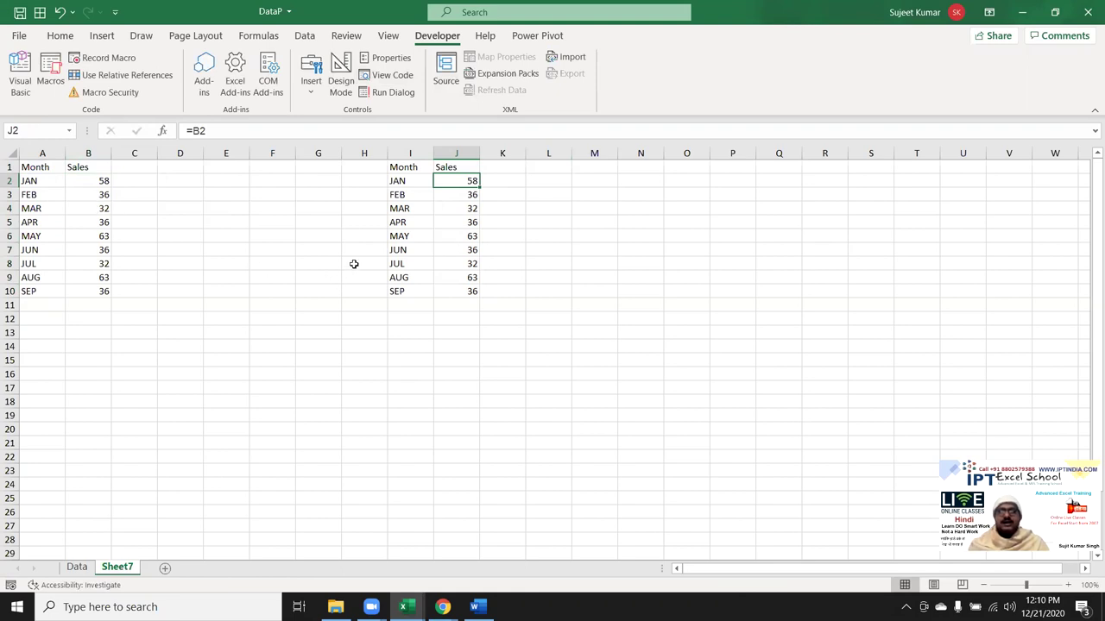
click(419, 168)
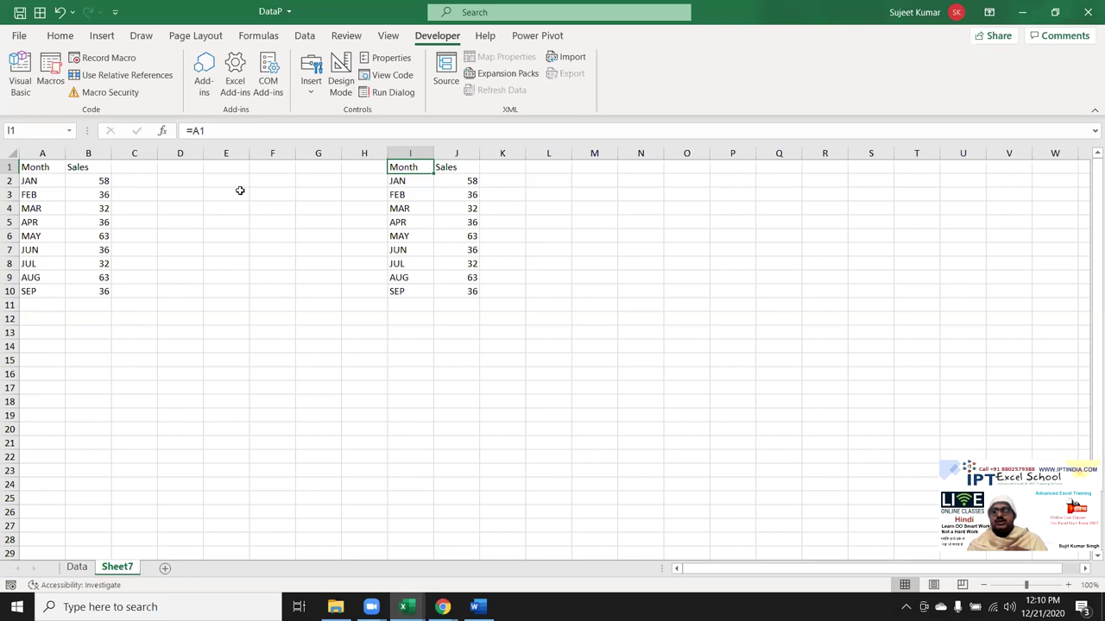
mouse_move(43, 167)
mouse_down()
mouse_move(93, 238)
mouse_move(89, 221)
mouse_up()
ctrl+drag(29, 263, 99, 290)
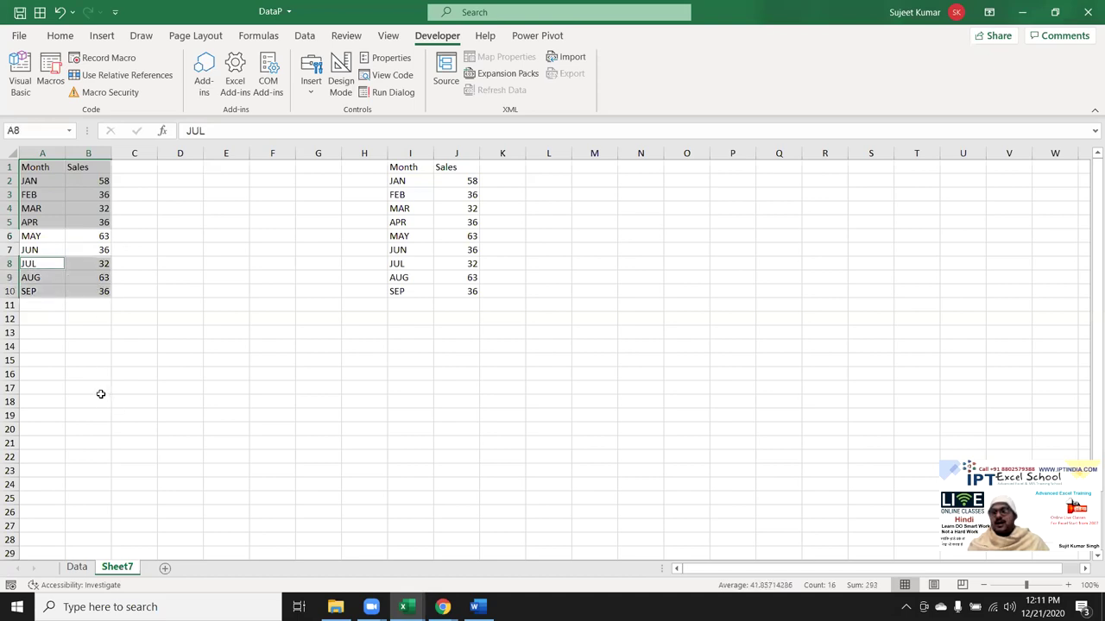
Step: Paste the copied rows as links starting at M1 with Paste Link
key(ctrl+c)
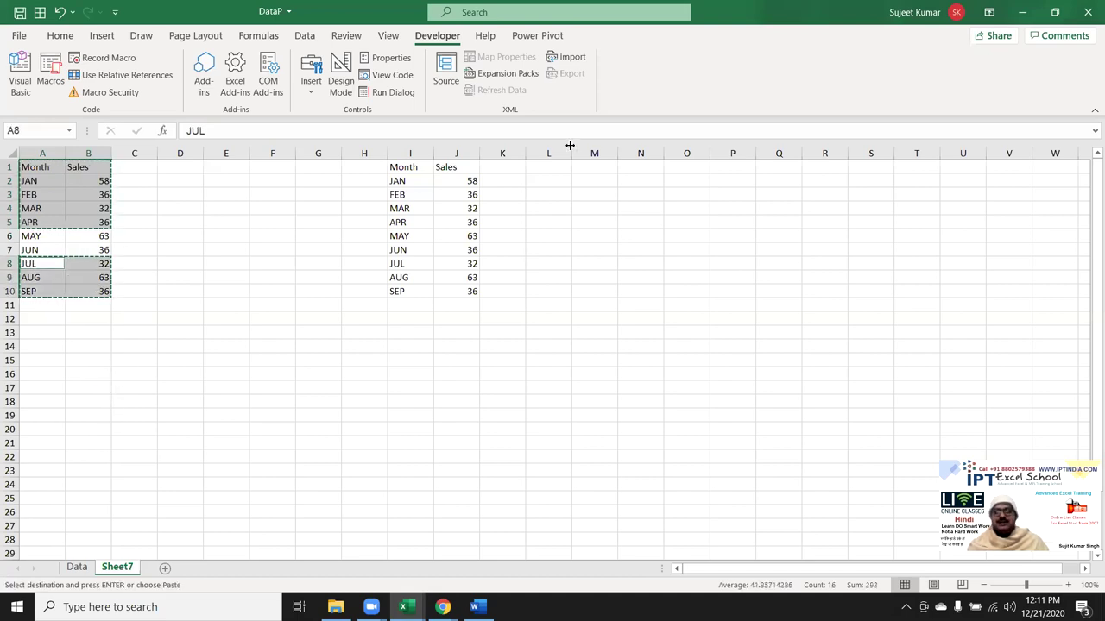
click(604, 168)
right_click(603, 168)
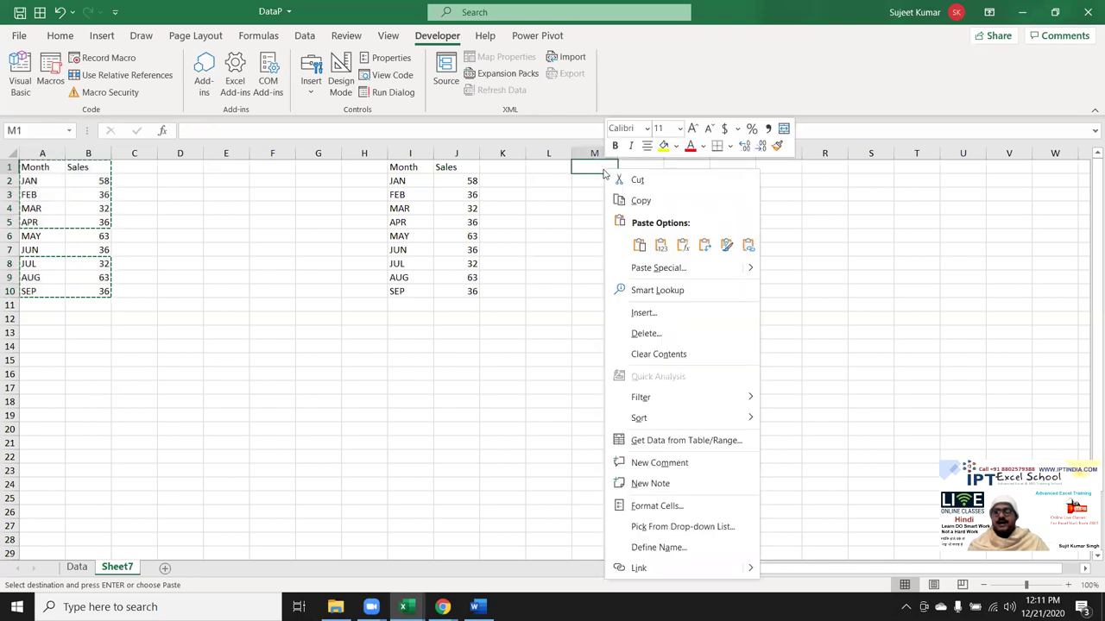
click(626, 268)
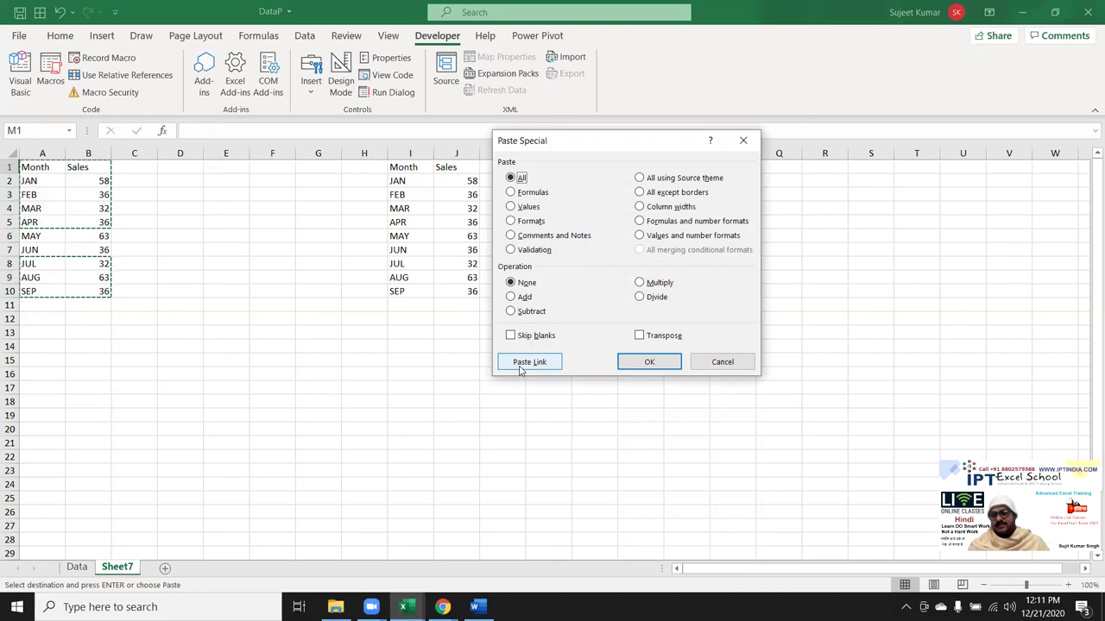
click(520, 367)
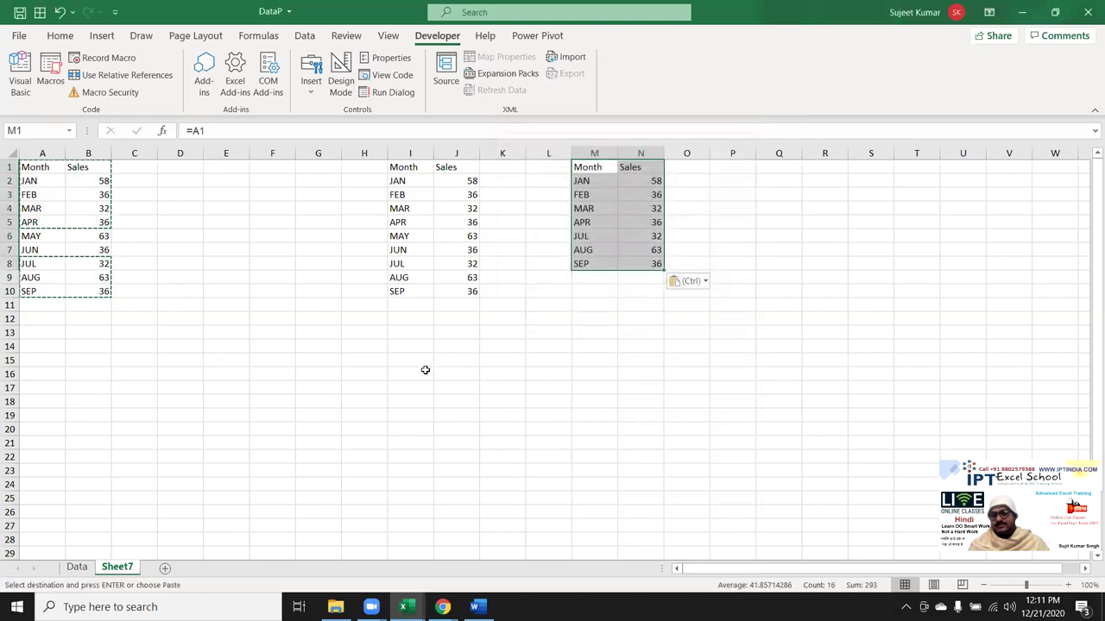
Step: Set AUG sales in B9 to 85 and check the linked value in N7
click(95, 277)
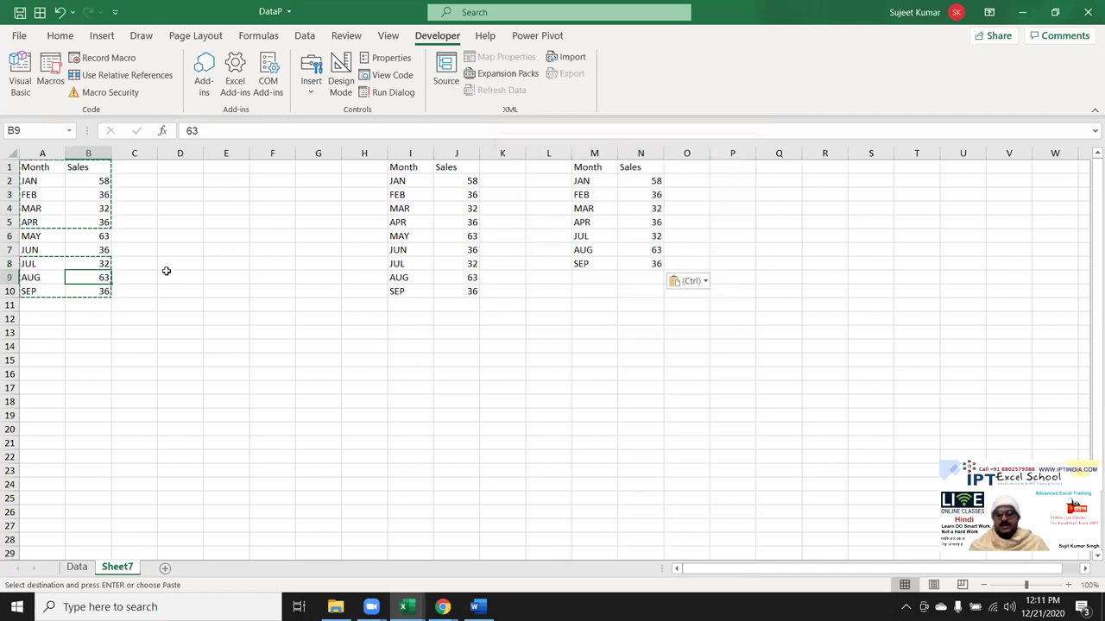
text(85)
key(Return)
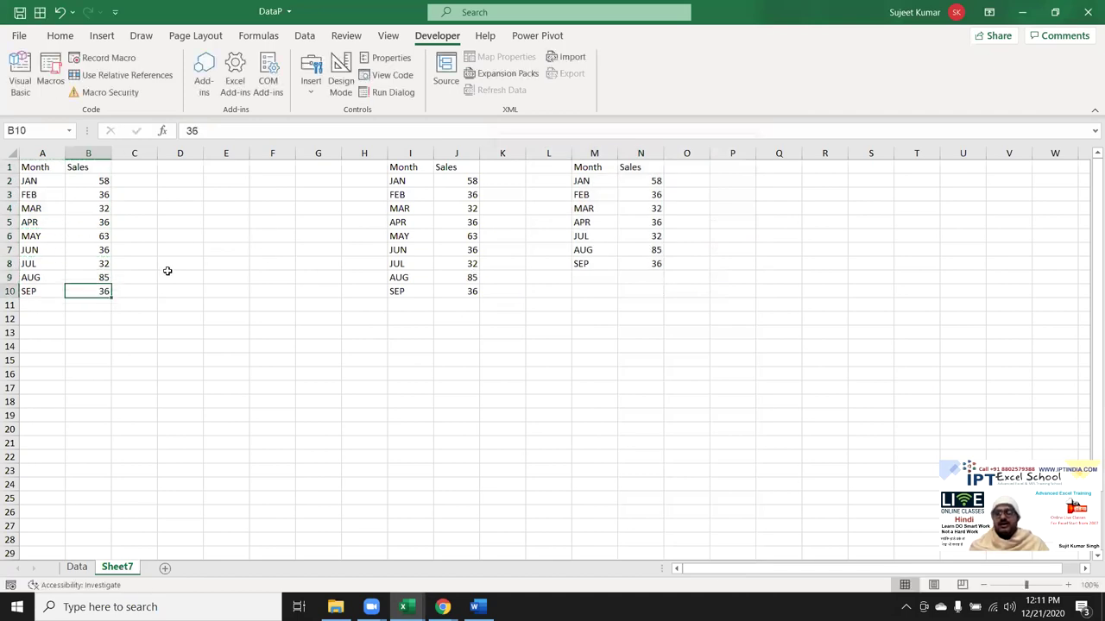
click(649, 251)
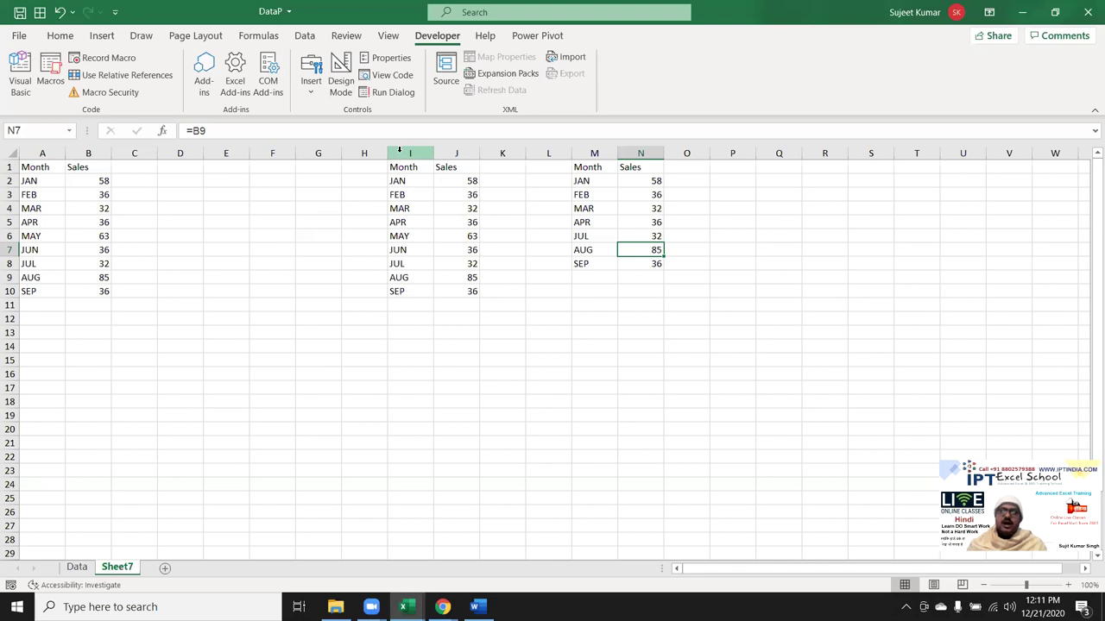
Step: Clear the linked copies from columns H through N
drag(378, 153, 640, 149)
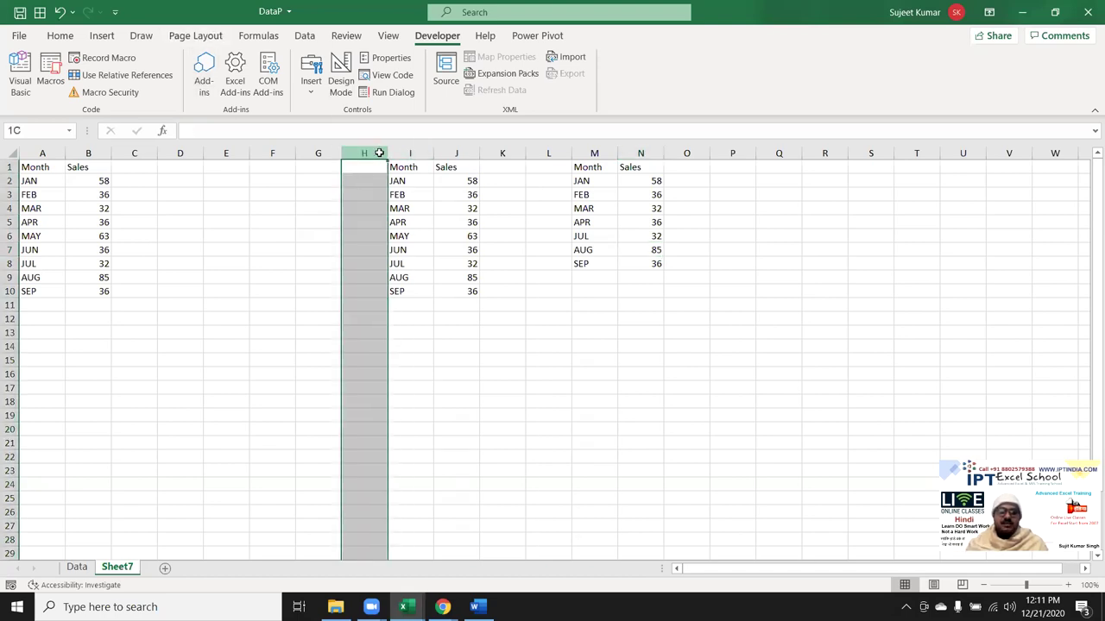
key(Delete)
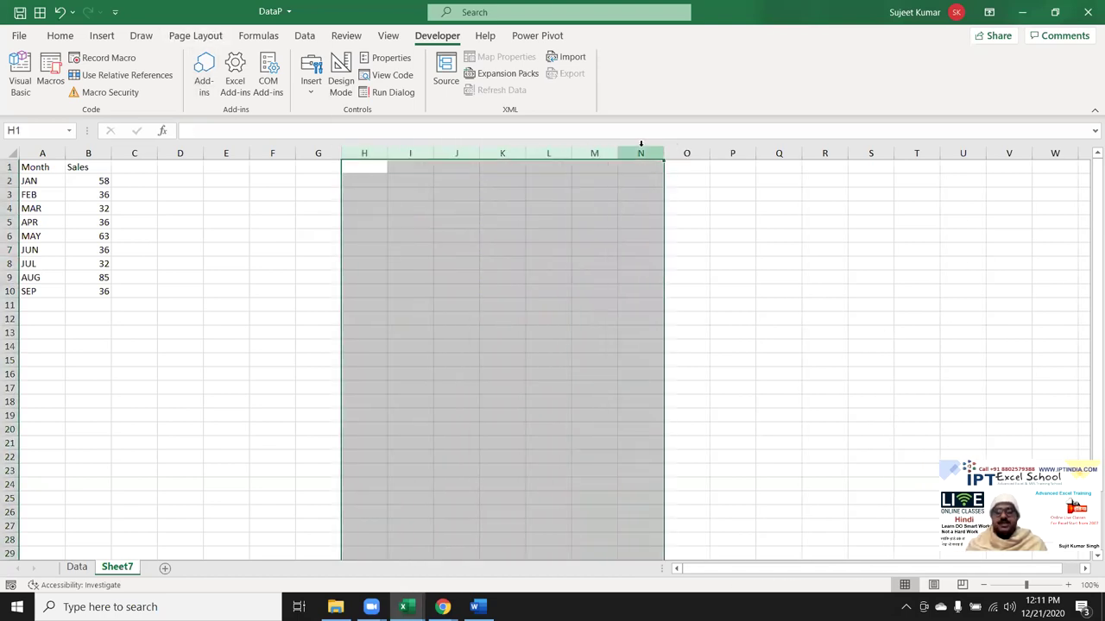
drag(26, 169, 89, 290)
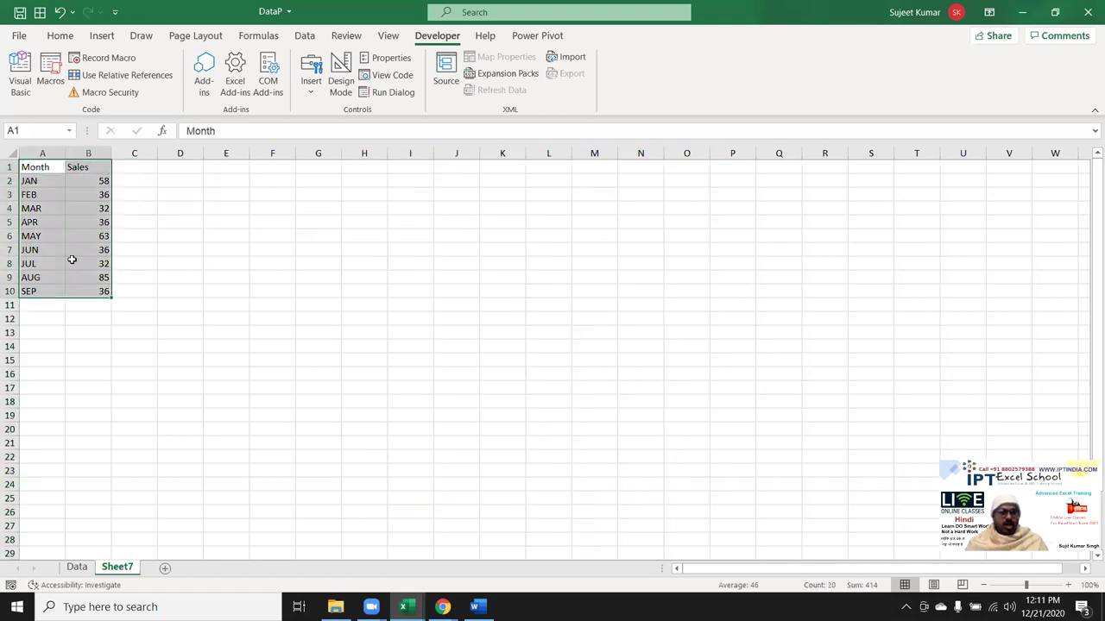
Step: Give A1:B10 a yellow fill and All Borders, and fill J1:K6 yellow
click(66, 39)
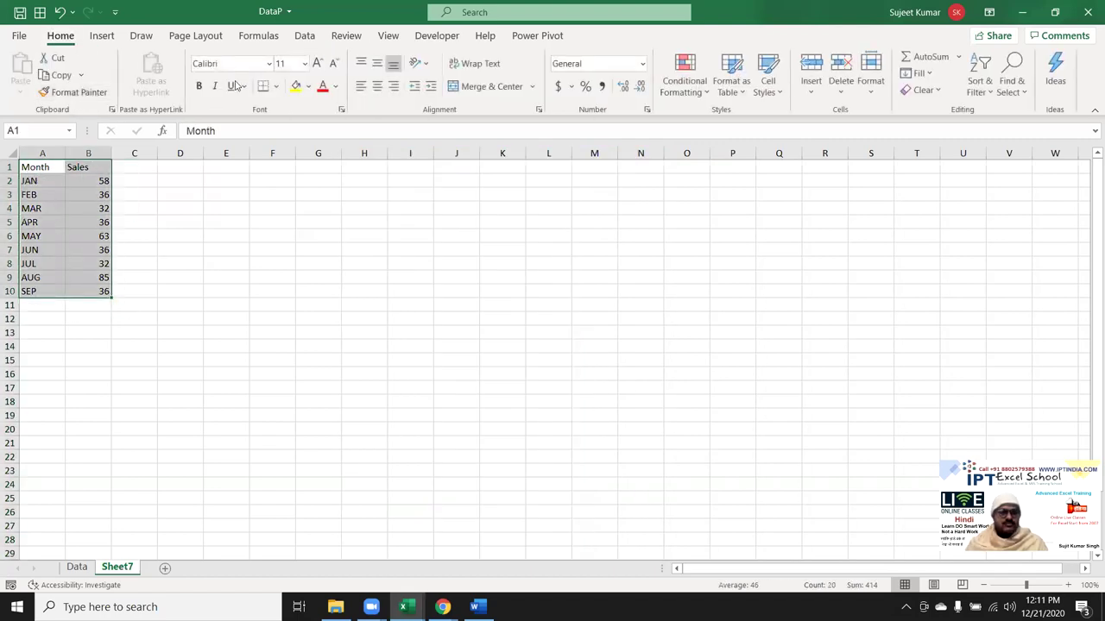
click(295, 88)
click(277, 86)
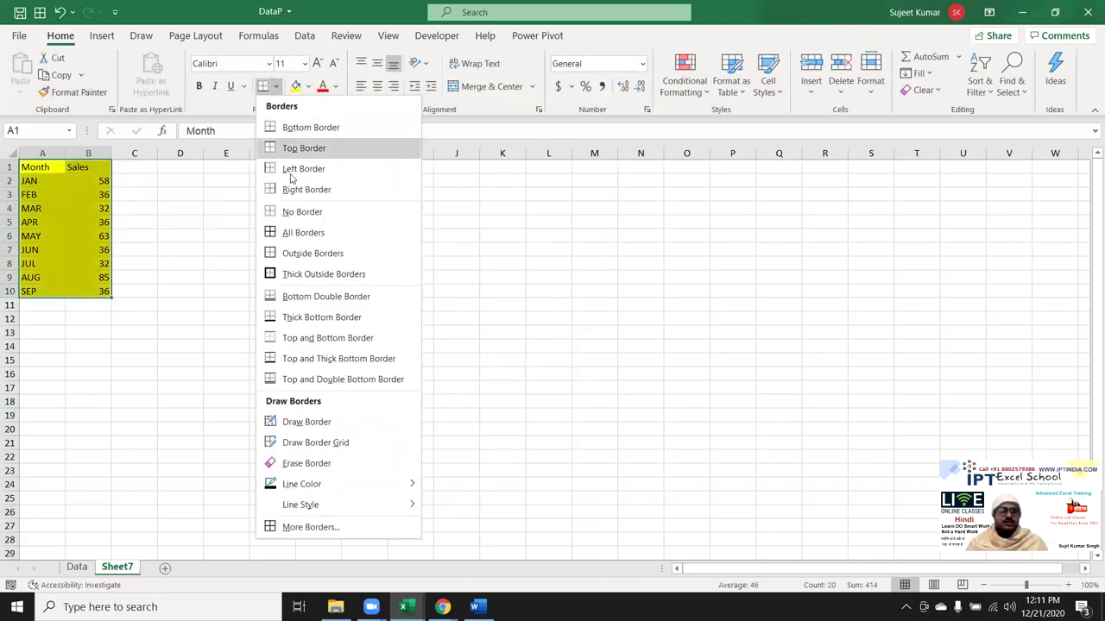
click(291, 237)
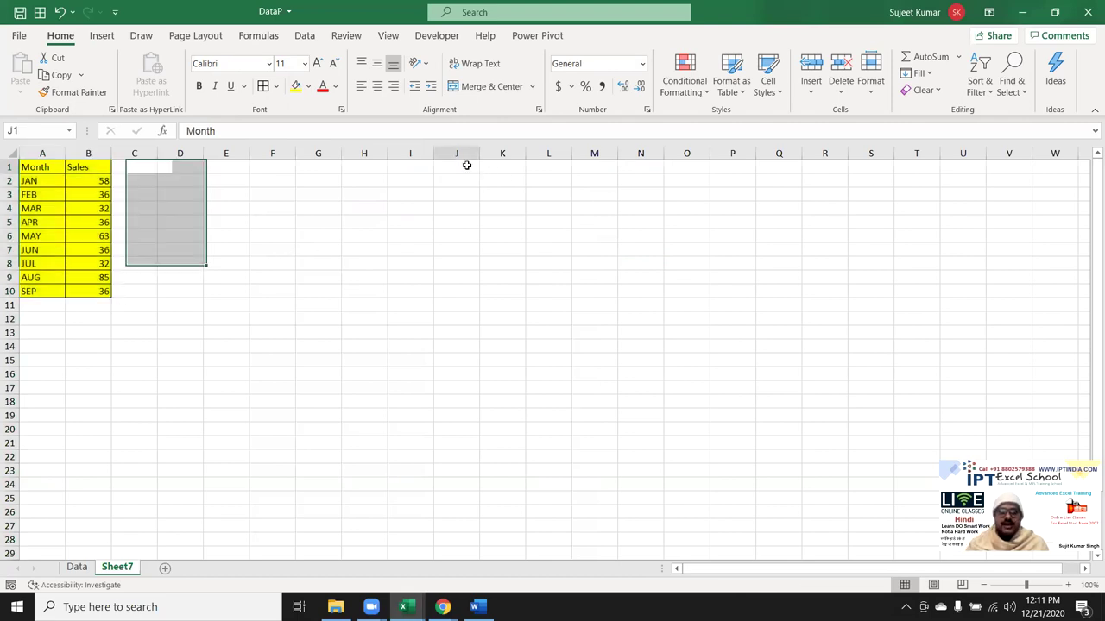
drag(466, 163, 510, 238)
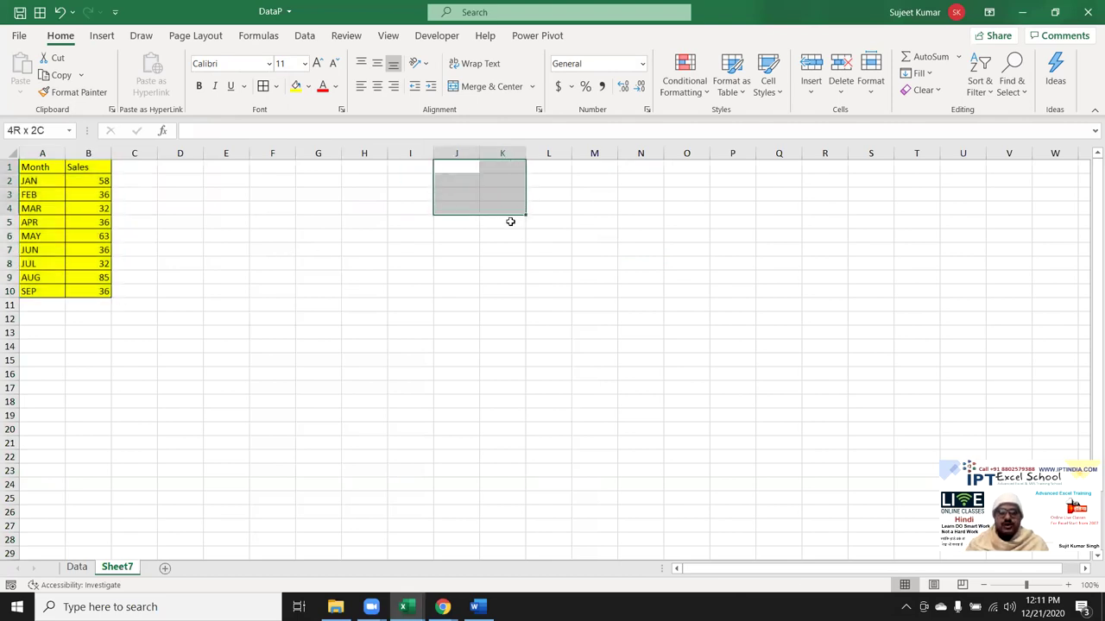
click(296, 85)
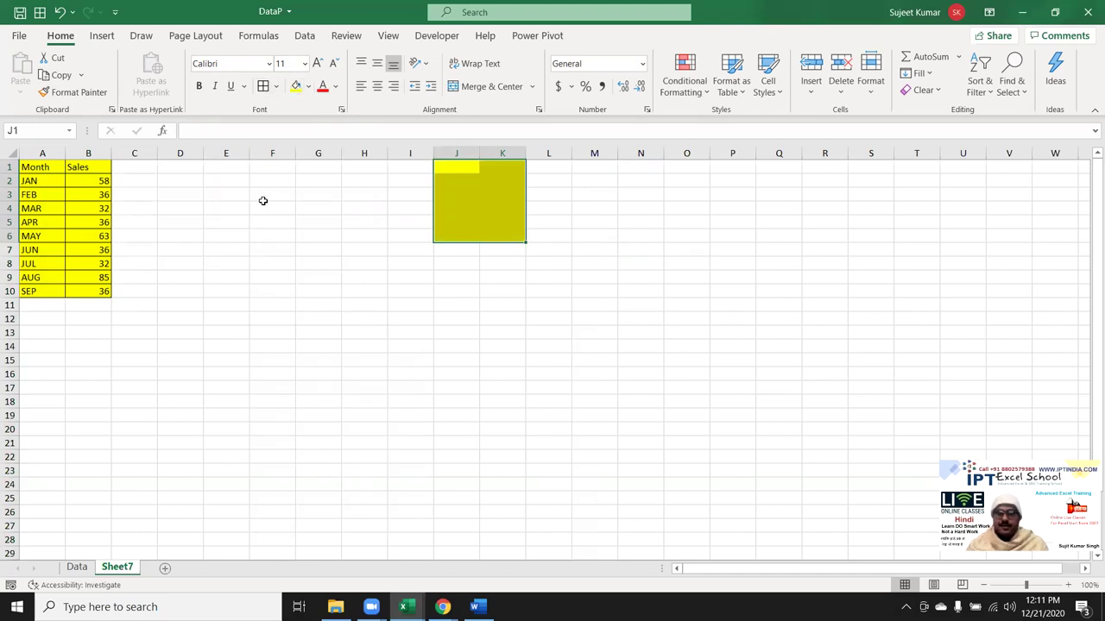
click(31, 153)
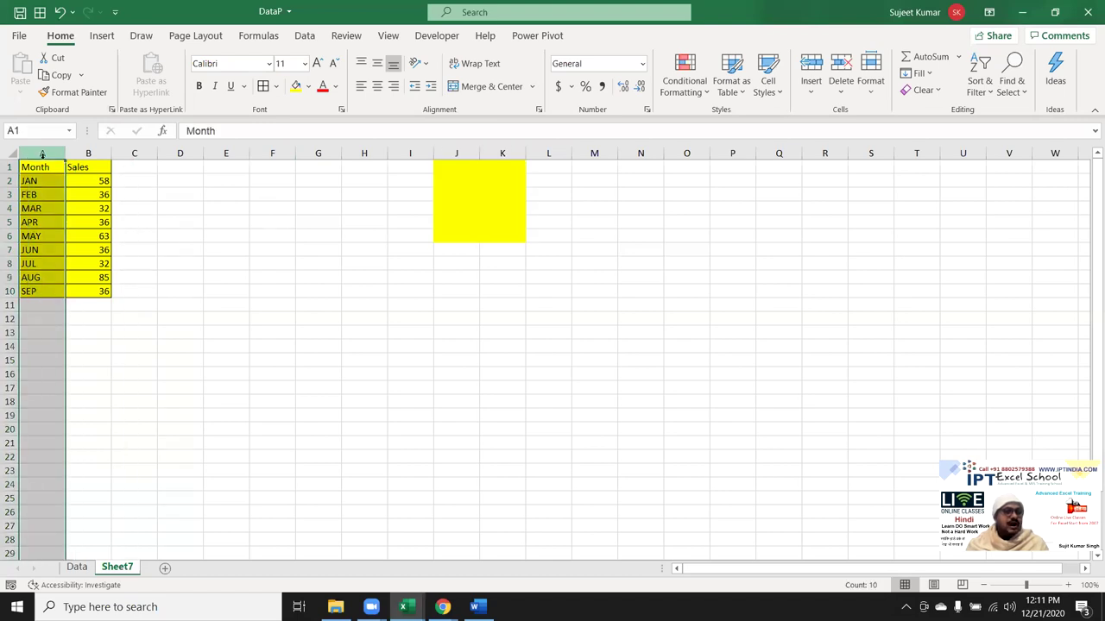
double_click(65, 153)
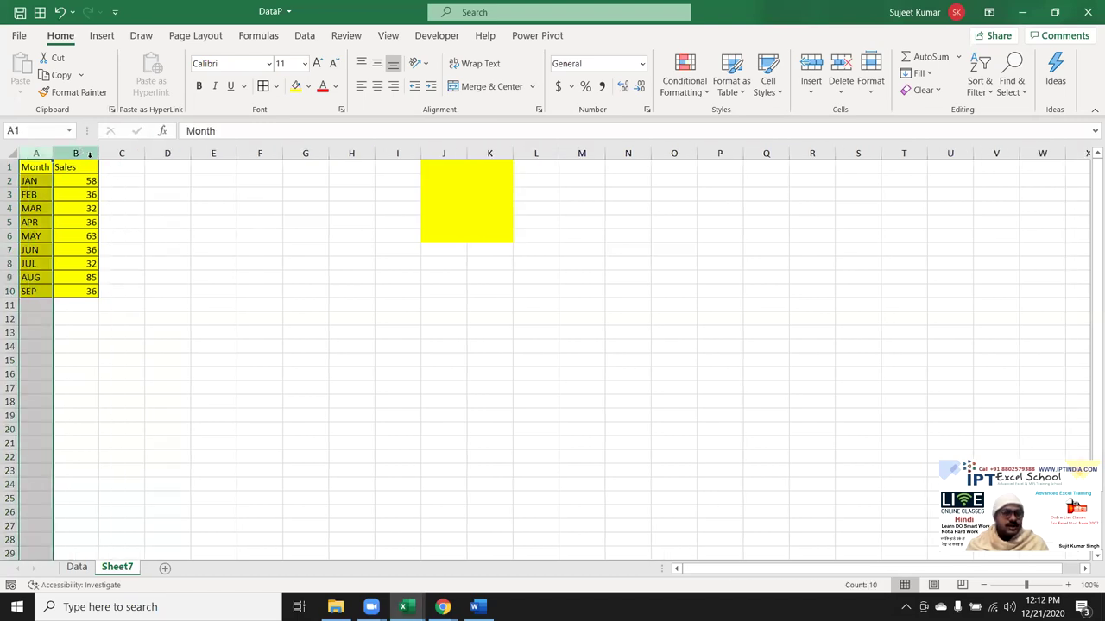
click(89, 153)
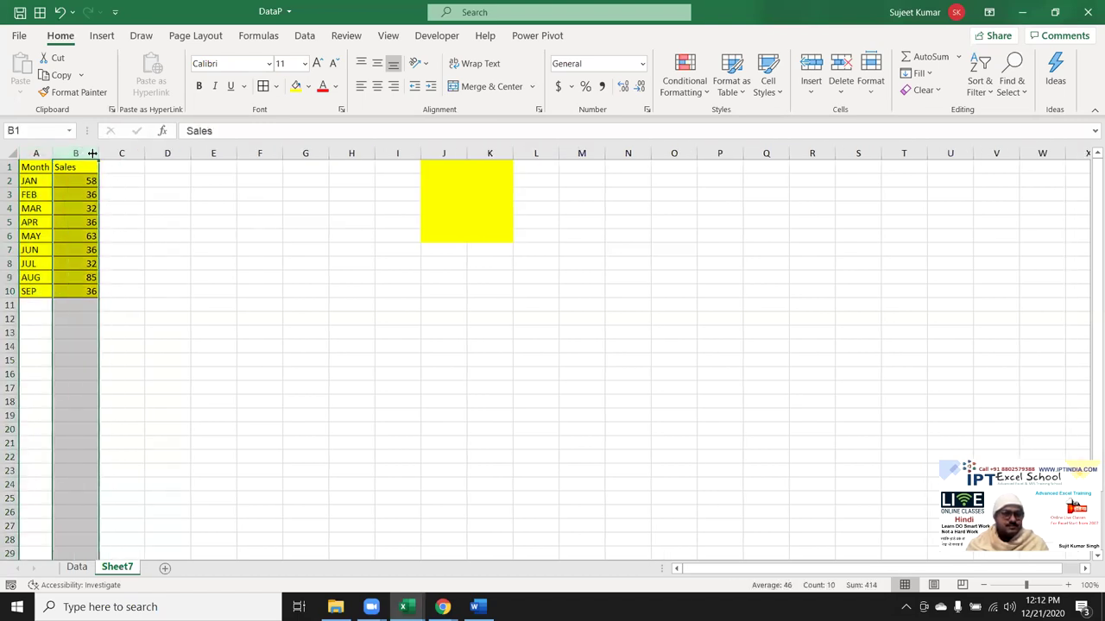
double_click(99, 153)
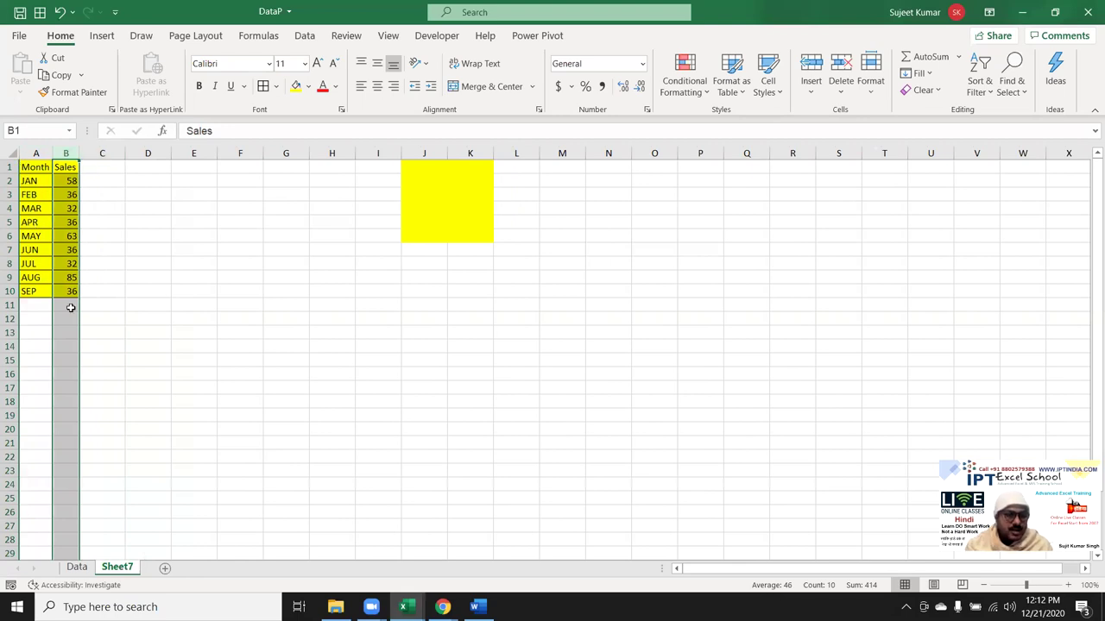
drag(66, 415, 431, 415)
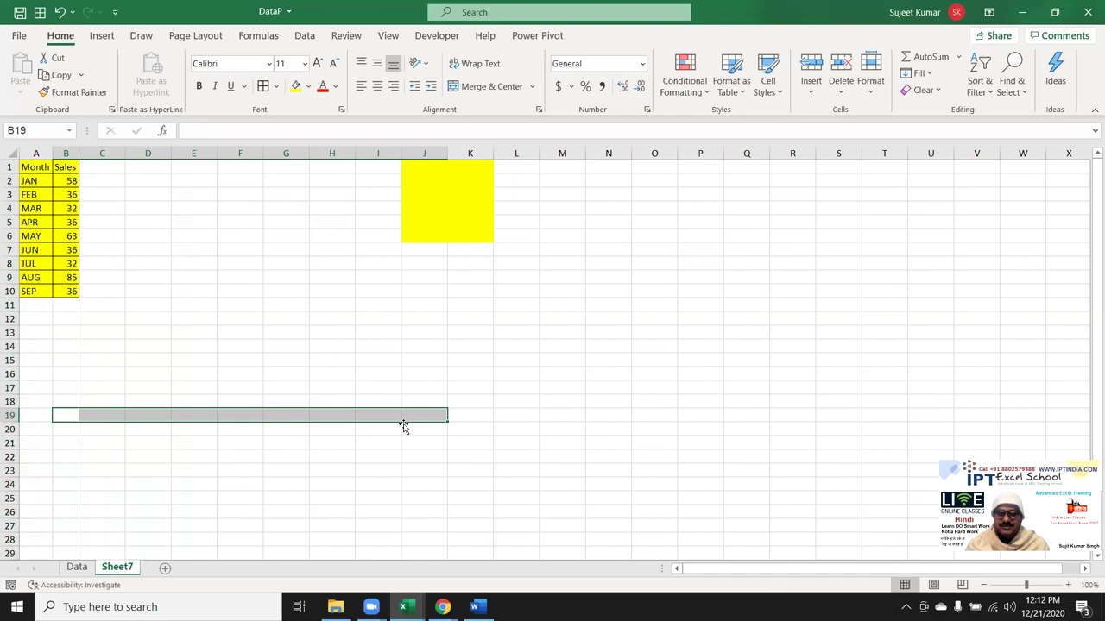
drag(76, 154, 76, 155)
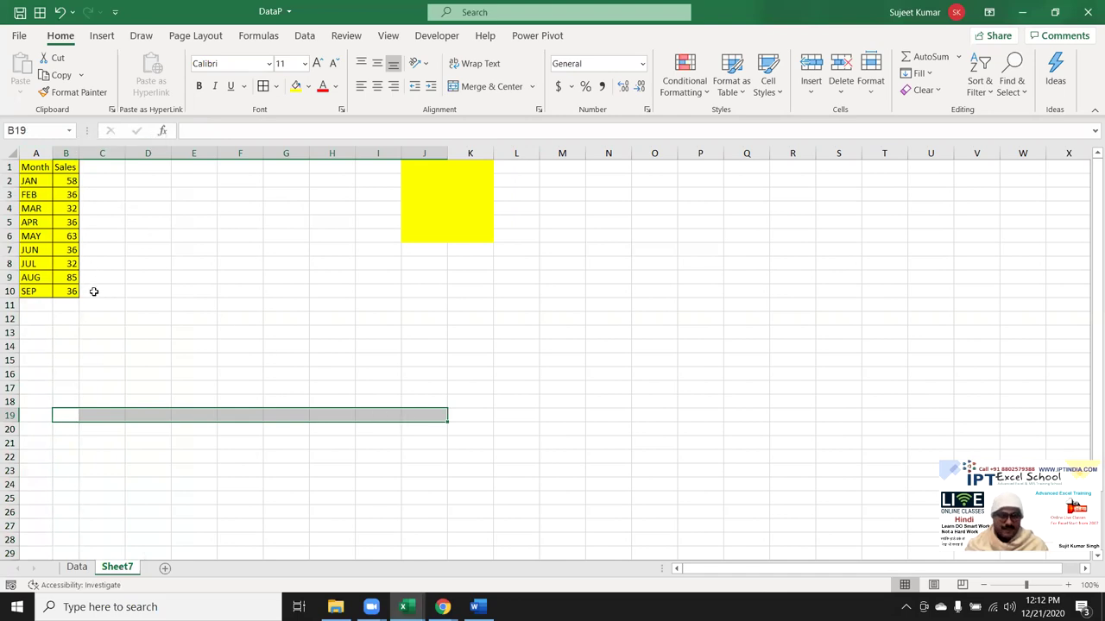
key(ctrl+z)
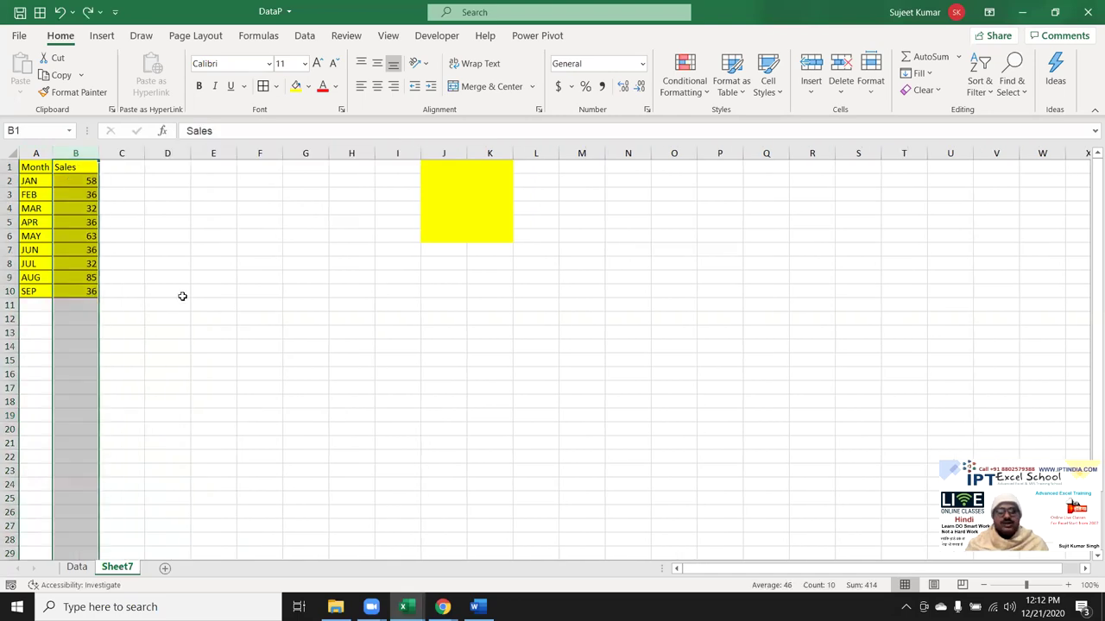
key(ctrl+z)
click(182, 297)
mouse_move(31, 169)
mouse_down()
mouse_move(114, 307)
mouse_move(102, 290)
mouse_up()
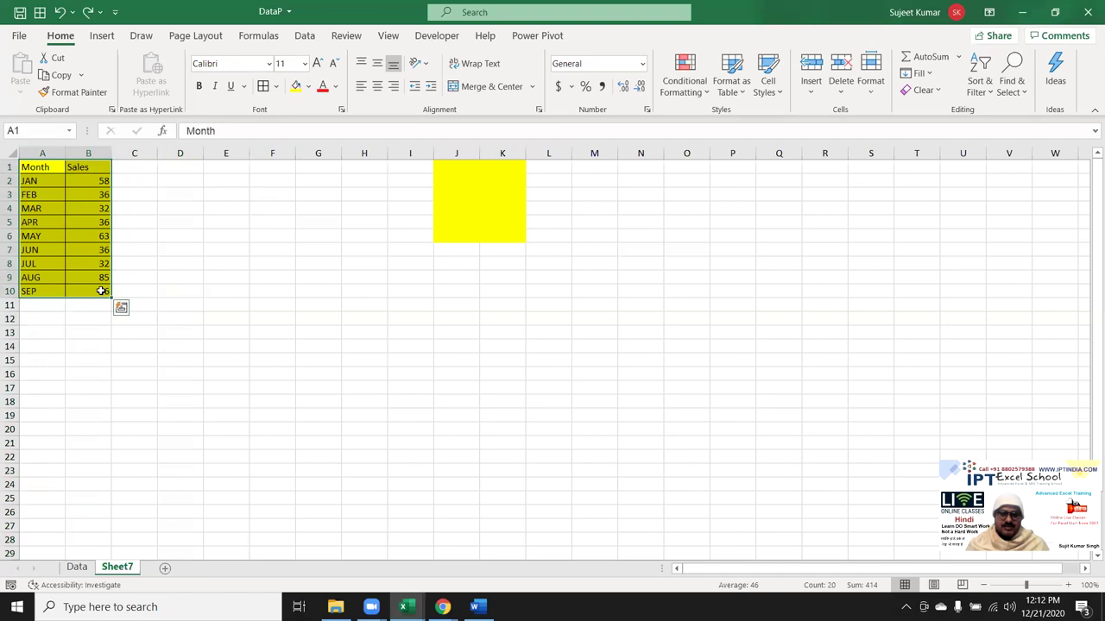
Step: Copy the Month/Sales table and paste it as a picture at H8
key(ctrl+c)
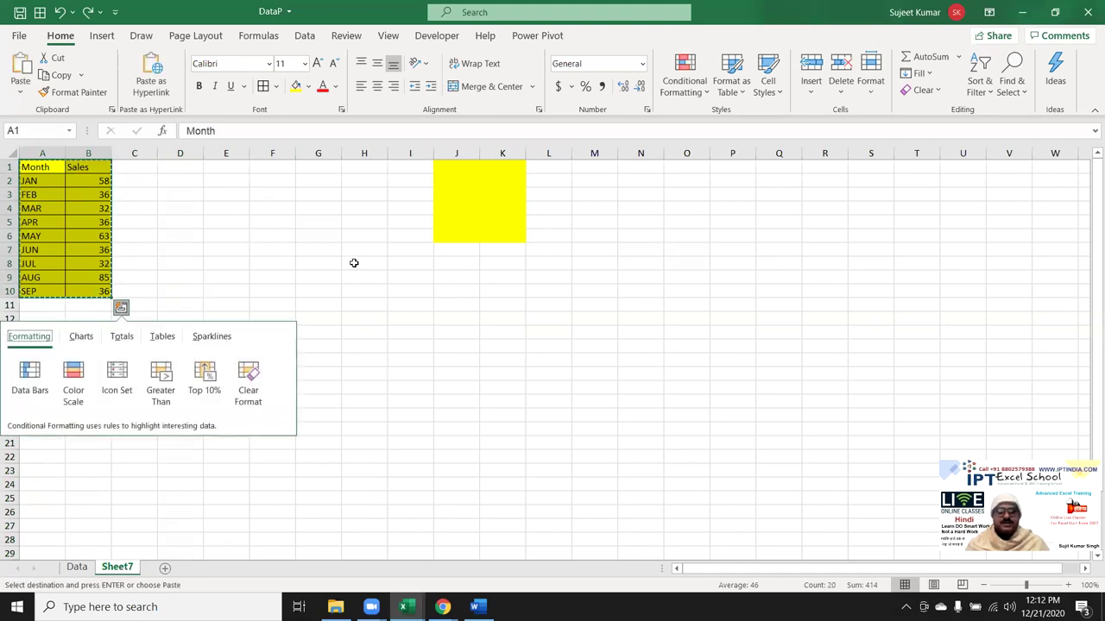
click(353, 262)
click(19, 87)
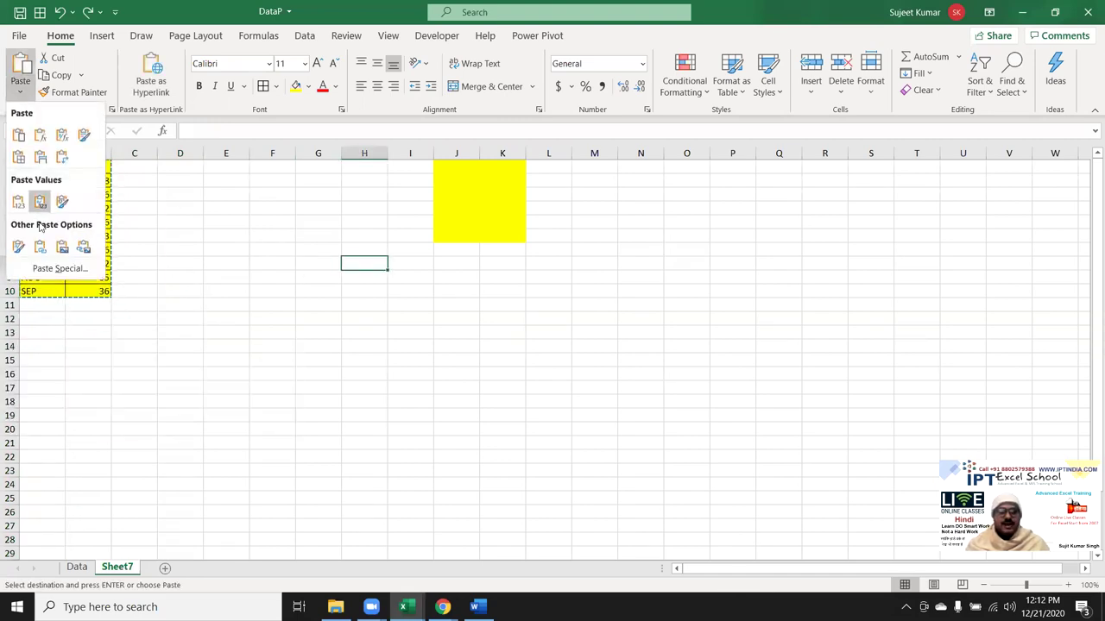
click(61, 250)
click(545, 335)
Step: Shrink the table picture, move it onto the yellow block and widen it across J1:K10
click(417, 346)
mouse_move(432, 394)
mouse_down()
mouse_move(385, 320)
mouse_move(438, 235)
mouse_move(463, 223)
mouse_up()
click(459, 358)
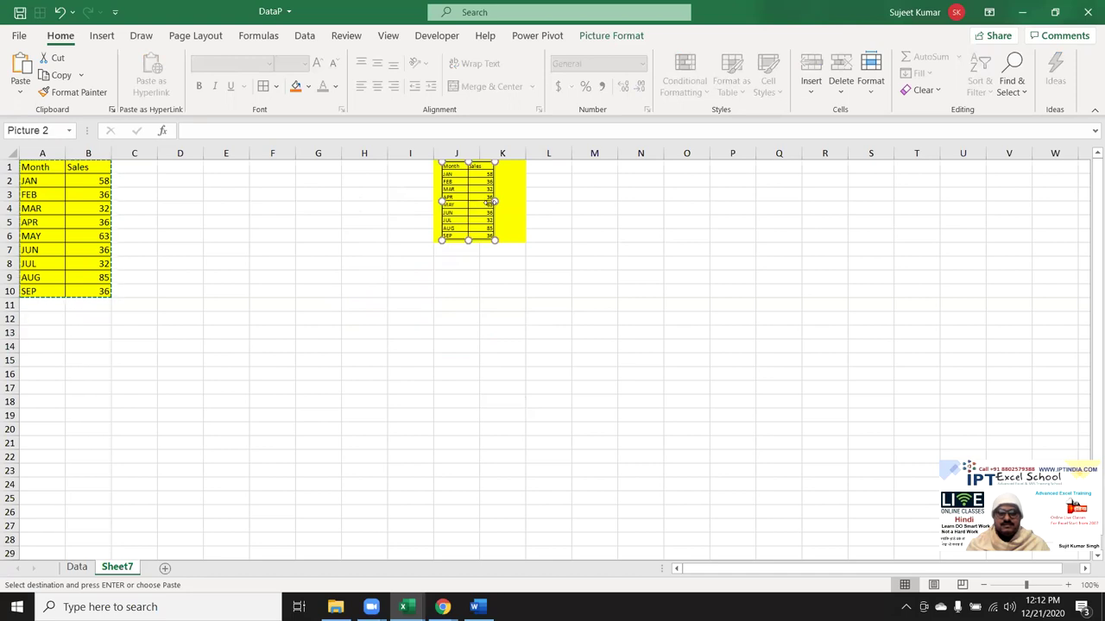
drag(517, 198, 518, 198)
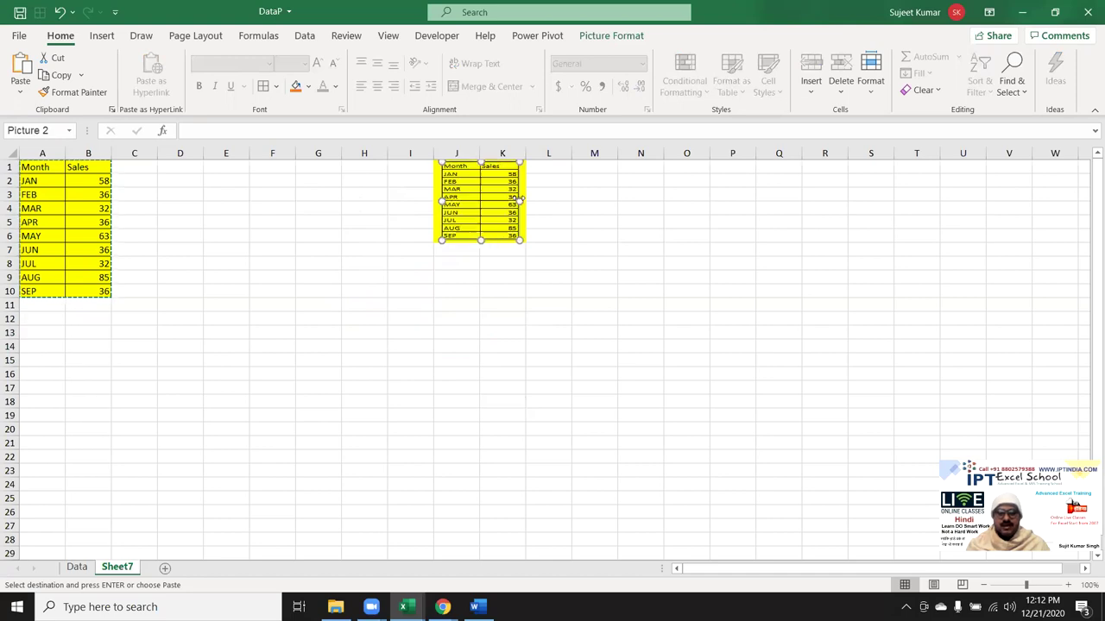
click(505, 266)
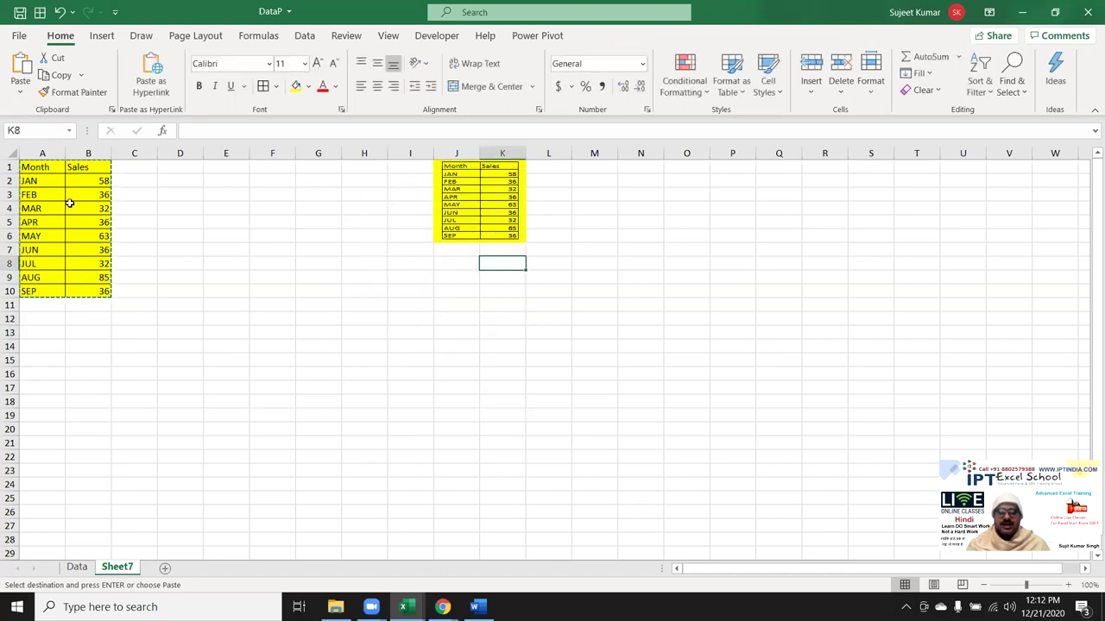
Step: Set JAN sales in B2 to 85, then copy the table A1:B10
click(84, 179)
text(85)
key(Return)
click(475, 191)
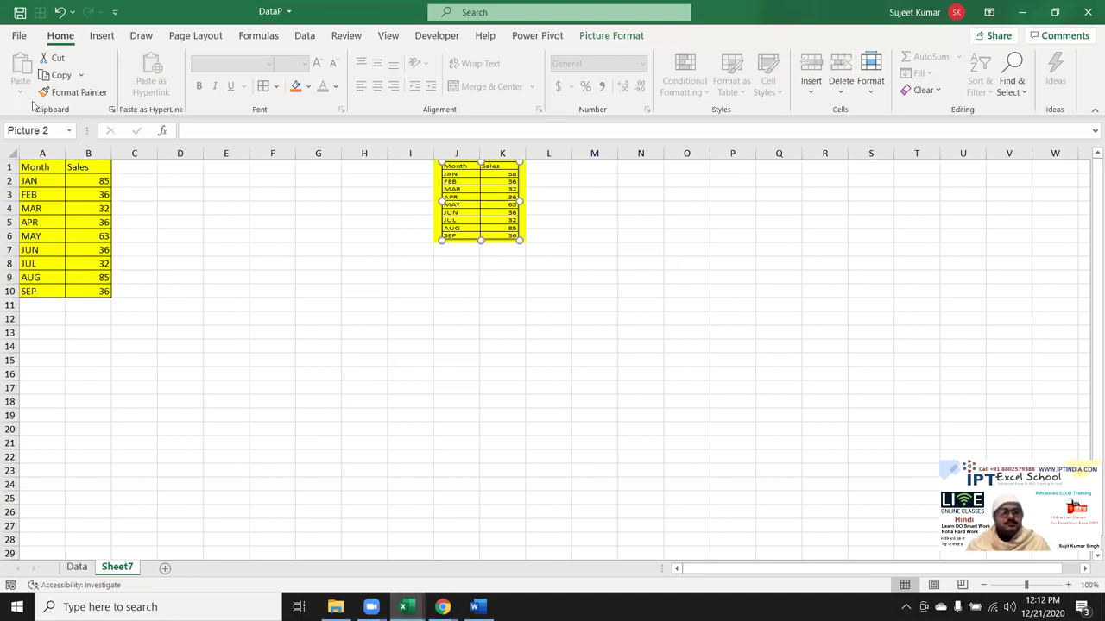
click(36, 168)
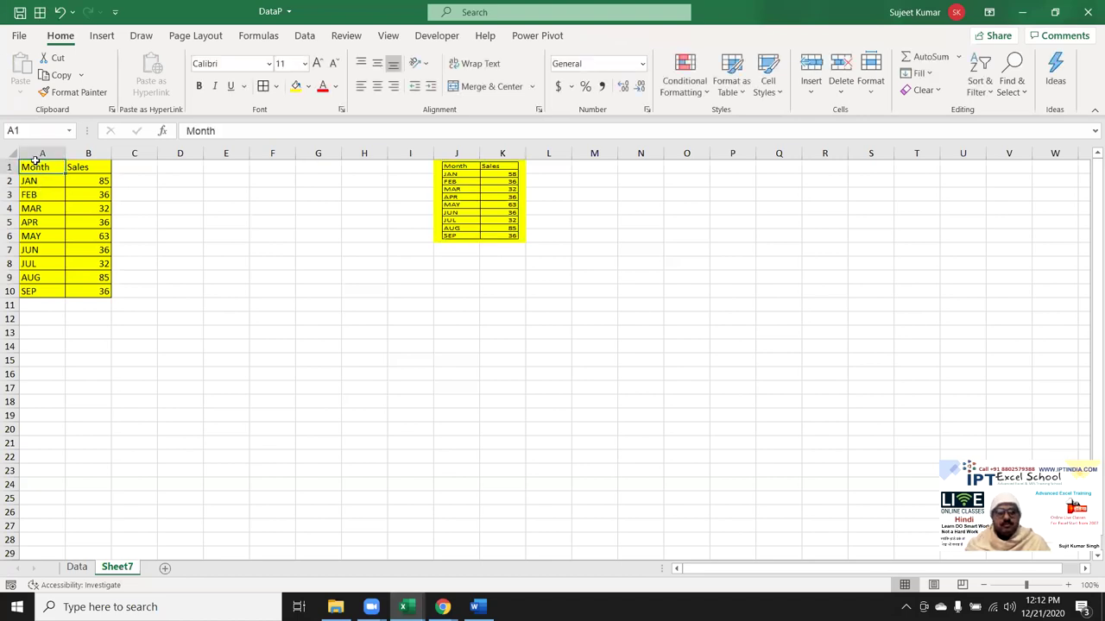
drag(40, 161, 104, 291)
key(ctrl+c)
Step: Paste the table as a Linked Picture and move it to around O4:P13
click(456, 275)
click(20, 89)
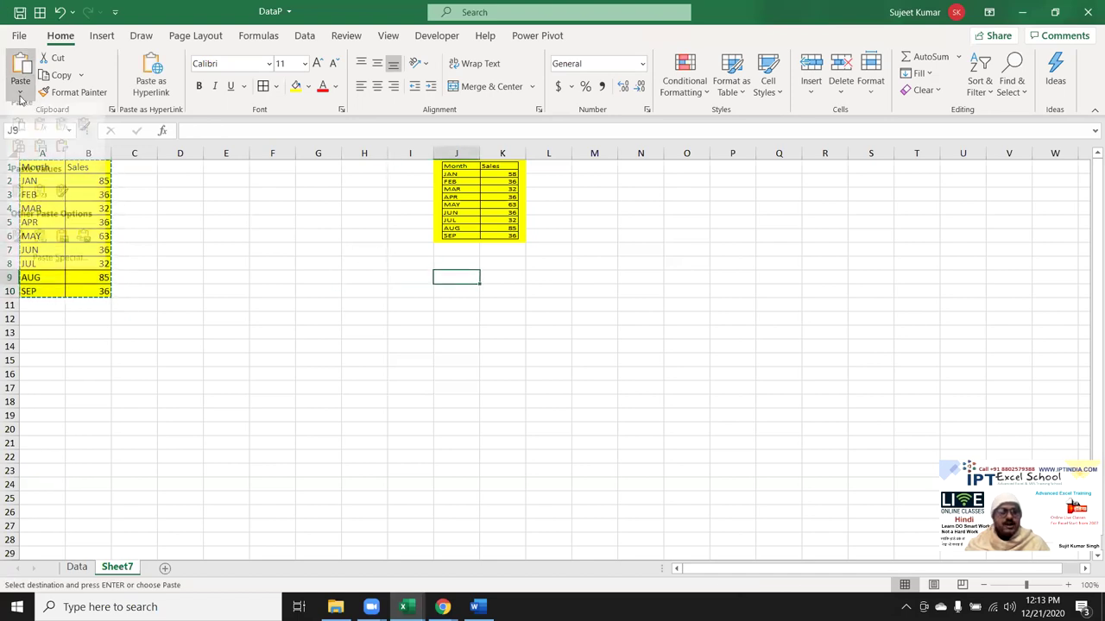
click(84, 247)
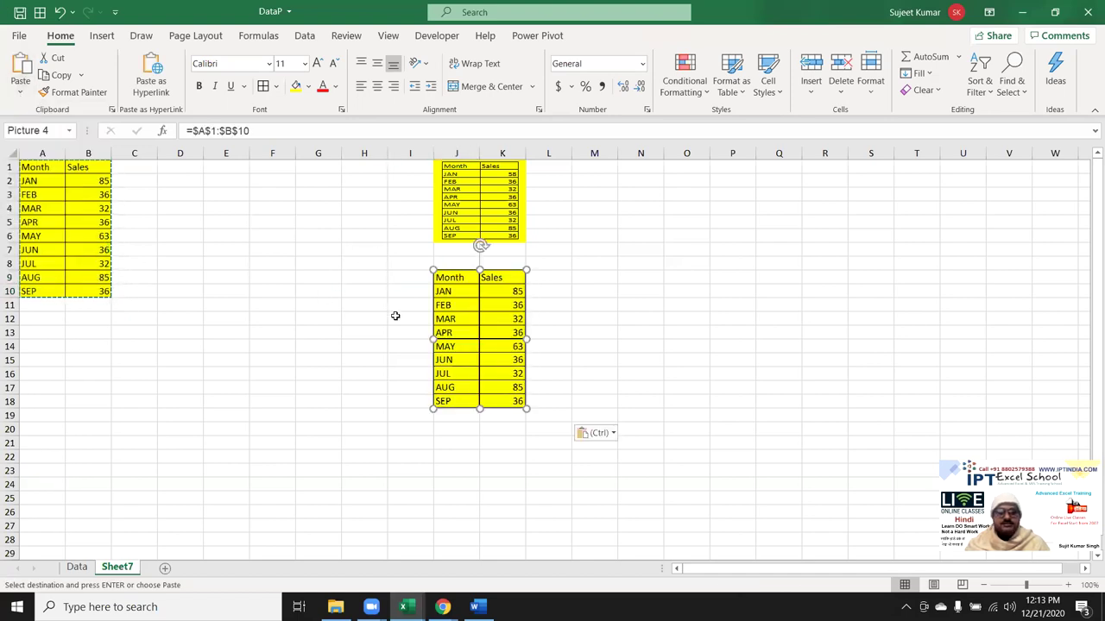
click(697, 345)
drag(523, 308, 750, 238)
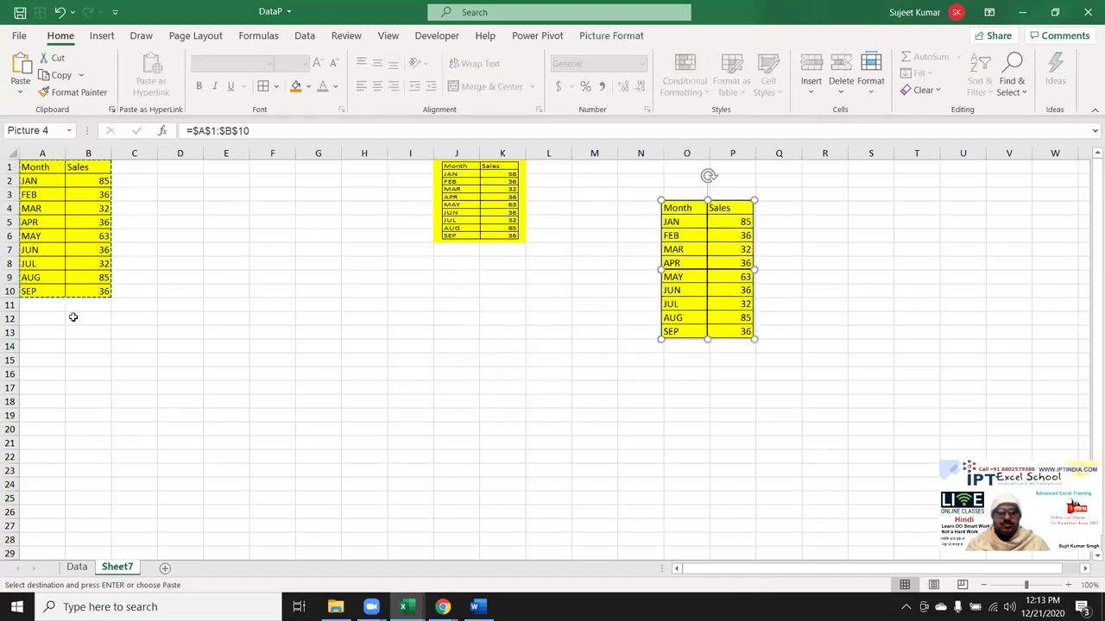
click(80, 187)
Step: Set FEB sales in B3 to 63 and fill the MAR row A4:B4 green
click(86, 195)
text(63)
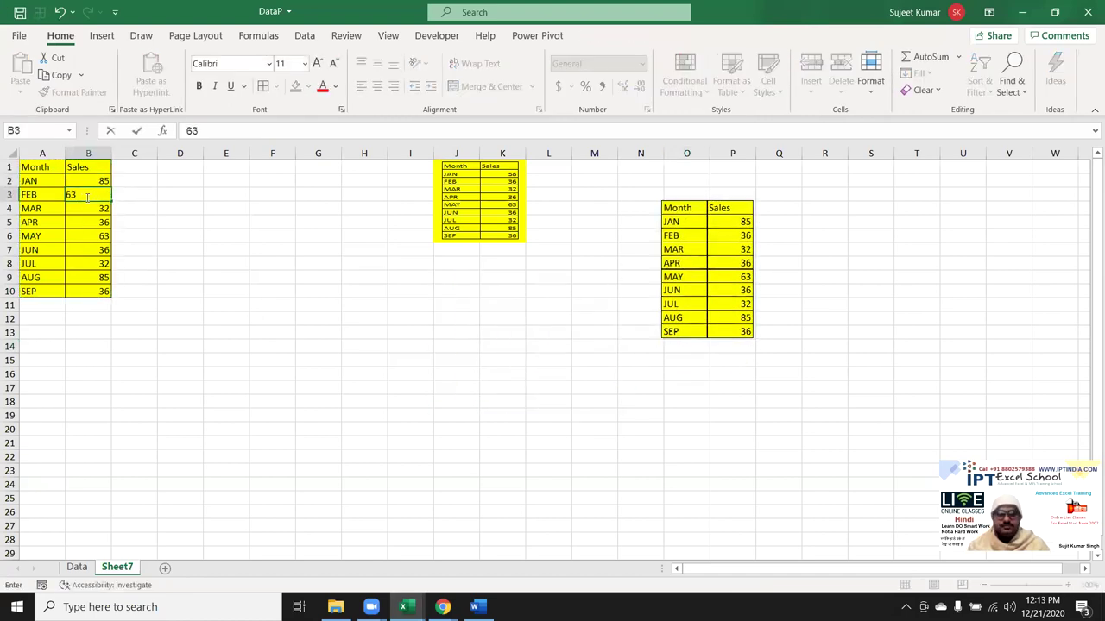
key(Return)
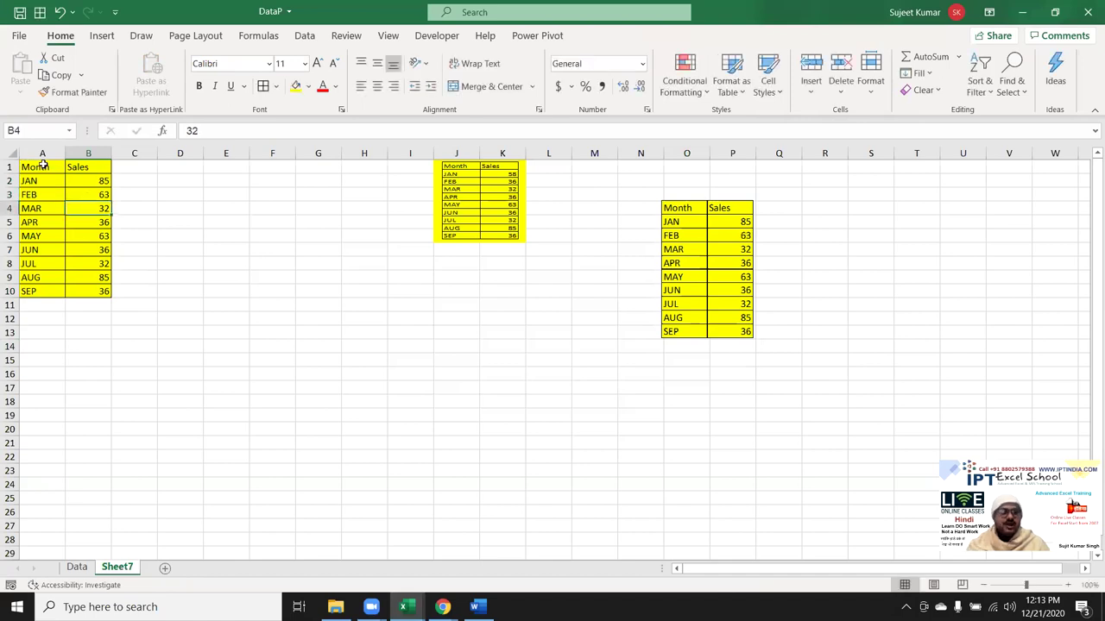
drag(33, 208, 90, 208)
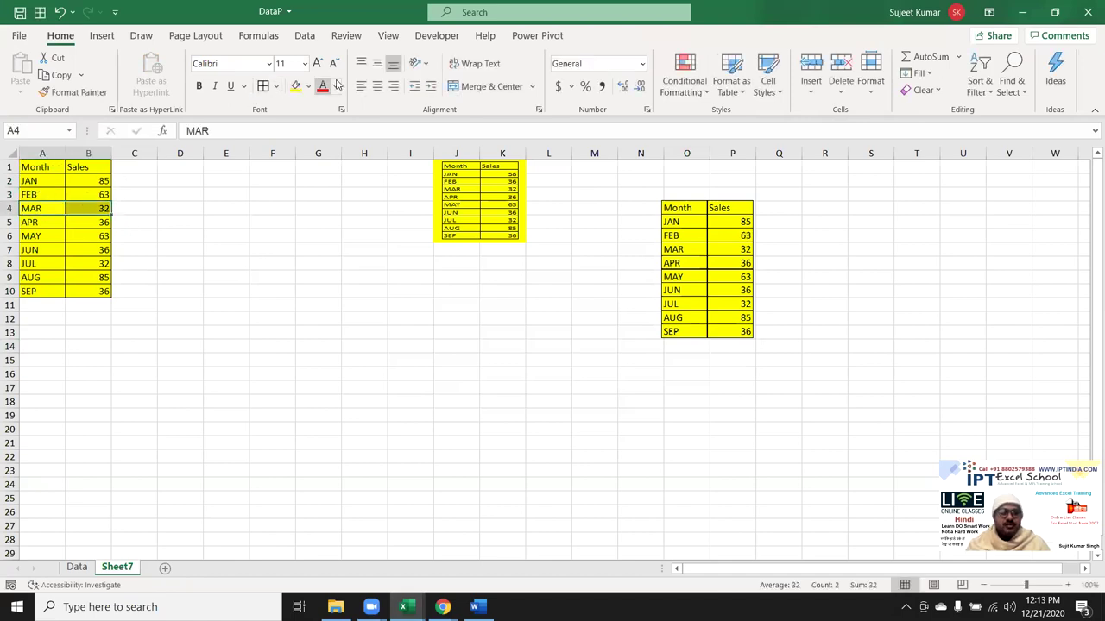
click(308, 86)
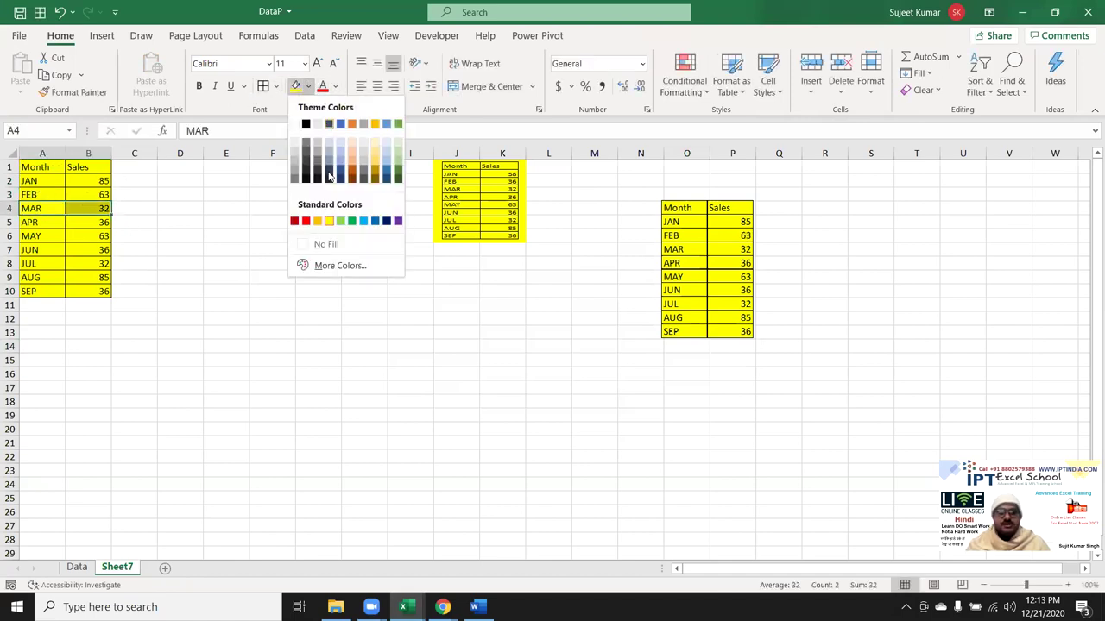
click(352, 223)
click(320, 290)
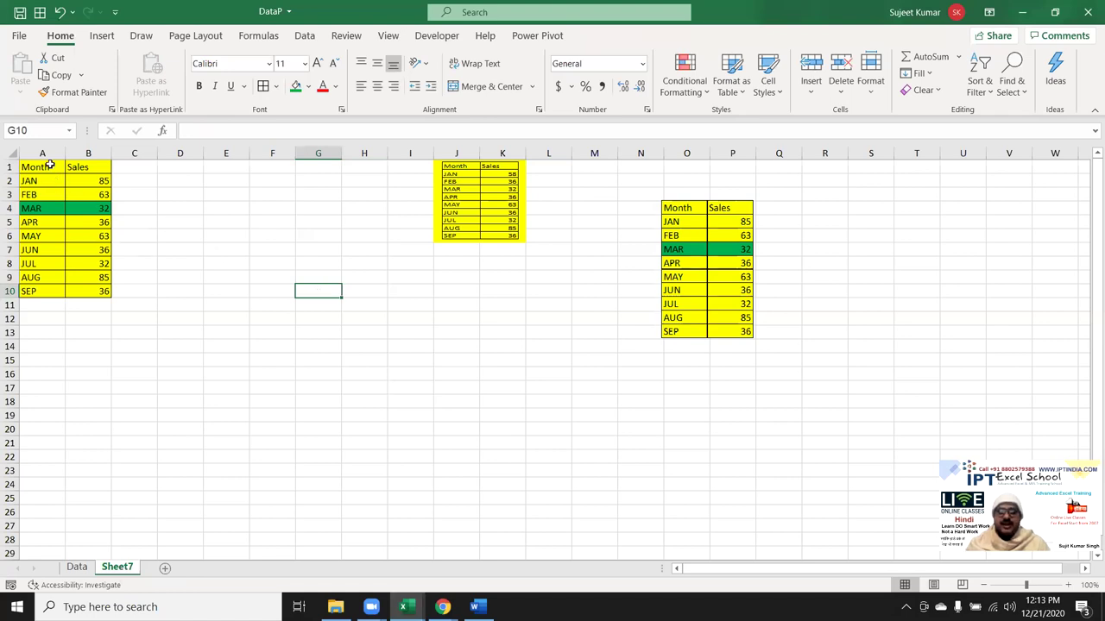
Step: Paste-link the Month/Sales table A1:B10 into G9:H18
drag(50, 164, 106, 288)
key(ctrl+c)
click(318, 276)
click(21, 93)
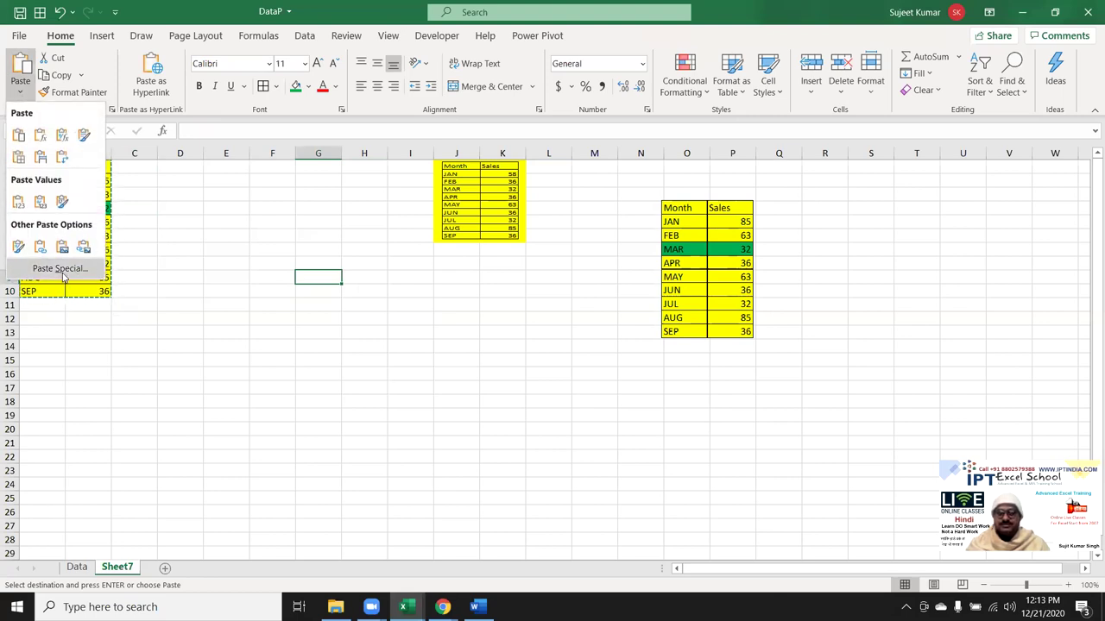
click(40, 247)
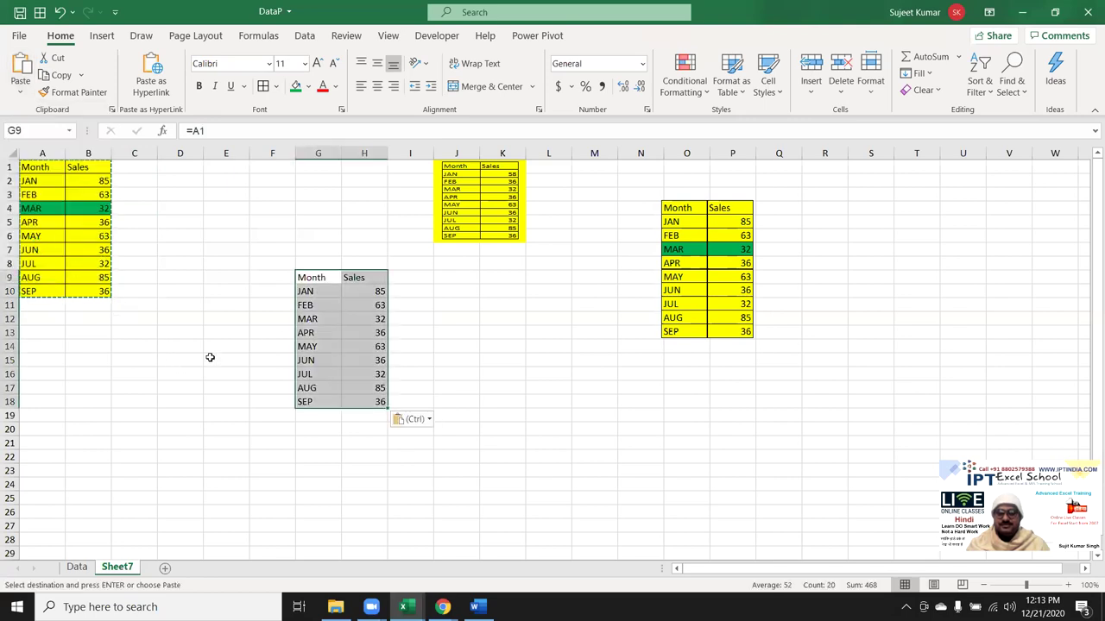
click(221, 321)
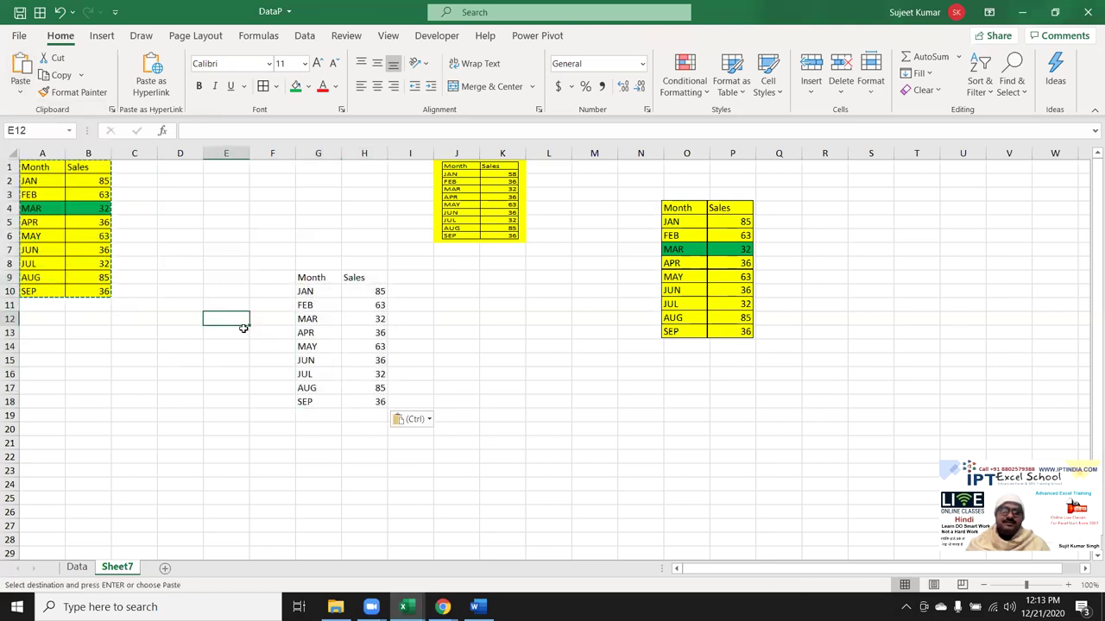
Step: Fill the JUN row A7:B7 green and check that the linked picture mirrors it
drag(42, 251, 89, 251)
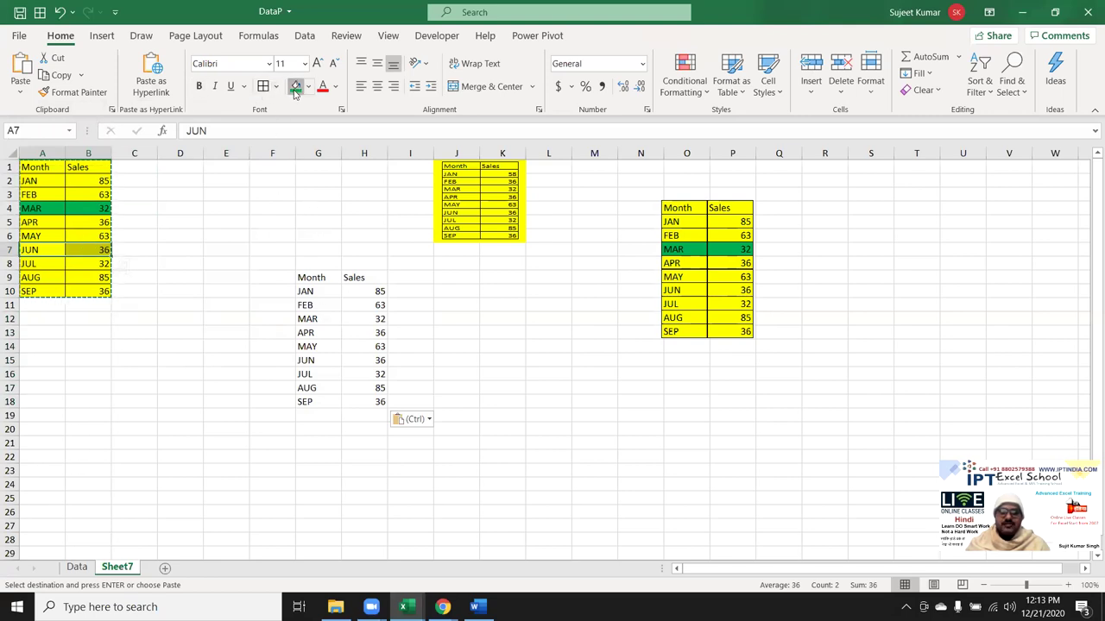
click(295, 85)
click(338, 373)
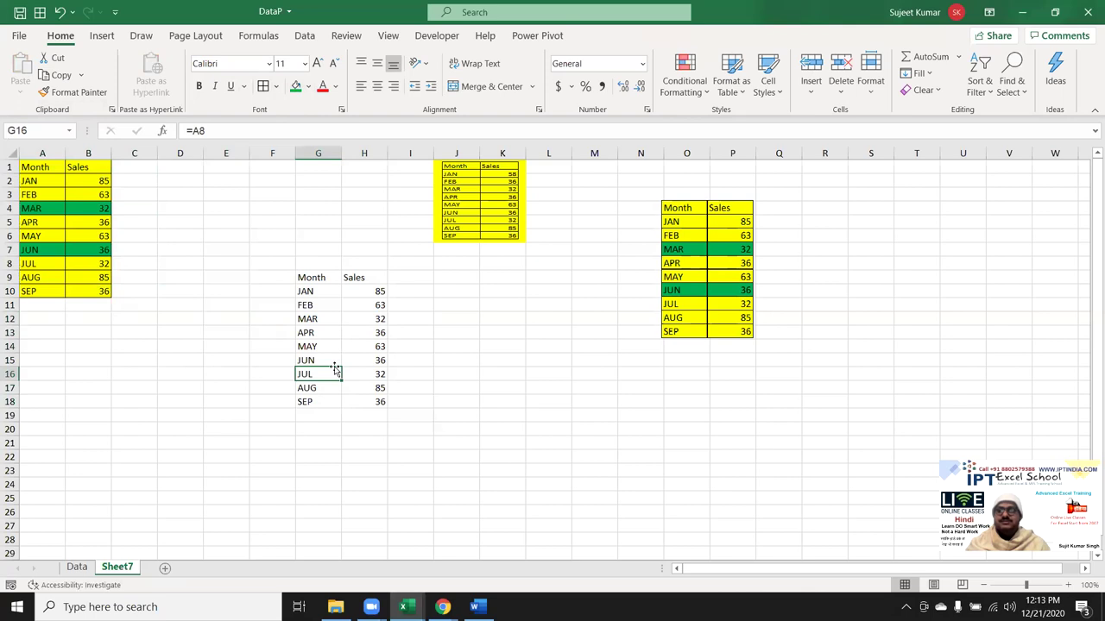
click(684, 292)
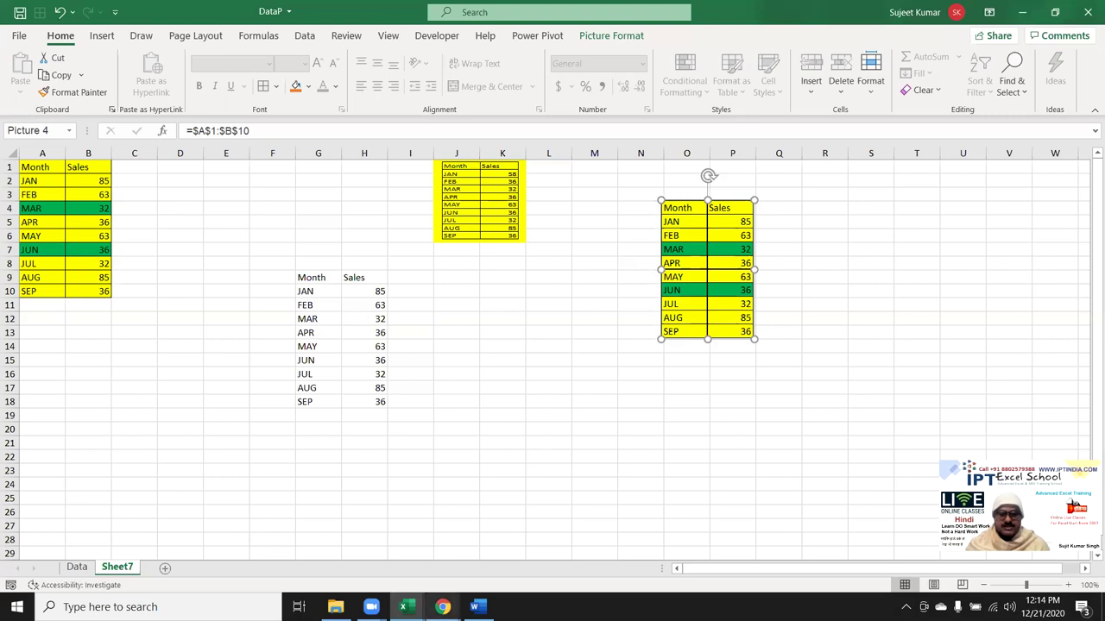
click(448, 592)
Step: Close the 101vba document without saving and start a new blank Word document
click(476, 606)
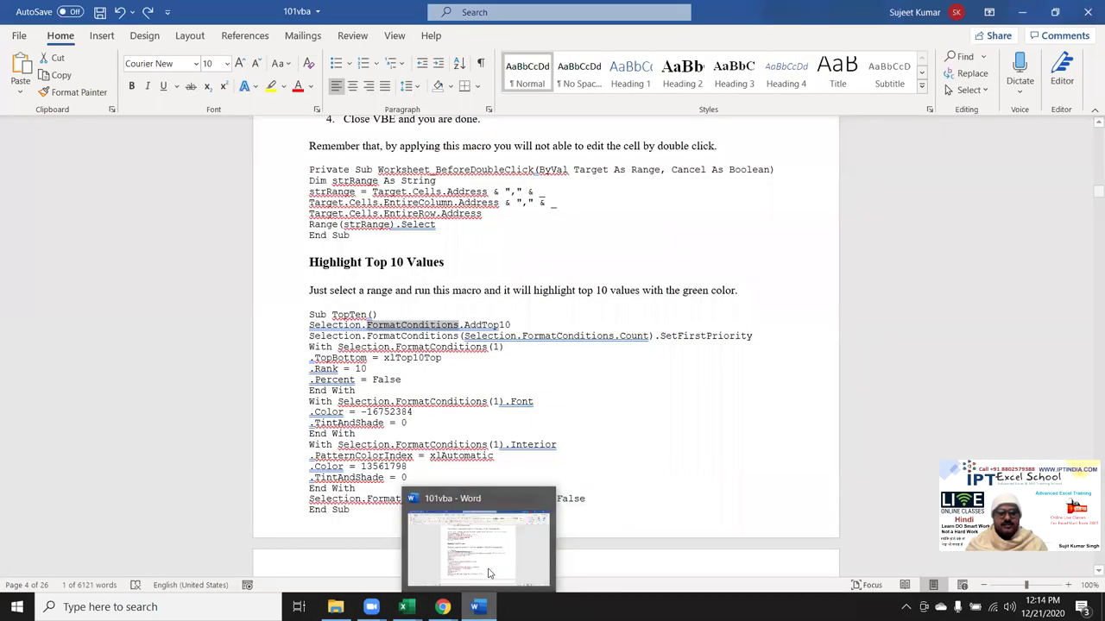
click(1087, 11)
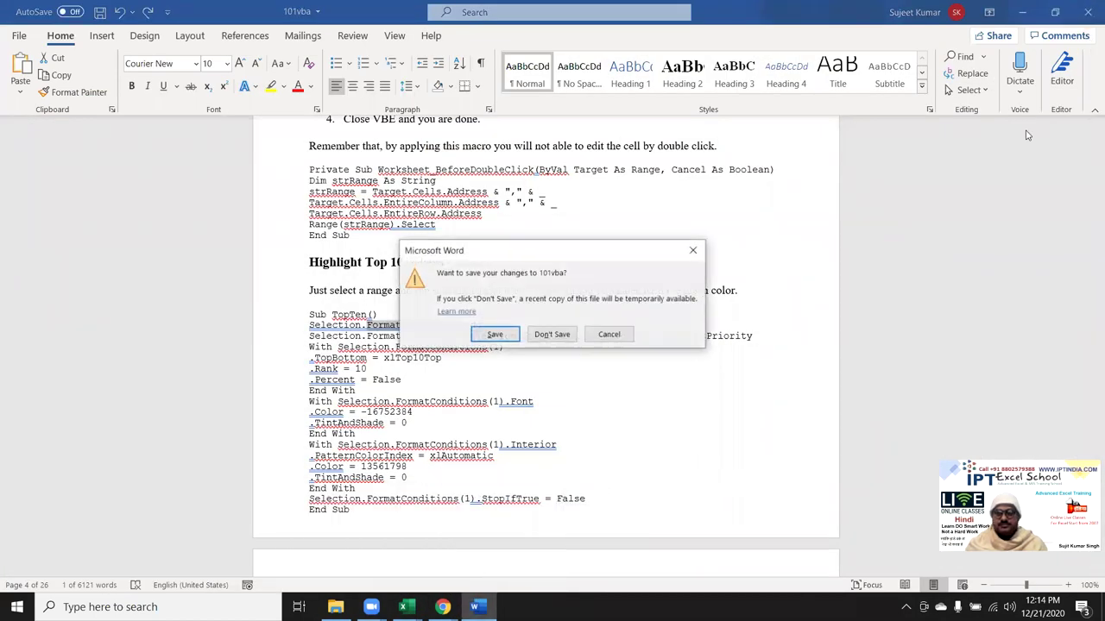
click(541, 338)
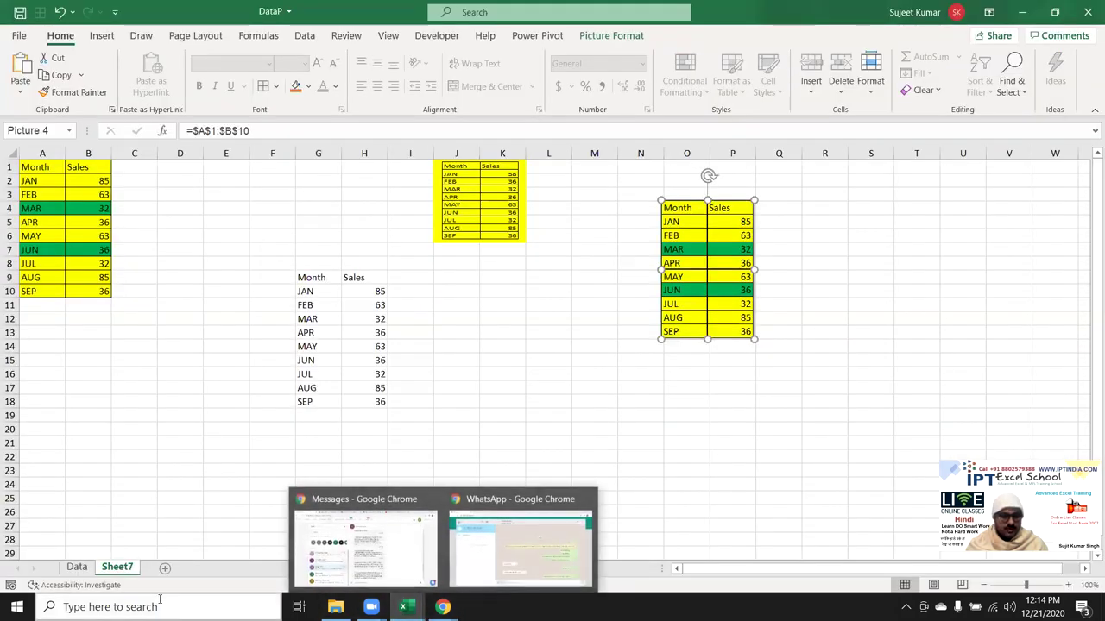
click(125, 604)
text(word)
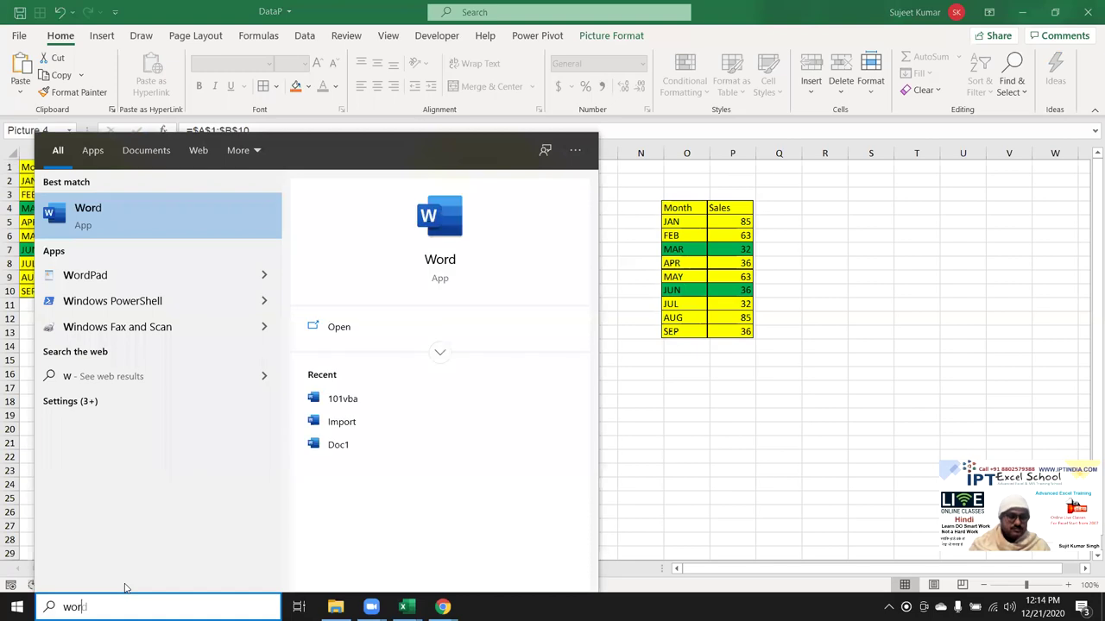
click(451, 261)
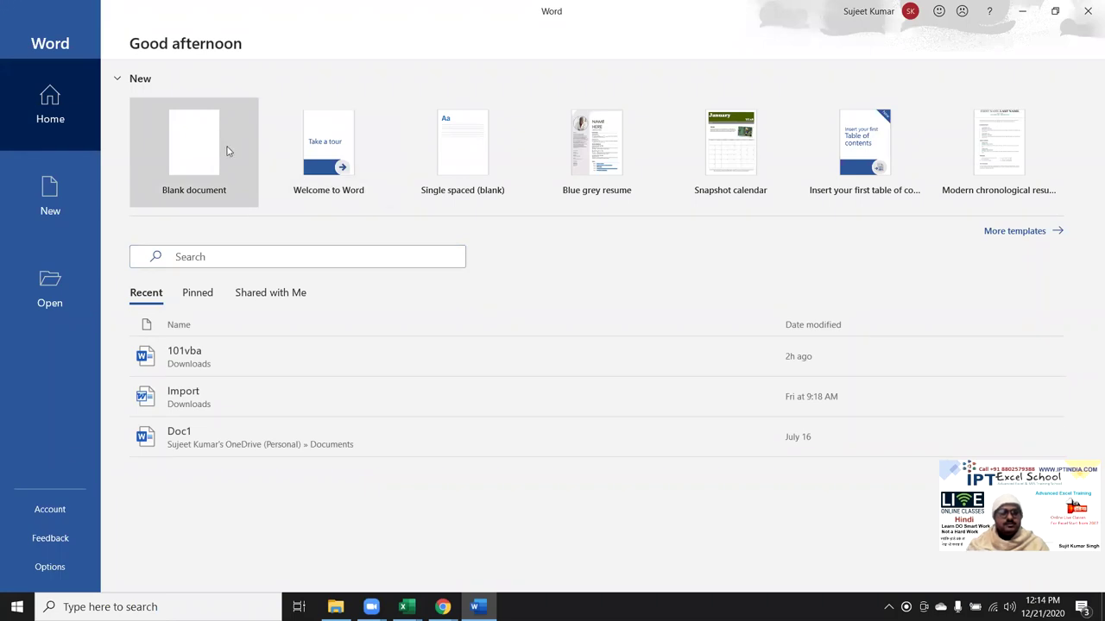
click(216, 148)
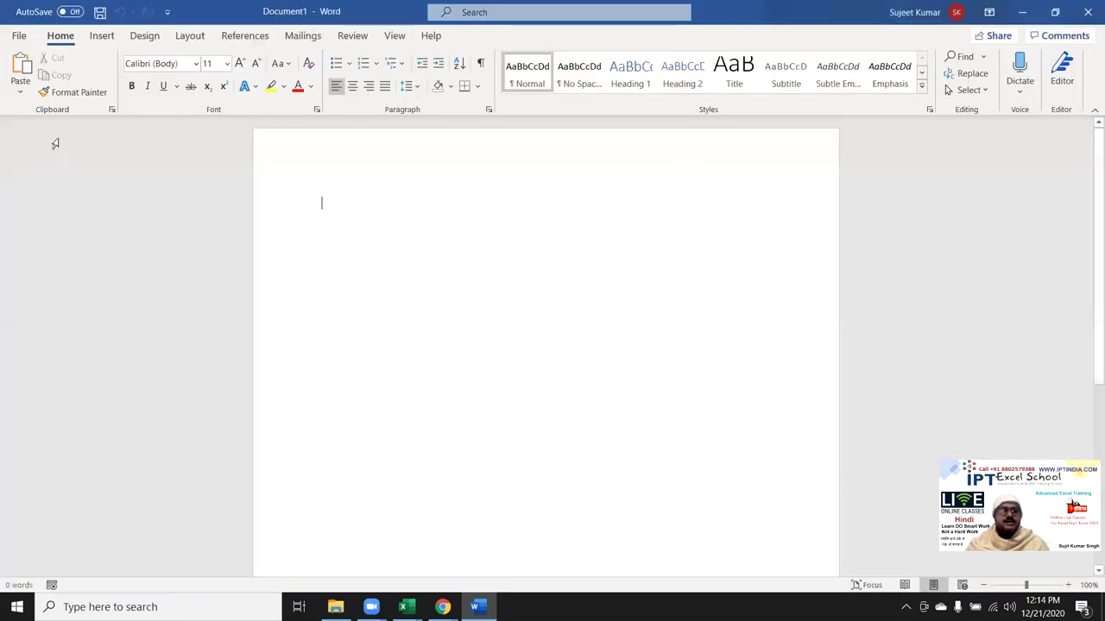
Step: Cancel the empty Paste Special and copy the Month/Sales table A1:B10 in Excel
click(19, 95)
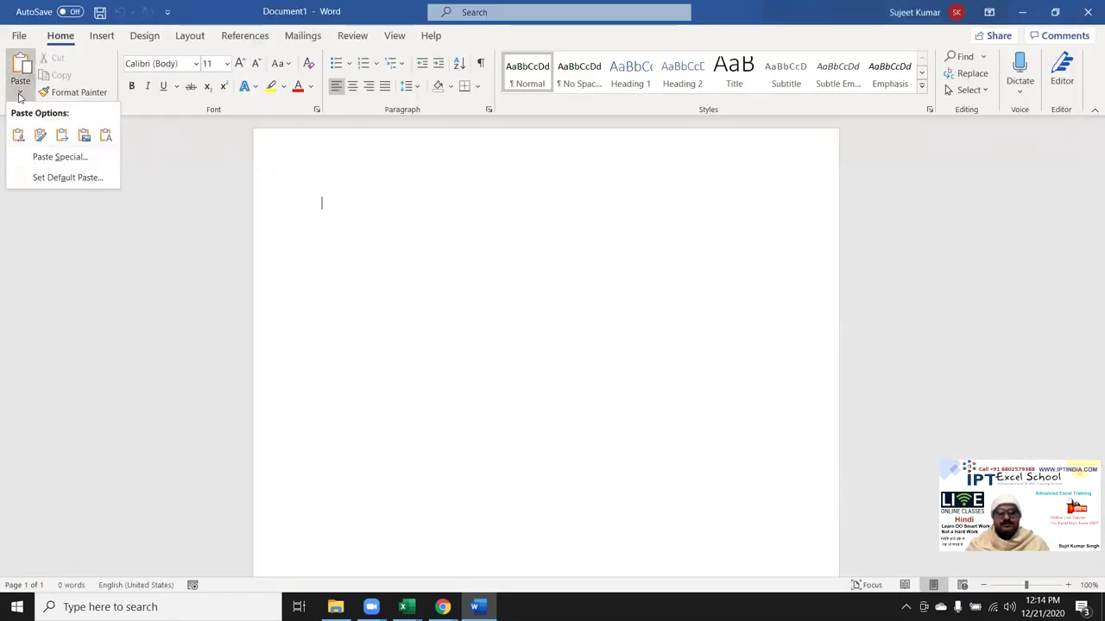
click(61, 157)
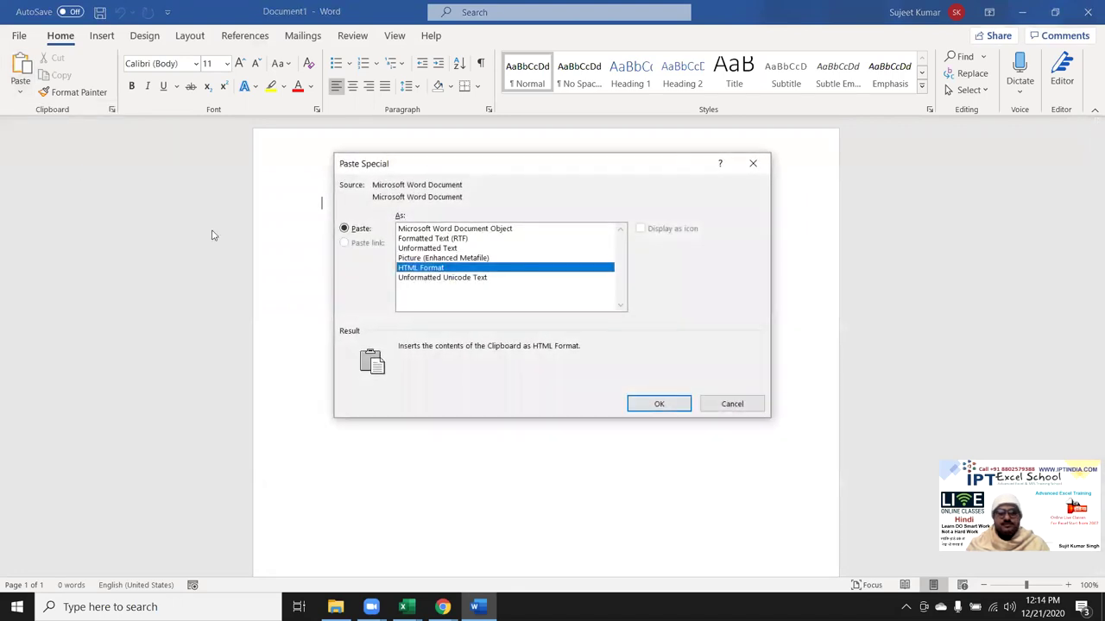
click(729, 403)
key(alt+Tab)
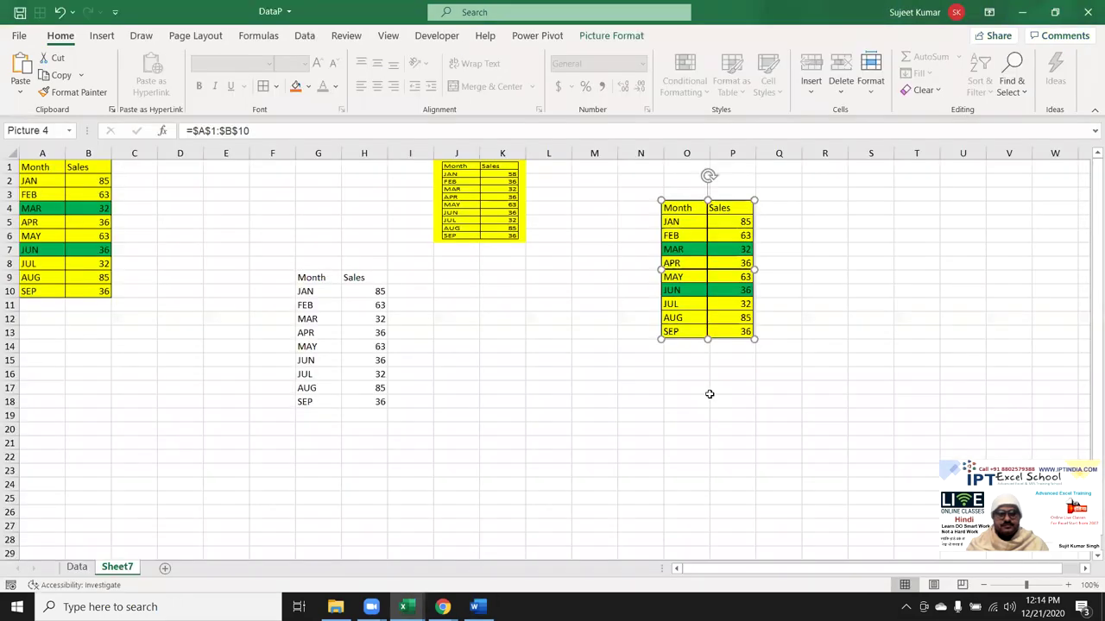
click(493, 331)
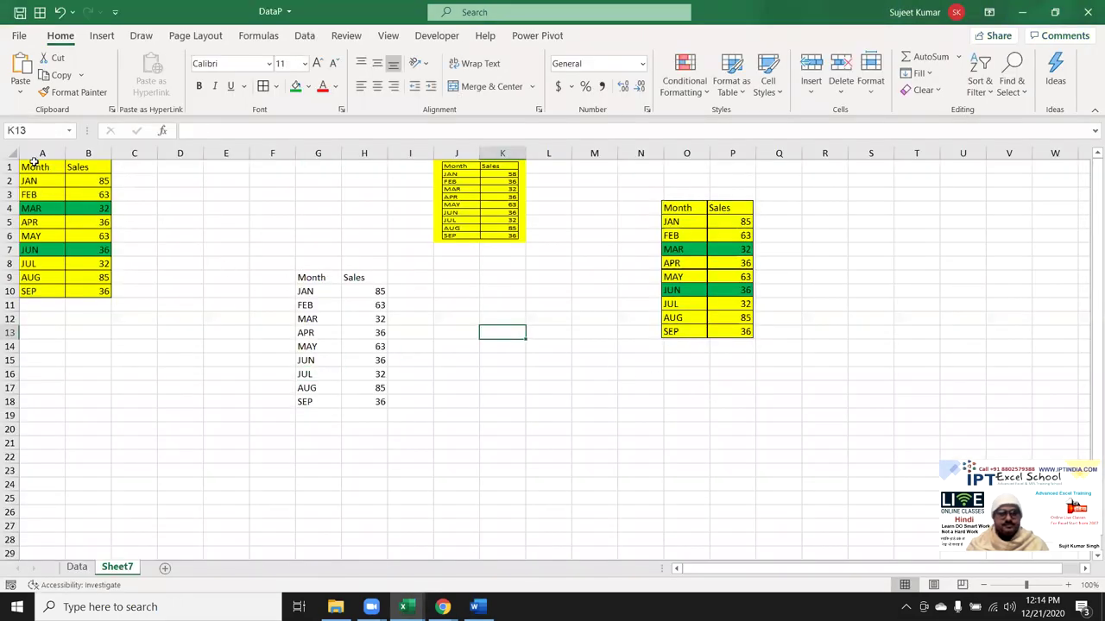
click(33, 164)
drag(33, 164, 91, 289)
key(ctrl+c)
Step: Paste-link the table into the Word document as a Microsoft Excel Worksheet Object
key(alt+Tab)
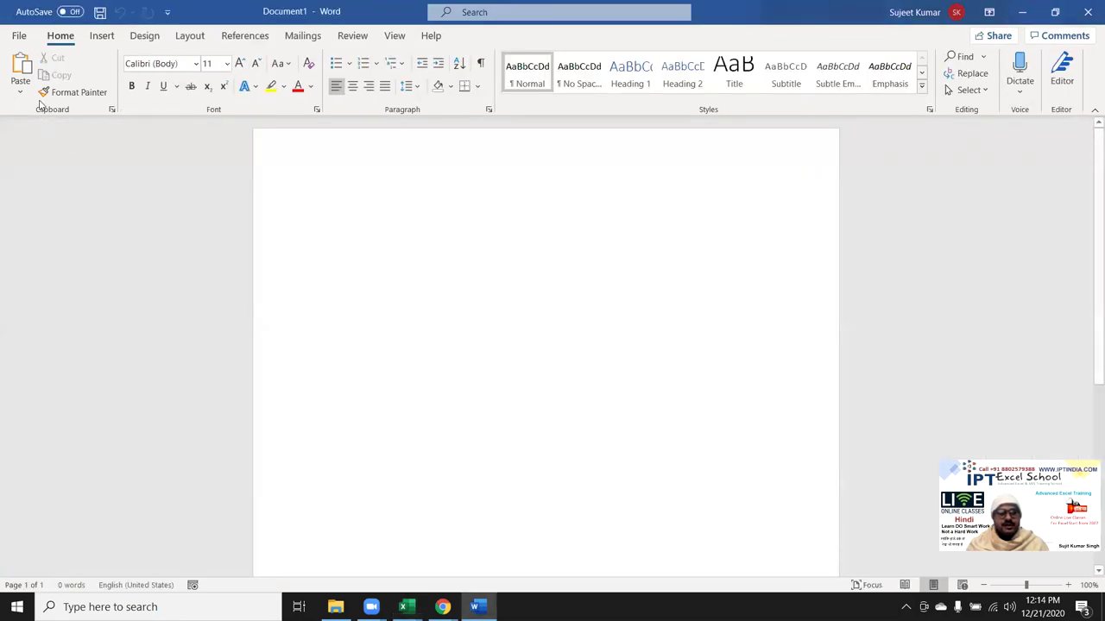
click(20, 91)
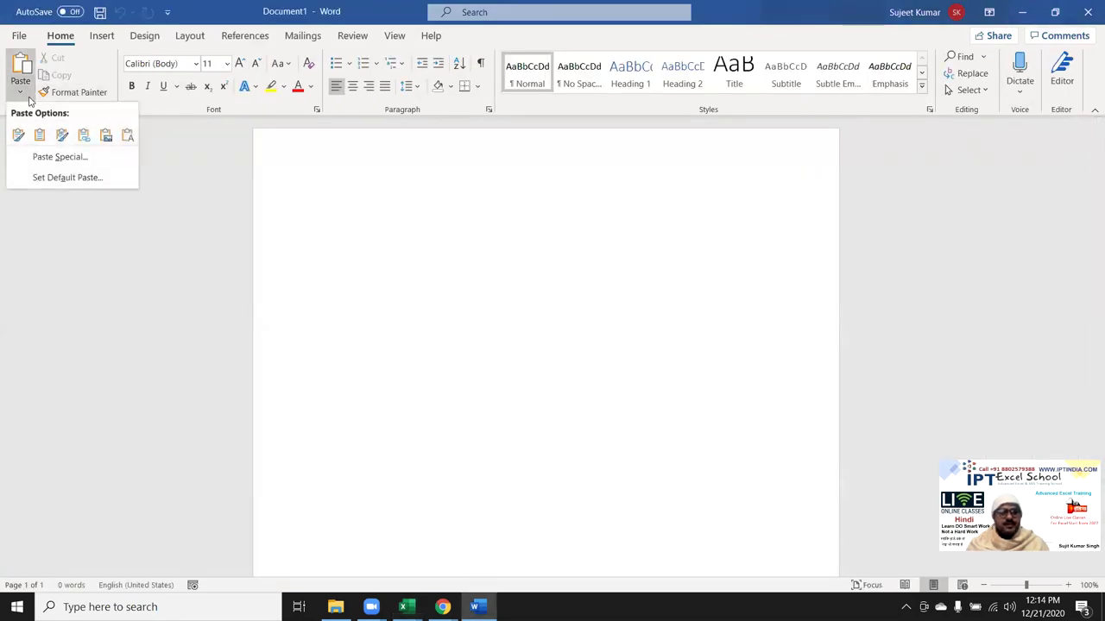
click(58, 156)
click(344, 243)
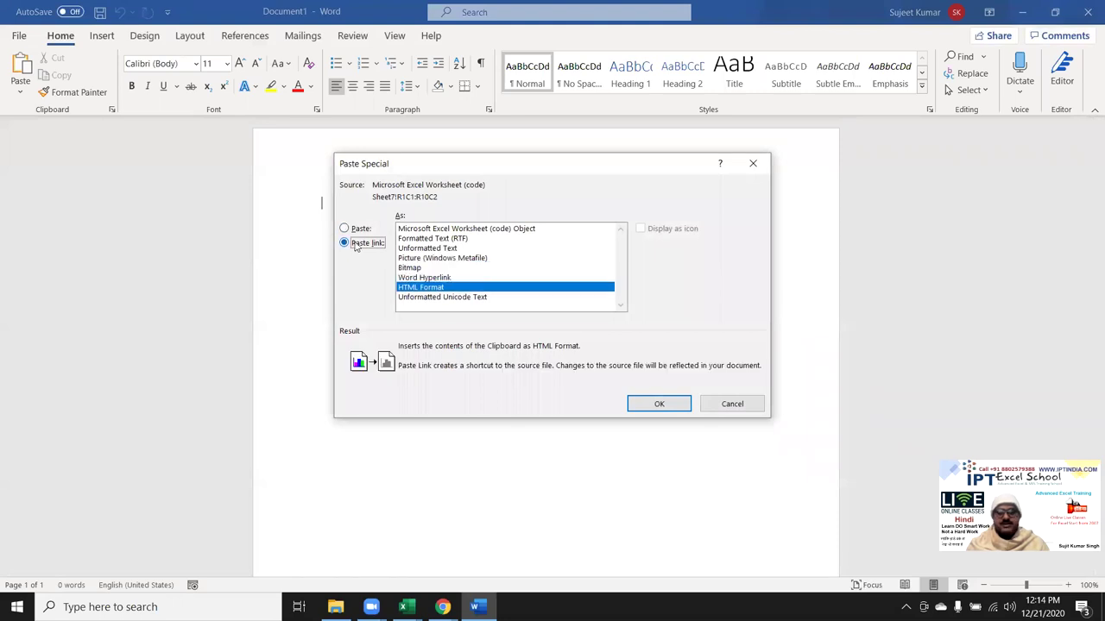
click(446, 229)
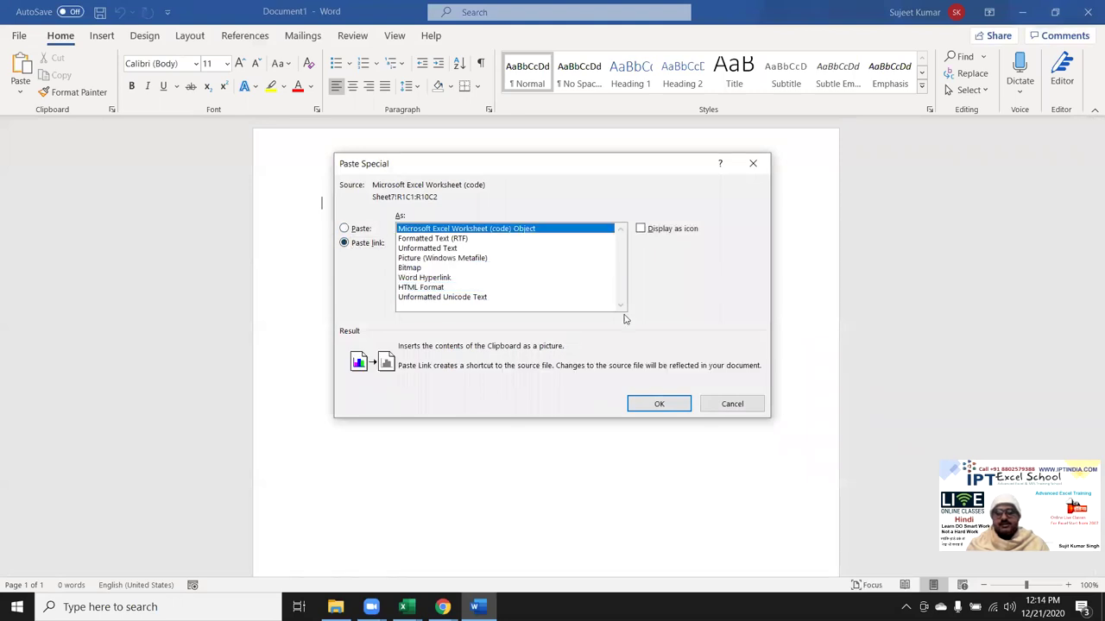
click(674, 406)
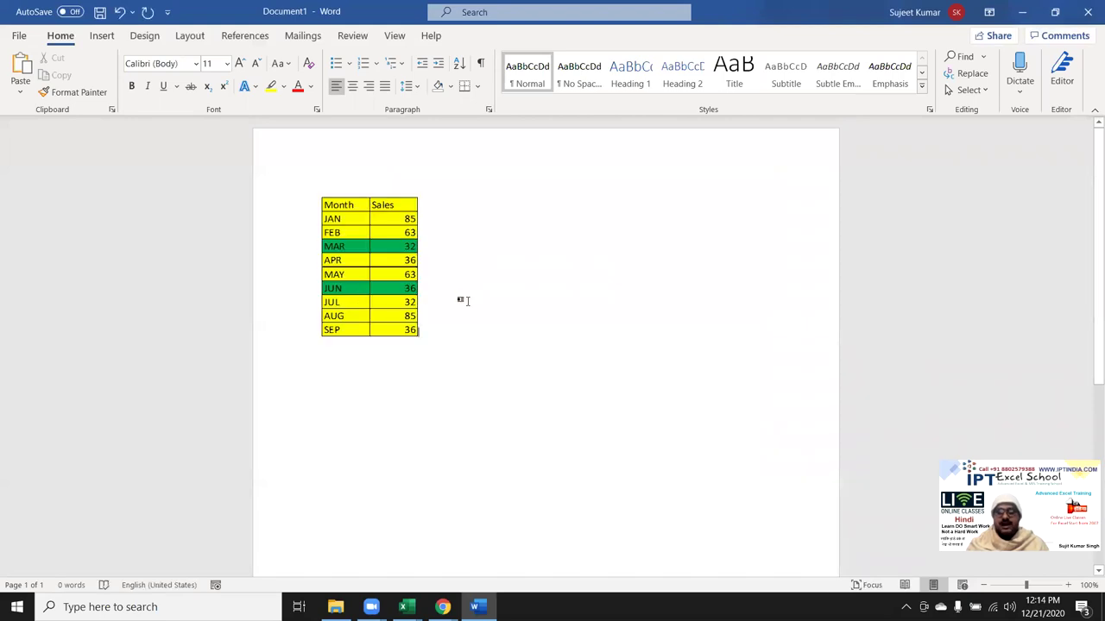
key(alt+Tab)
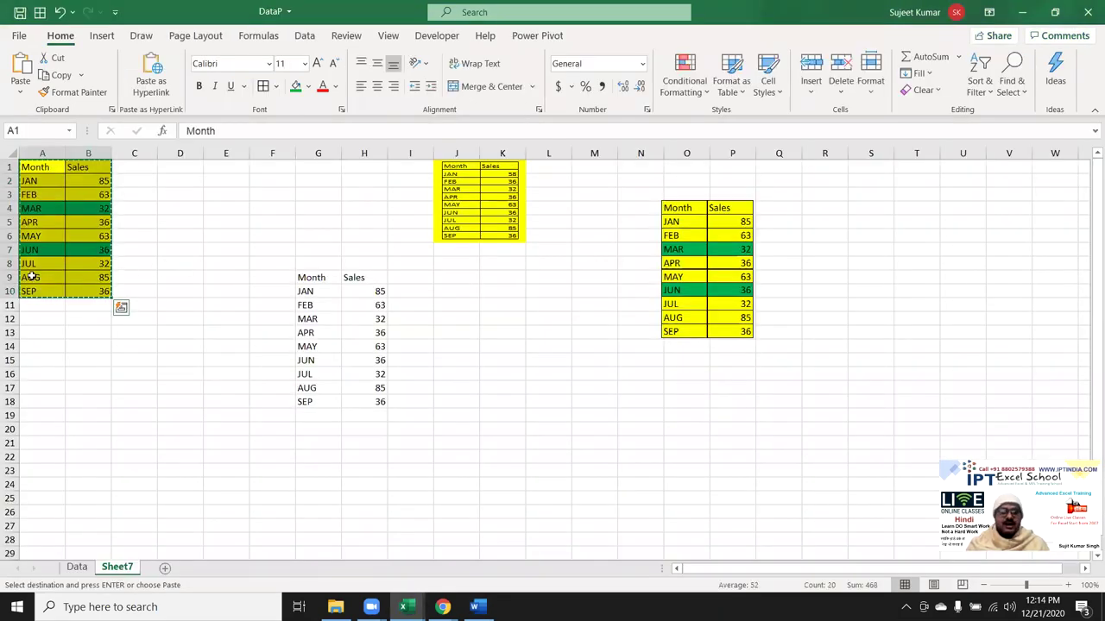
Step: Fill the AUG row A9:B9 green and confirm the linked Word table shows it
drag(32, 277, 75, 276)
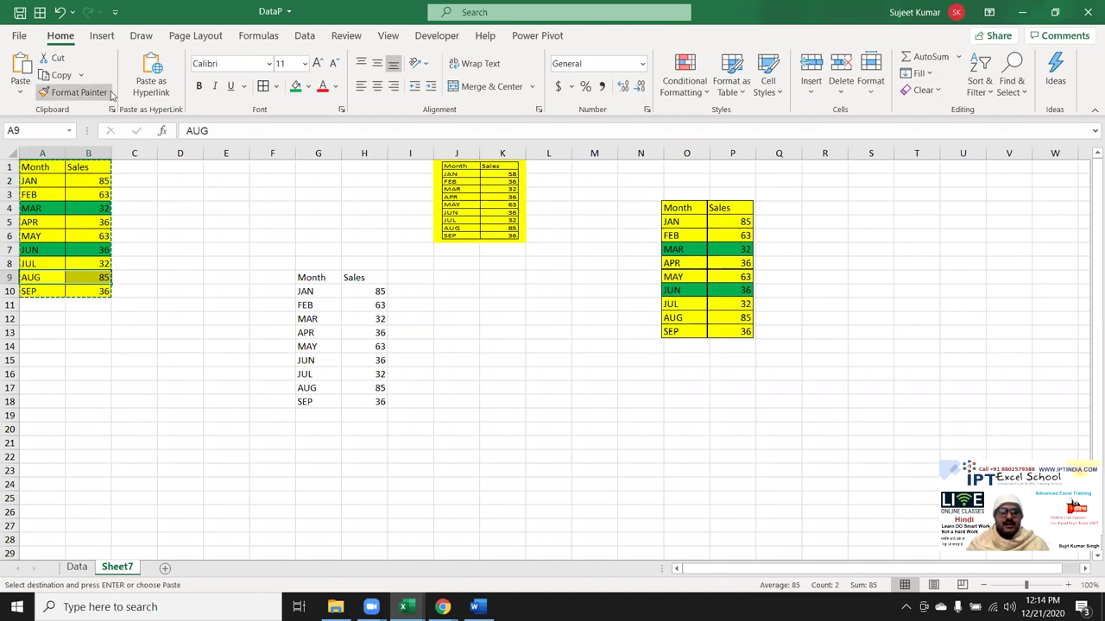
click(296, 87)
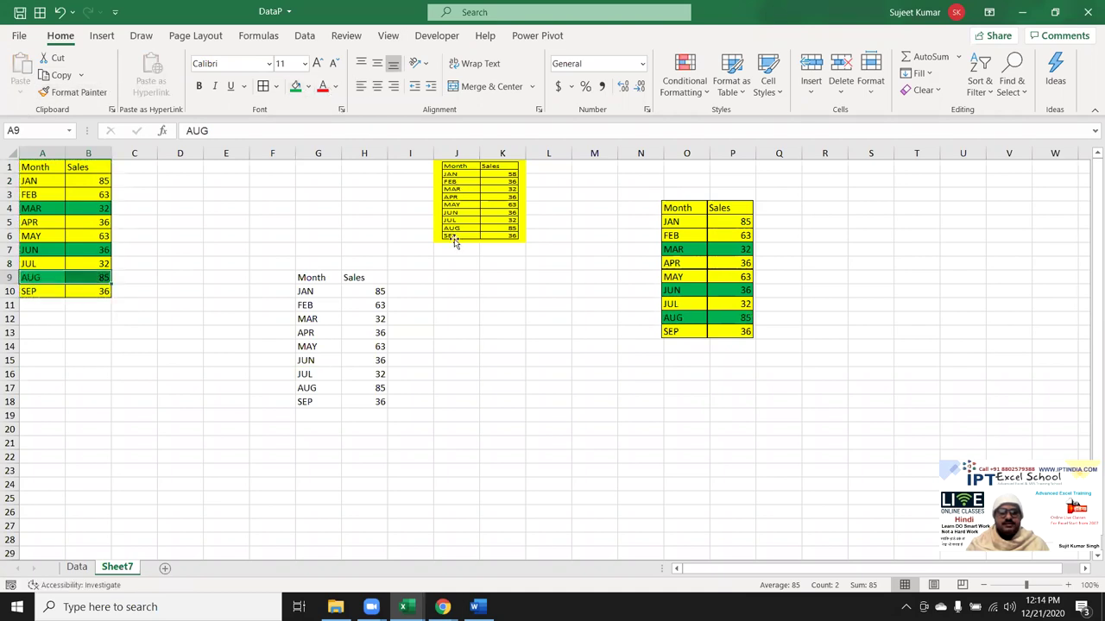
key(alt+Tab)
click(343, 322)
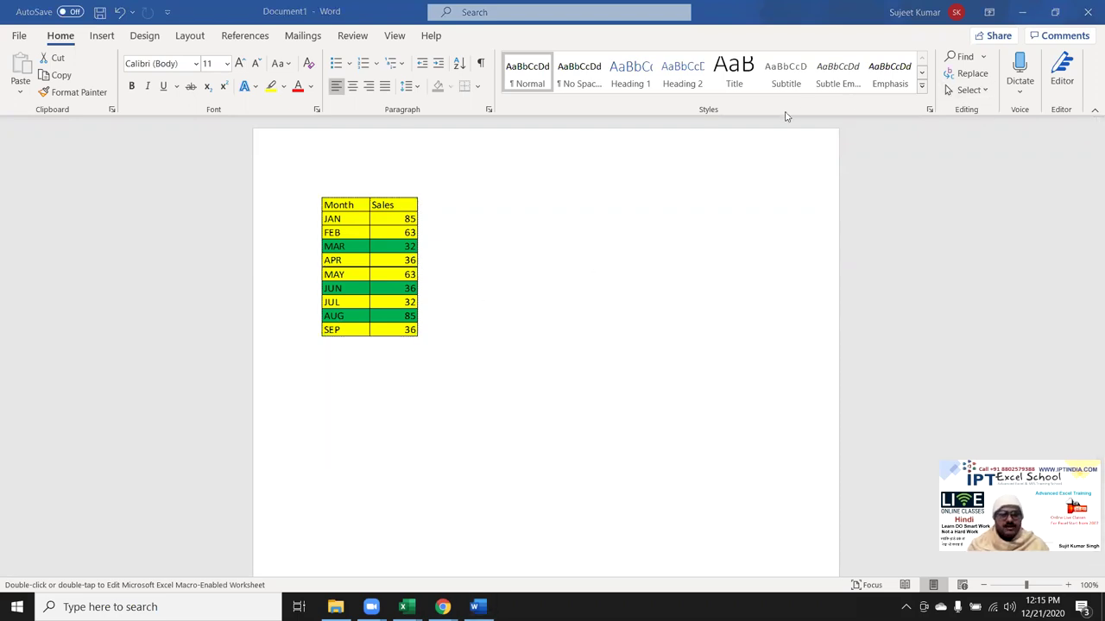
text(o)
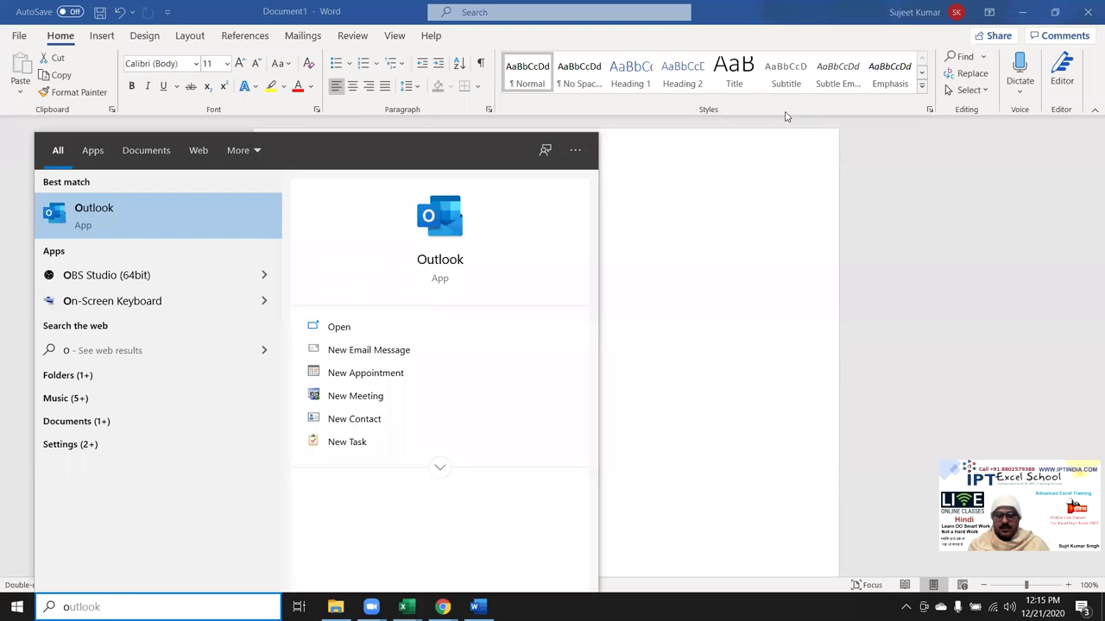
Step: Launch Outlook to begin a new email message
click(460, 257)
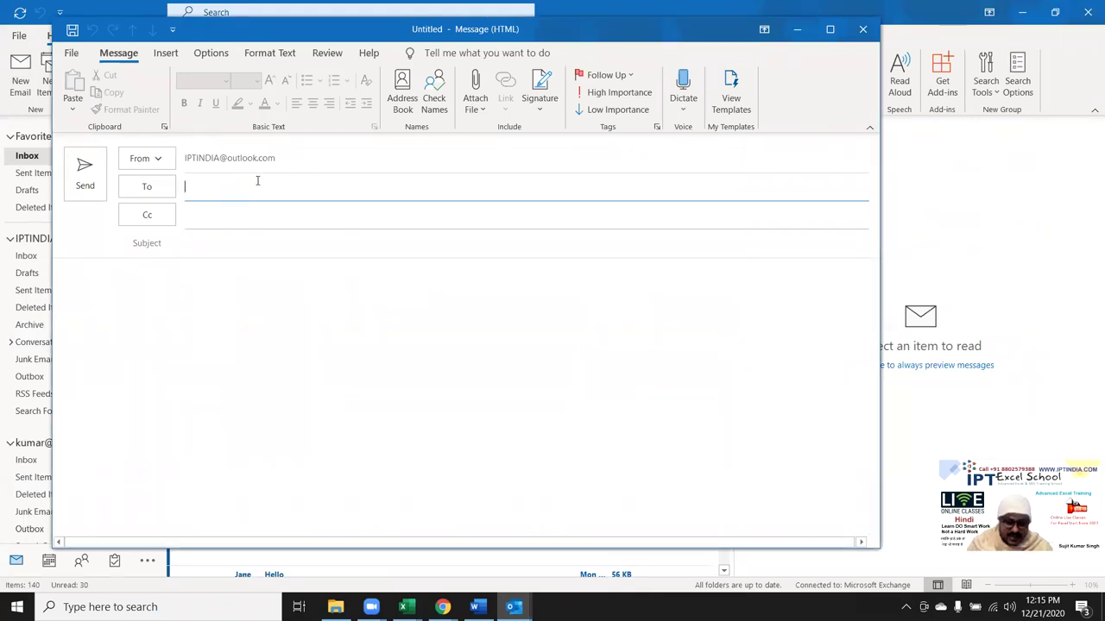
Step: Add the suggested recipient and the subject 'Sales Update'
text(kuma)
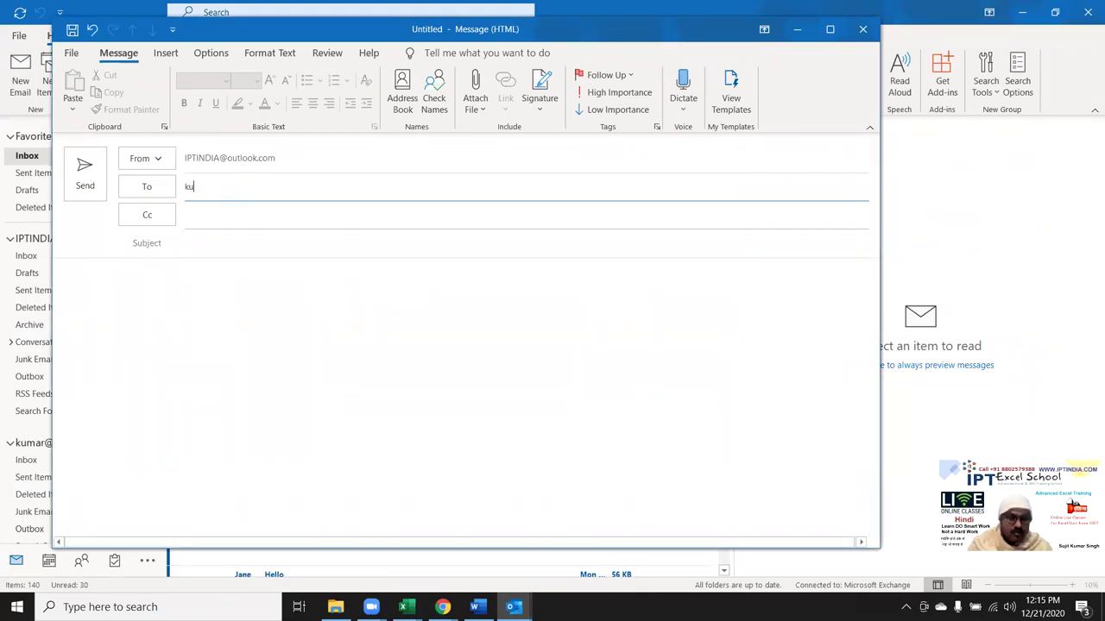
text(r)
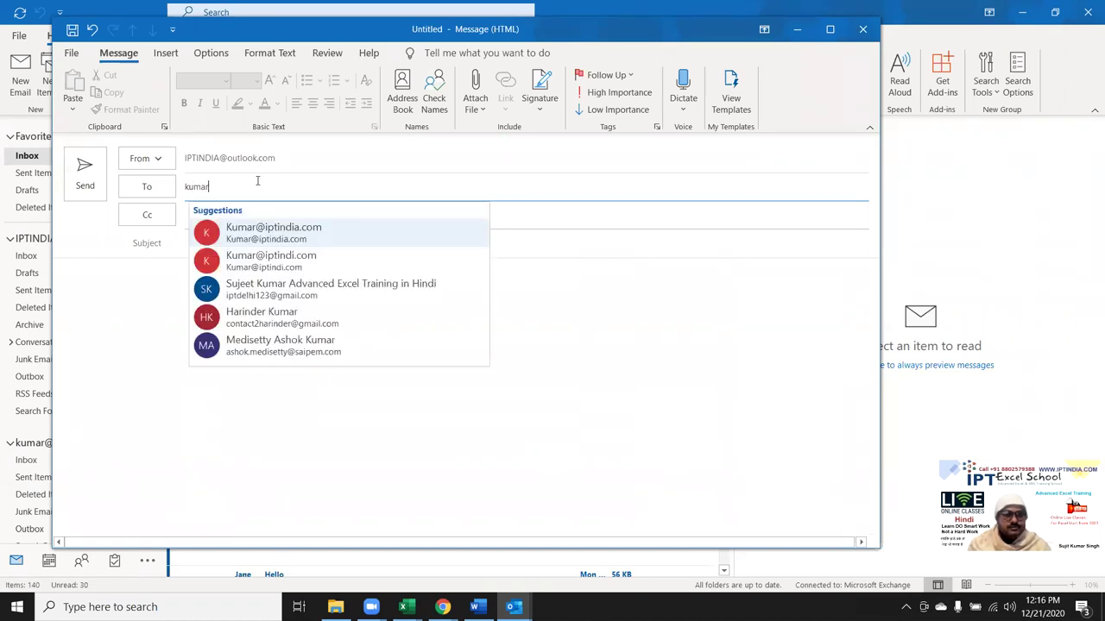
key(Return)
key(Tab)
key(Tab)
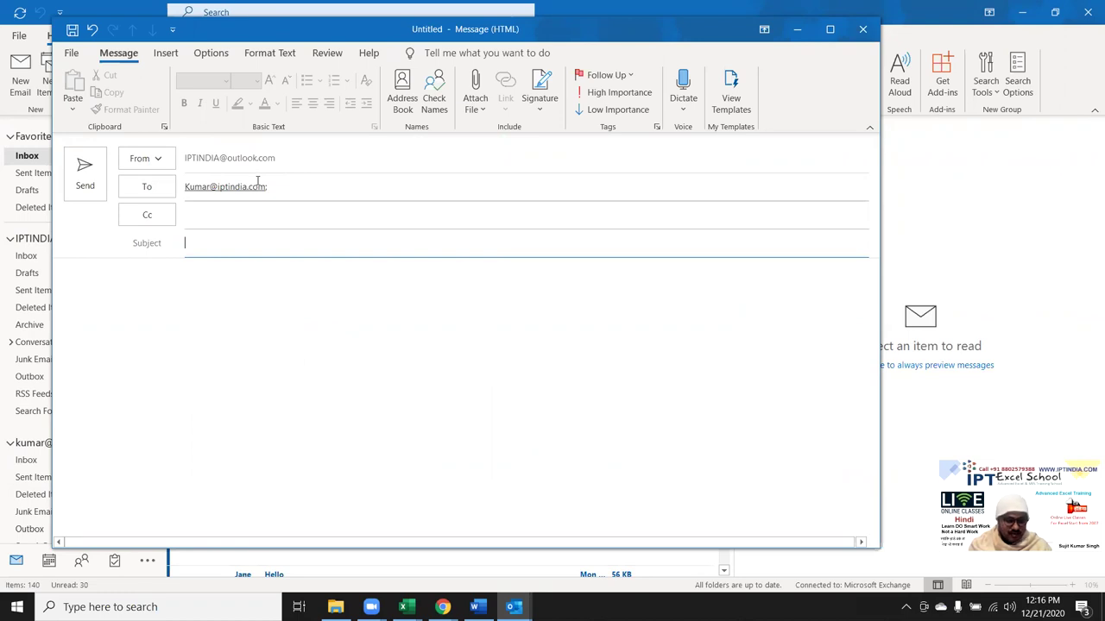
text(Sales Update)
Step: Write the body 'Dear Sir, Bellow are Sales Update Last Hour'
key(Tab)
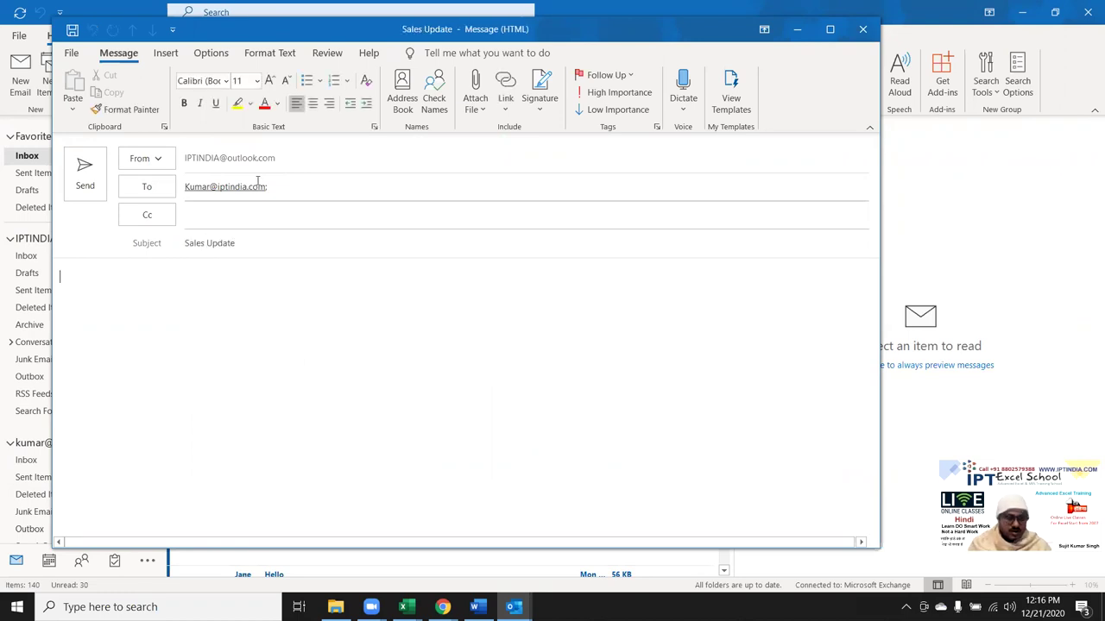
text(Sir)
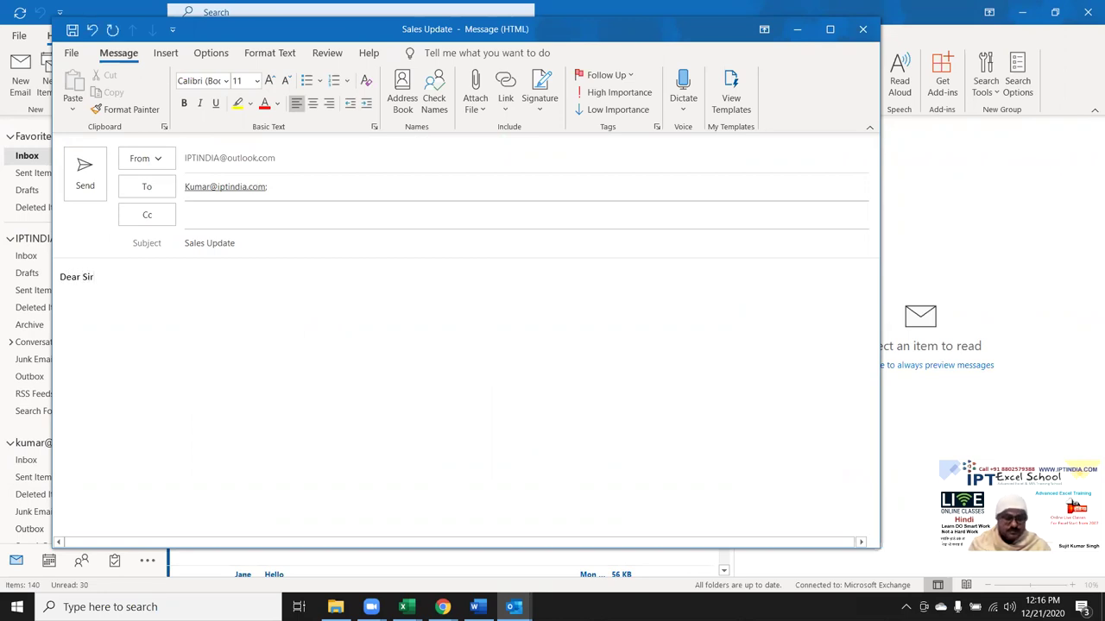
text(Bellow are Sales)
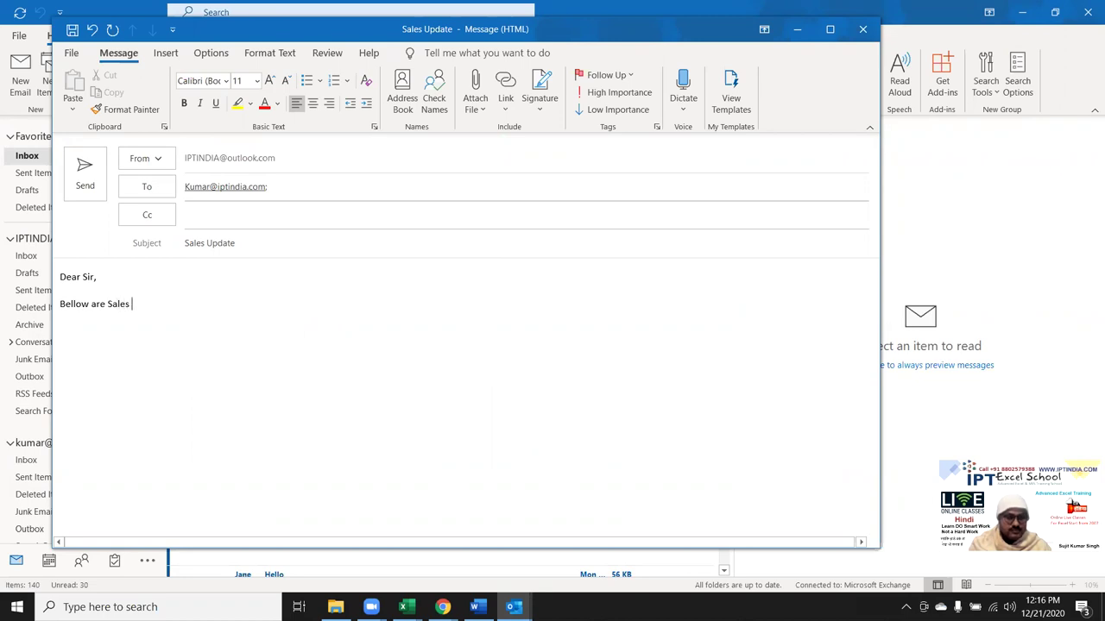
text(Update Las)
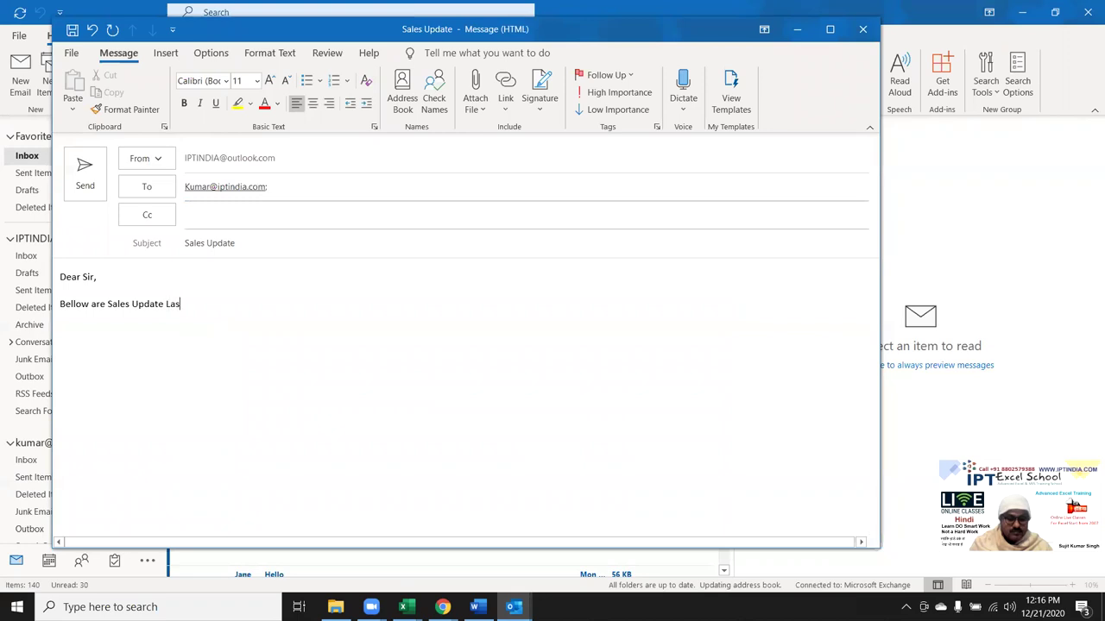
text(JHous)
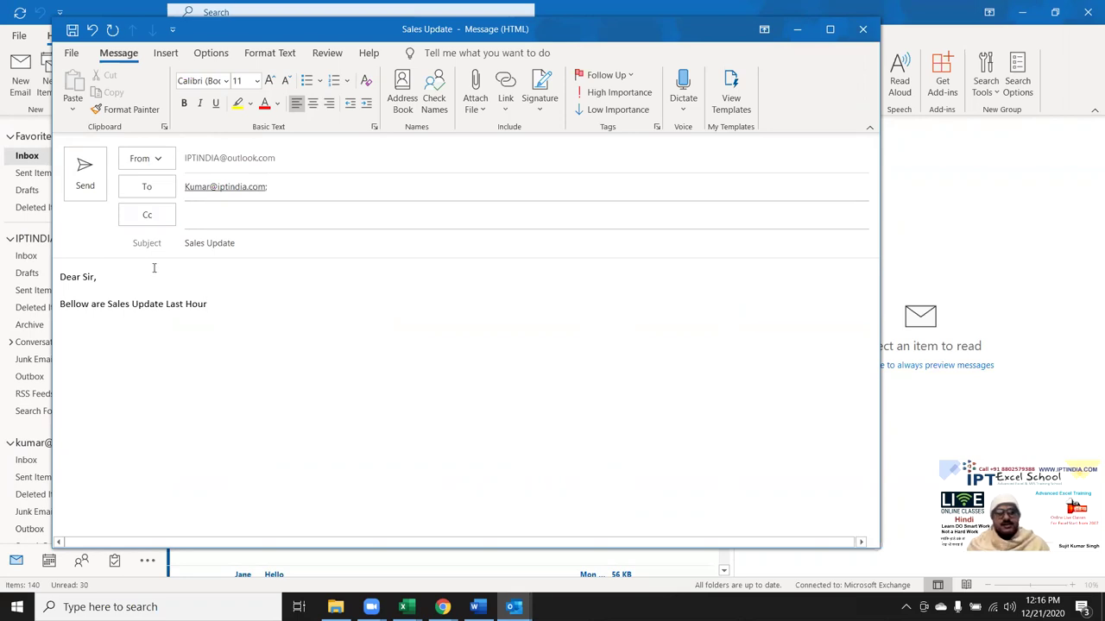
key(alt+Tab)
Step: Copy the Month/Sales table A1:B10 from DataP and paste it into the Sales Update message
key(alt+Tab)
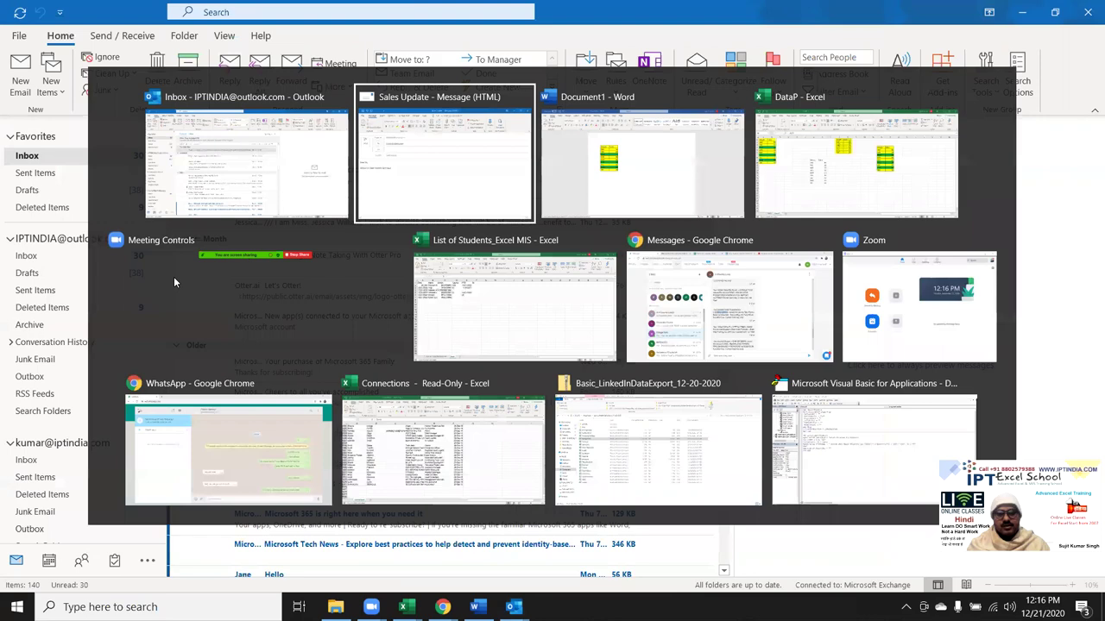
key(alt+Tab)
key(alt+Tab)
key(alt+Tab)
key(alt+Tab)
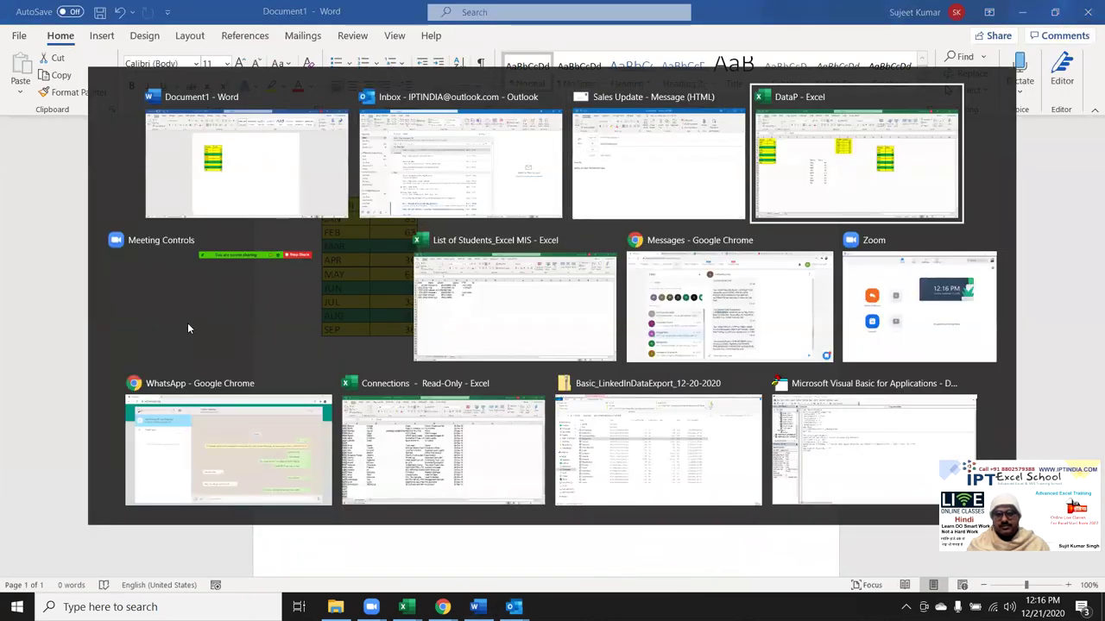
click(135, 222)
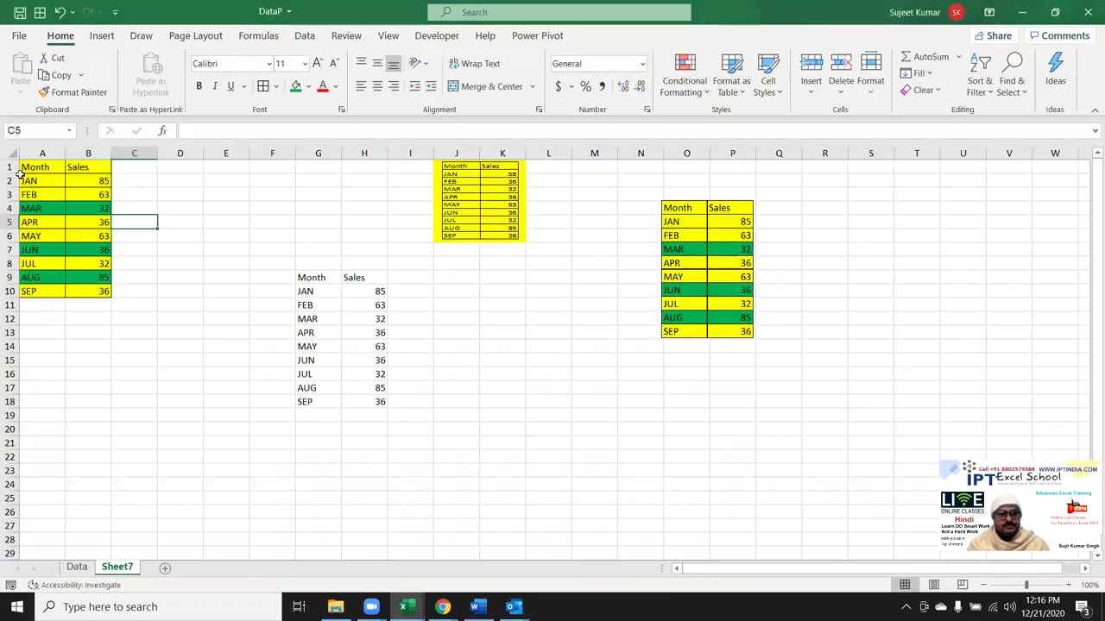
drag(31, 167, 91, 289)
key(ctrl+c)
key(alt+Tab)
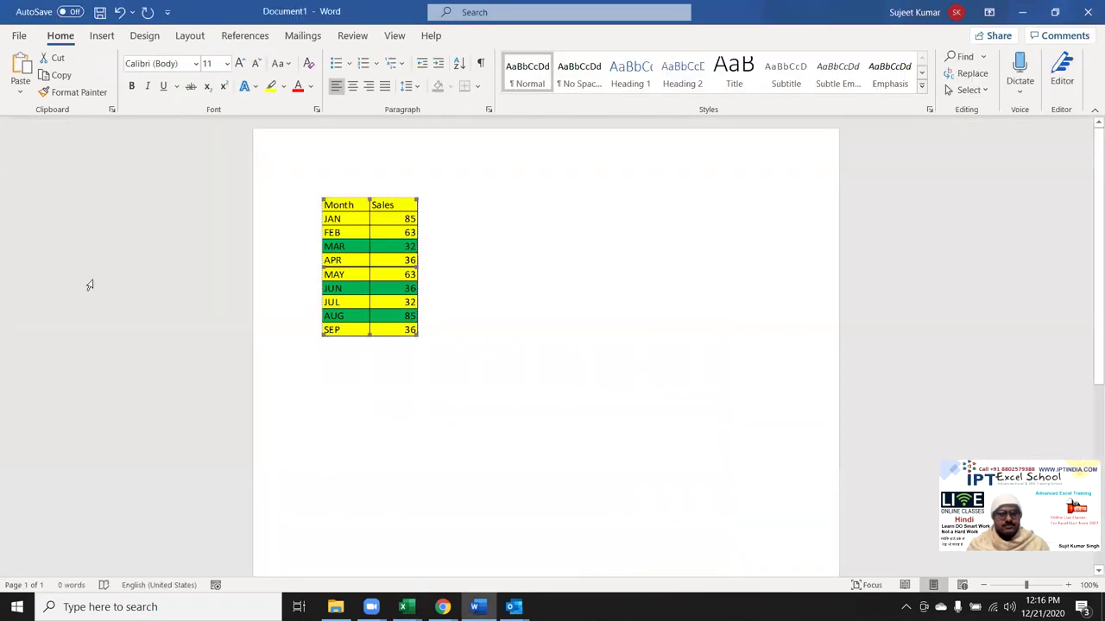
key(alt+Tab)
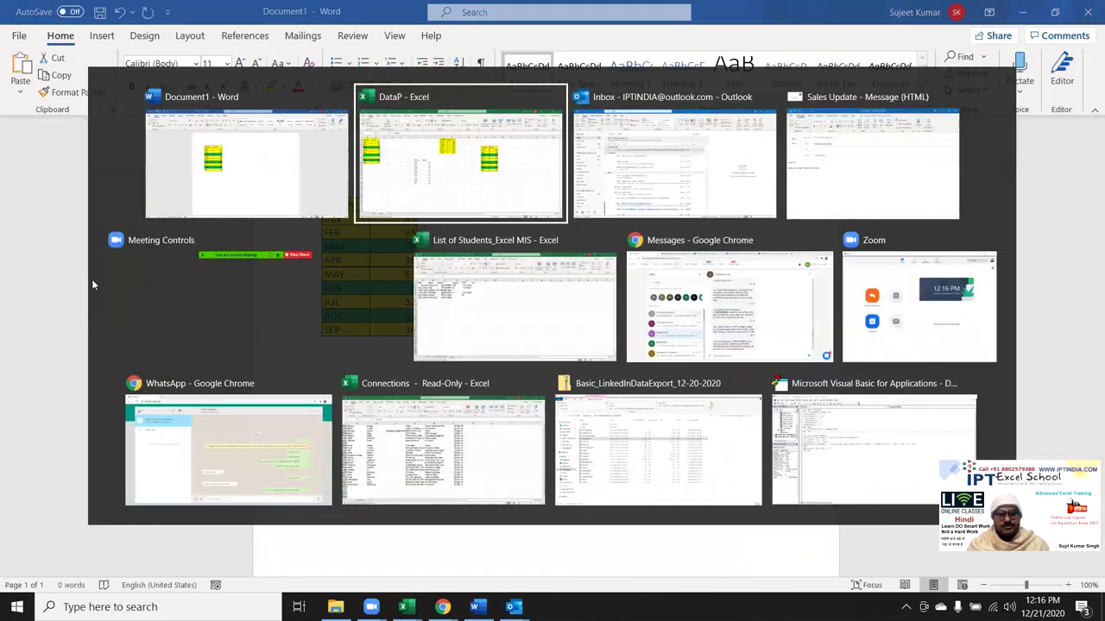
key(alt+Tab)
key(alt+Tab)
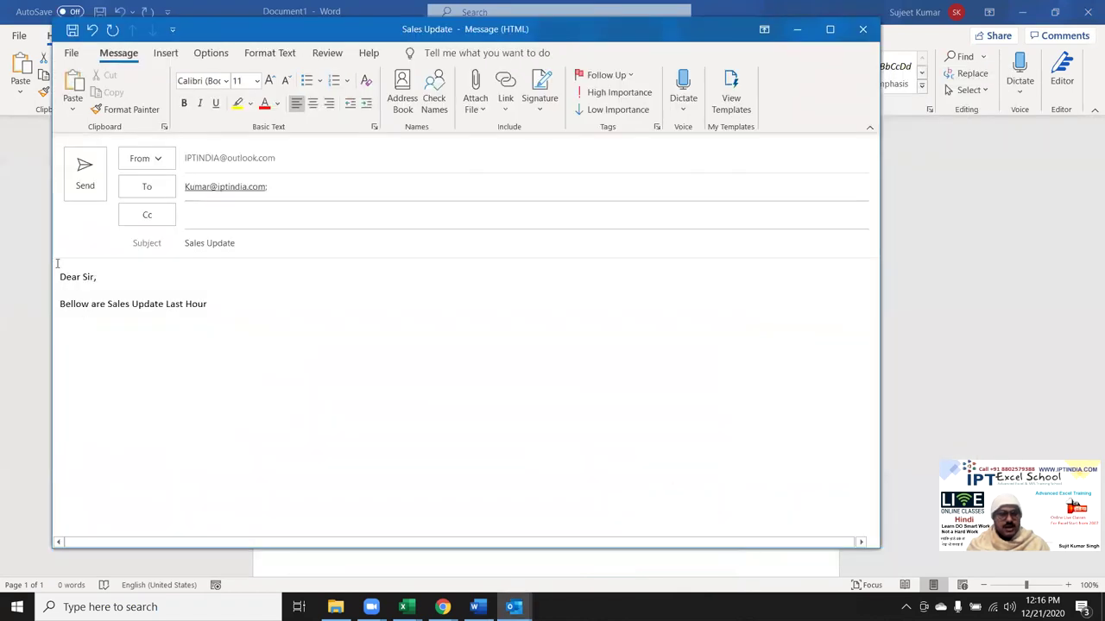
key(ctrl+v)
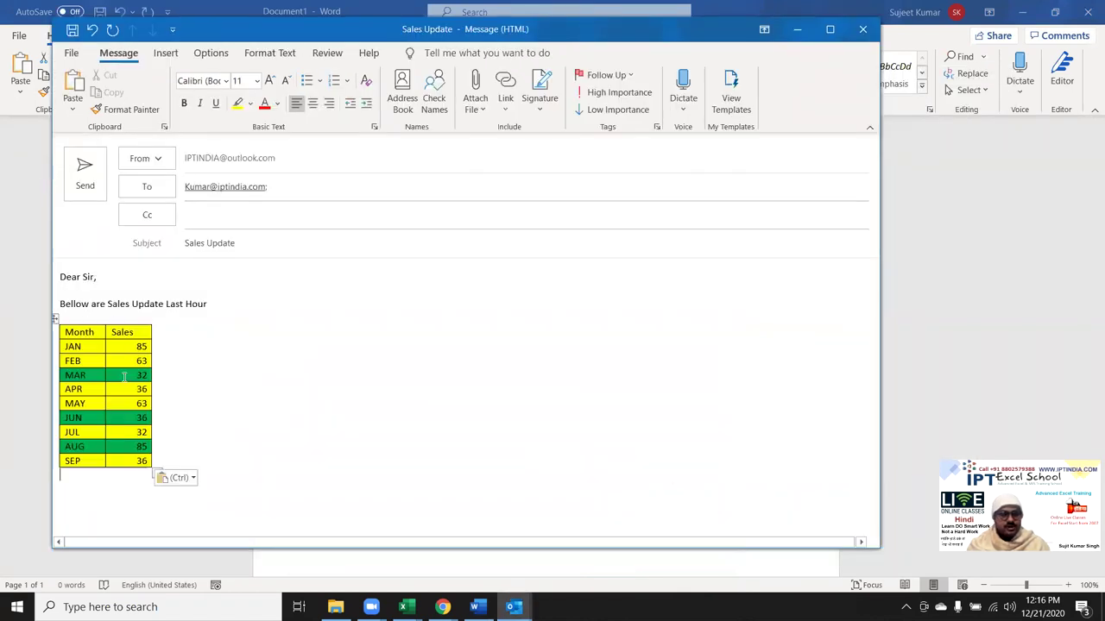
Step: Add a 'Regards' sign-off with the sender's name, then select the pasted table
key(Return)
key(Return)
text(Re)
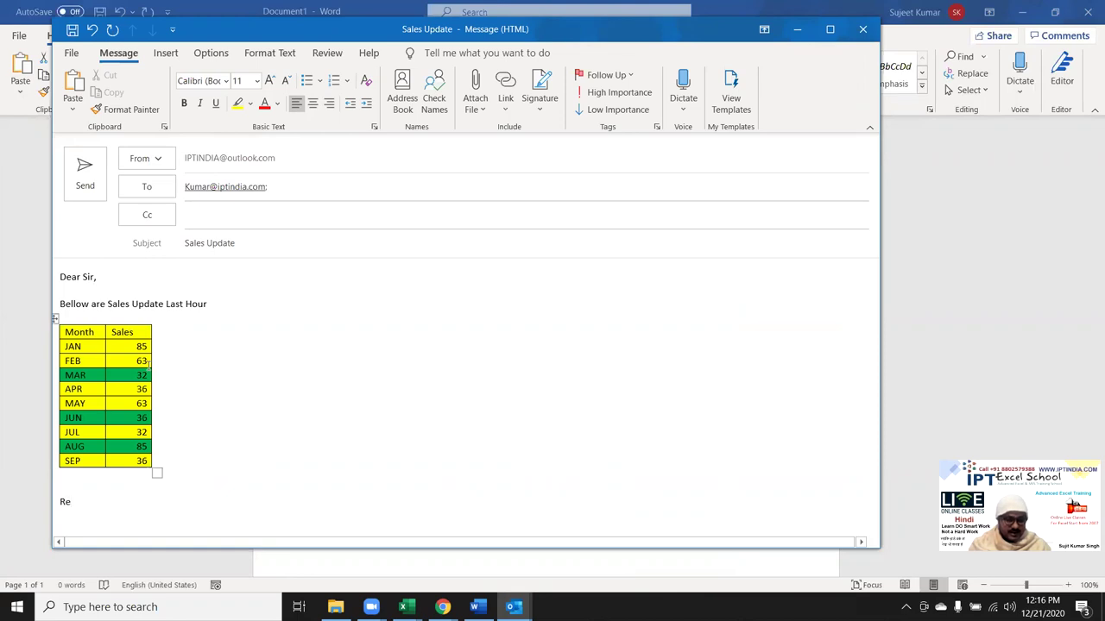
text(gards)
key(Return)
text(Sujeet)
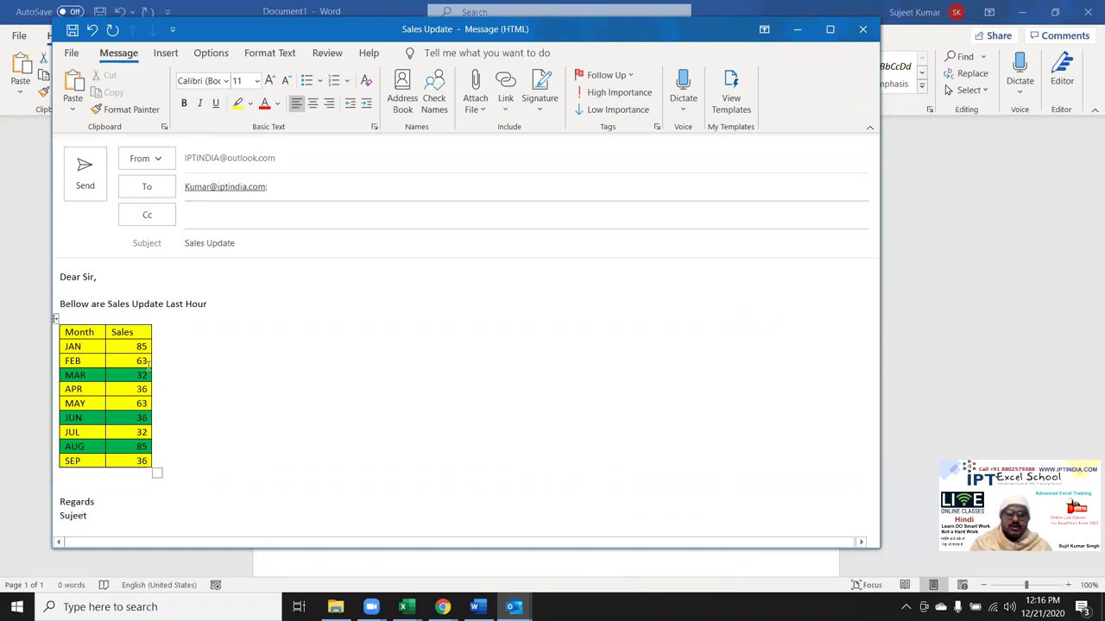
click(273, 357)
click(89, 349)
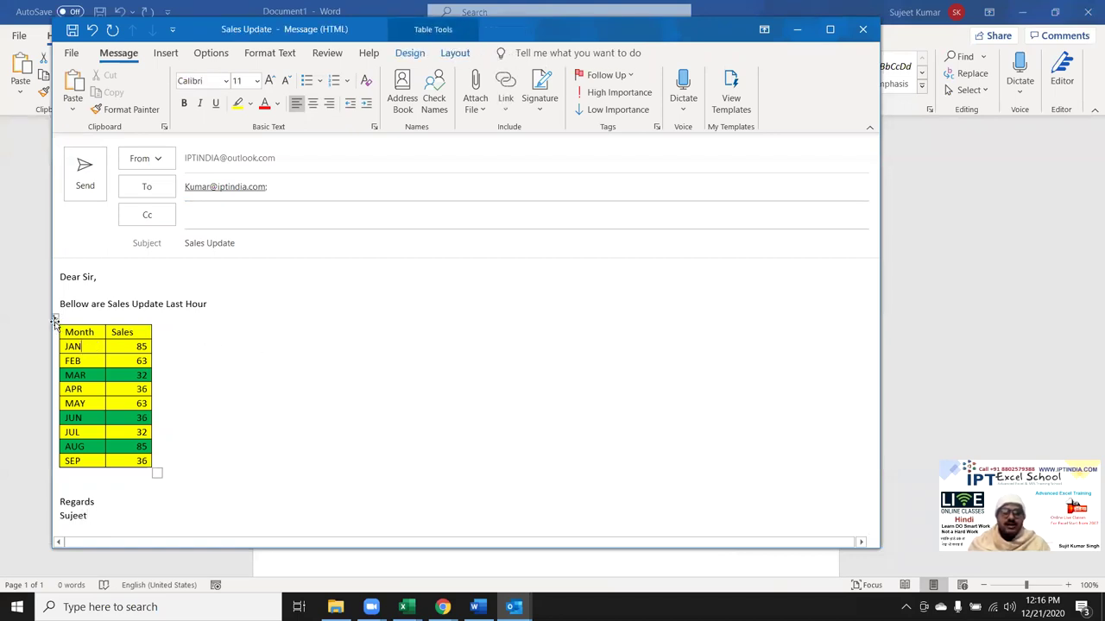
click(55, 320)
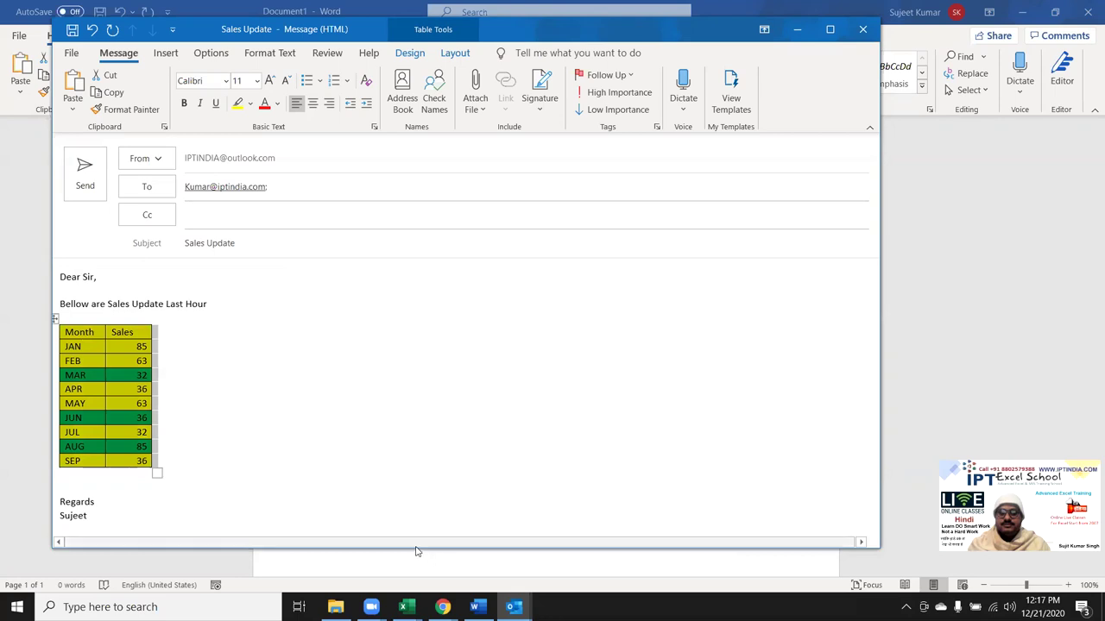
Step: Cut the plain table from the email and copy A1:B10 again in DataP
key(ctrl+x)
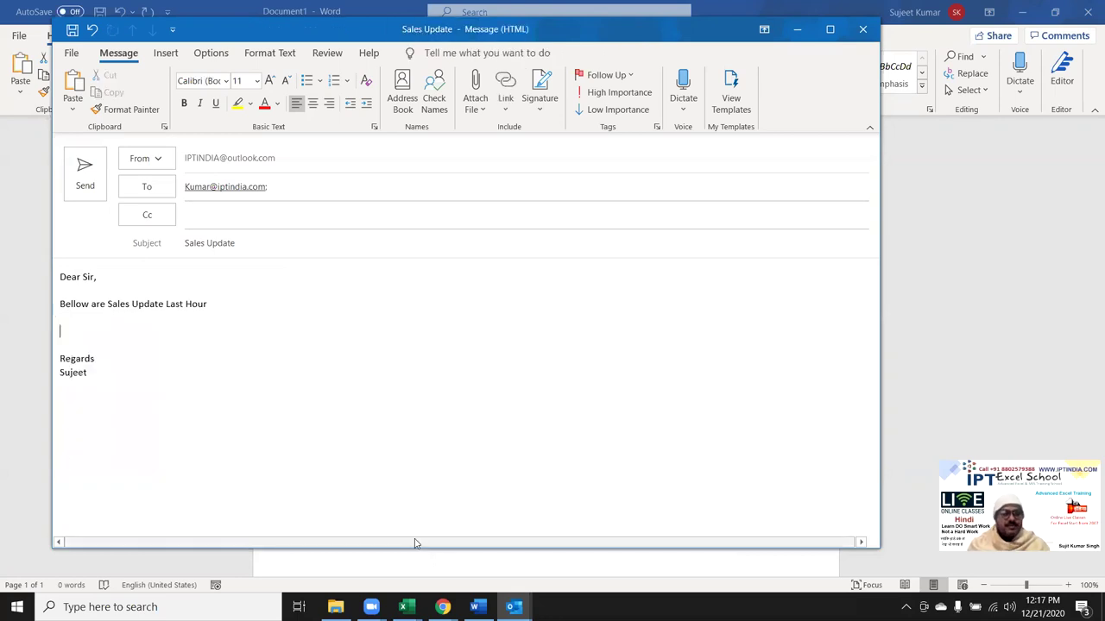
key(alt+Tab)
key(ctrl+v)
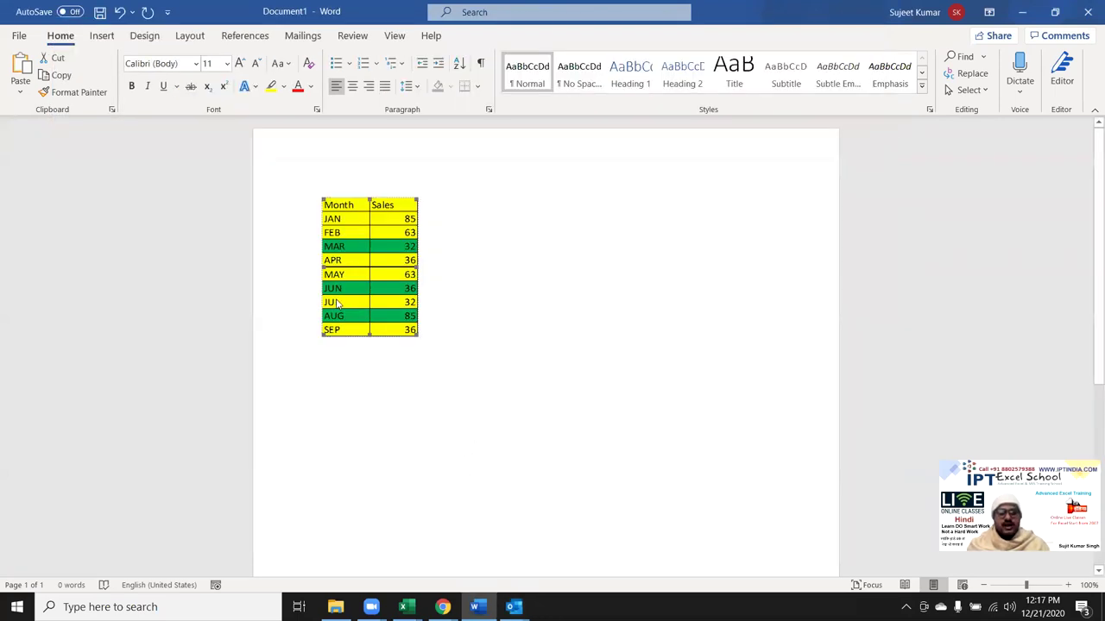
key(alt+Tab)
key(Tab)
key(ctrl+c)
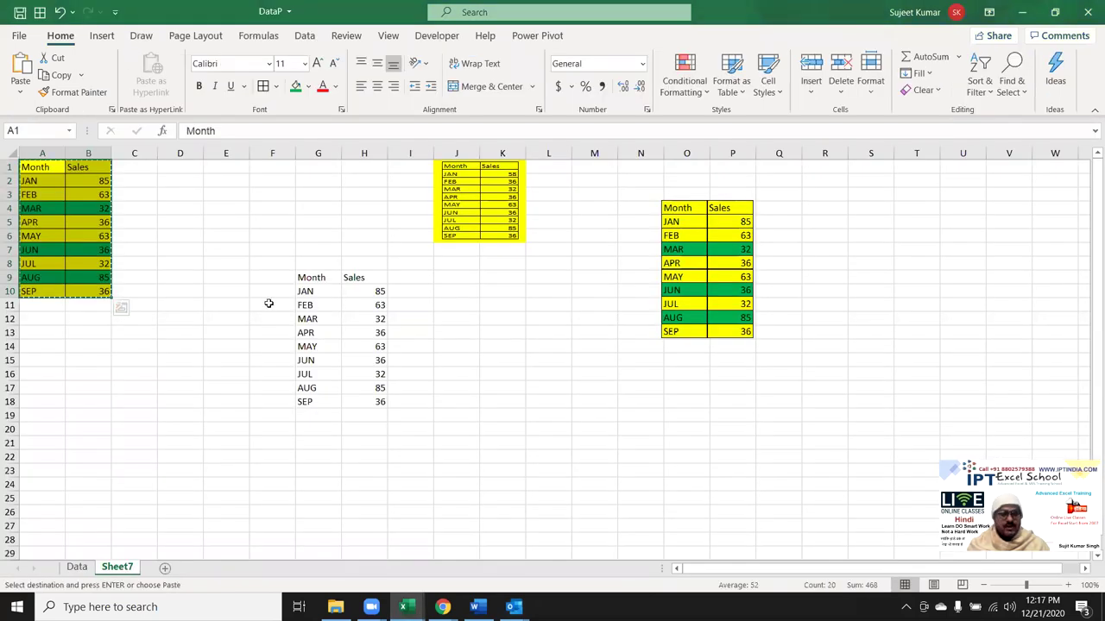
Step: Paste-link the table into the message as an Excel Worksheet Object, then go to File > Save As
key(alt+Tab)
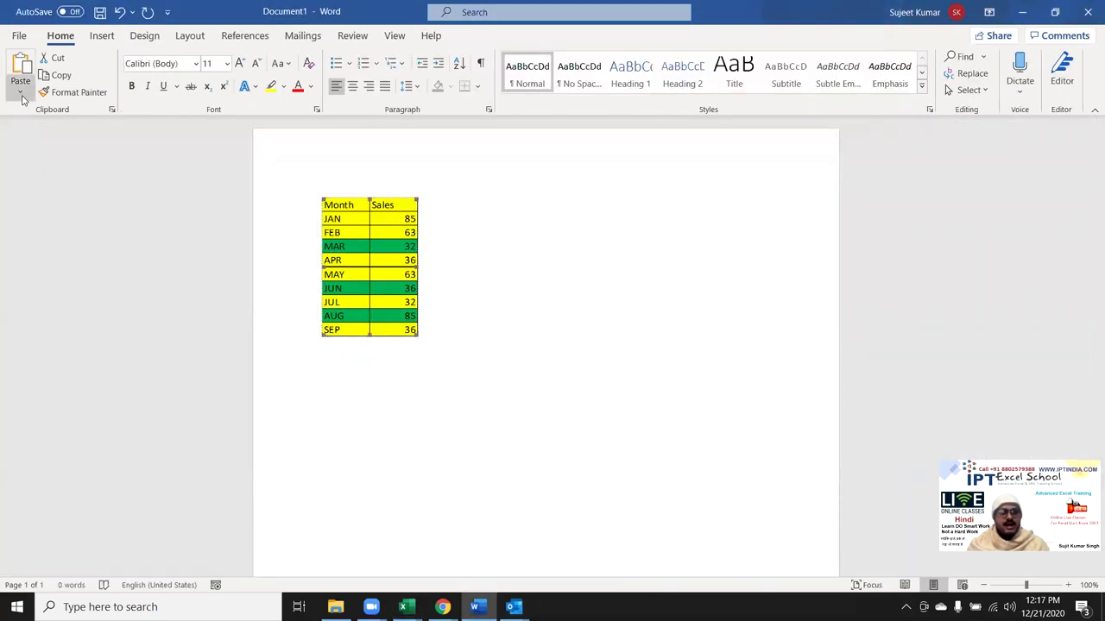
key(alt+Tab)
key(alt+Tab)
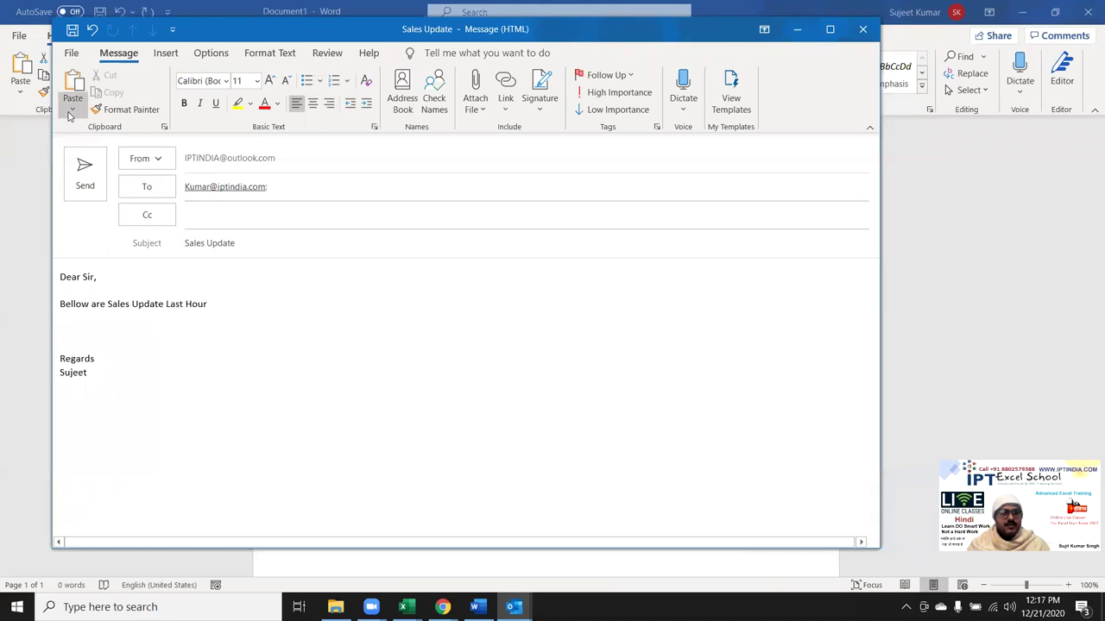
click(72, 109)
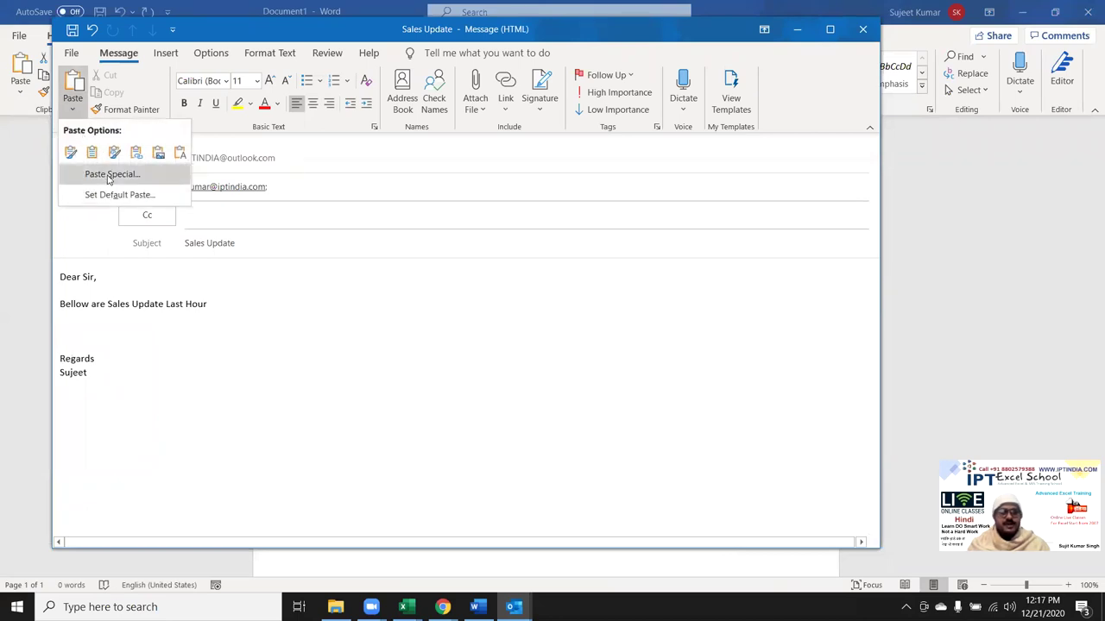
click(109, 175)
click(297, 229)
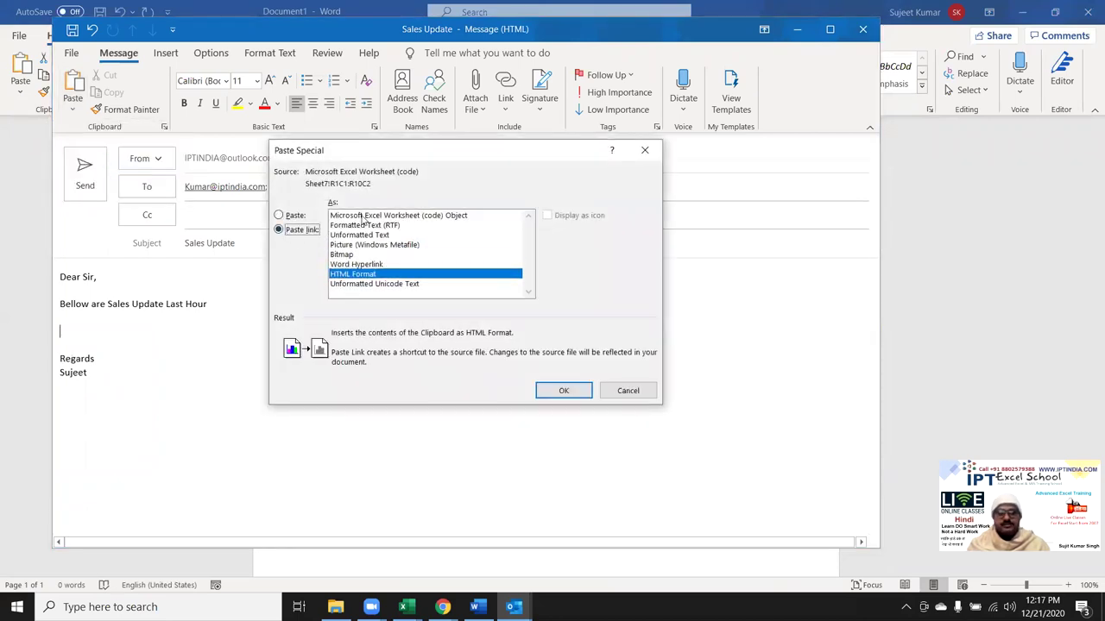
click(364, 218)
click(564, 390)
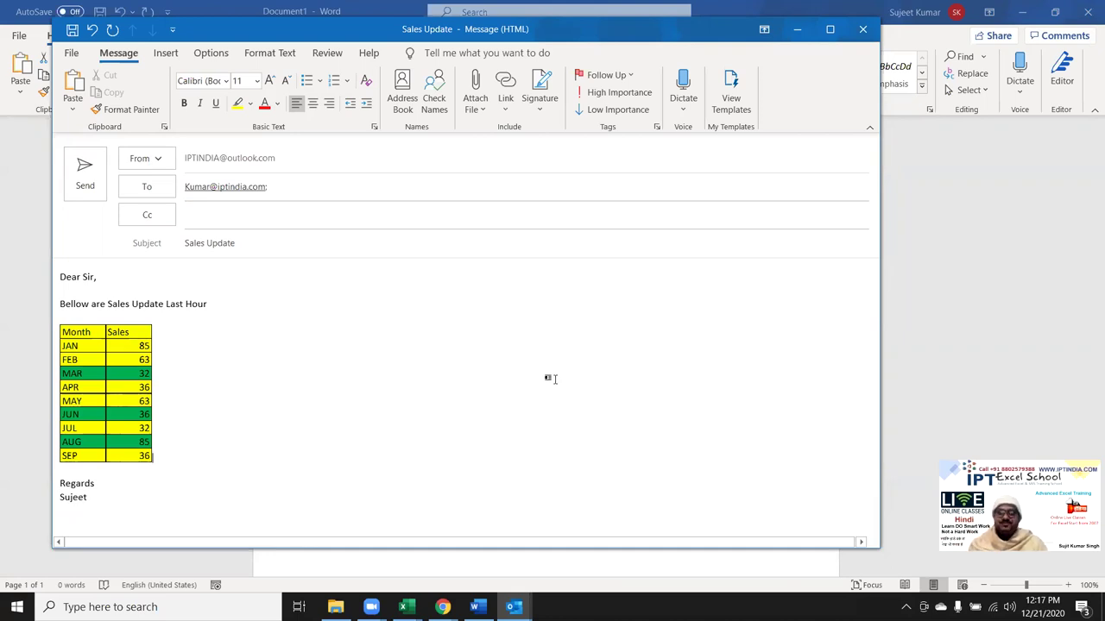
click(78, 56)
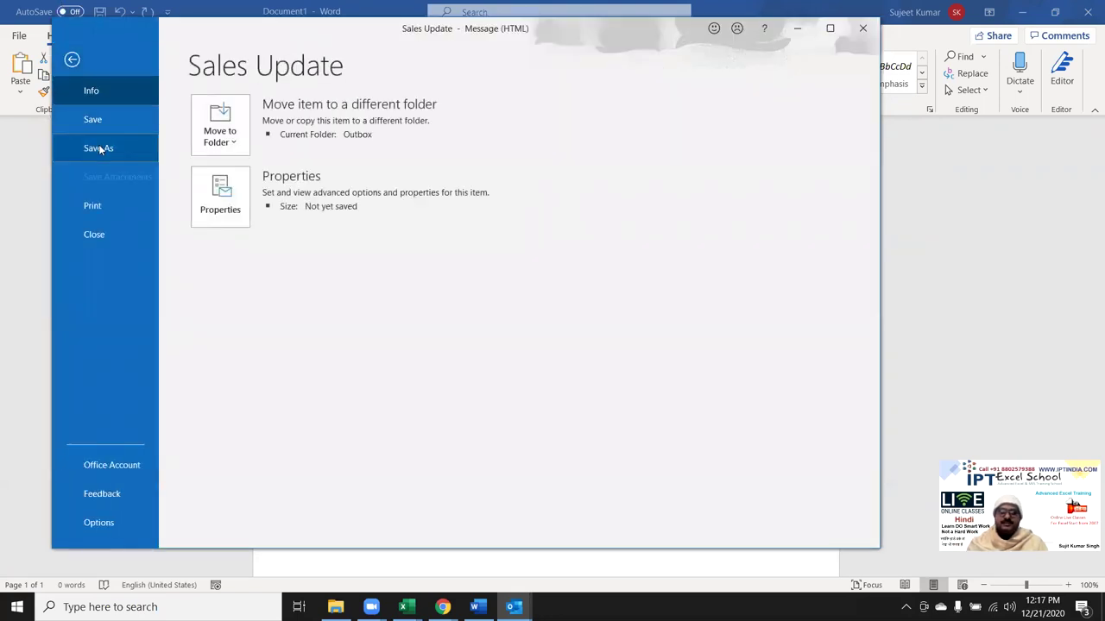
click(99, 147)
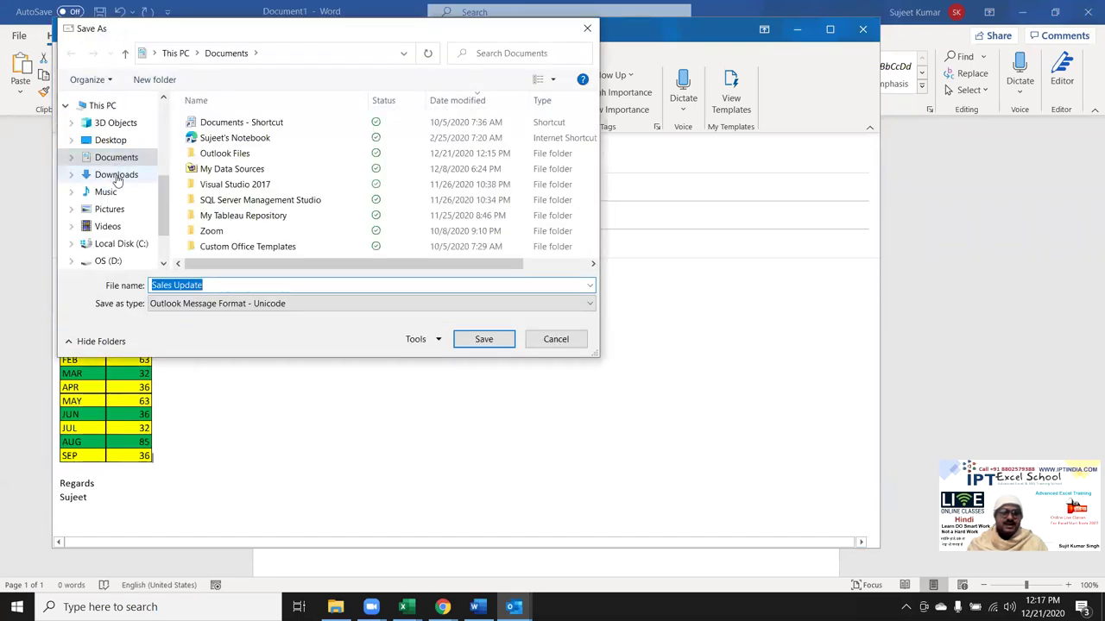
Step: Save the message as Outlook Template Sales Update.oft in Downloads, replacing the existing file
click(113, 175)
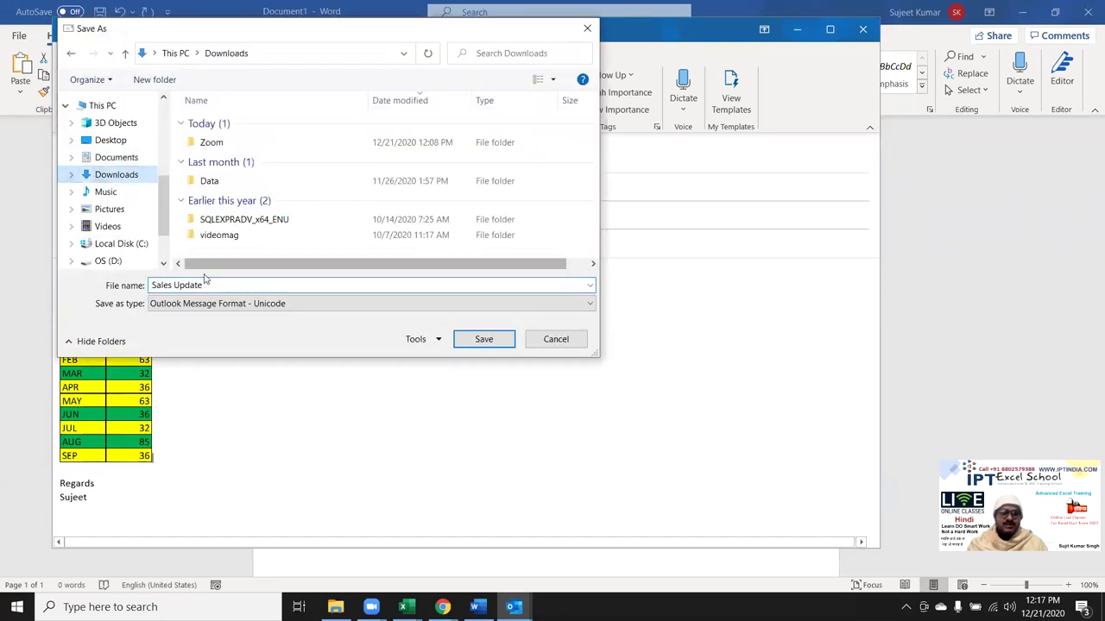
click(361, 306)
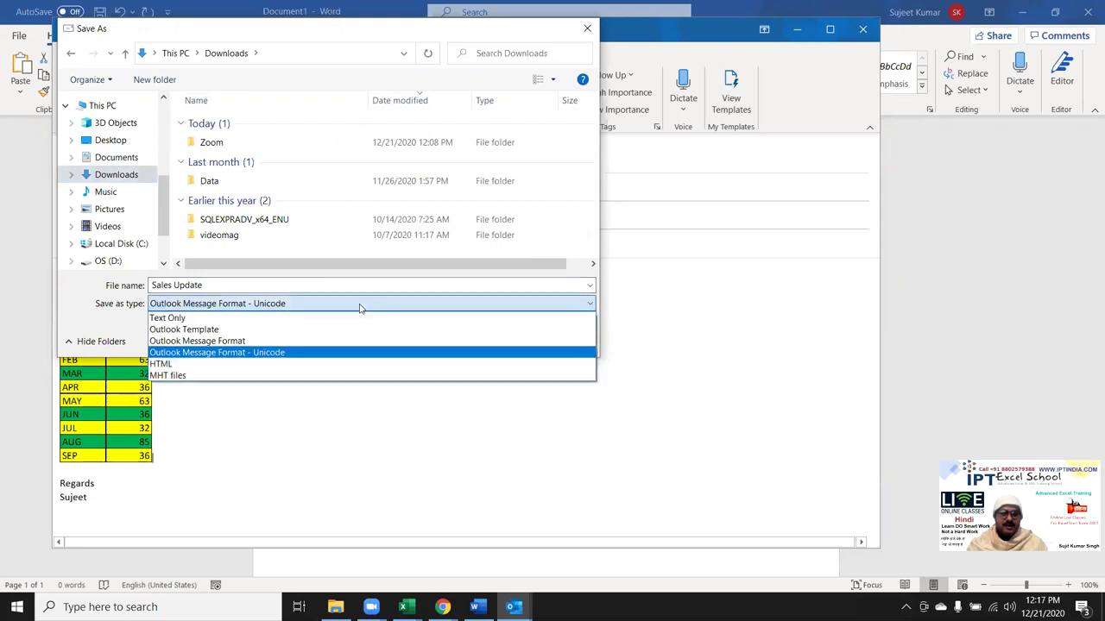
click(301, 329)
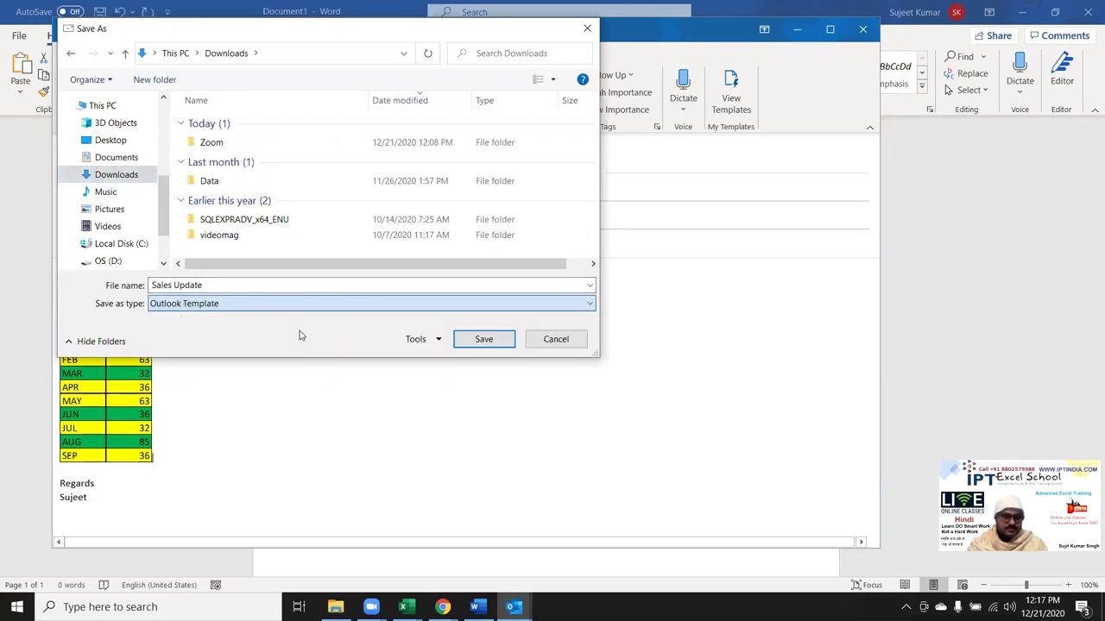
click(121, 157)
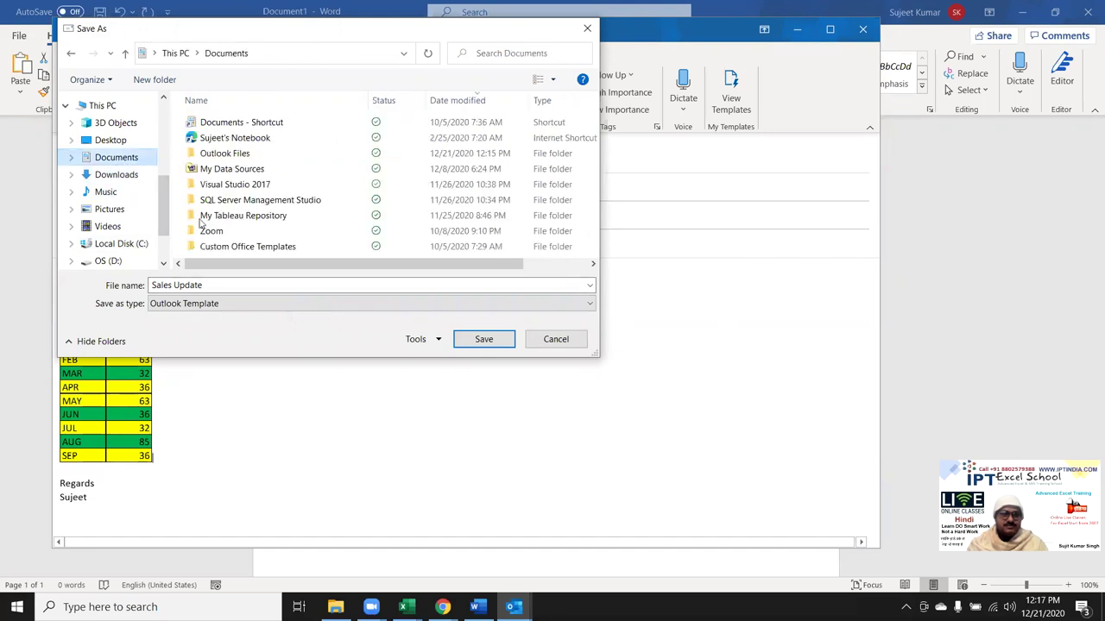
click(120, 174)
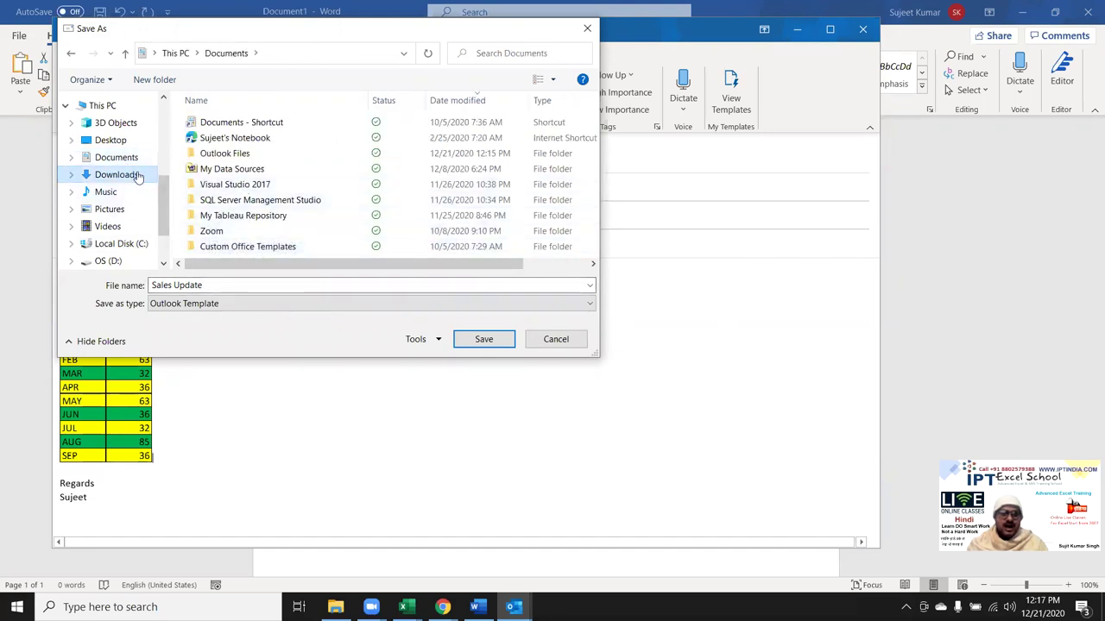
click(484, 341)
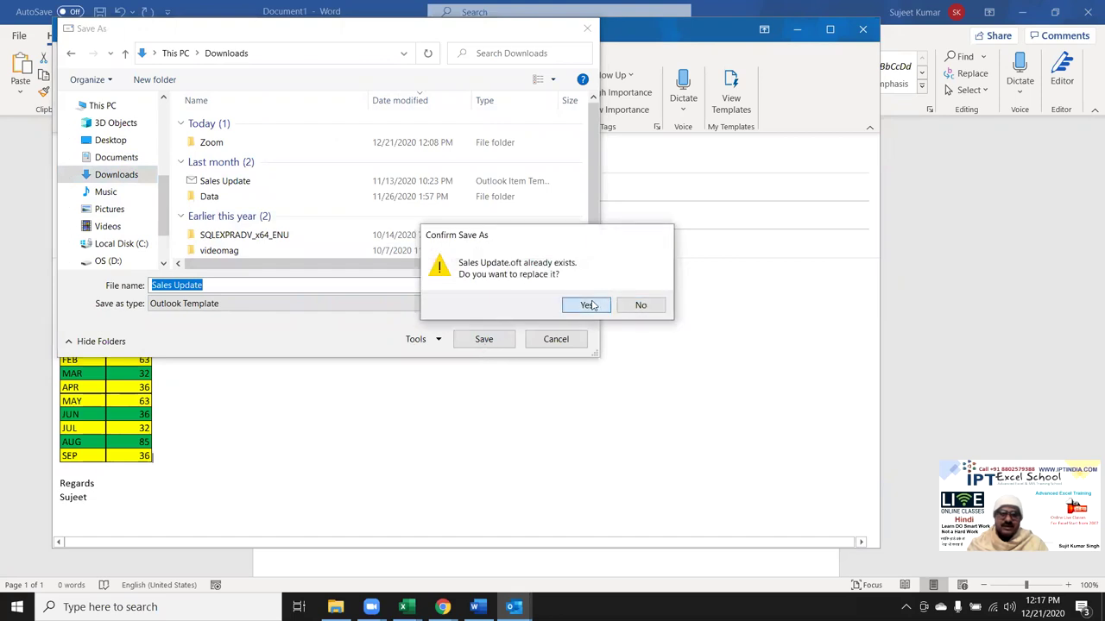
click(592, 304)
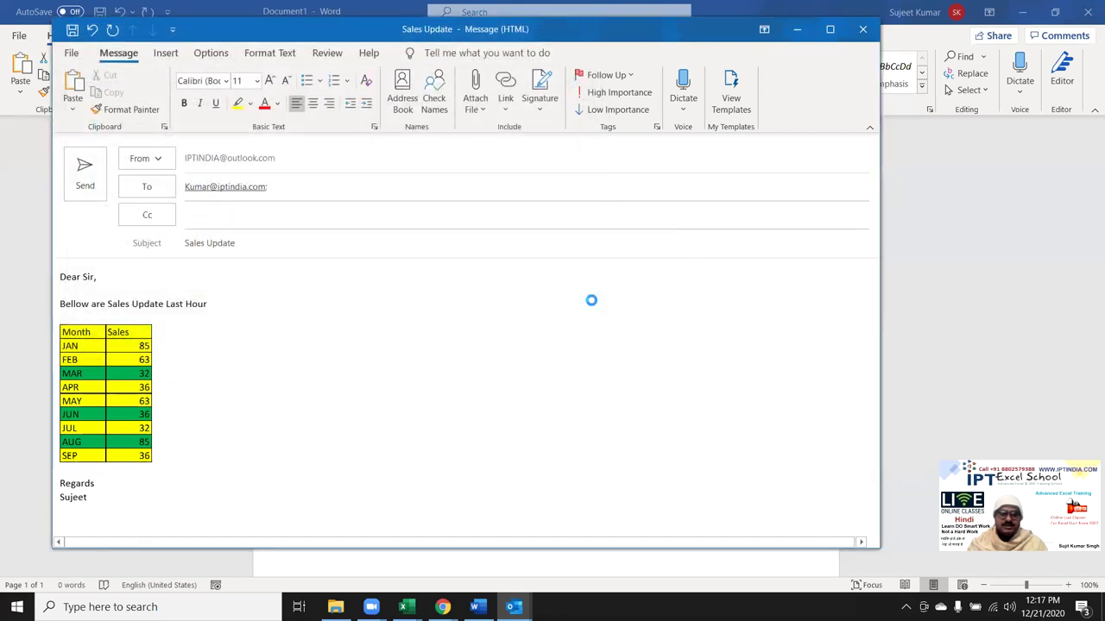
Step: Close the Sales Update message window and return to the DataP workbook
click(862, 28)
click(571, 344)
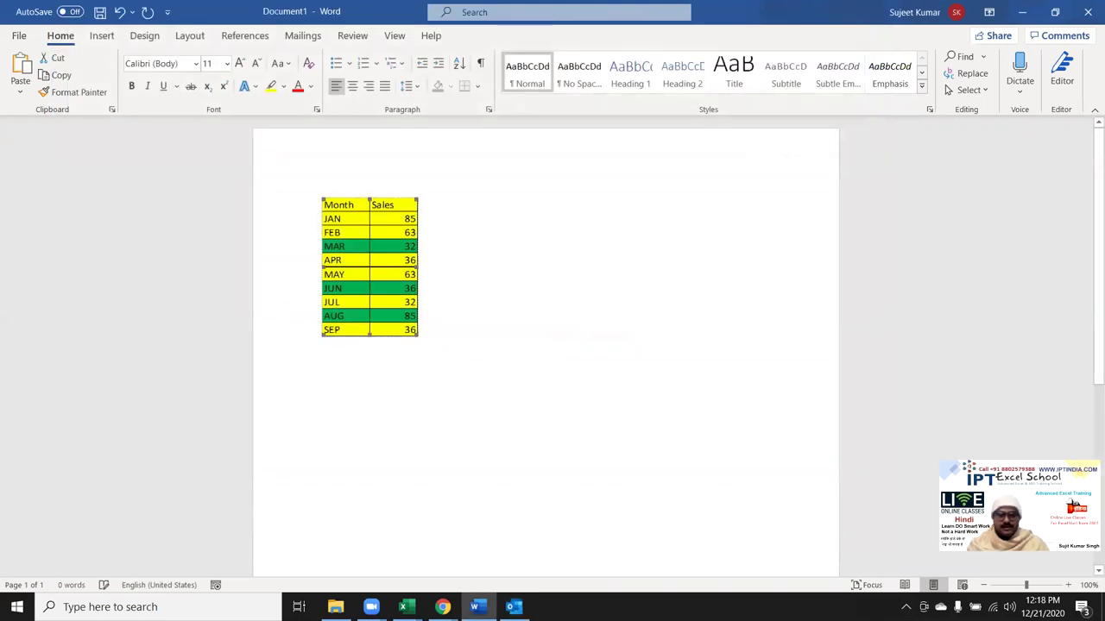
mouse_move(403, 607)
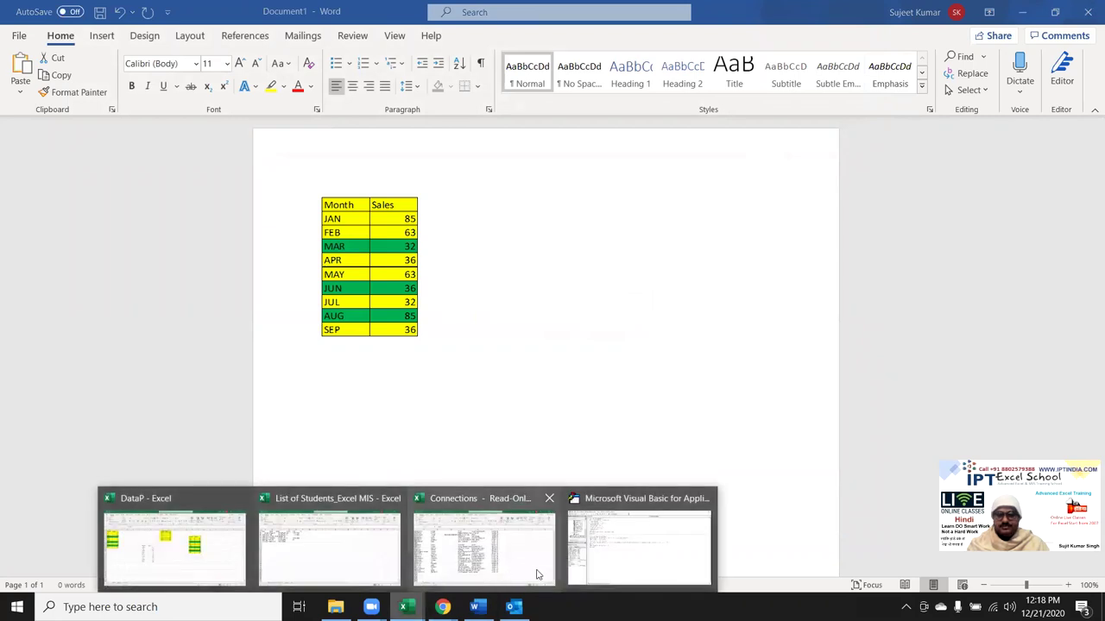
click(240, 562)
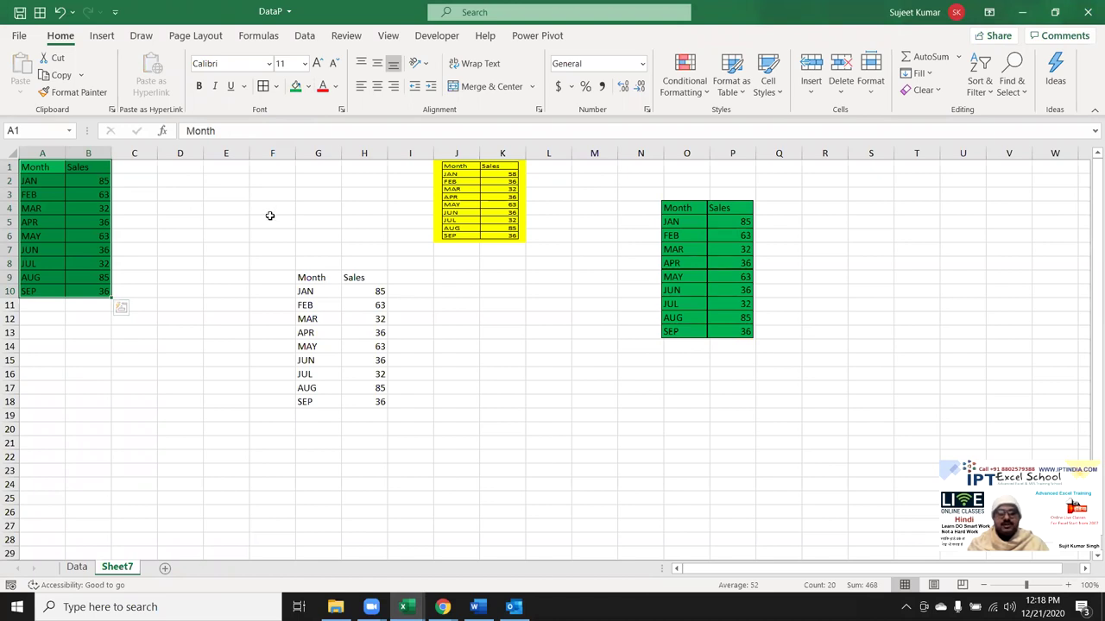
Step: Apply blue gradient data bars to the Sales cells B2:B10
drag(102, 177, 97, 292)
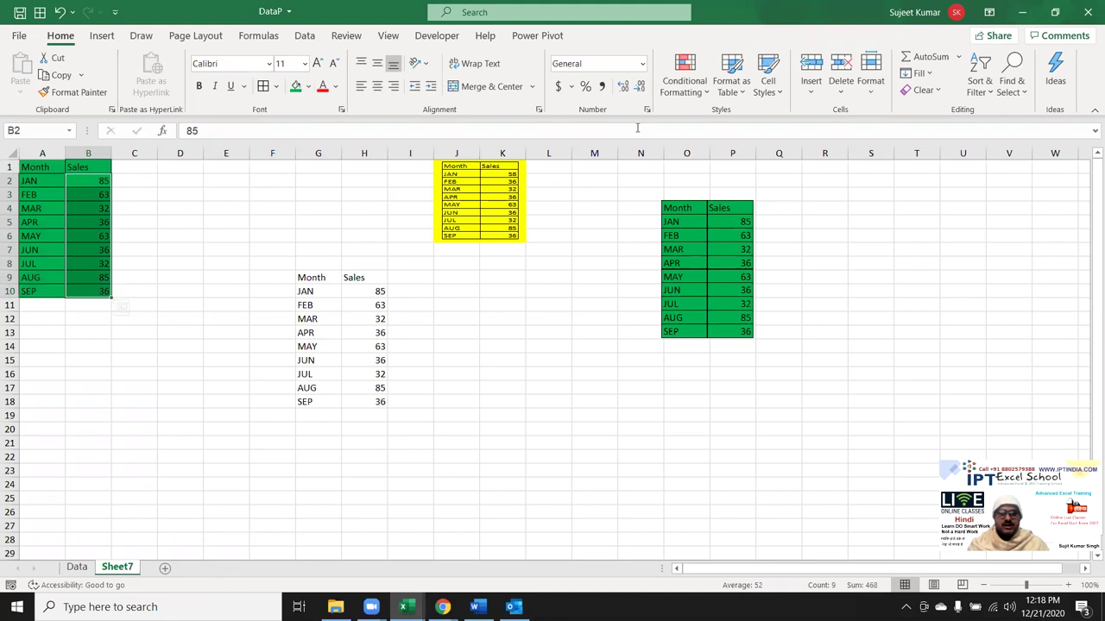
click(684, 80)
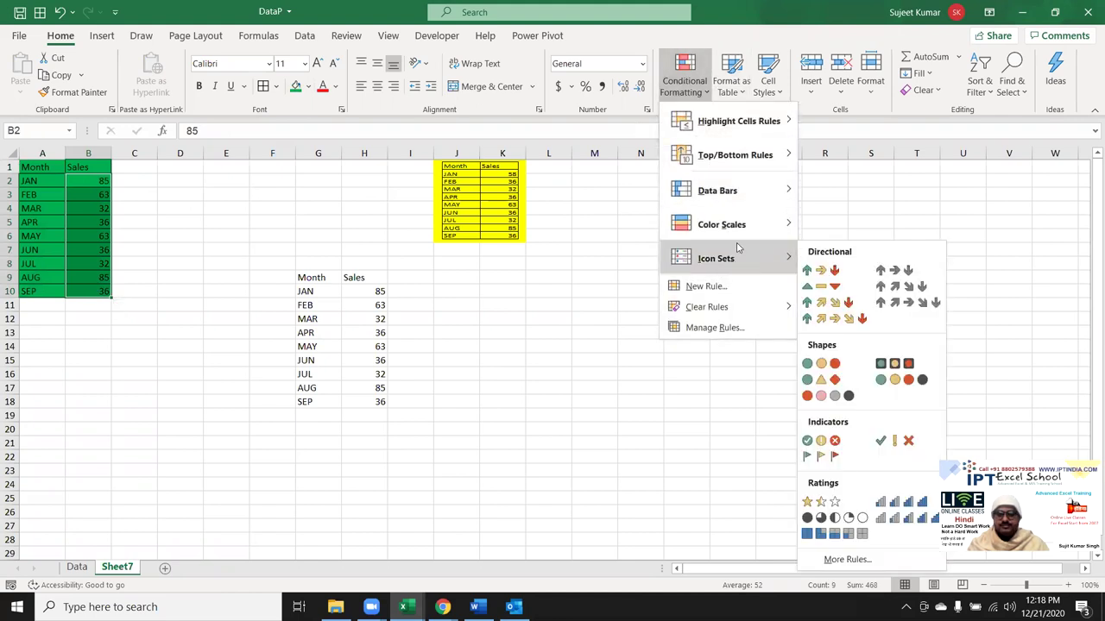
mouse_move(731, 189)
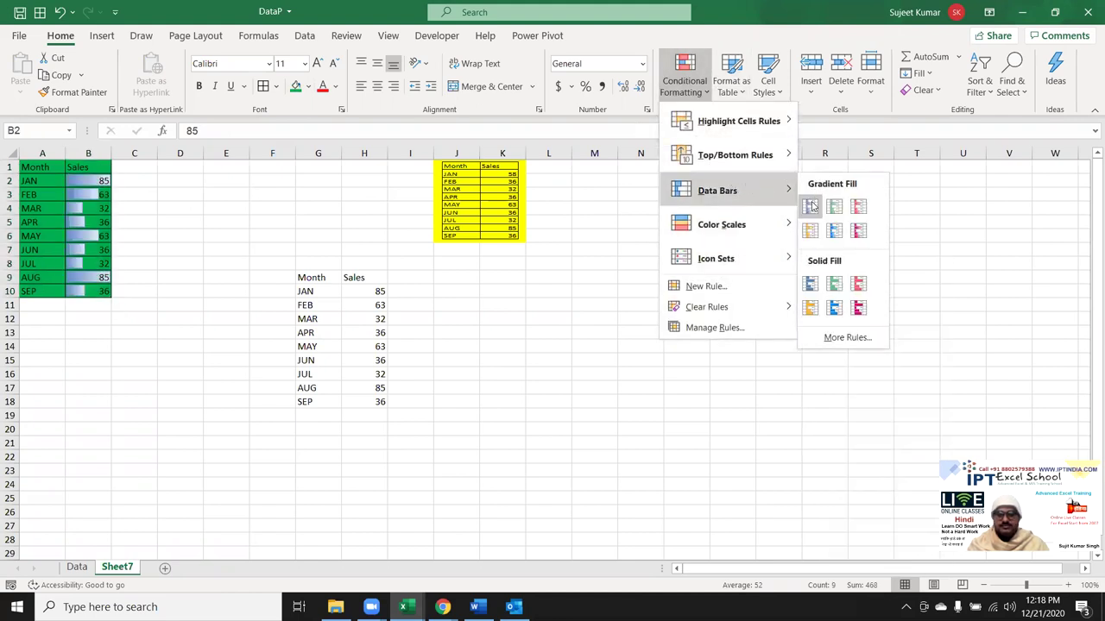
click(811, 207)
click(537, 360)
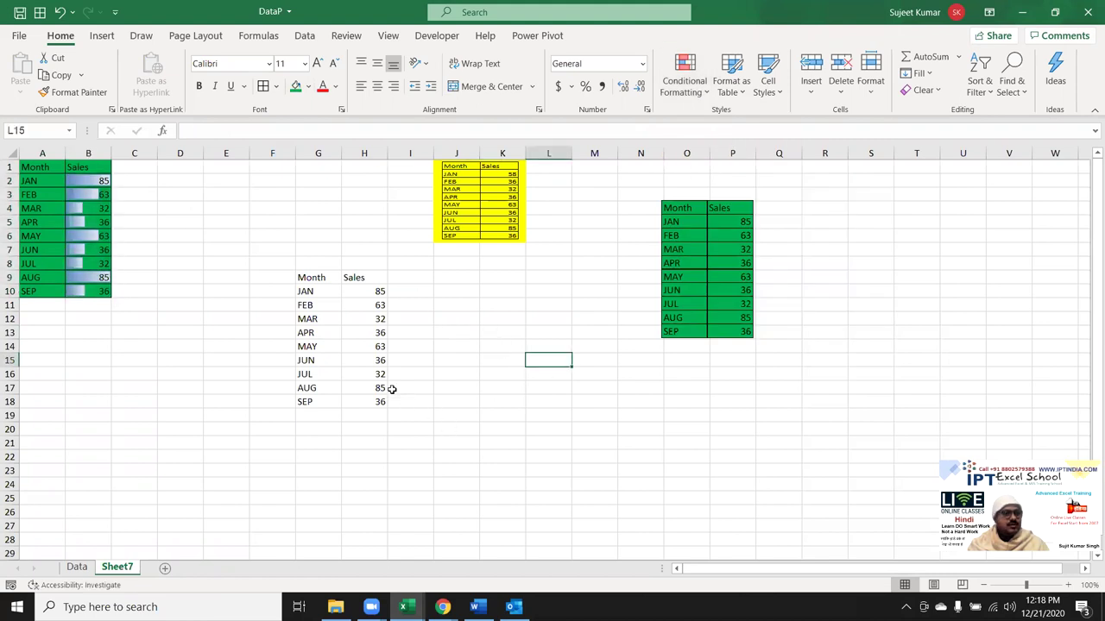
click(335, 606)
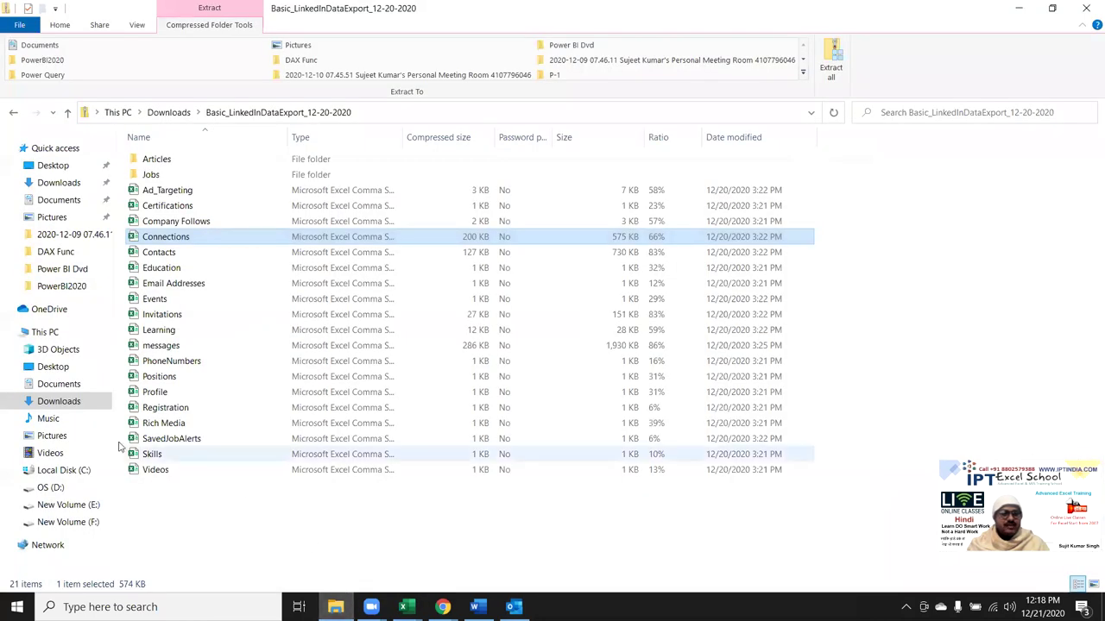
Step: Reopen the Sales Update template from Downloads, update its linked data, and send it
click(48, 404)
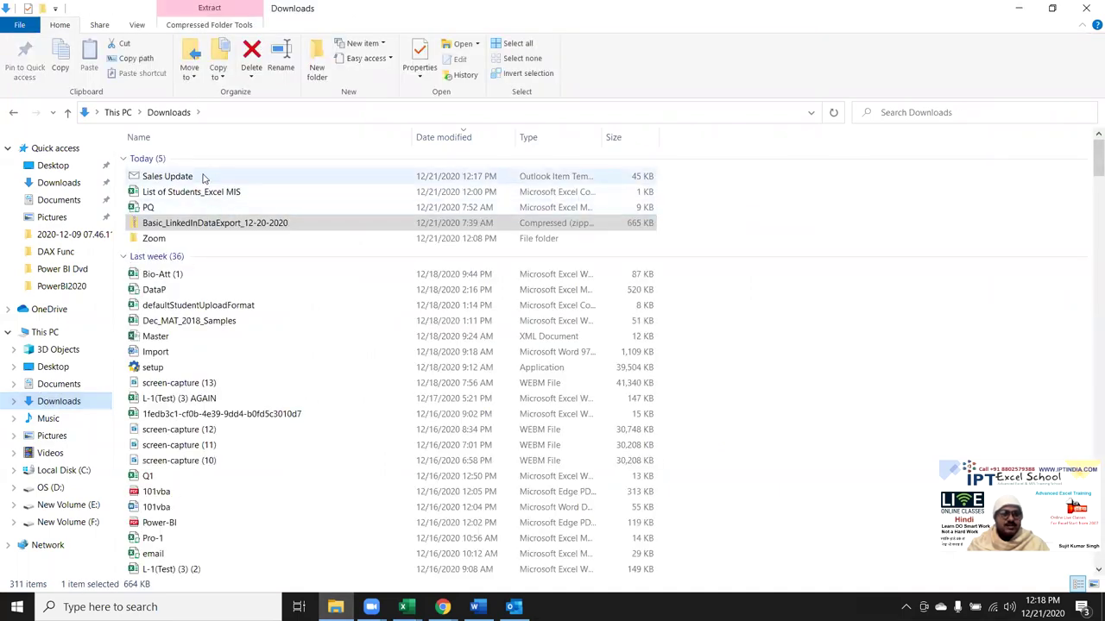
click(179, 179)
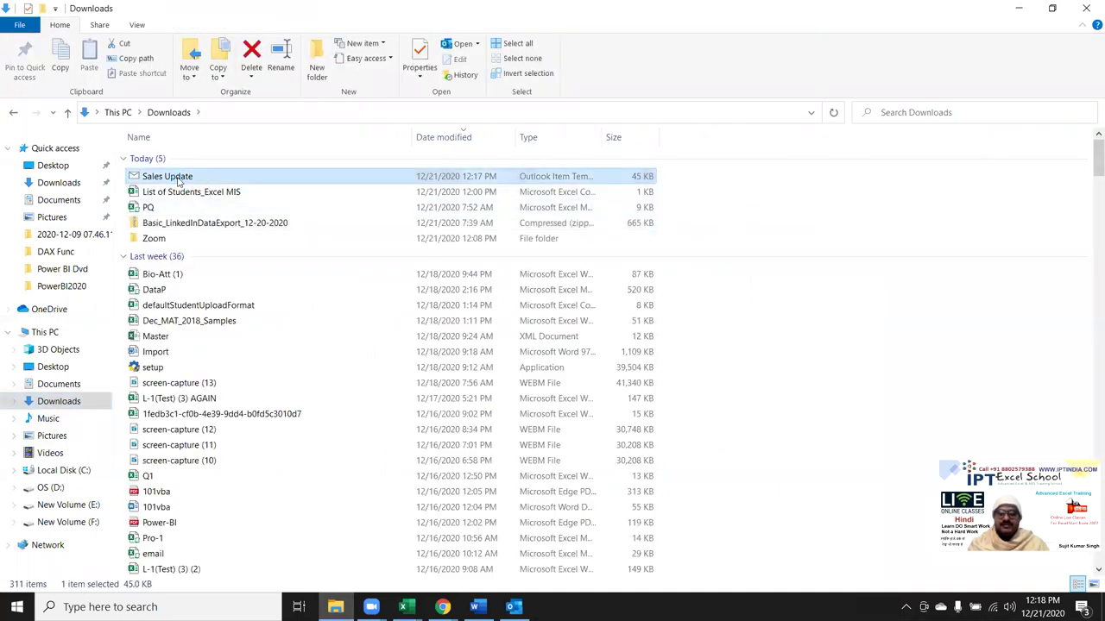
double_click(177, 178)
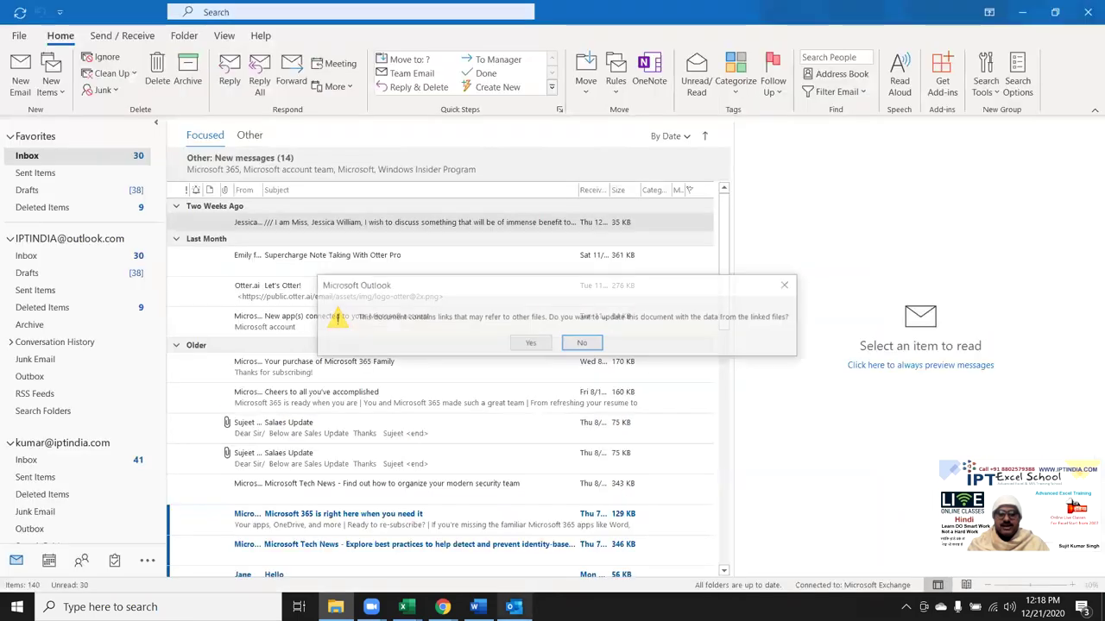
click(531, 344)
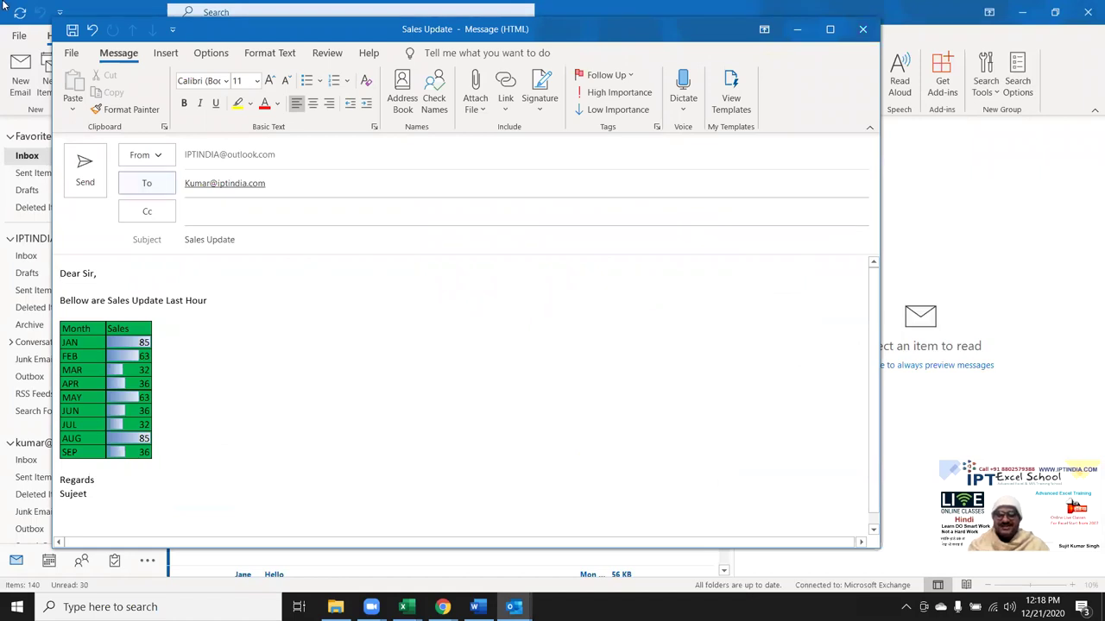
click(86, 172)
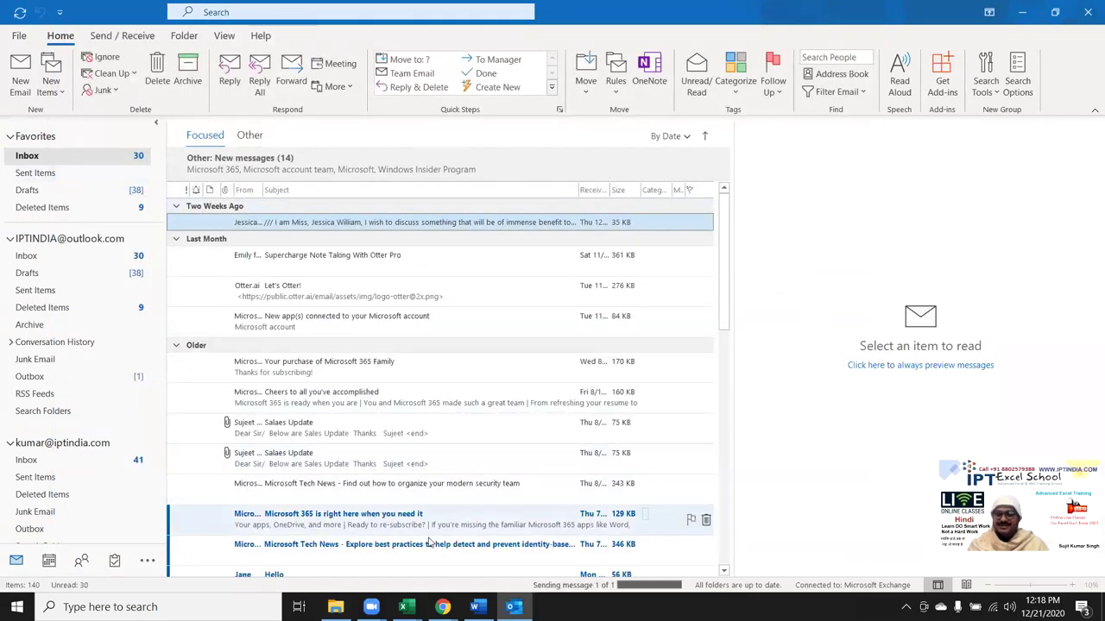
Step: Fill the Month/Sales table A1:B10 in the DataP workbook yellow
click(401, 594)
click(172, 544)
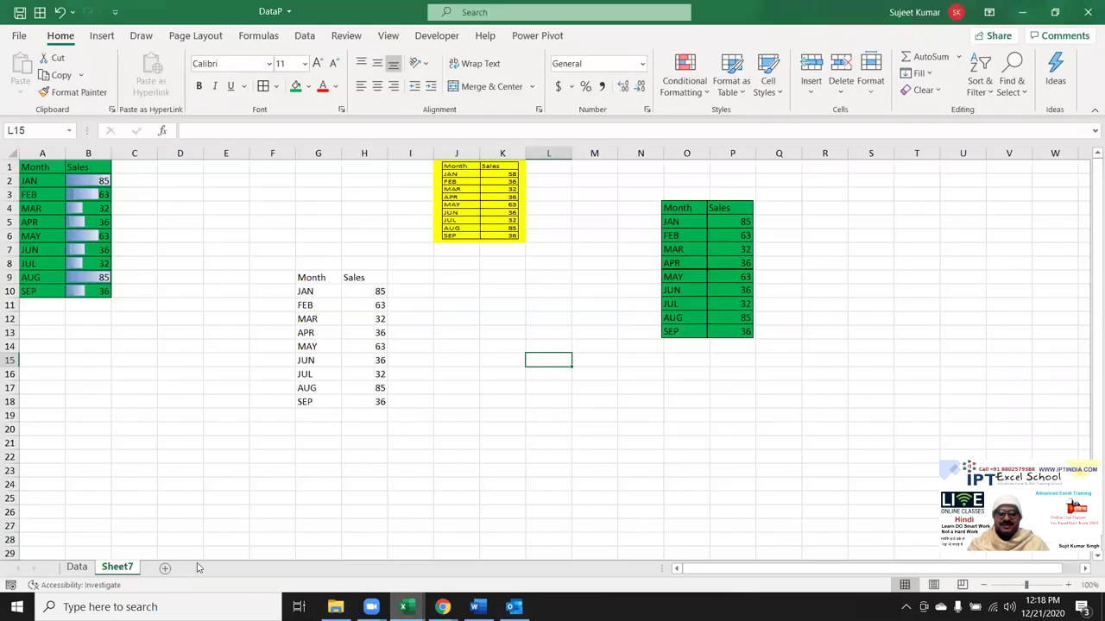
drag(50, 160, 99, 291)
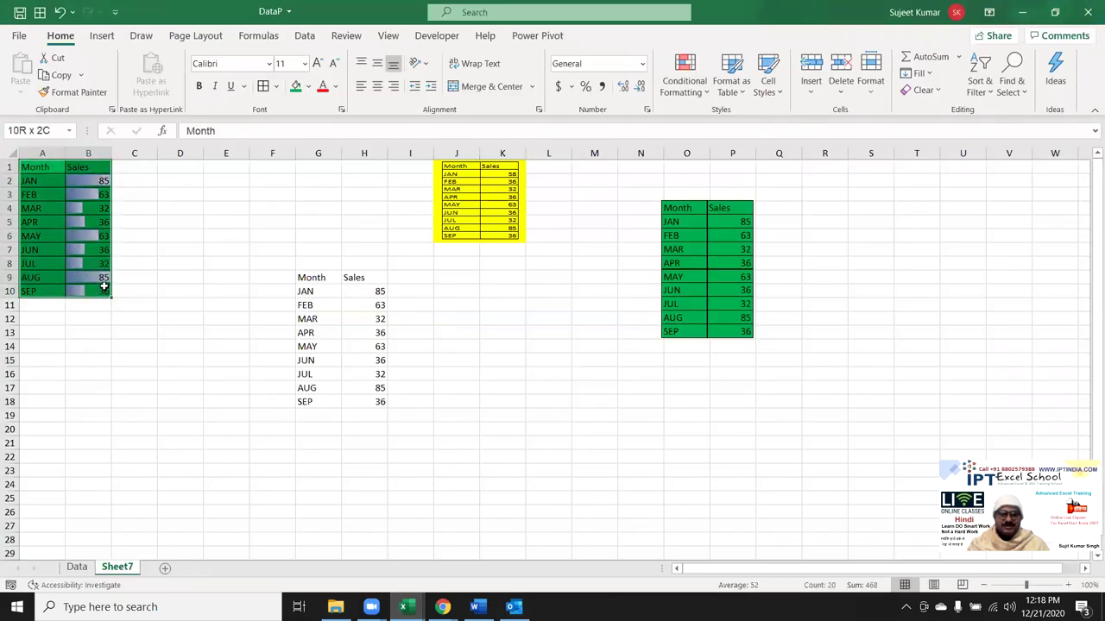
click(308, 87)
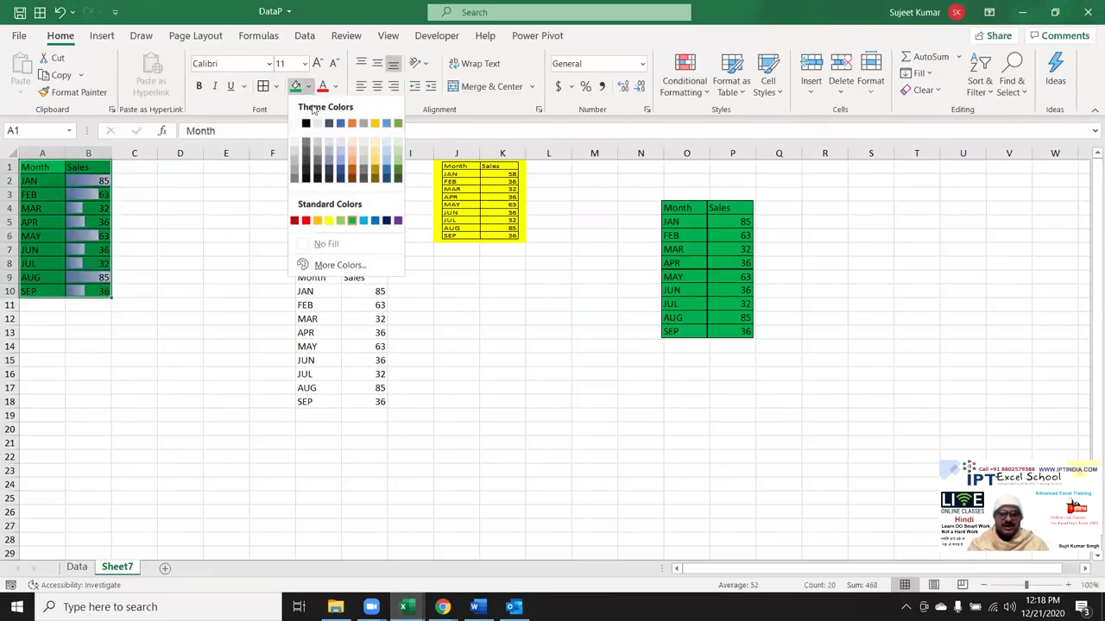
click(331, 222)
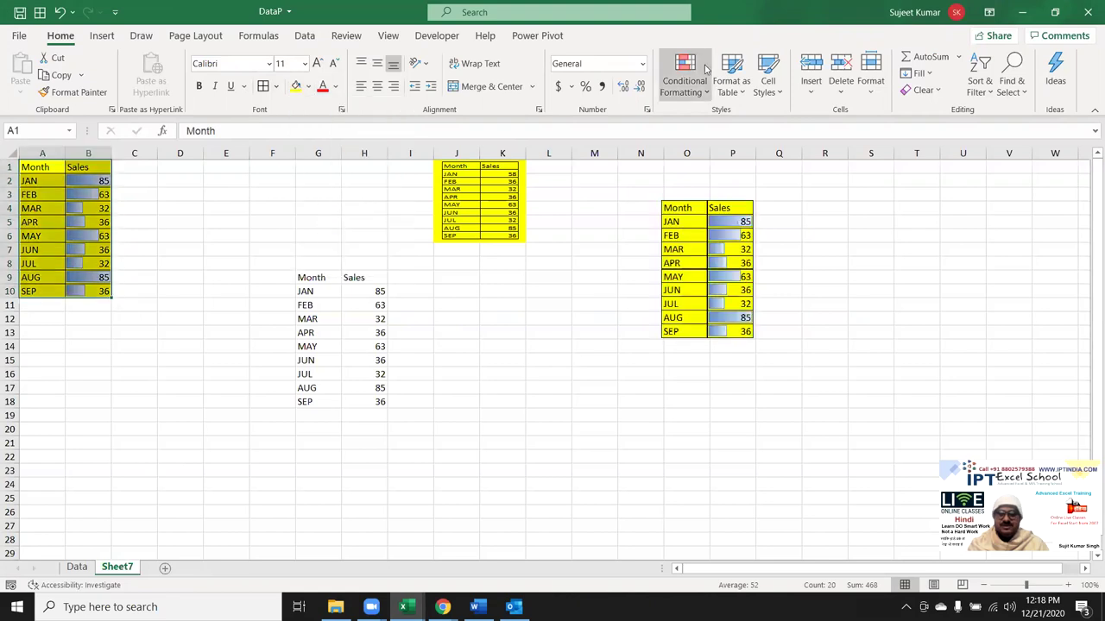
Step: Add a directional arrows icon set to the sales values
click(706, 95)
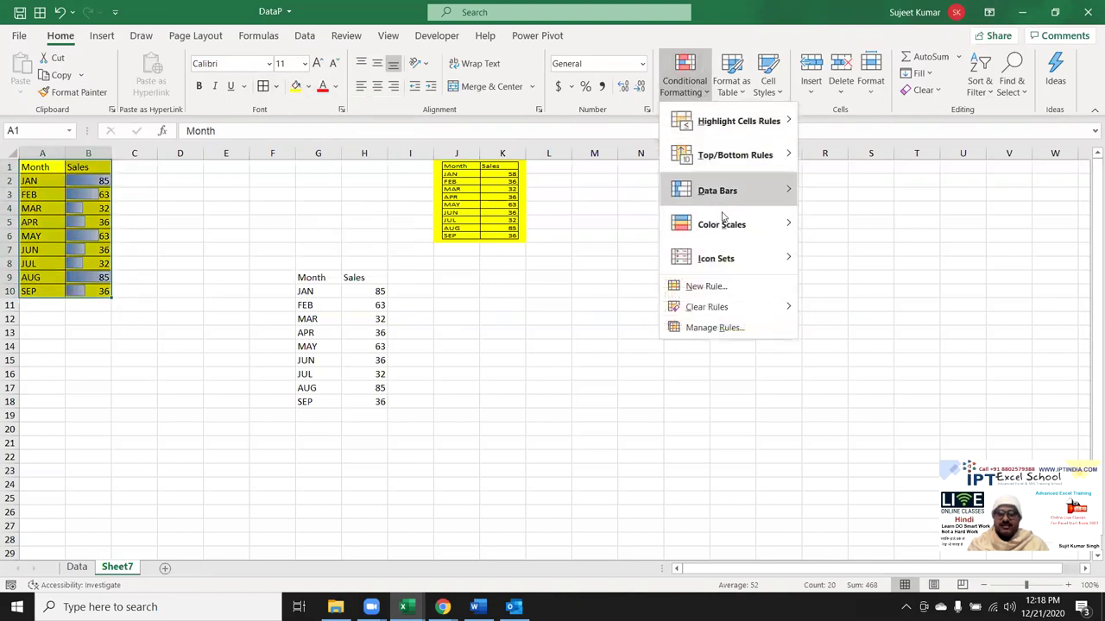
mouse_move(713, 267)
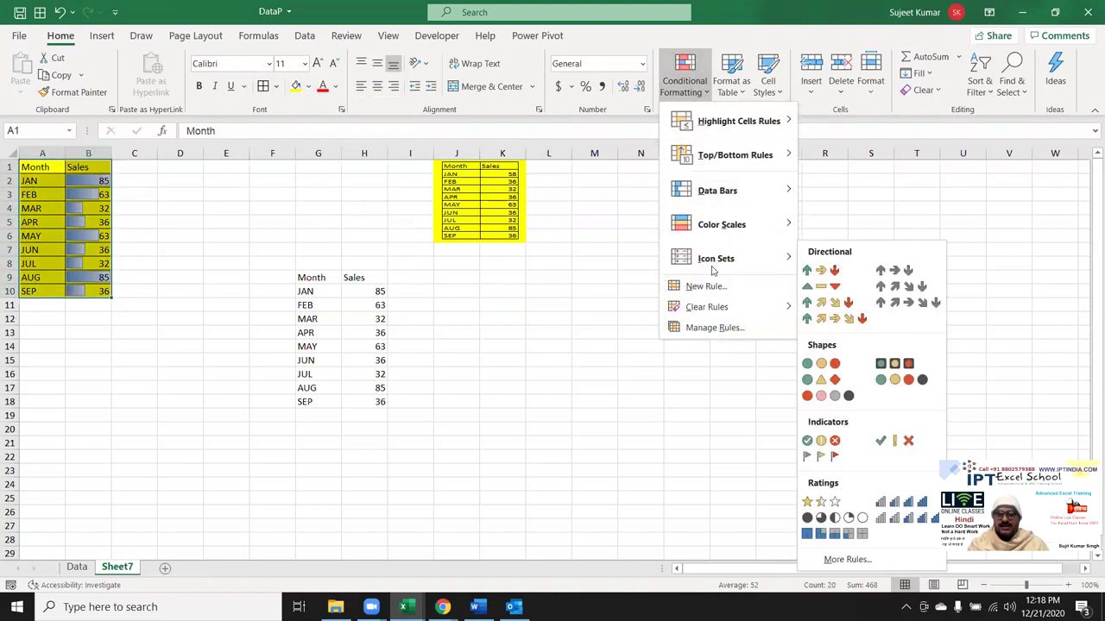
click(821, 276)
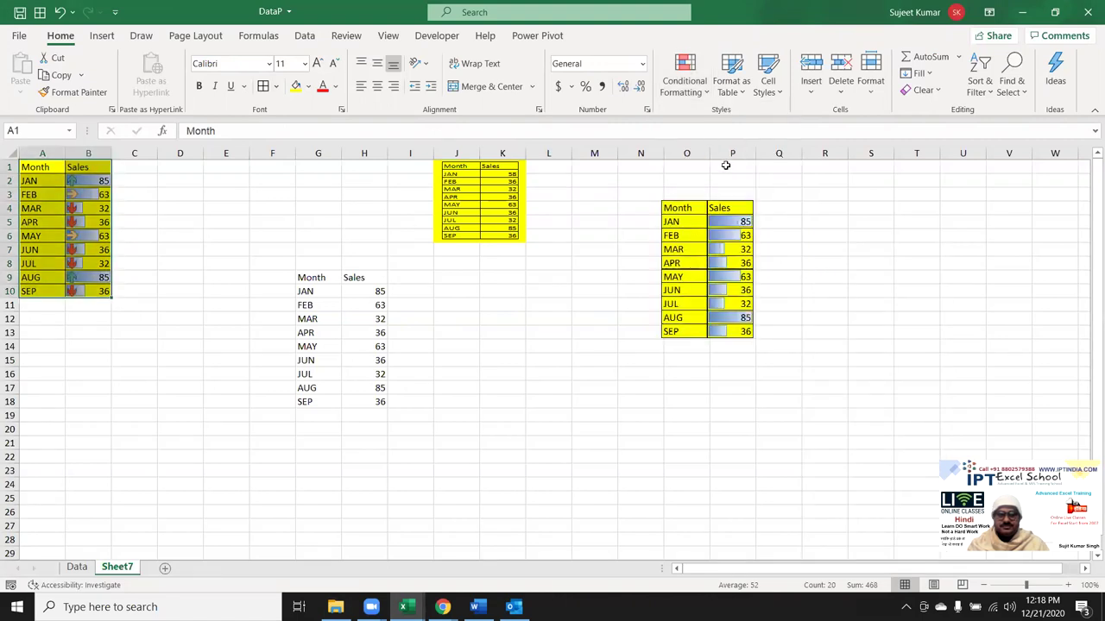
Step: Delete the Data Bar conditional formatting rule, leaving only the arrow icons
click(685, 87)
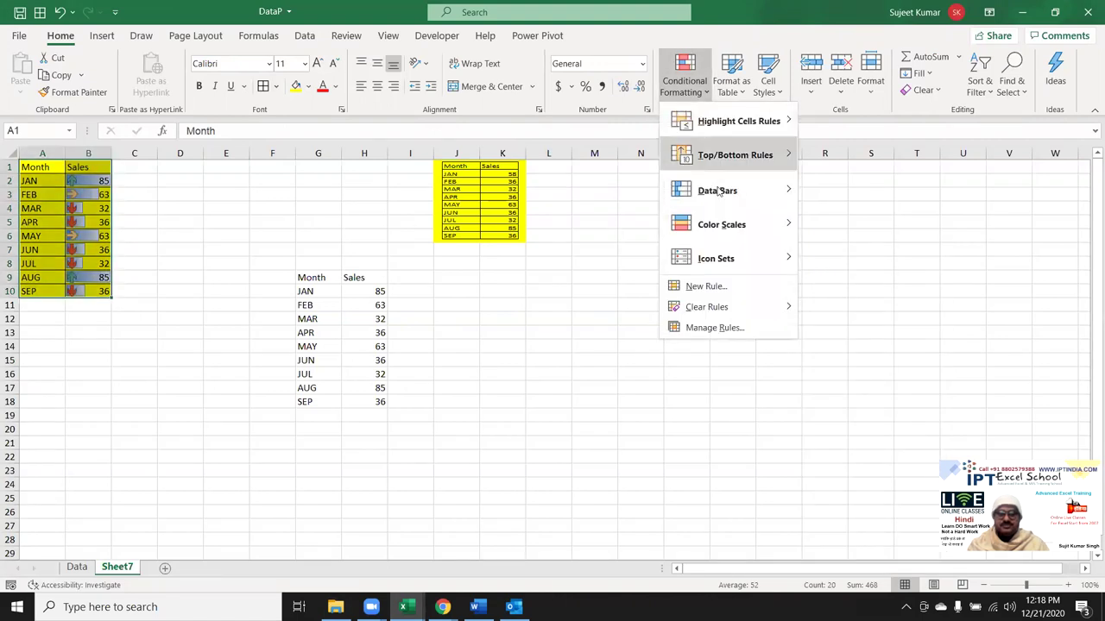
click(721, 330)
click(500, 376)
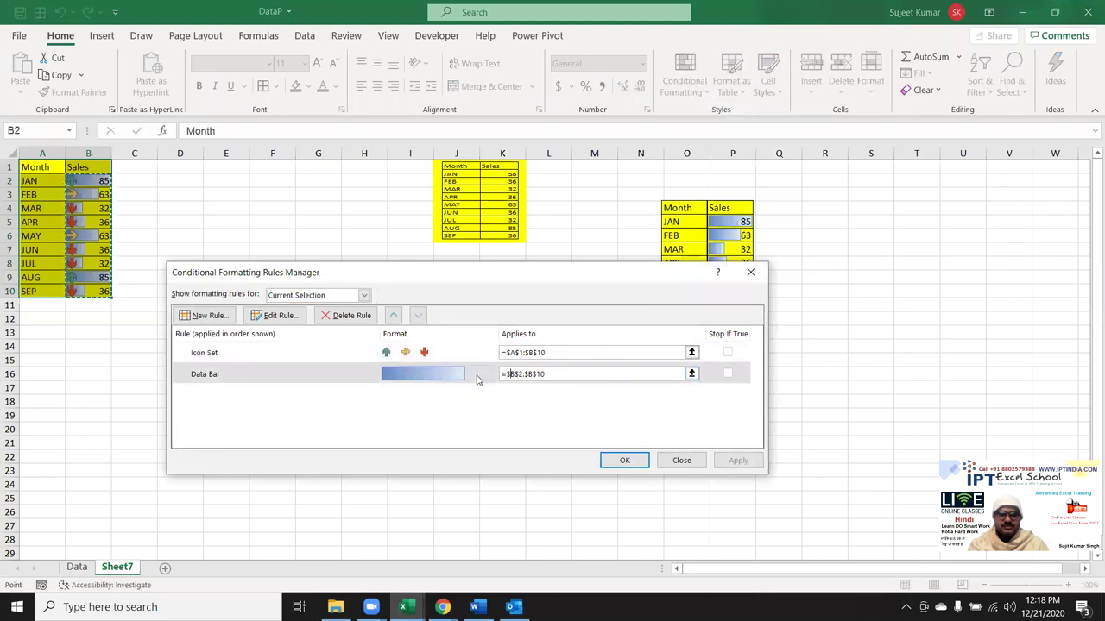
click(344, 316)
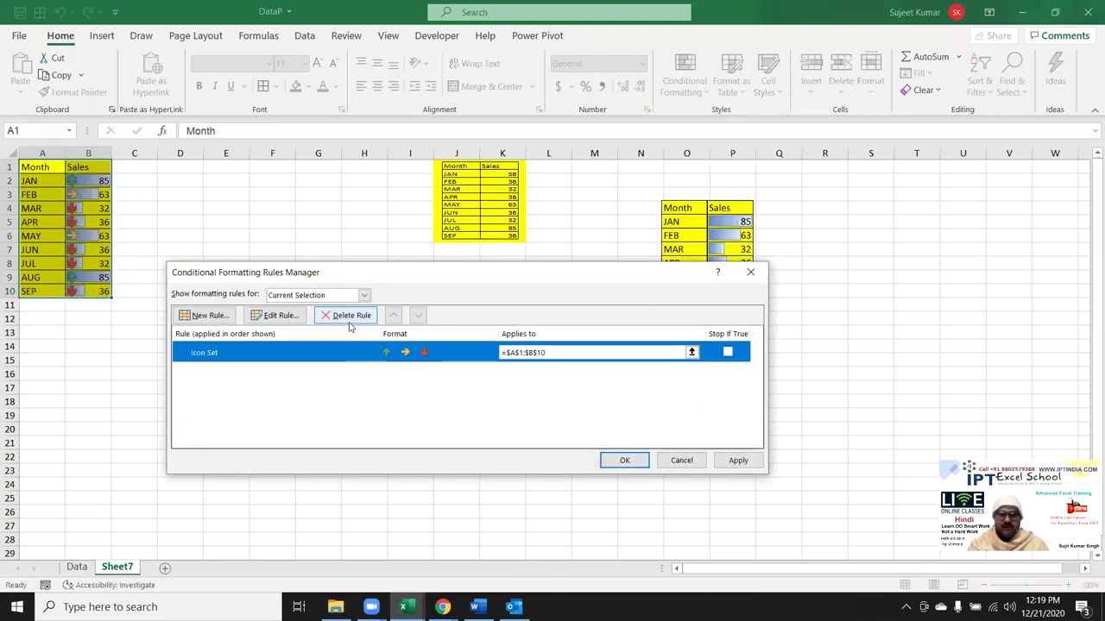
click(736, 461)
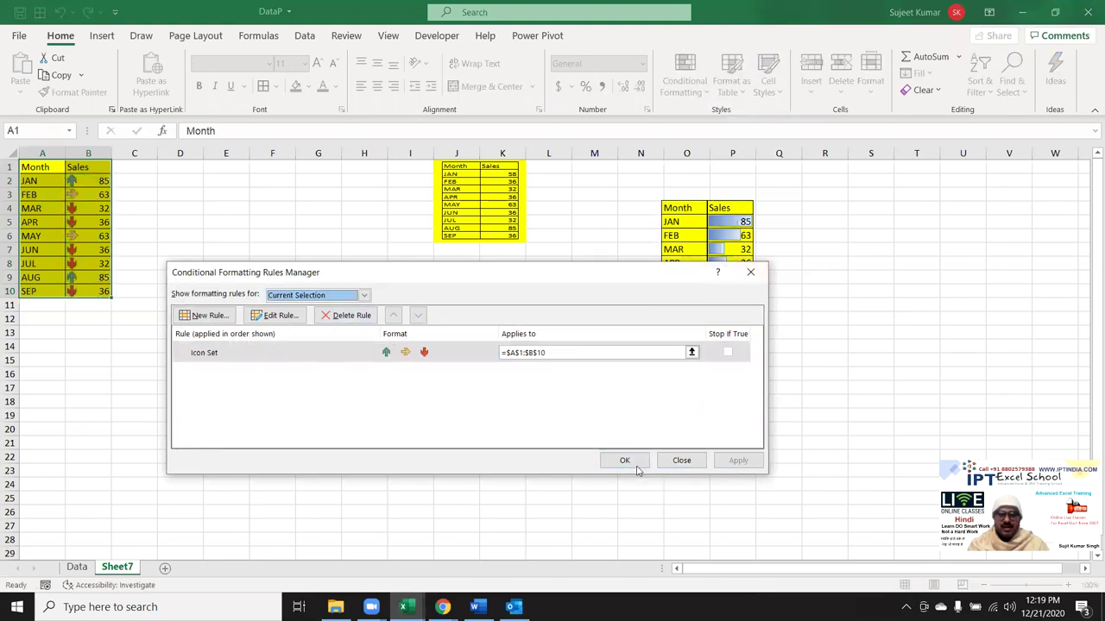
click(624, 460)
click(102, 292)
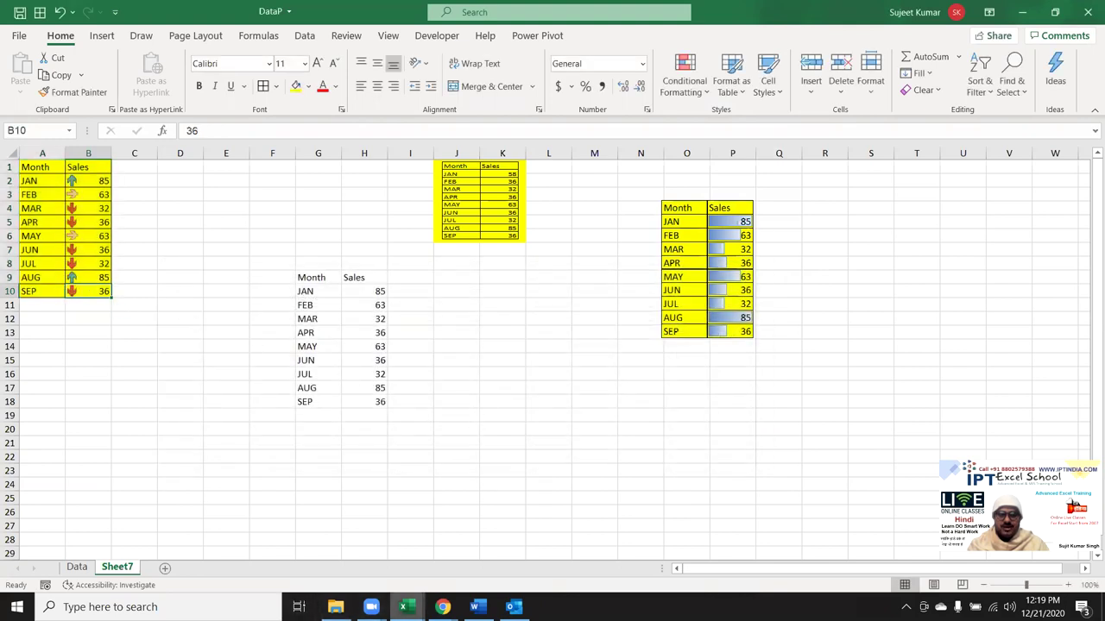
click(336, 607)
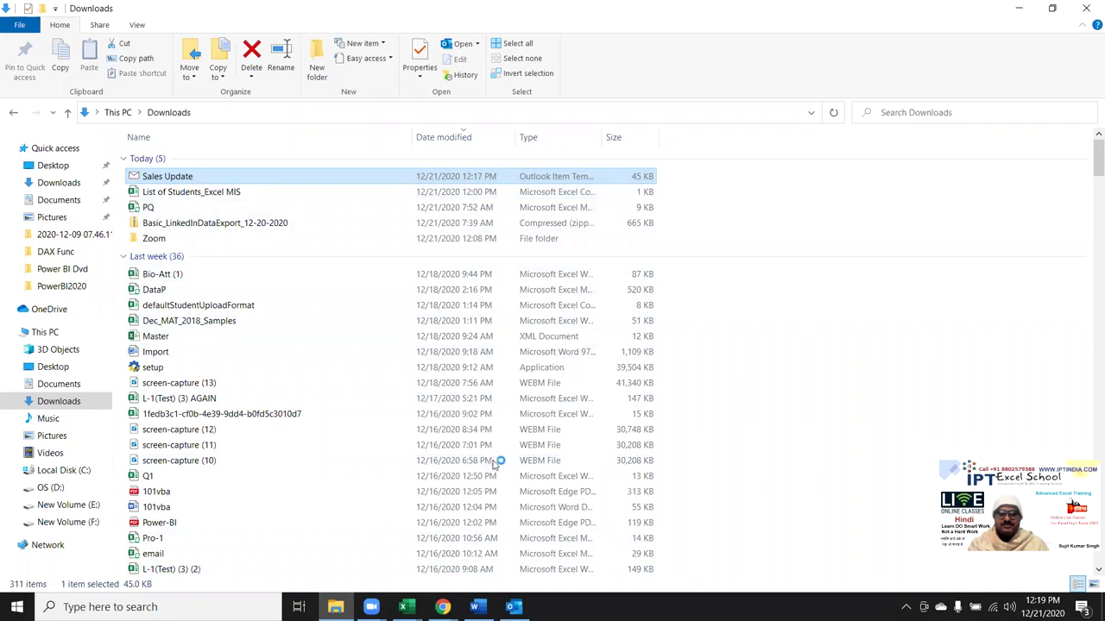
Step: Open the saved Sales Update template from Downloads, allow its links to update, and send it
double_click(259, 176)
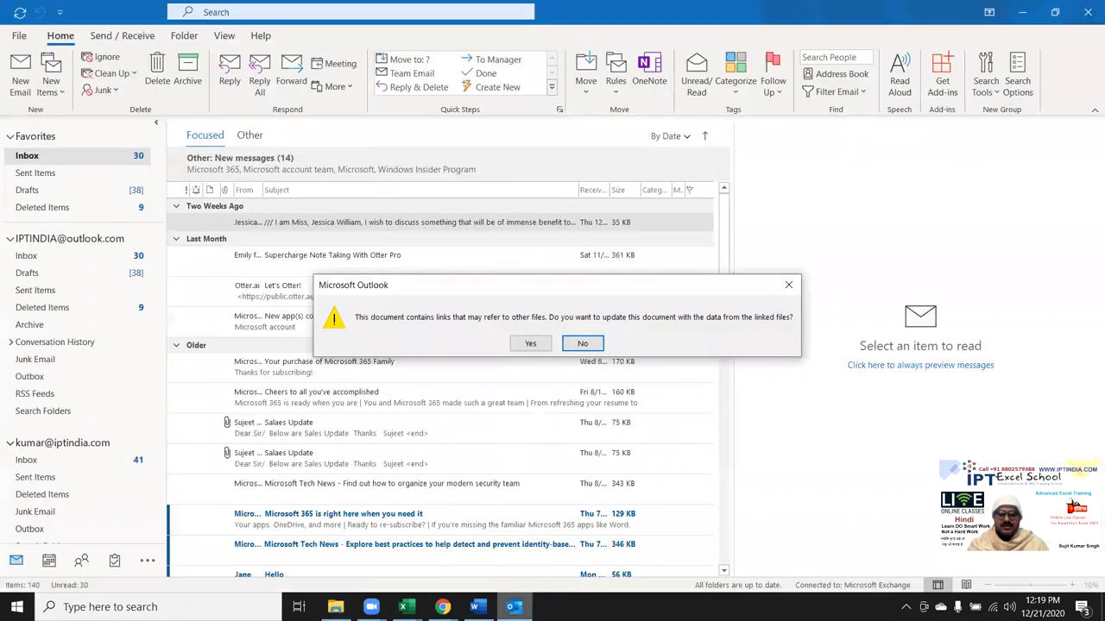
click(530, 343)
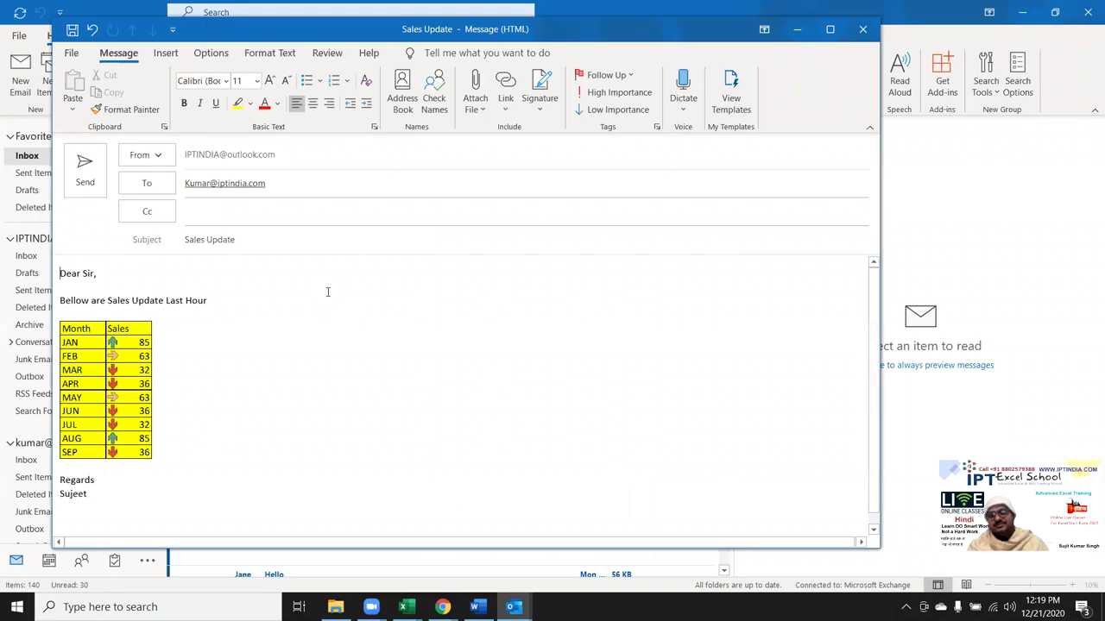
click(85, 170)
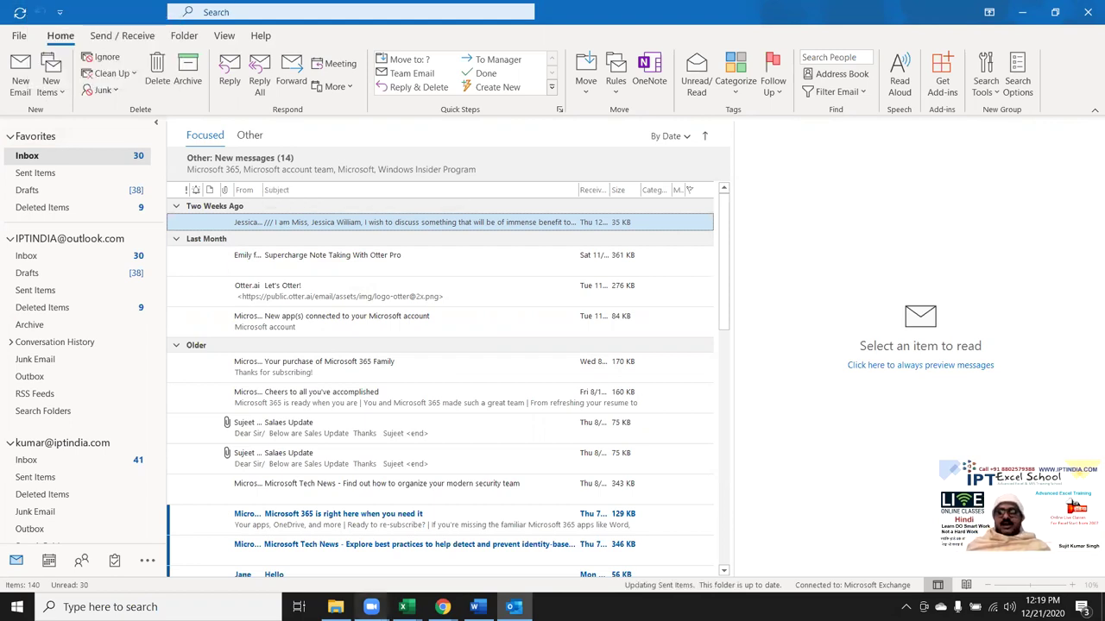
mouse_move(371, 607)
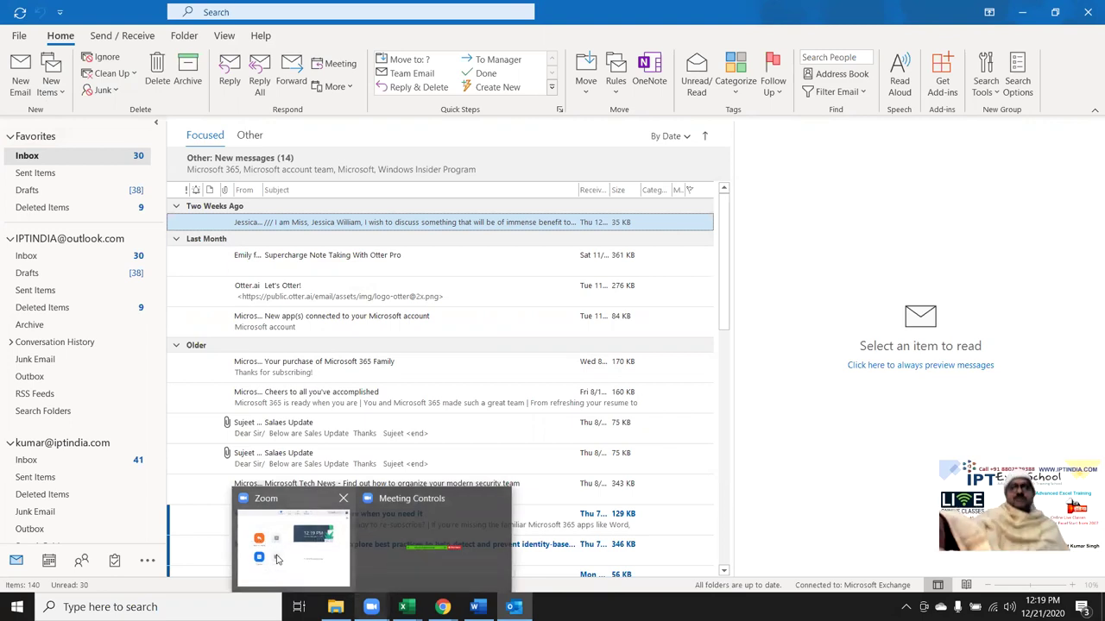
Step: Back in the DataP workbook, add row 11 with Oct and sales of 65
key(alt+Tab)
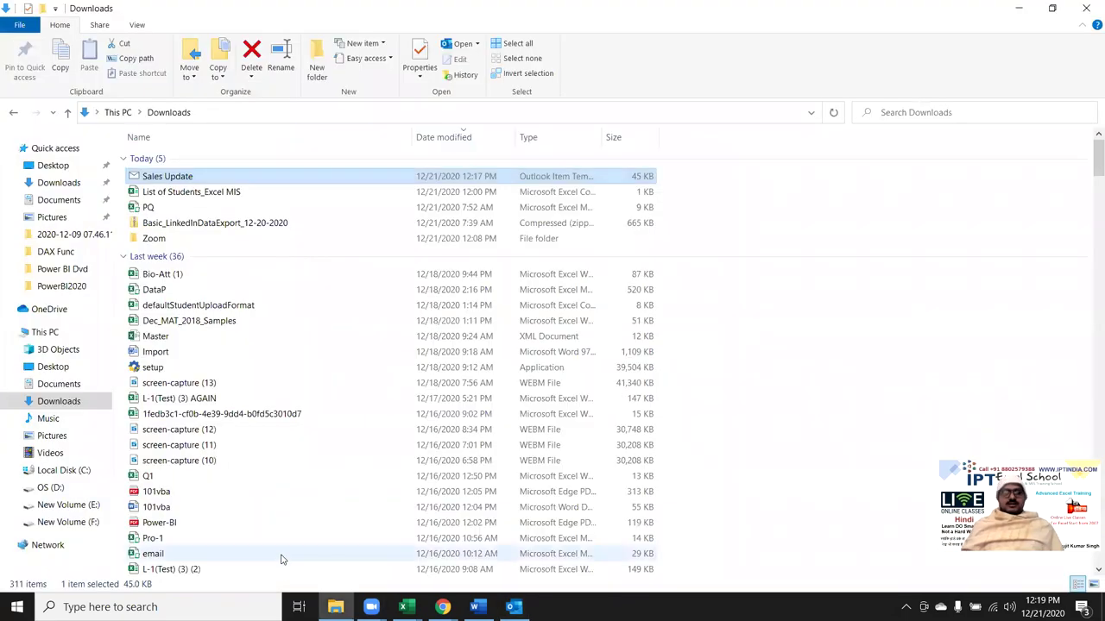
key(alt+Tab)
key(alt+Tab)
key(alt+Tab)
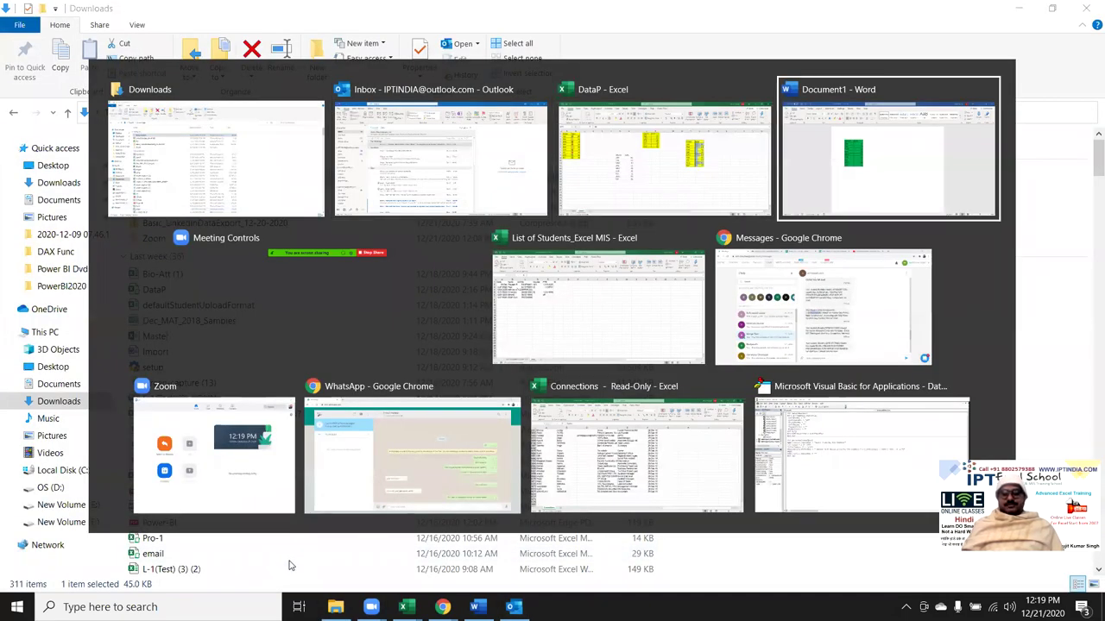
key(alt+shift+Tab)
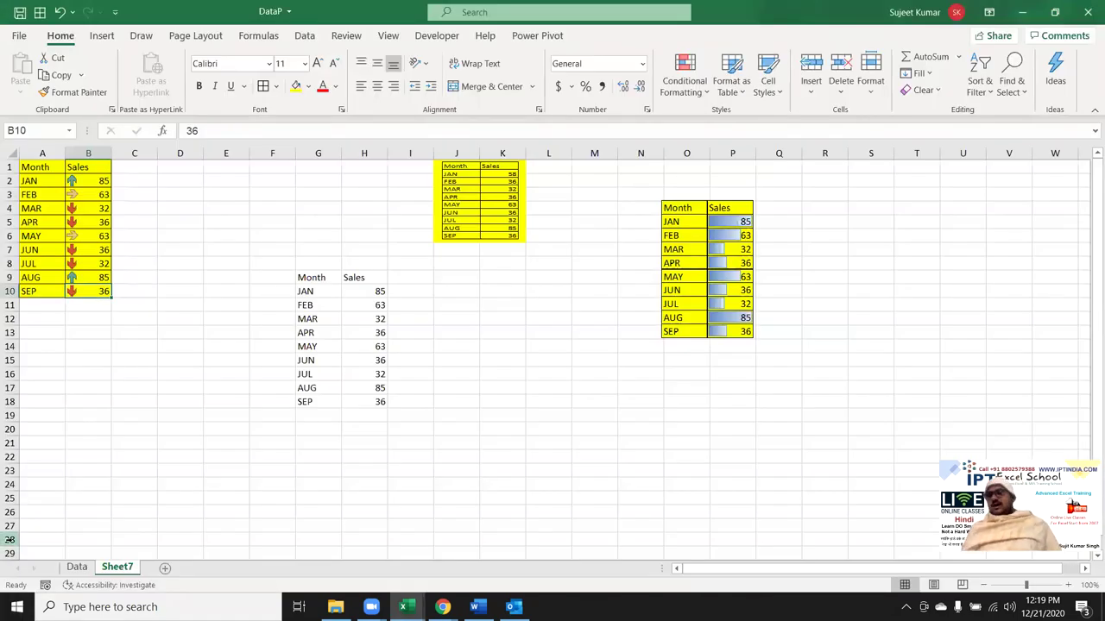
click(34, 304)
text(Oct)
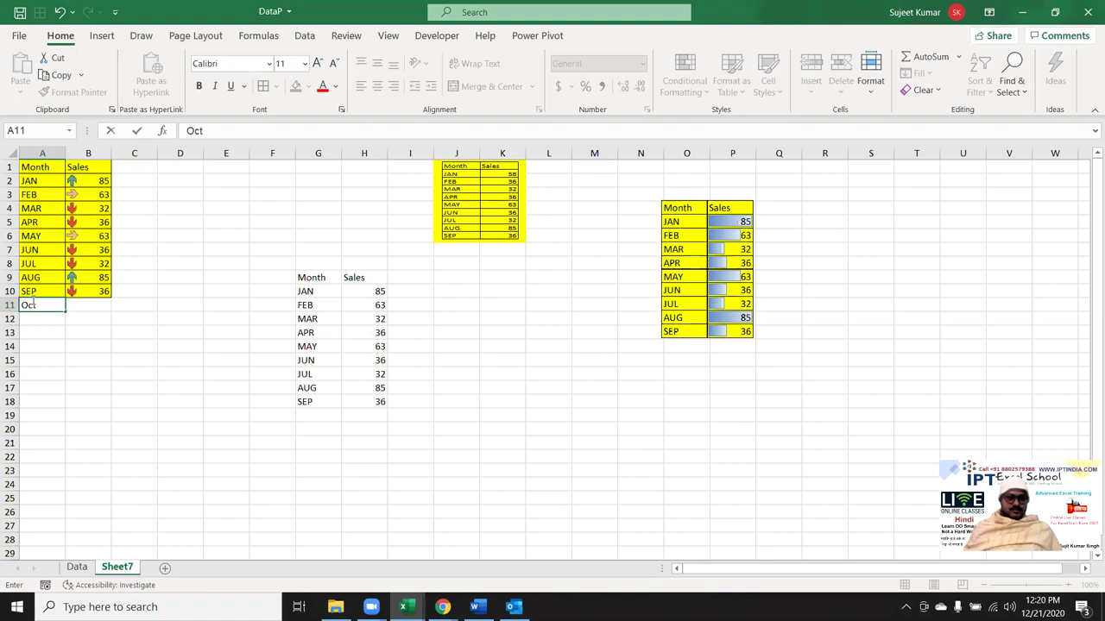
key(Tab)
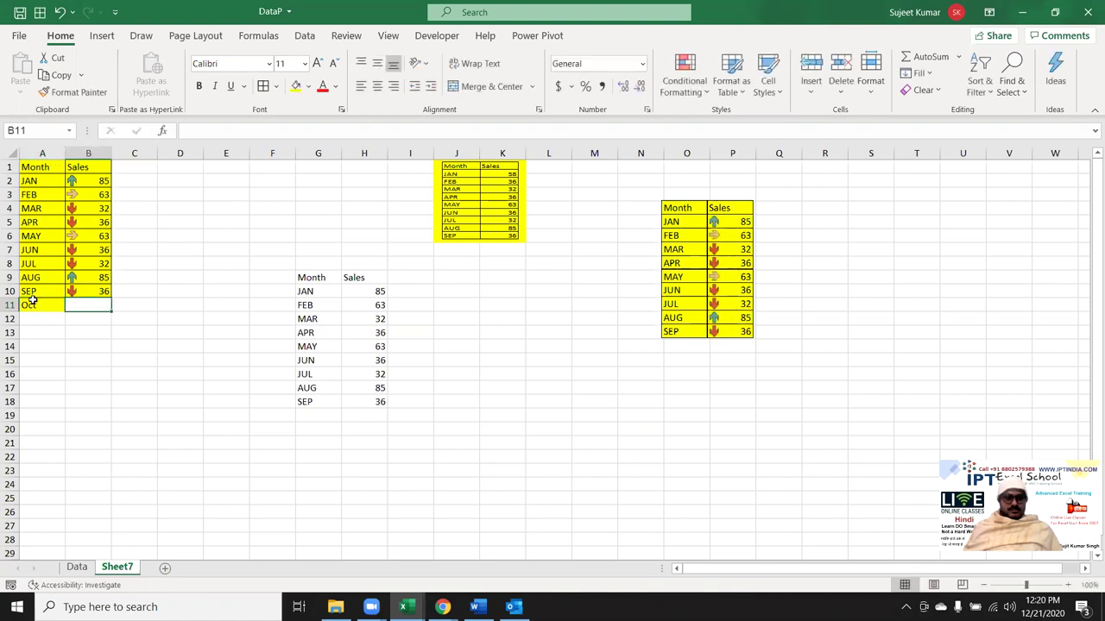
text(65)
key(Tab)
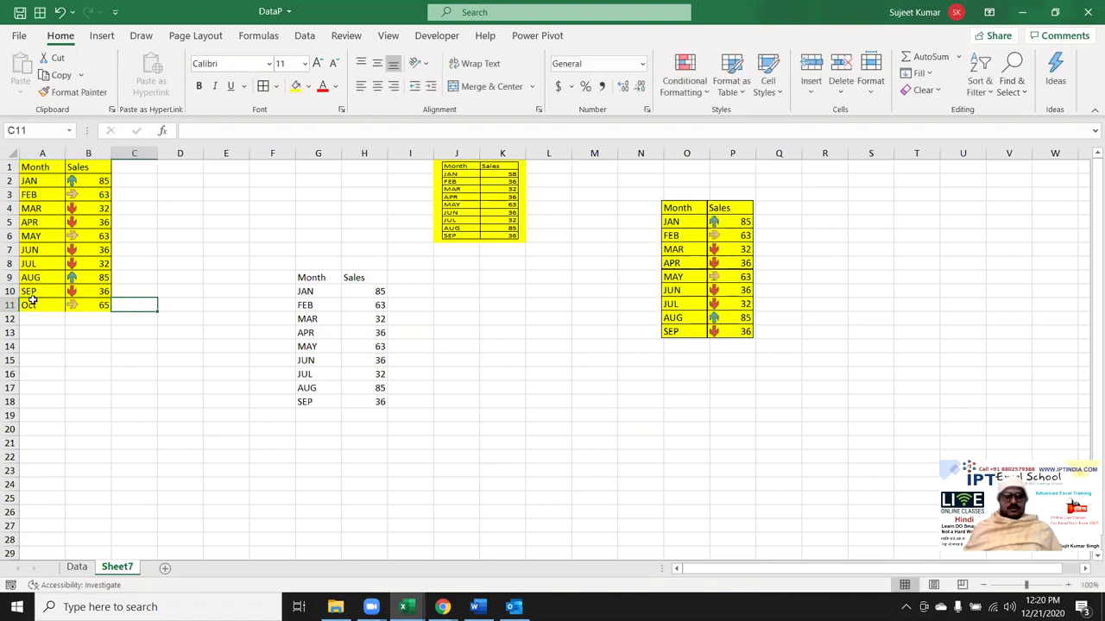
click(698, 297)
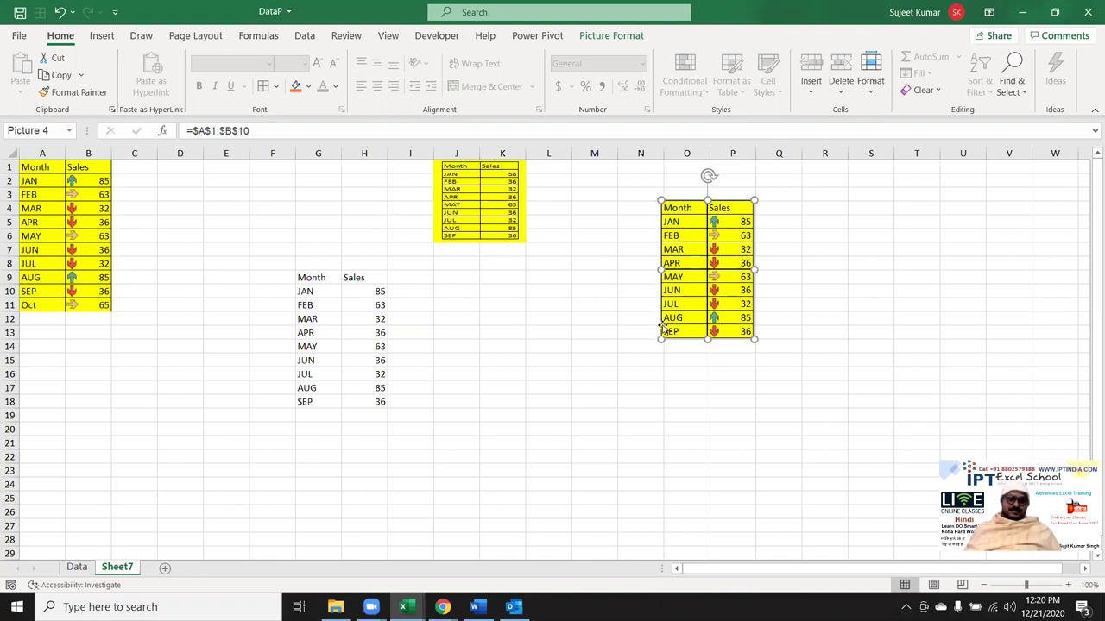
Step: Change the linked picture's source reference to =$A$1:$B$11 so it shows the Oct row
click(252, 131)
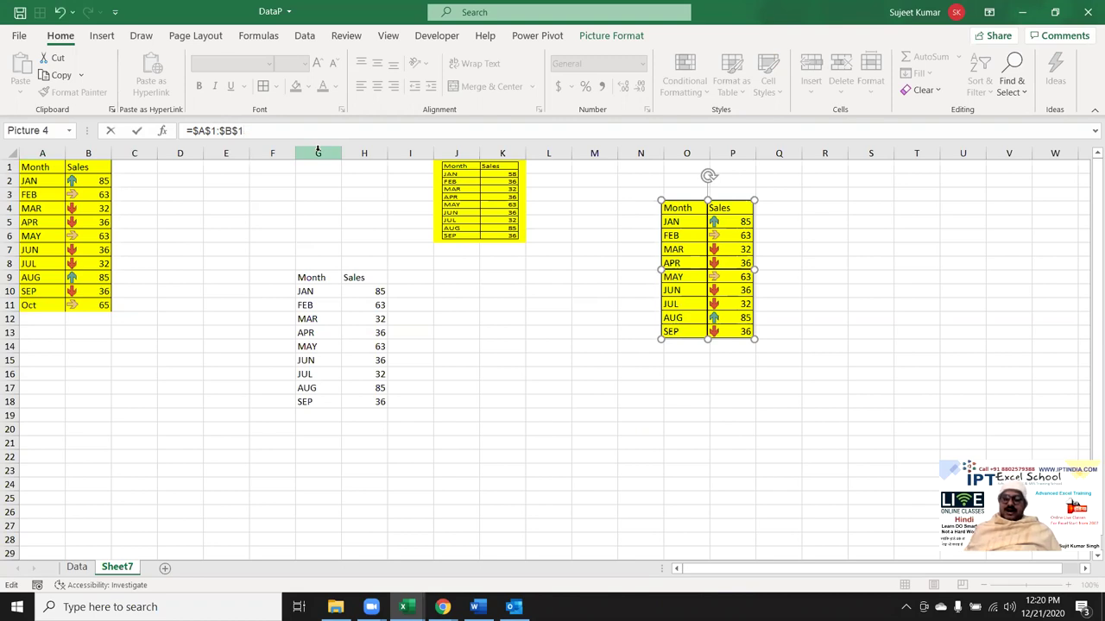
text(1)
key(Return)
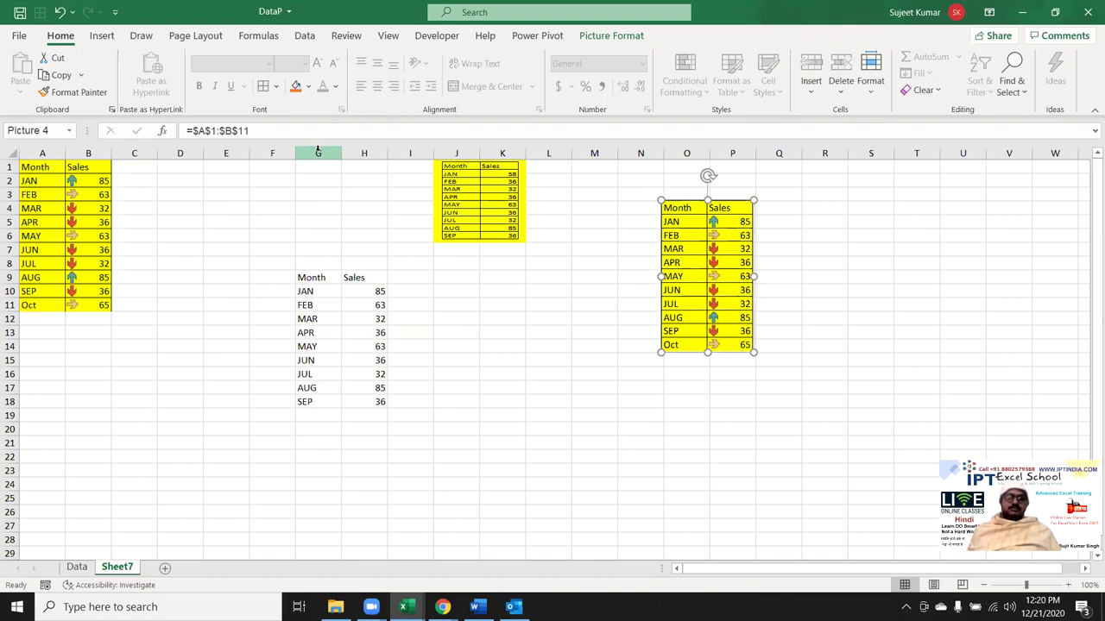
click(497, 267)
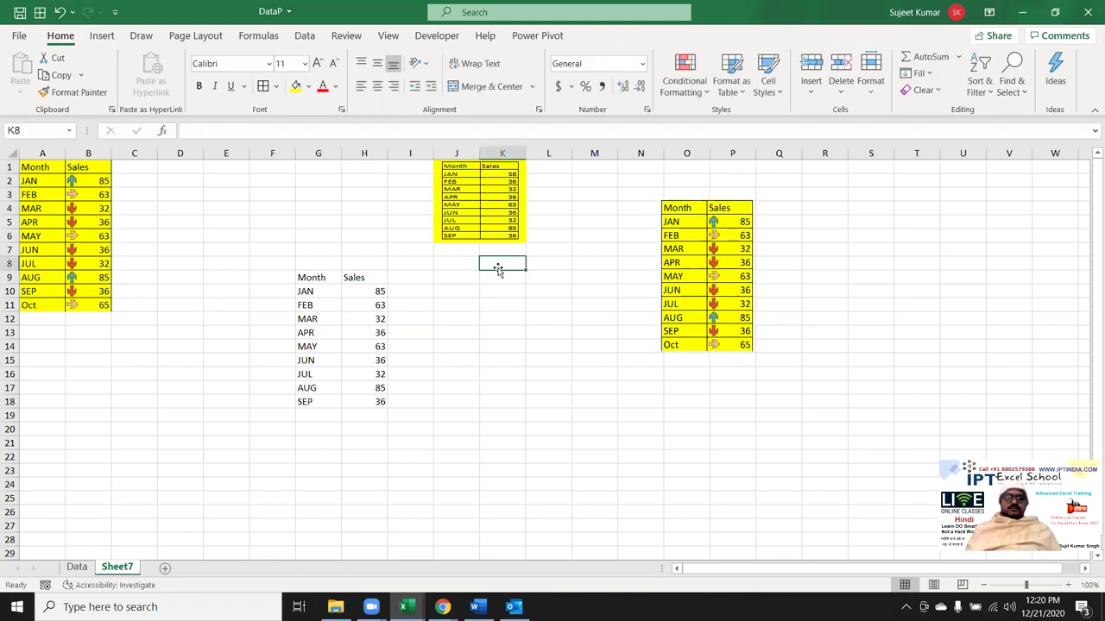
Step: Add Sheet8 and make all its rows much taller and columns wider
click(165, 568)
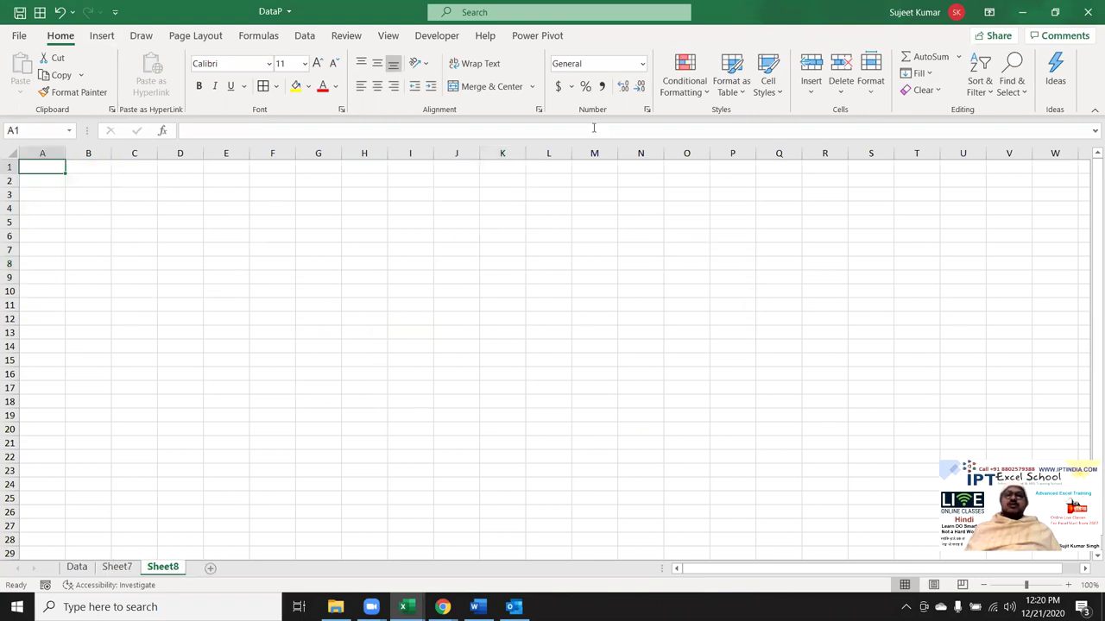
drag(526, 152, 545, 152)
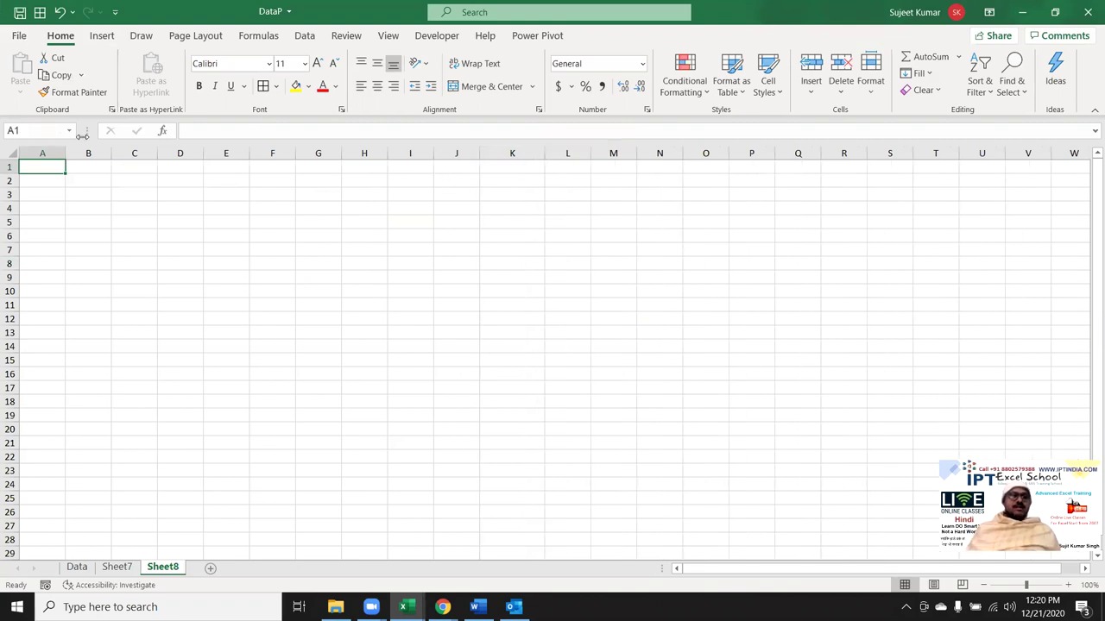
click(11, 156)
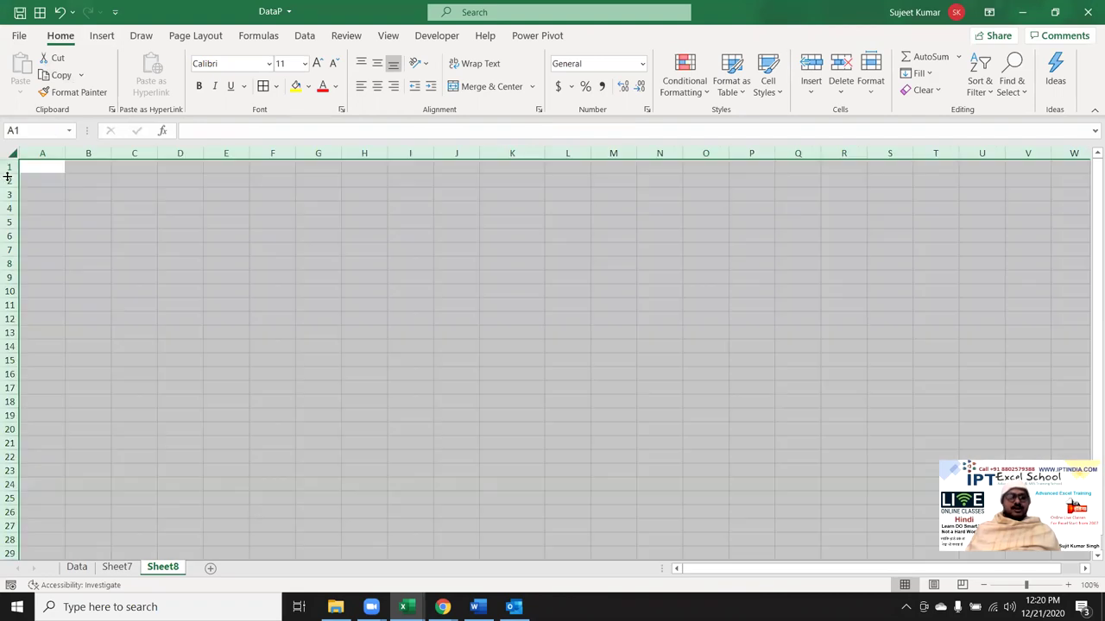
drag(10, 173, 9, 240)
drag(64, 156, 90, 154)
click(70, 182)
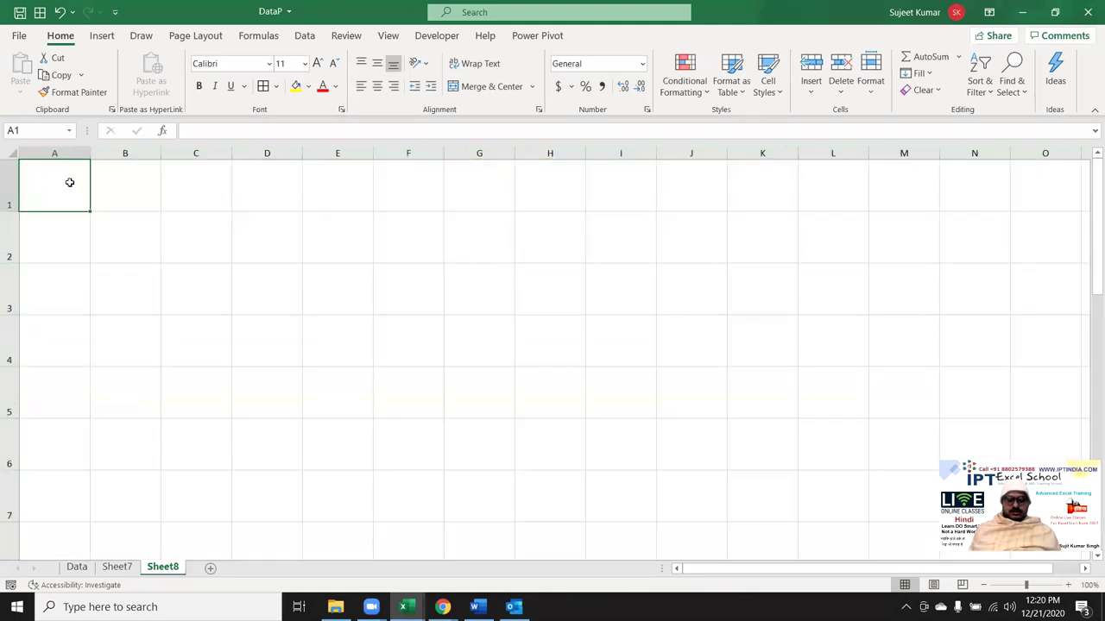
Step: Enter headings Roll and Photo in A1:B1 and roll numbers 1–4 in A2:A5
text(Roll)
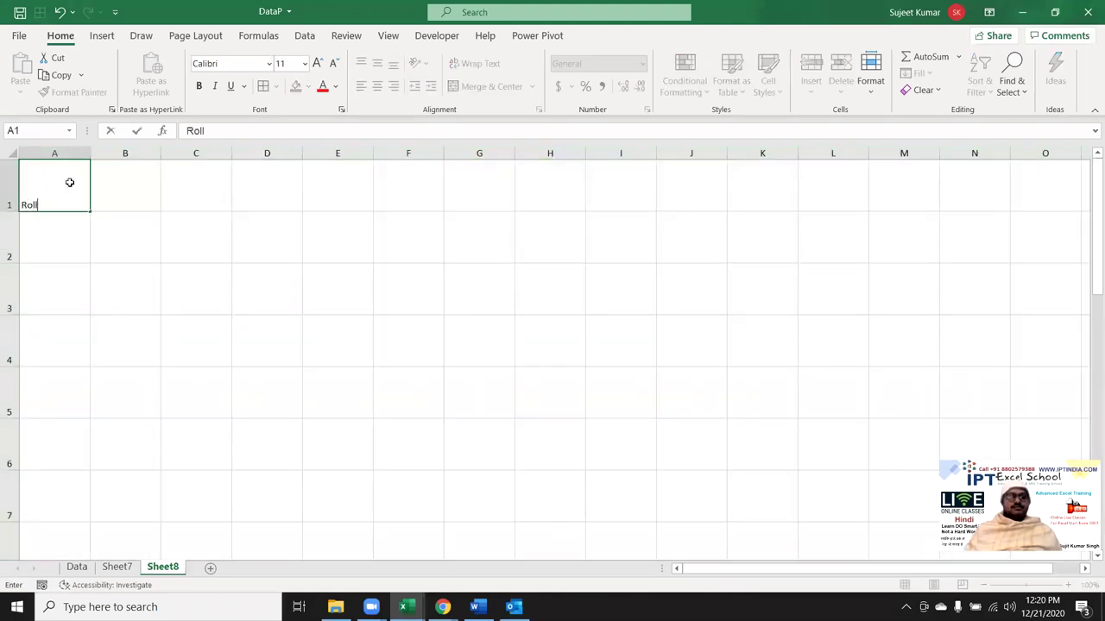
key(Tab)
text(P)
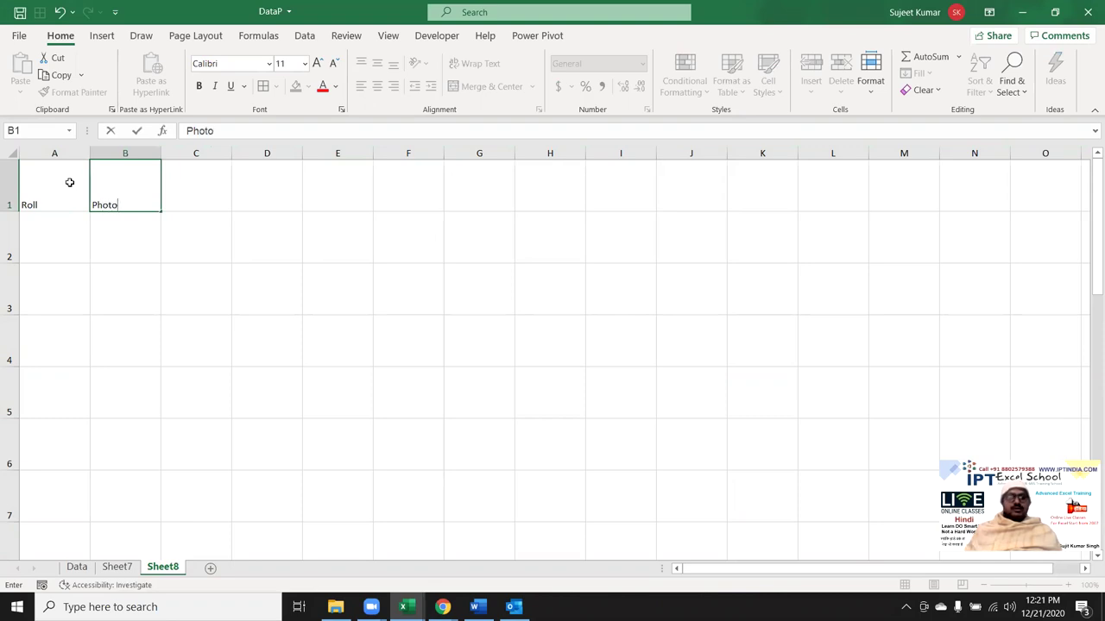
key(Return)
text(1 2 3 4)
key(Return)
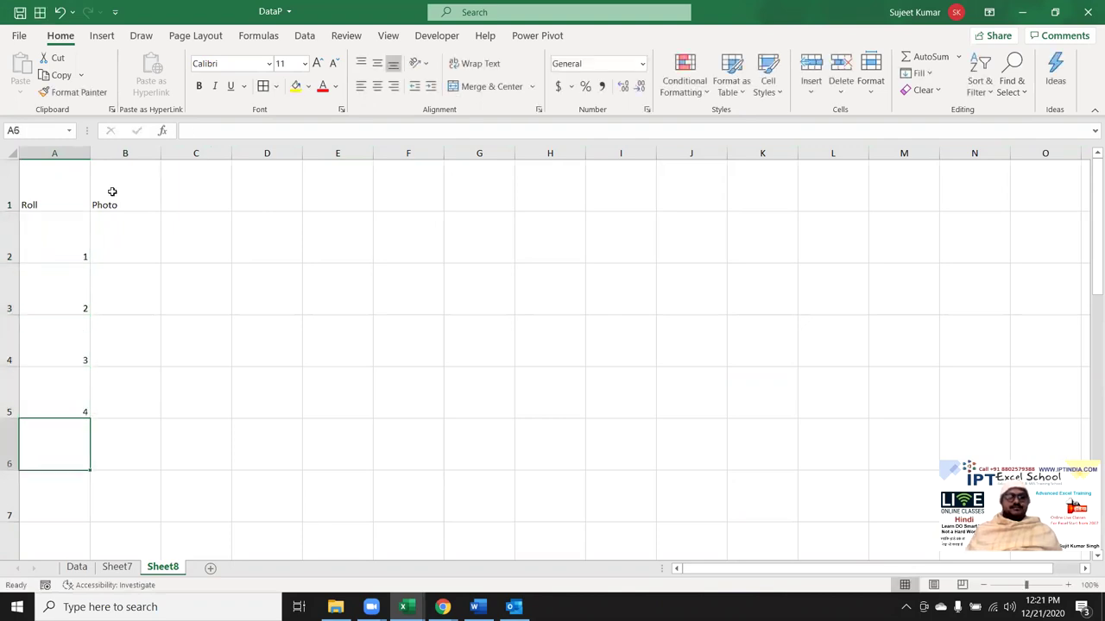
key(alt+Tab)
key(alt+Tab)
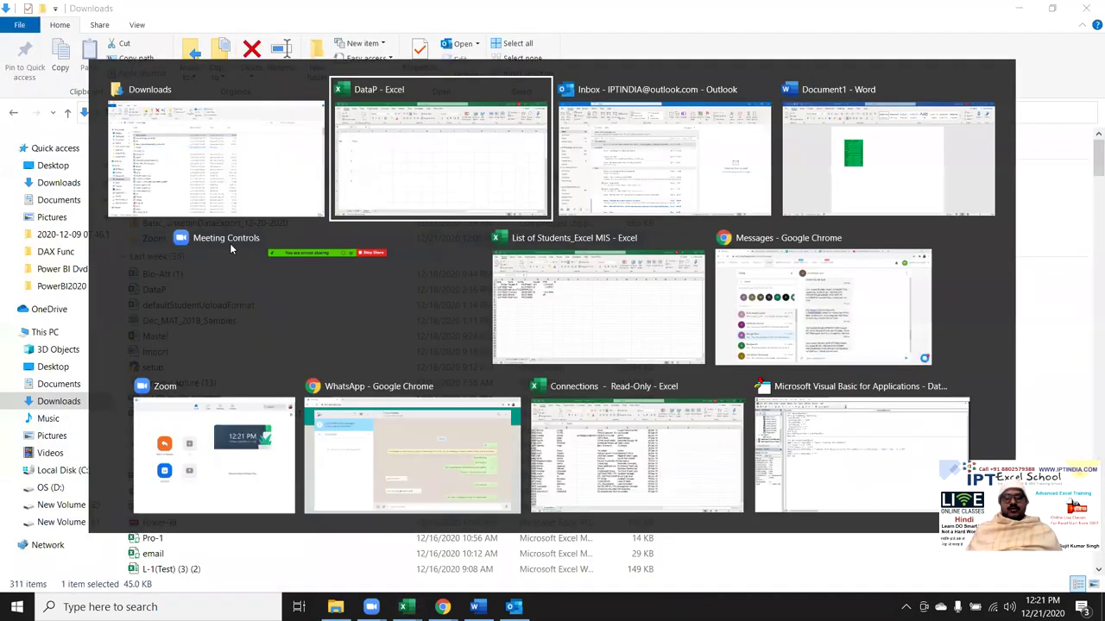
key(alt+Tab)
key(alt+Tab)
key(alt+Tab)
key(alt+Tab)
key(alt+Tab)
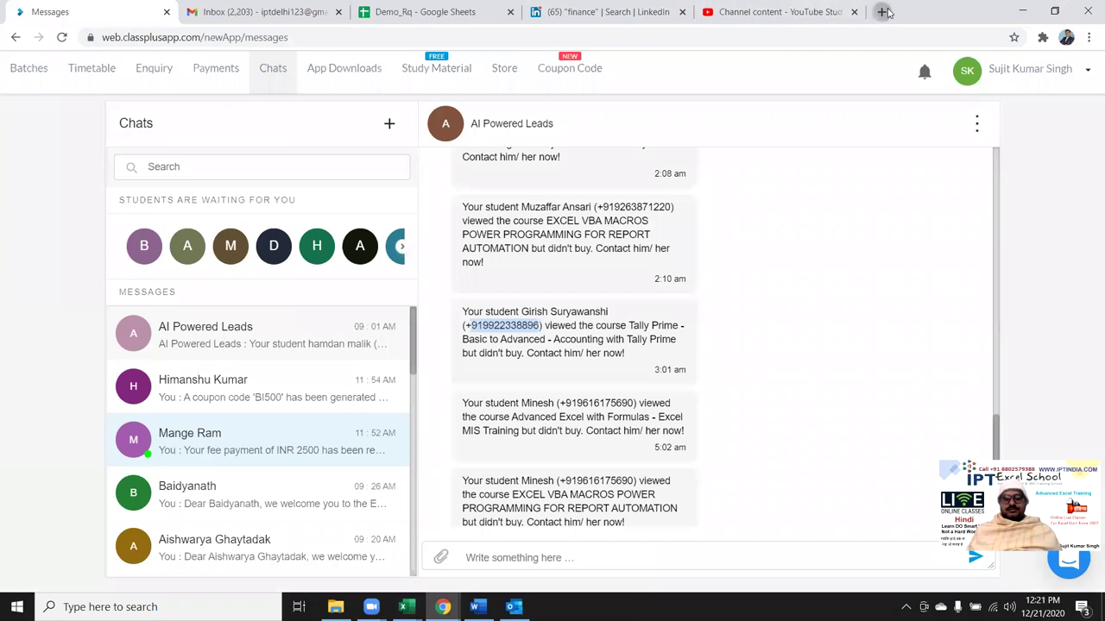
Step: Open Google in a new Chrome tab and search for a first name
click(881, 12)
text(goo)
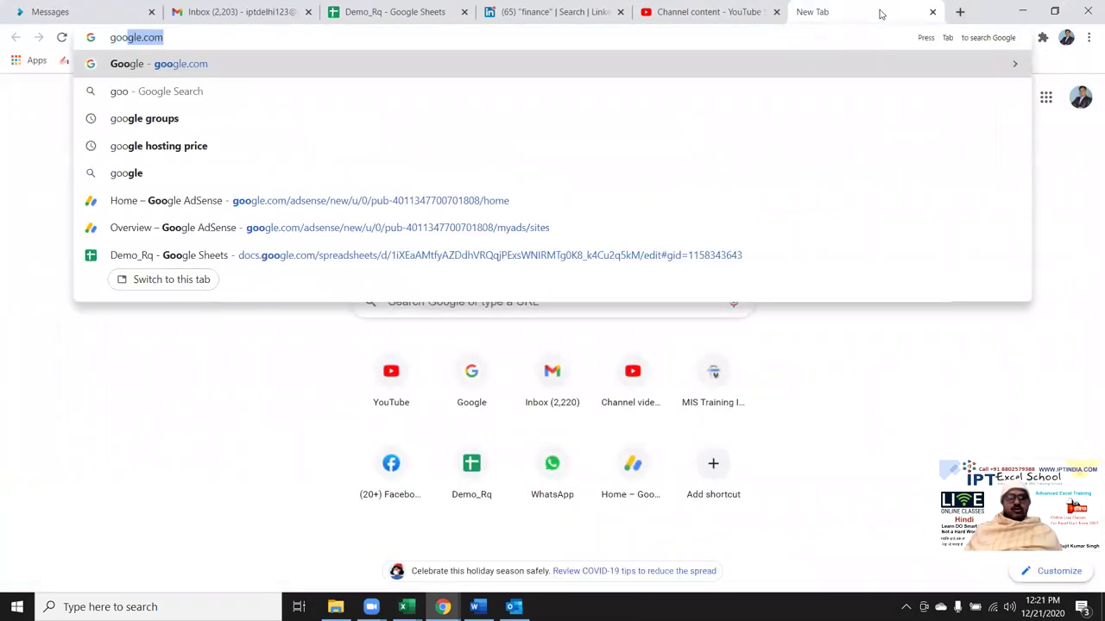
key(Return)
text(goo)
key(BackSpace)
key(BackSpace)
key(BackSpace)
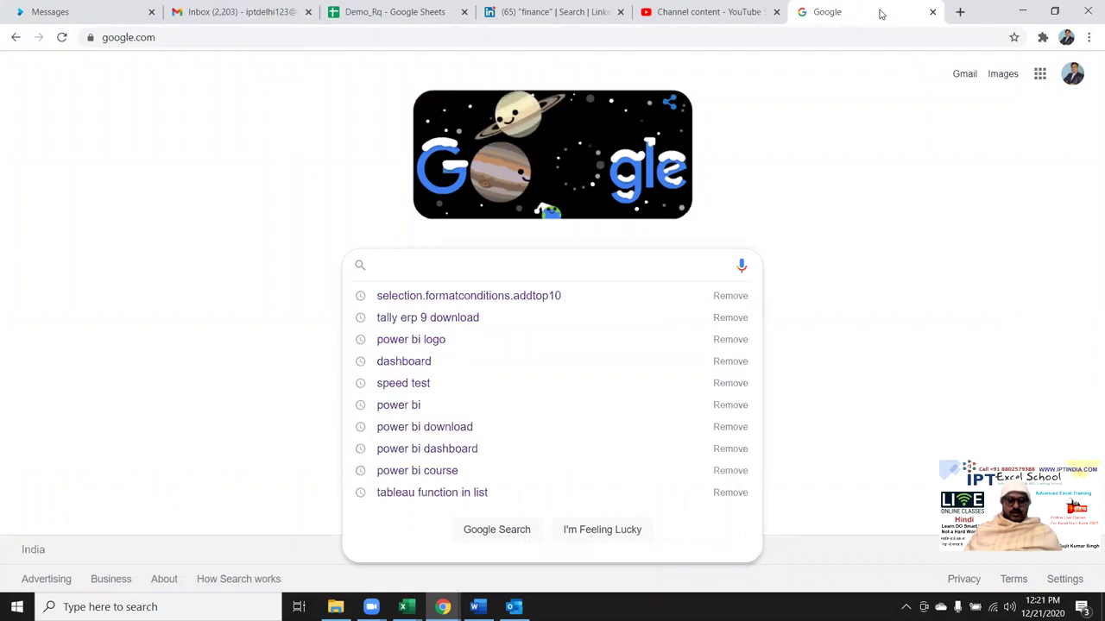
text(sujeet)
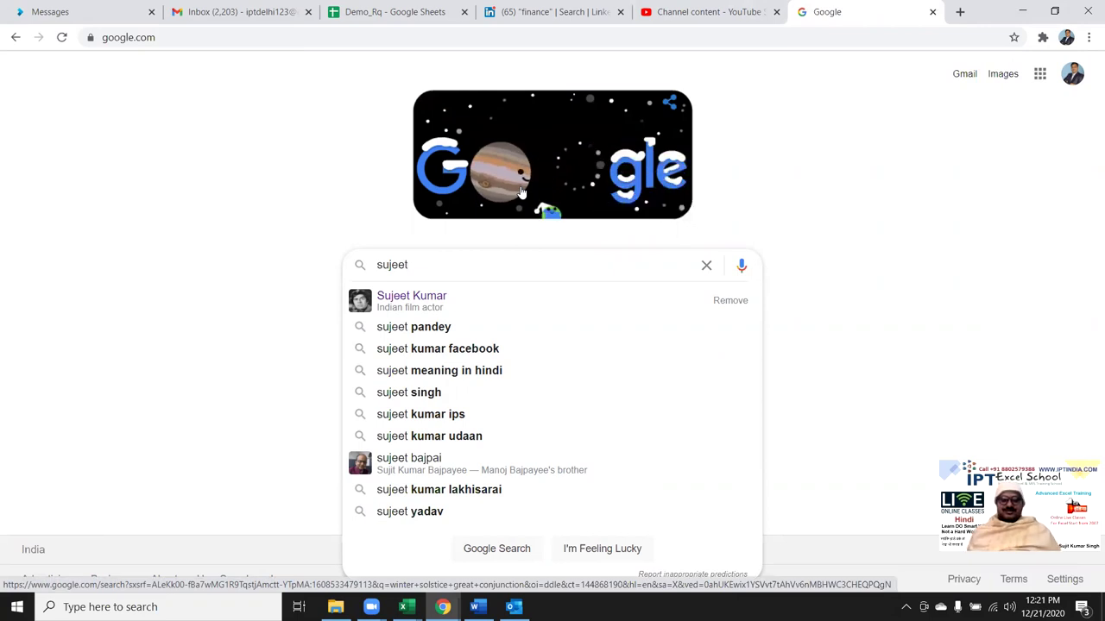
key(Return)
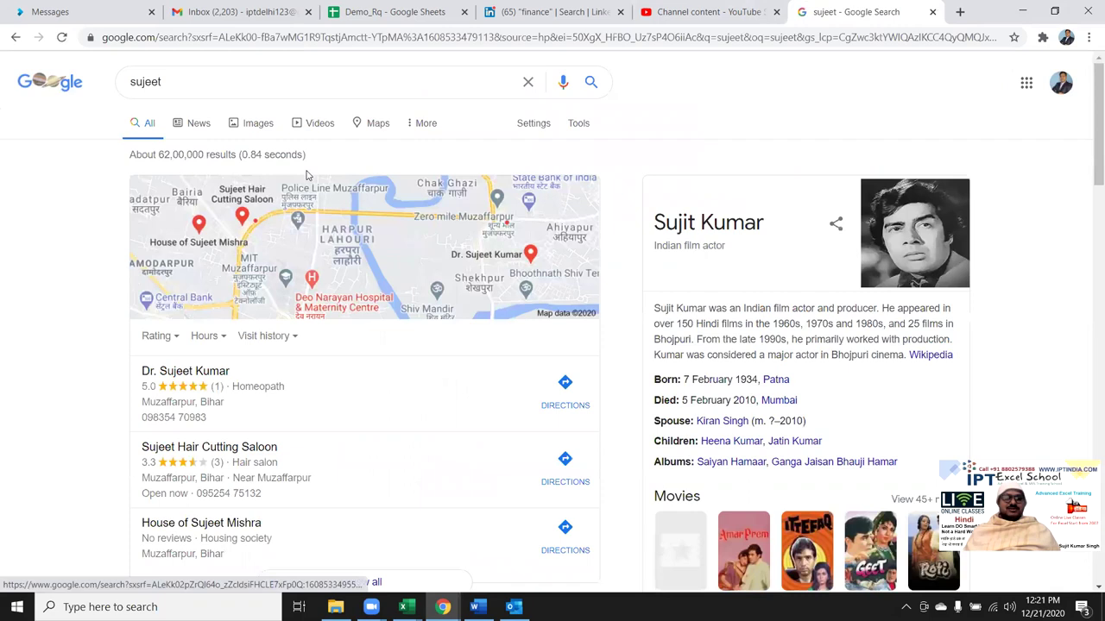
Step: Switch to image results, scroll down, and copy a portrait photo
click(297, 58)
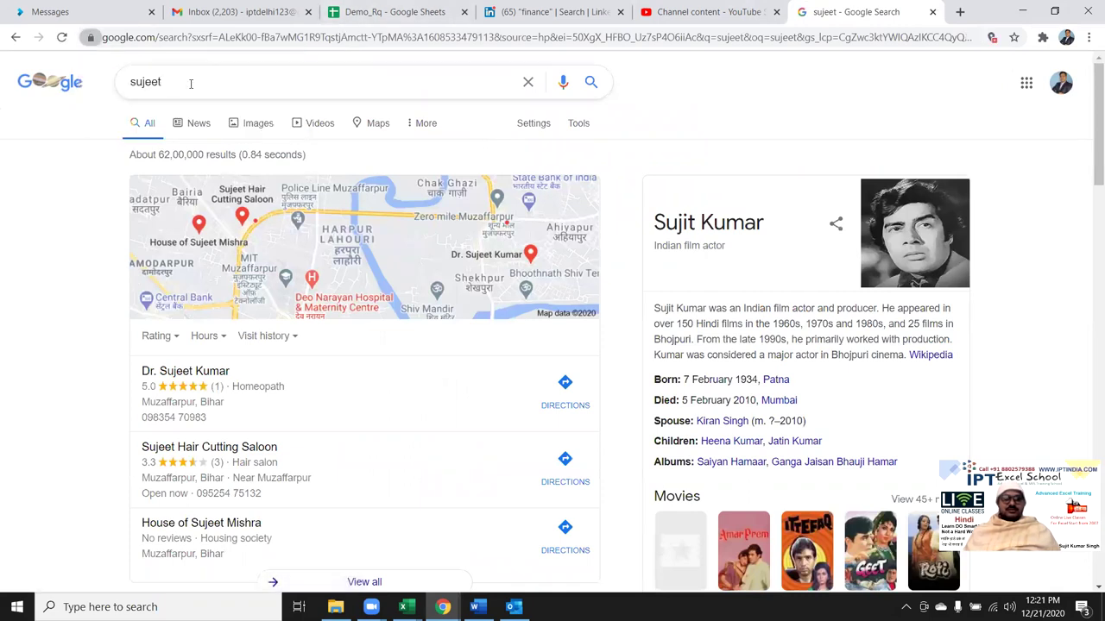
click(266, 124)
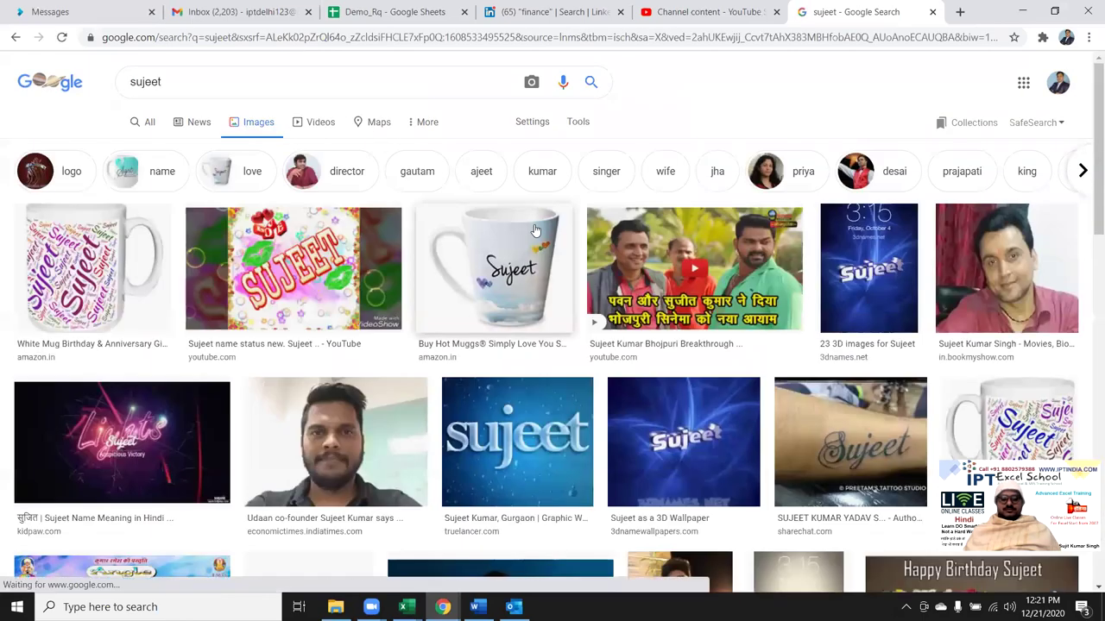
scroll(535, 231, down, 4)
scroll(535, 230, down, 5)
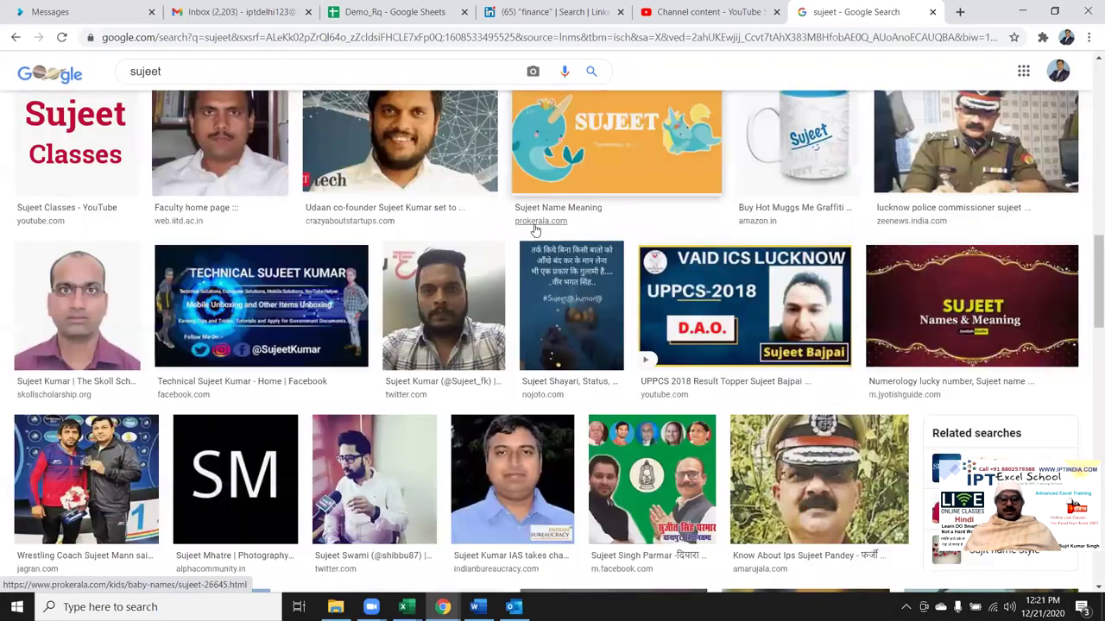
scroll(535, 230, down, 4)
scroll(535, 230, down, 3)
scroll(535, 230, down, 1)
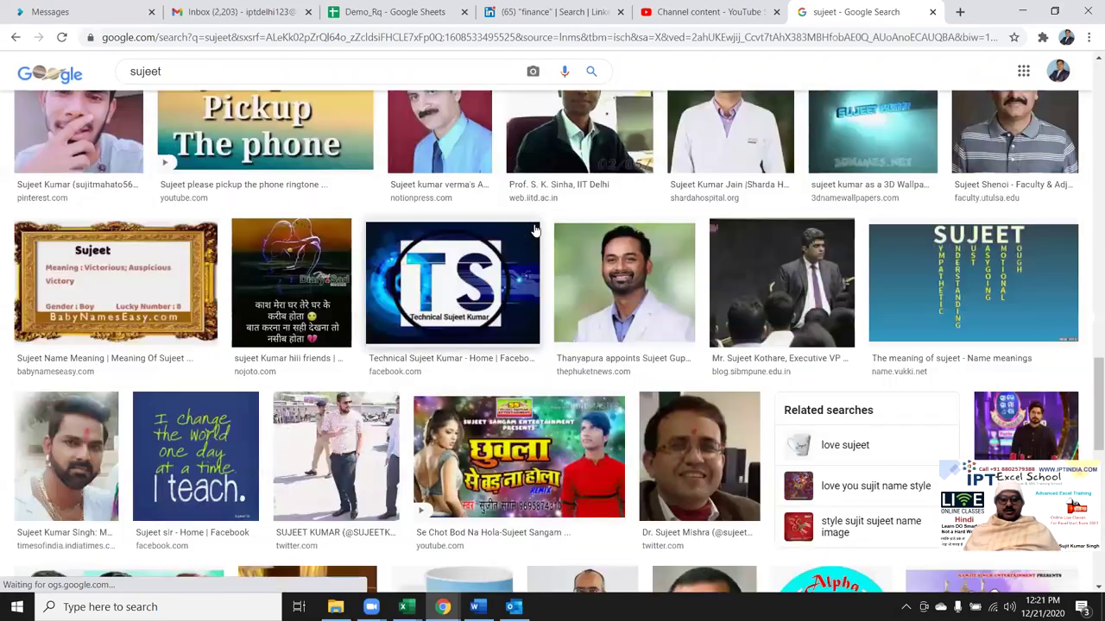
scroll(535, 230, down, 5)
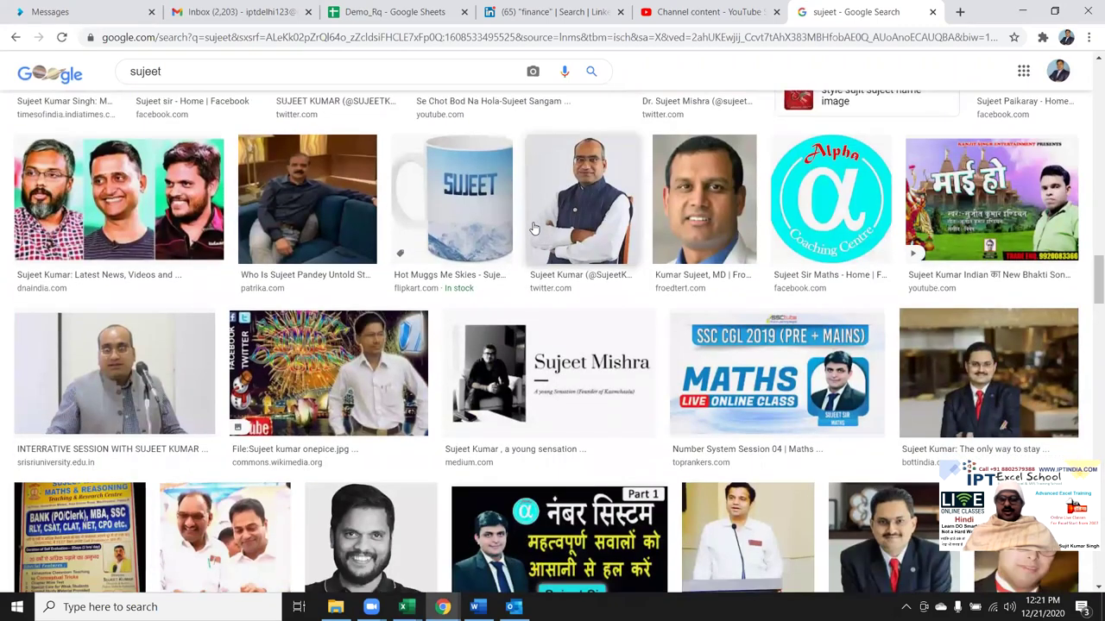
right_click(713, 214)
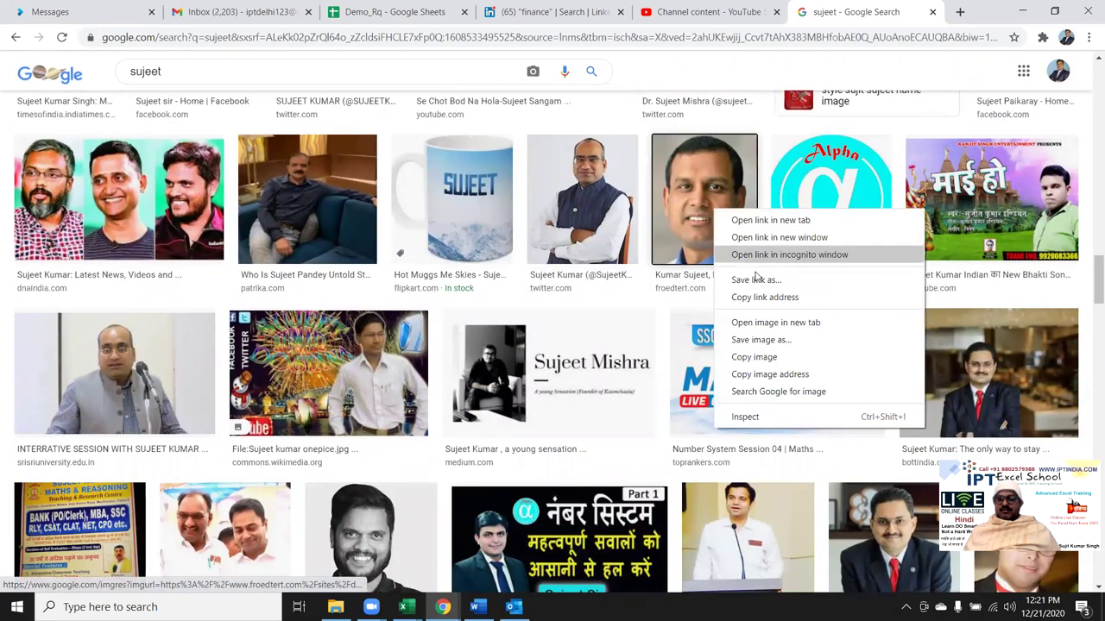
click(772, 358)
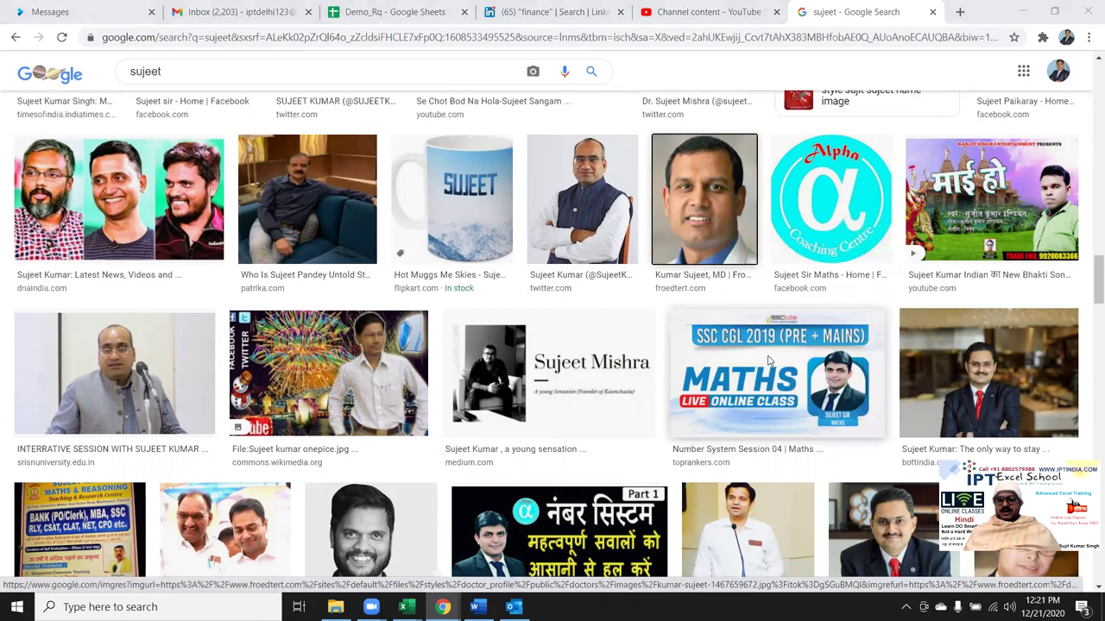
key(alt+Tab)
key(alt+Tab)
key(alt+Tab)
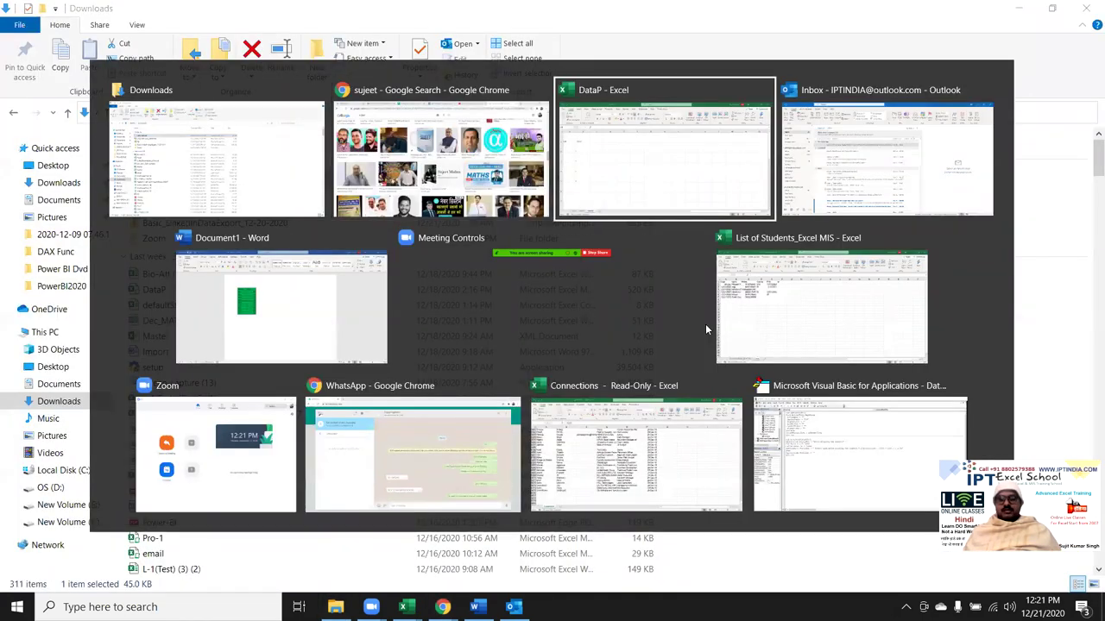
Step: Paste the copied portrait into Sheet8 and shrink it to a thumbnail in B2
key(ctrl+v)
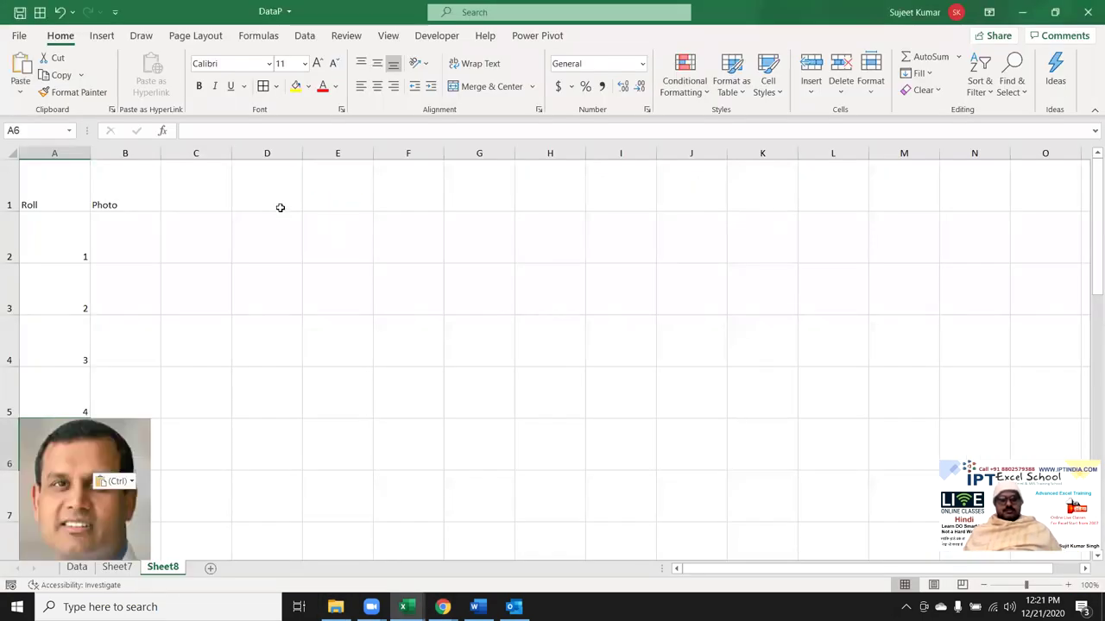
drag(68, 530, 318, 368)
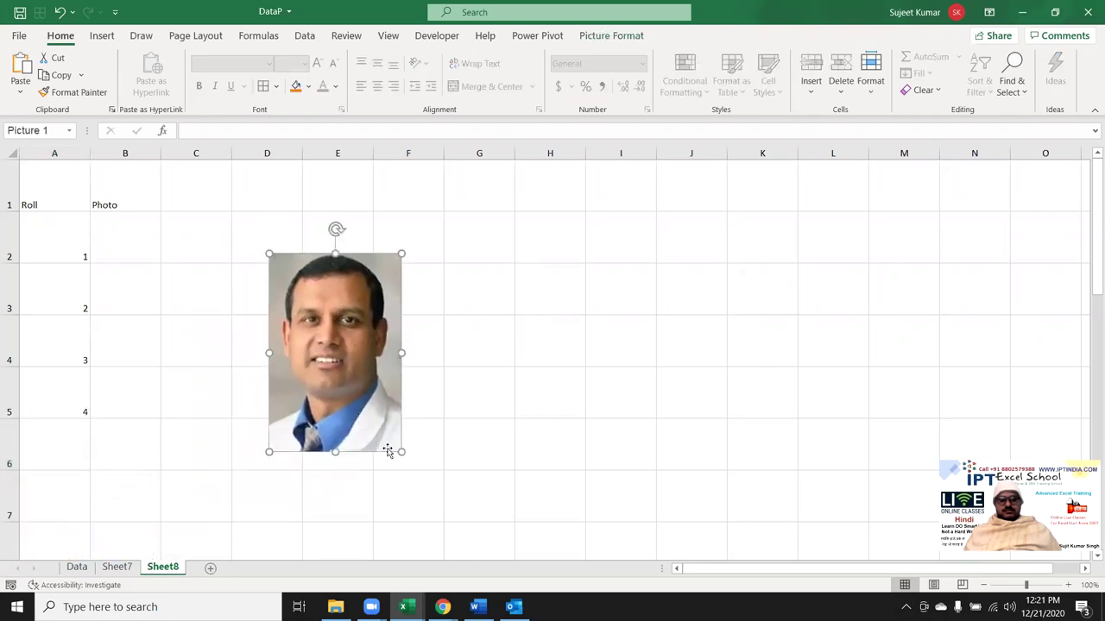
mouse_move(398, 452)
mouse_down()
mouse_move(296, 330)
mouse_move(312, 322)
mouse_move(147, 242)
mouse_move(157, 250)
mouse_move(121, 252)
mouse_move(150, 242)
mouse_up()
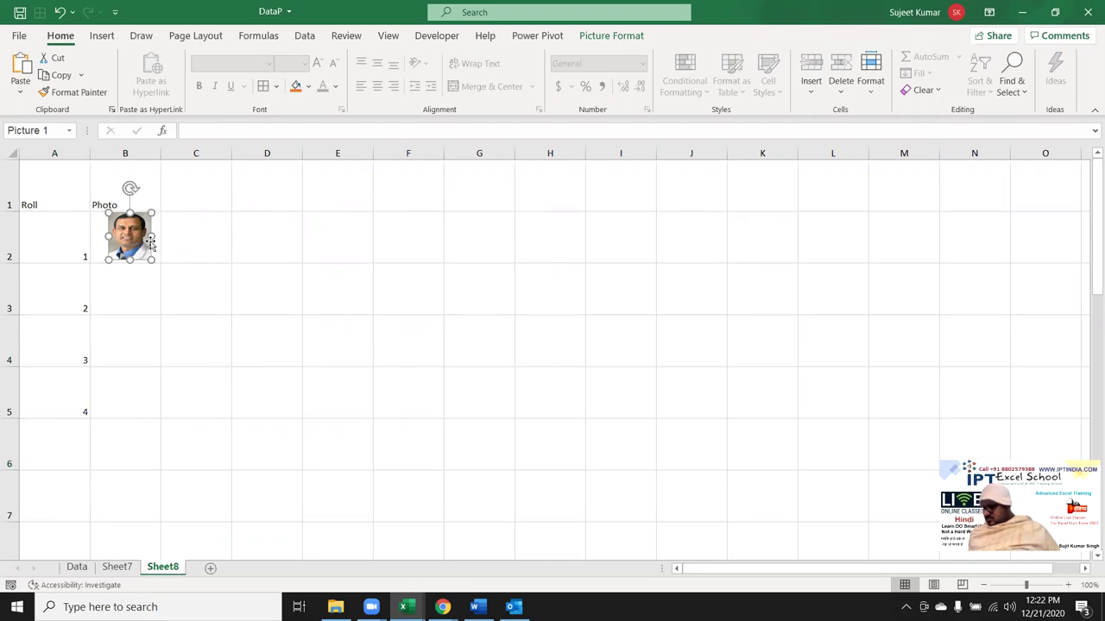
click(239, 311)
key(alt+Tab)
key(alt+Tab)
key(Tab)
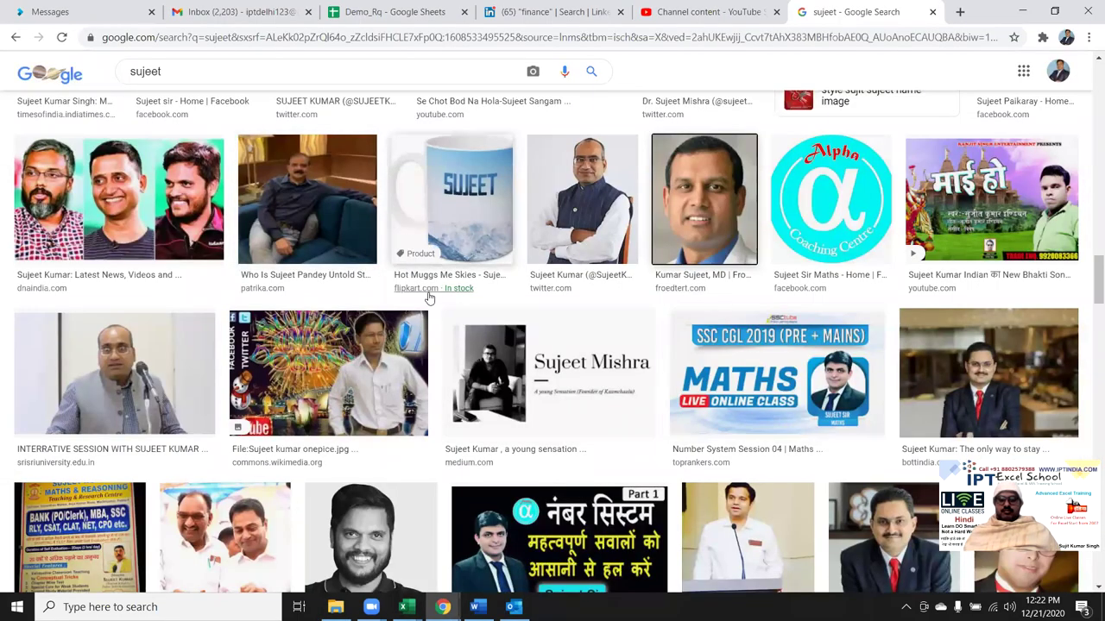
Step: Copy a second portrait from Chrome and paste it as a thumbnail in B3
right_click(611, 202)
click(649, 349)
key(alt+Tab)
key(alt+Tab)
key(Tab)
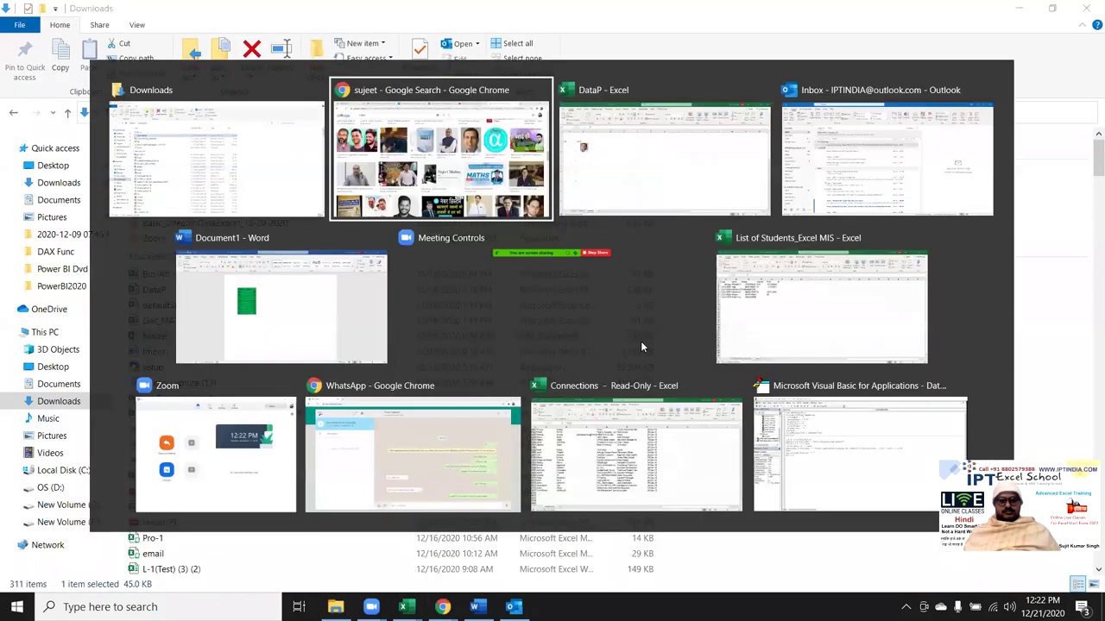
key(ctrl+v)
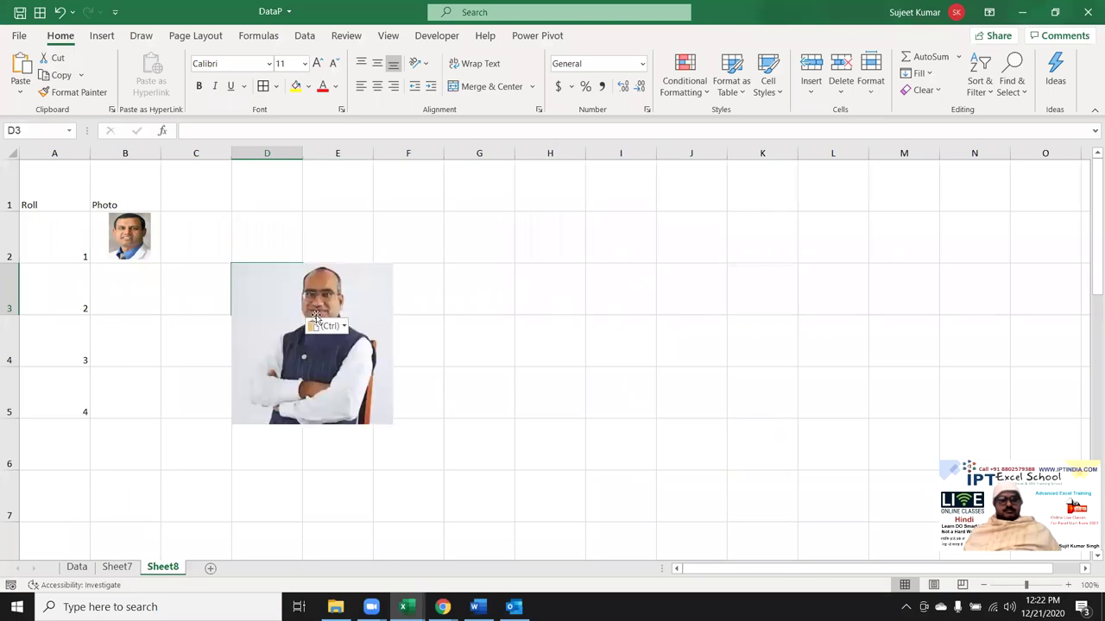
drag(315, 309, 525, 263)
mouse_move(601, 378)
mouse_down()
mouse_move(488, 263)
mouse_move(142, 297)
mouse_up()
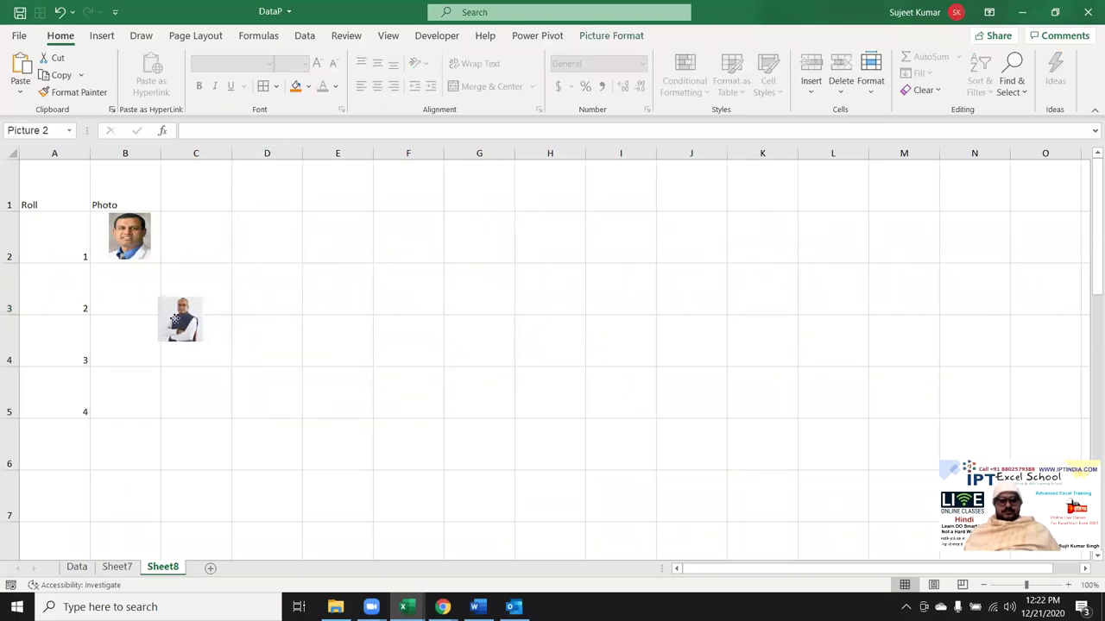
click(300, 312)
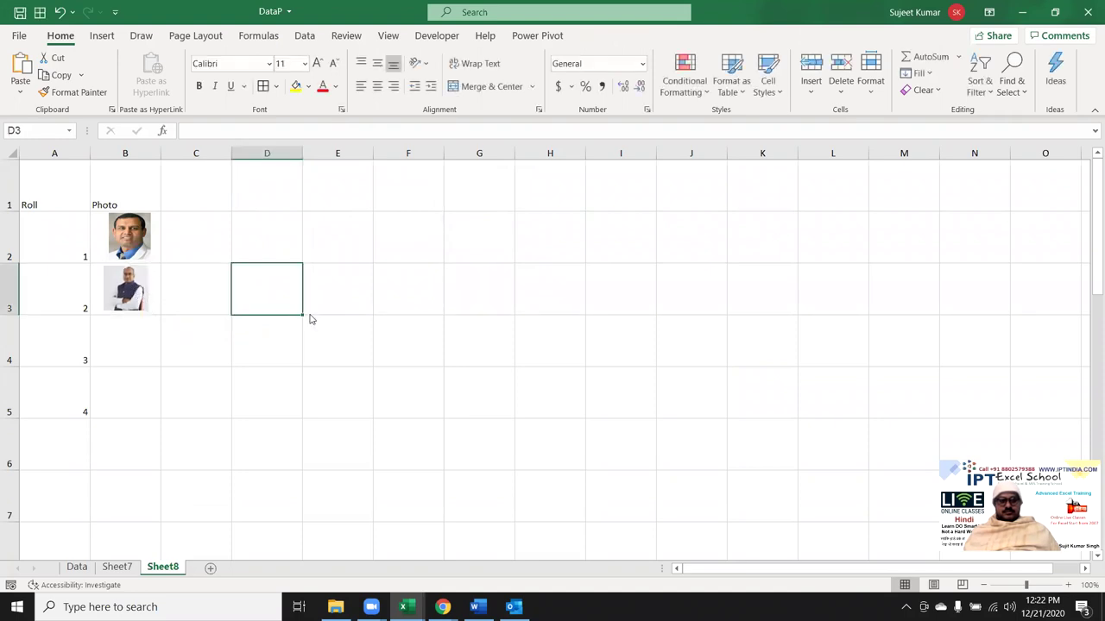
Step: Copy the black-and-white portrait and paste it as a thumbnail in B4 beside roll 3
key(alt+Tab)
key(alt+Tab)
key(Tab)
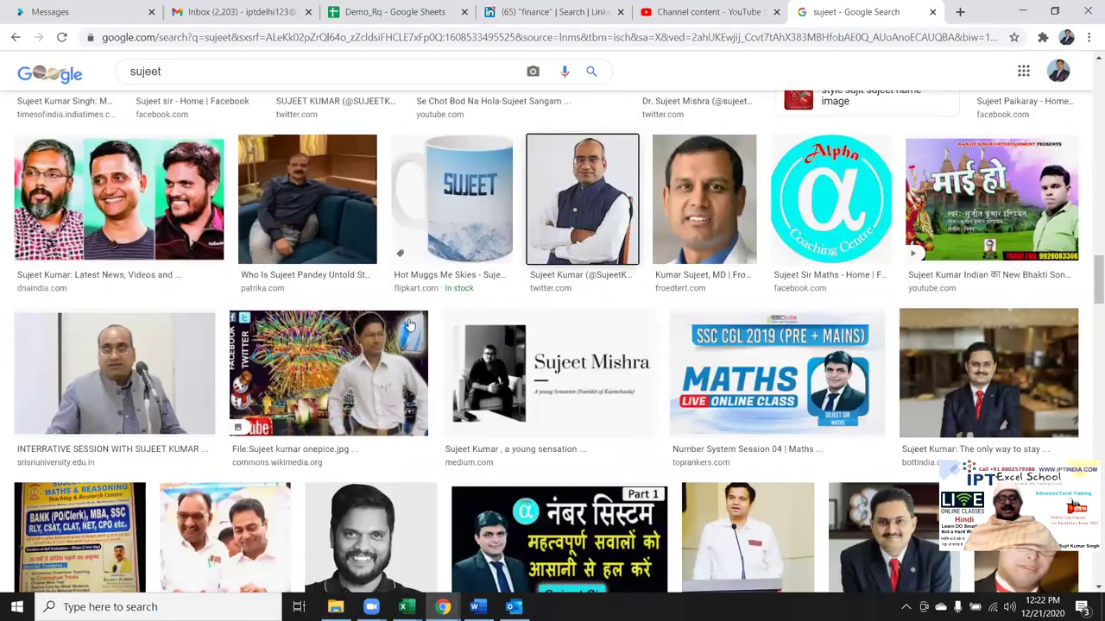
scroll(398, 373, down, 1)
scroll(398, 373, down, 2)
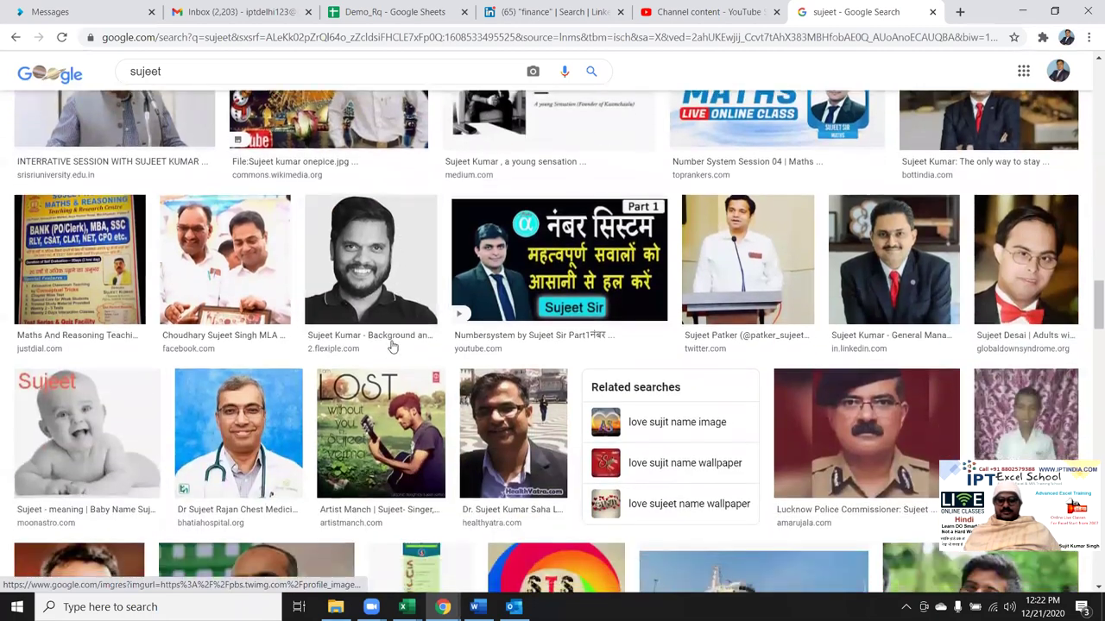
right_click(377, 272)
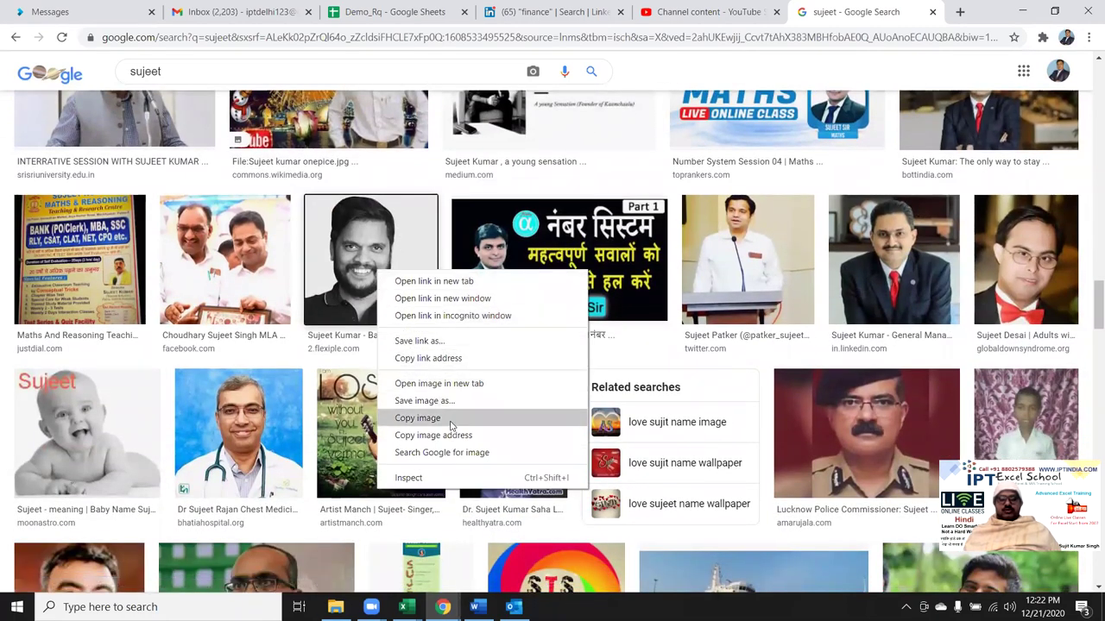
click(417, 417)
key(alt+Tab)
key(alt+Tab)
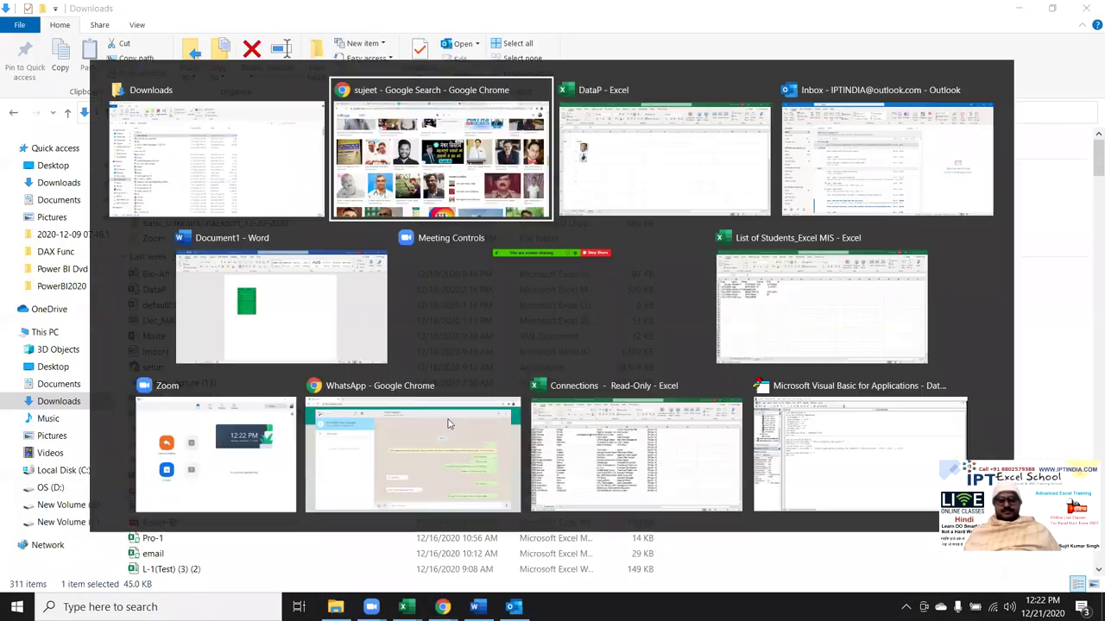
key(alt+Tab)
key(ctrl+v)
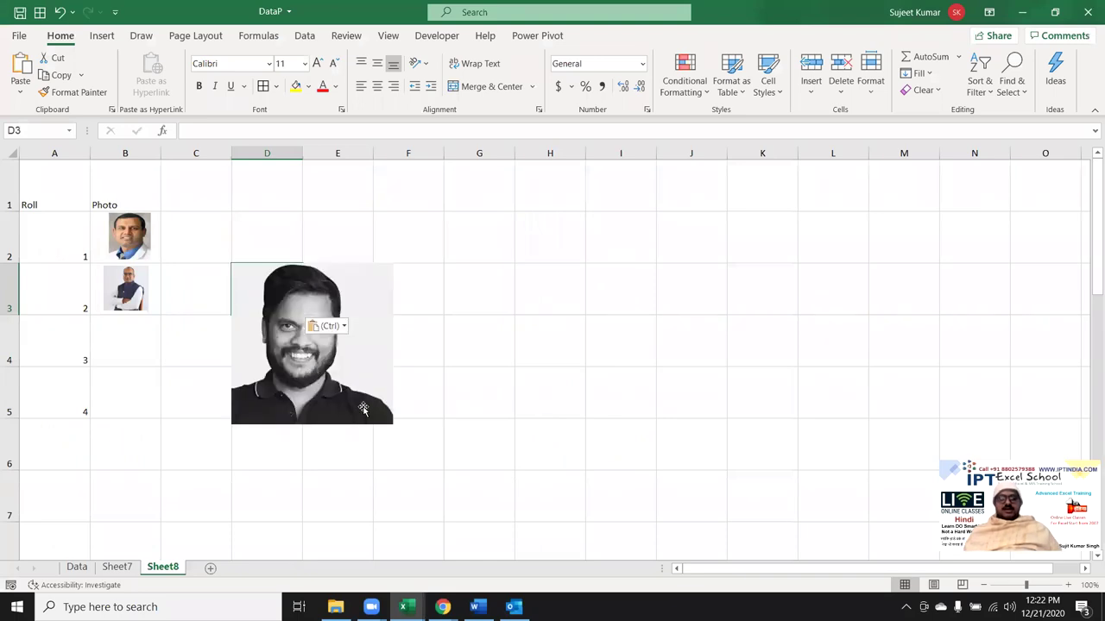
mouse_move(393, 424)
mouse_down()
mouse_move(281, 347)
mouse_move(281, 312)
mouse_move(134, 355)
mouse_move(136, 344)
mouse_move(141, 361)
mouse_up()
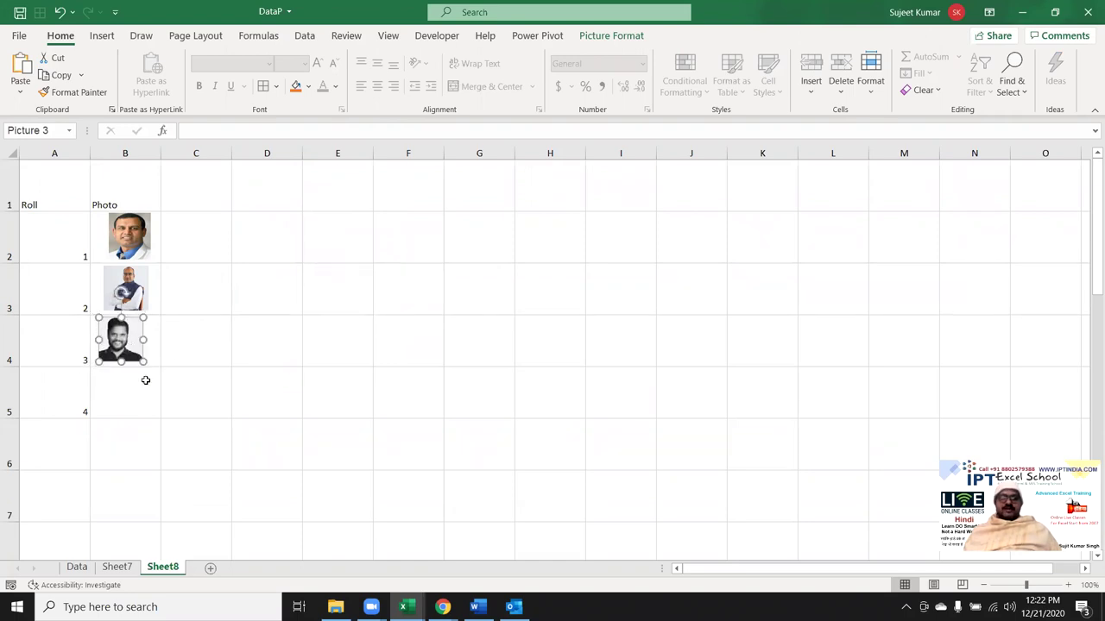
click(142, 380)
Step: Copy a doctor's photo from the image results
key(alt+Tab)
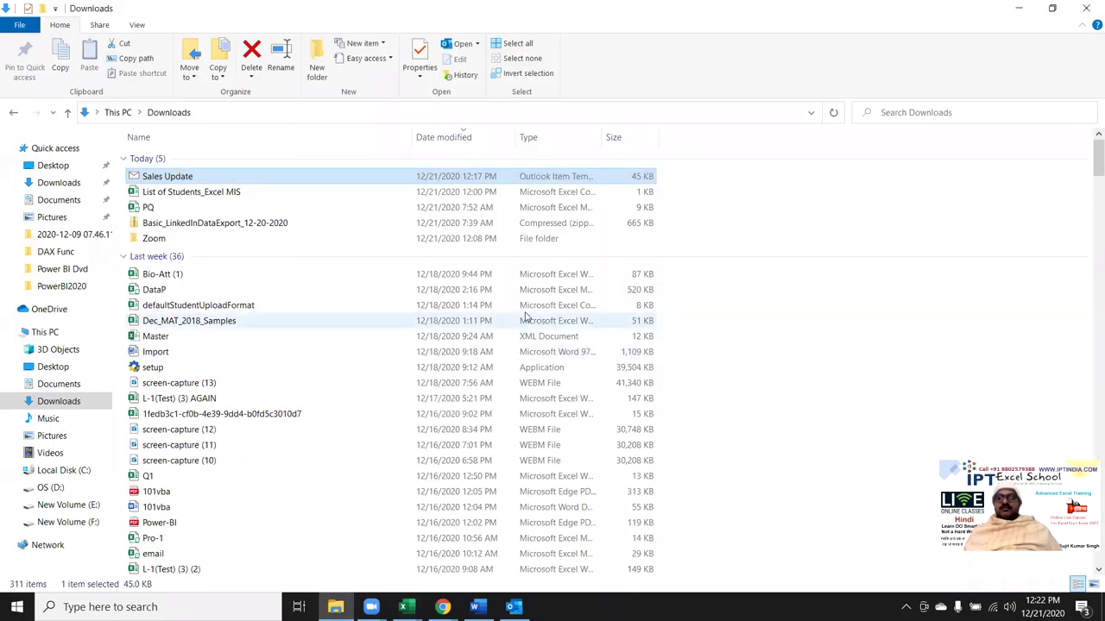
key(alt+Tab)
key(alt+Tab)
scroll(254, 298, down, 2)
scroll(255, 297, down, 1)
right_click(243, 289)
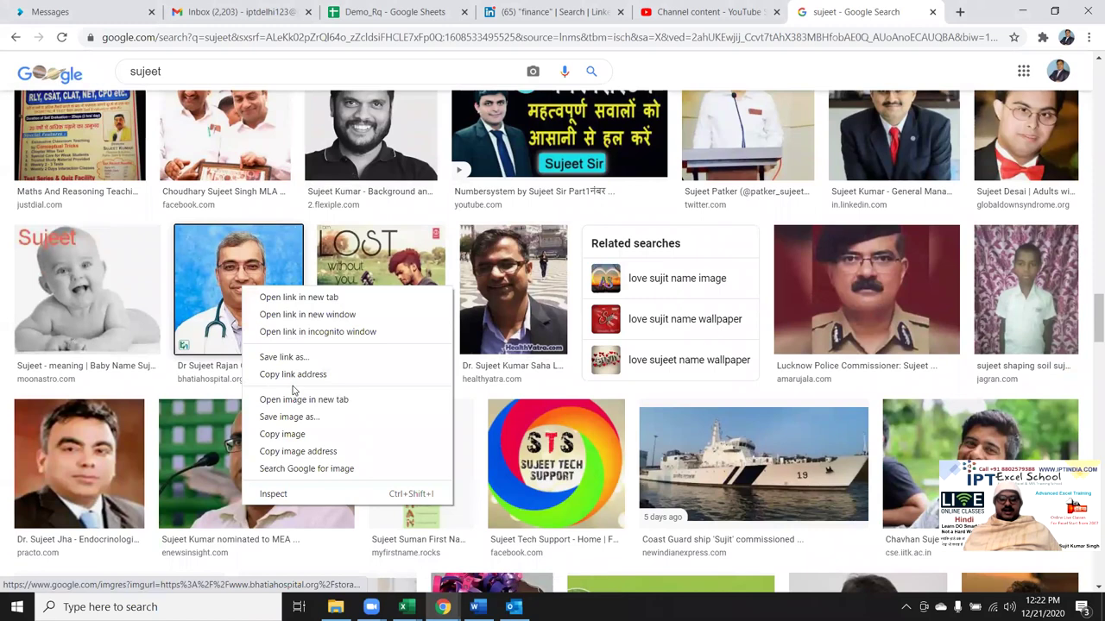
click(282, 434)
key(alt+Tab)
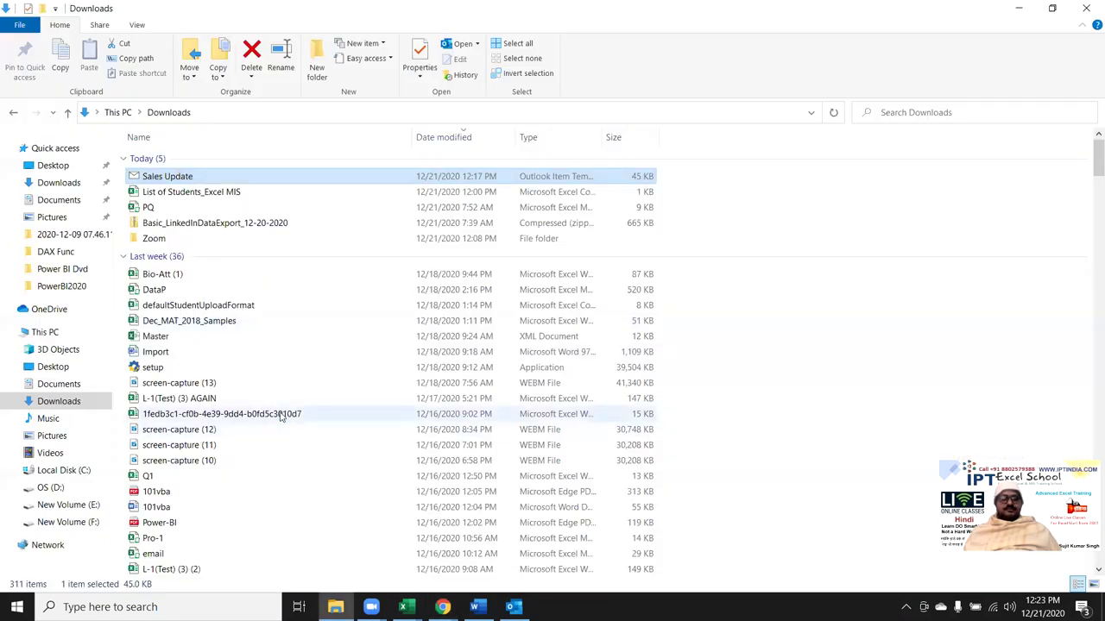
key(alt+Tab)
key(Tab)
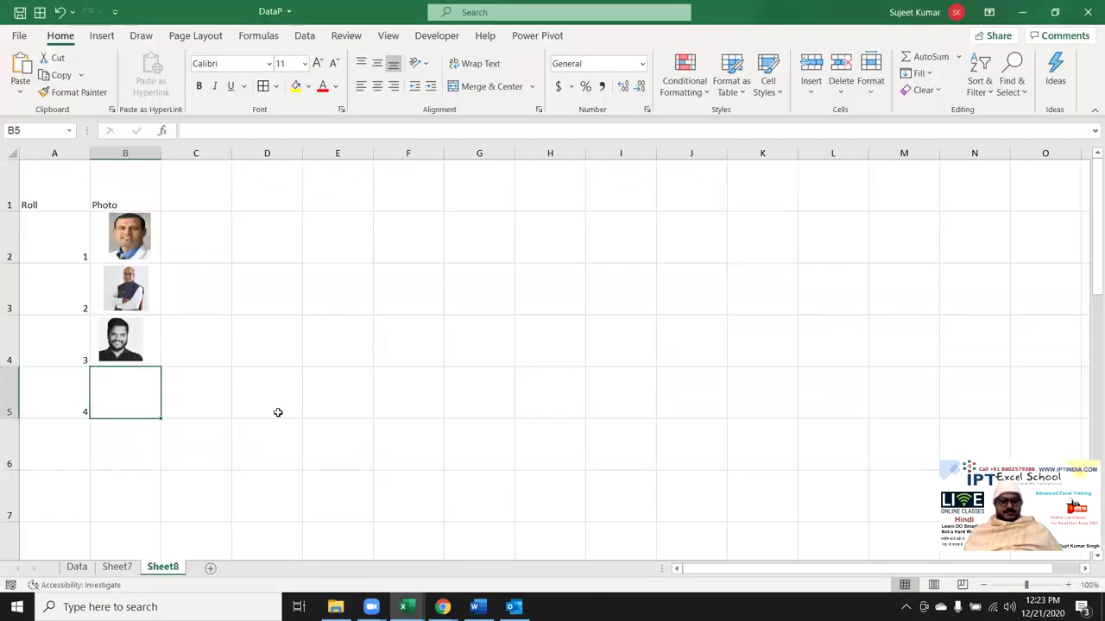
Step: Paste the doctor's photo and shrink it into B5 beside roll 4, then select G1
key(ctrl+v)
drag(223, 455, 483, 287)
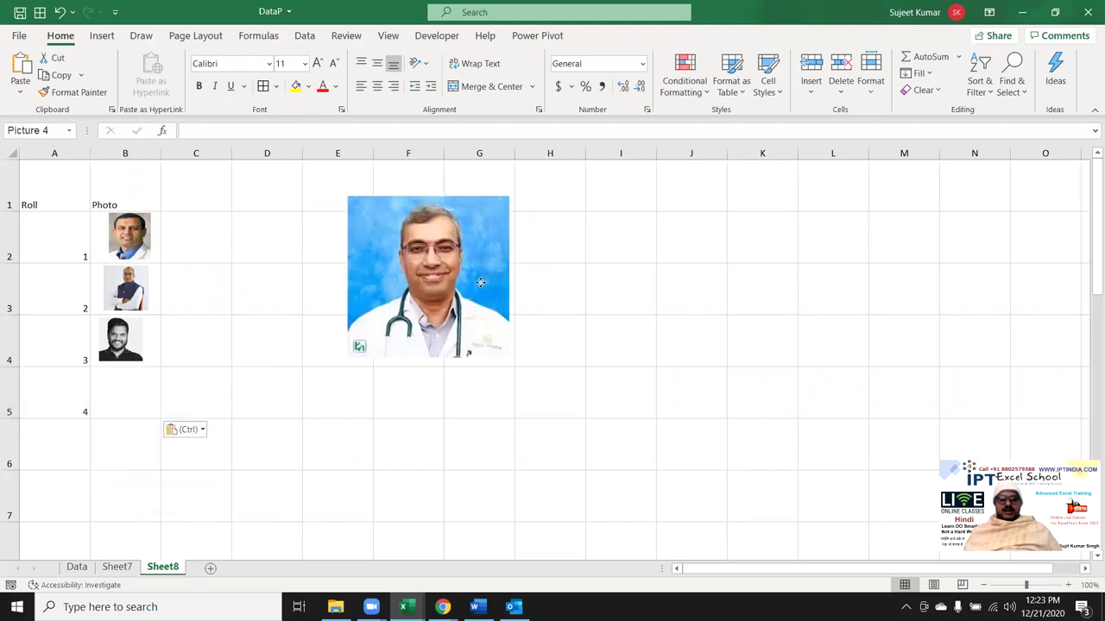
mouse_move(510, 359)
mouse_down()
mouse_move(375, 238)
mouse_move(130, 407)
mouse_up()
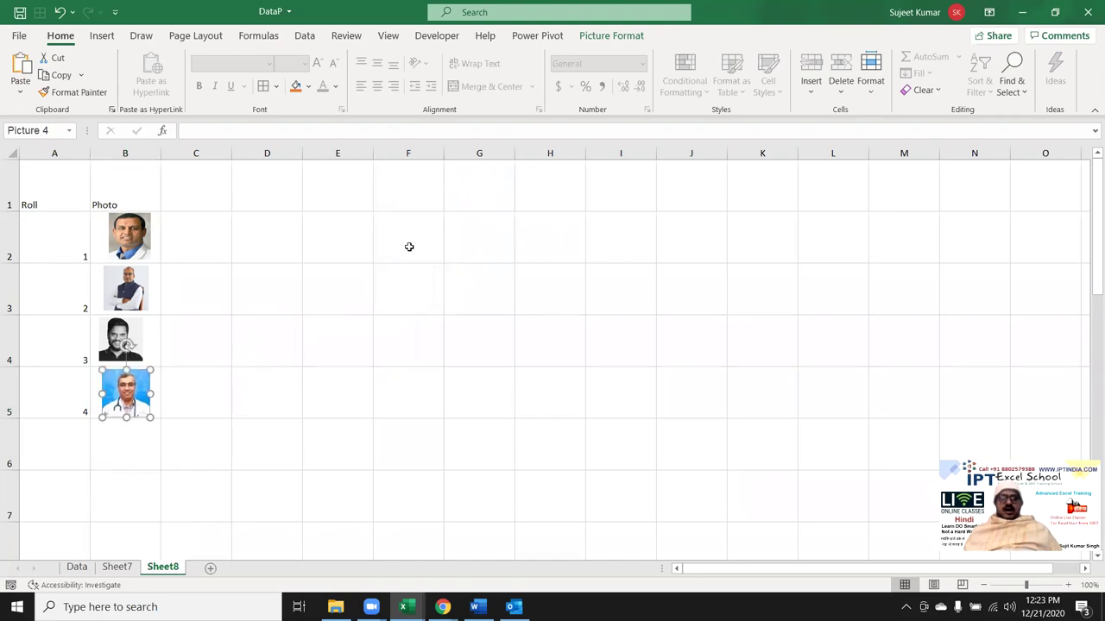
click(508, 191)
Step: Enter roll number 1 in G1 and =MATCH(G1,A:A,0) in H1, returning position 2
text(1)
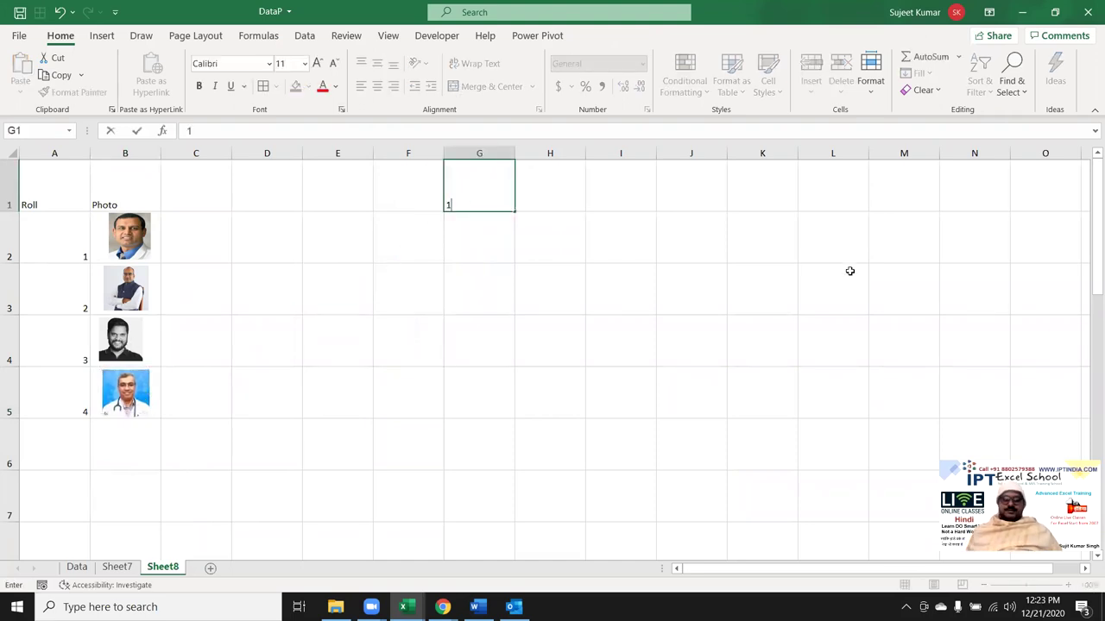
key(Tab)
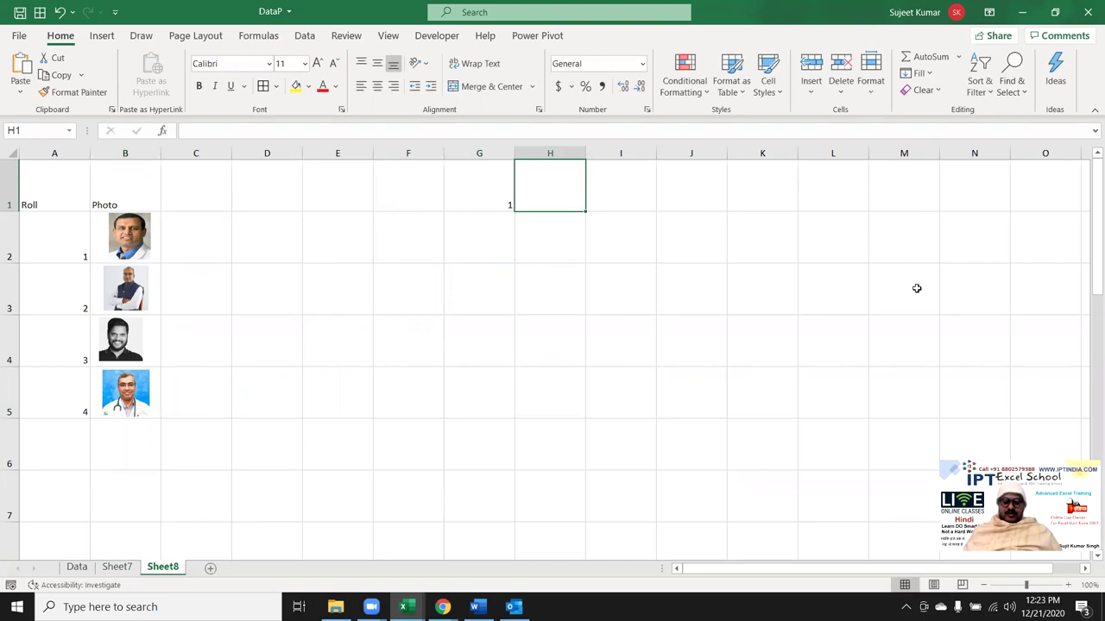
text(=mat)
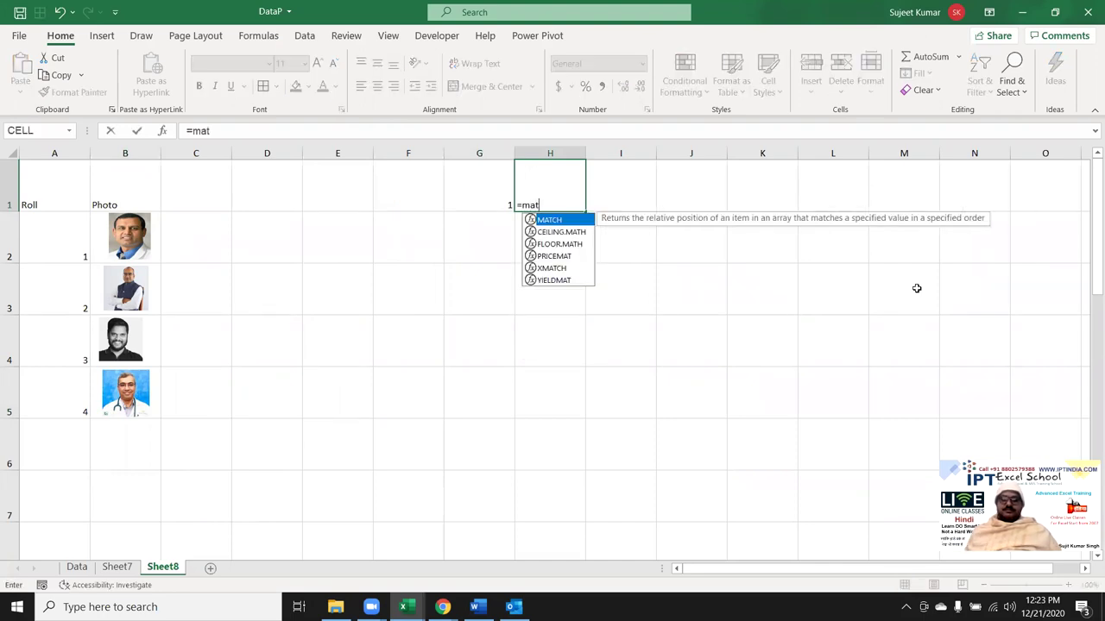
key(Tab)
key(Left)
text(,)
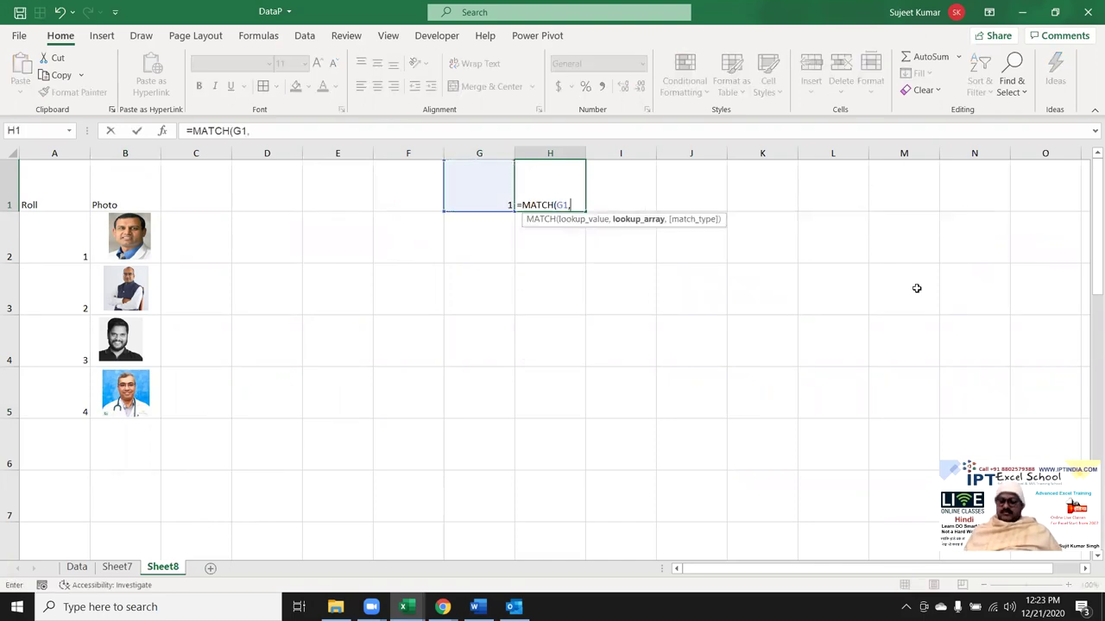
click(56, 152)
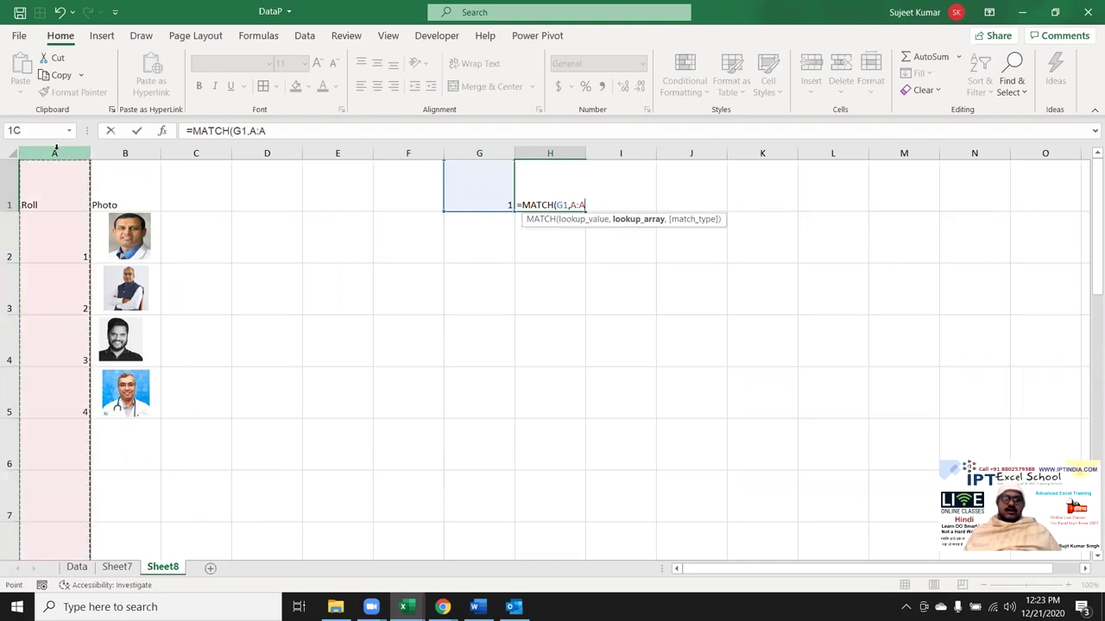
text(,0)
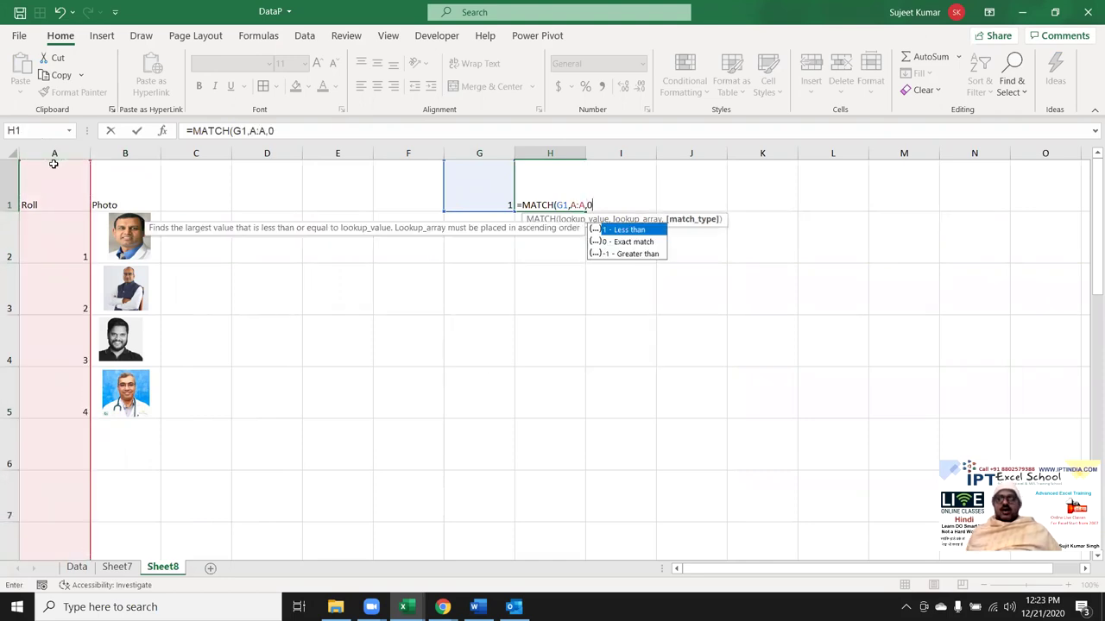
key(Return)
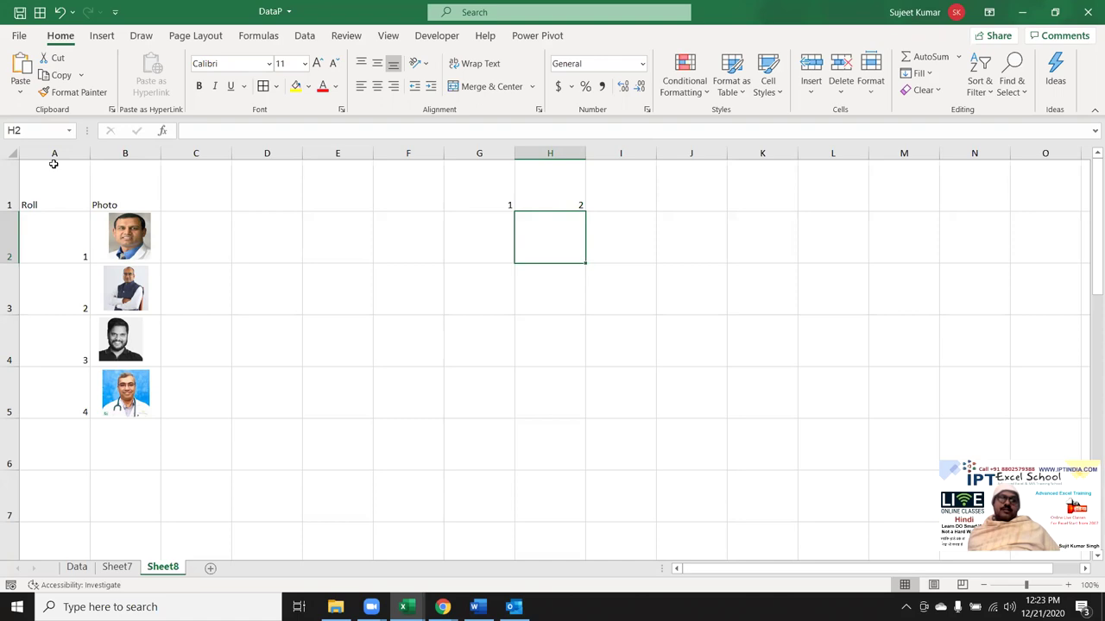
Step: Enter ="B"&H1 in I1 to build the cell address B2
key(Up)
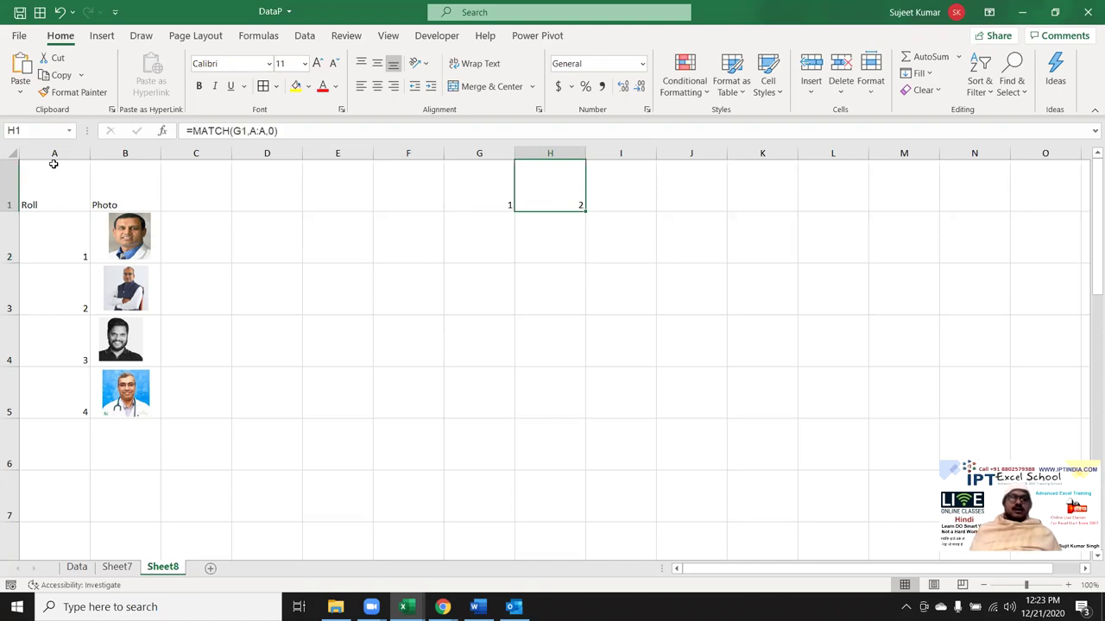
key(Right)
text(="B")
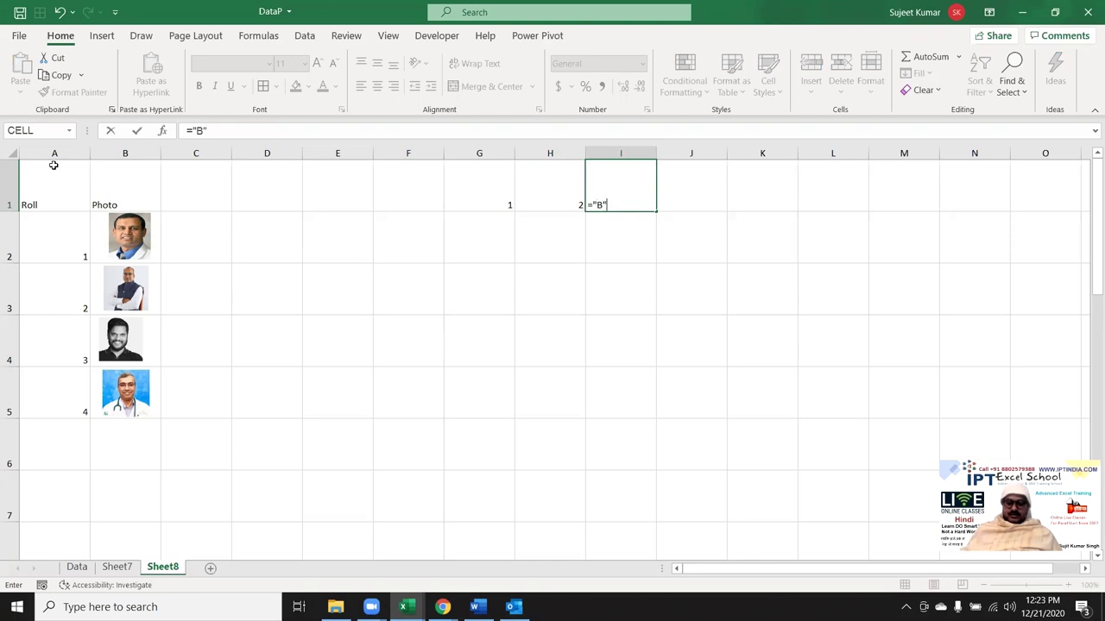
text(&)
key(Left)
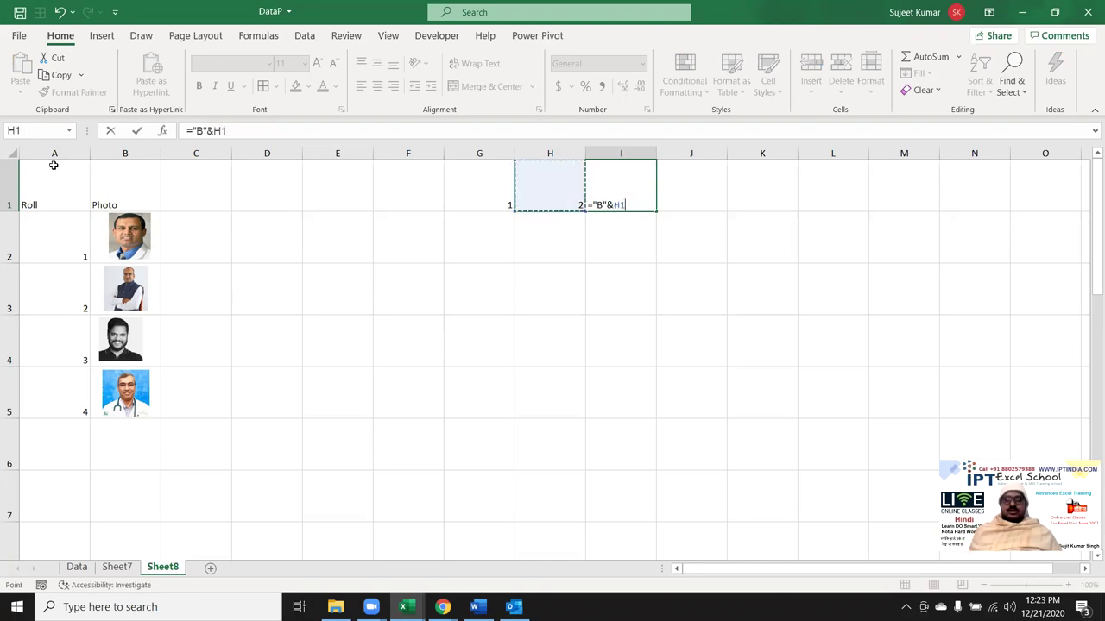
key(Return)
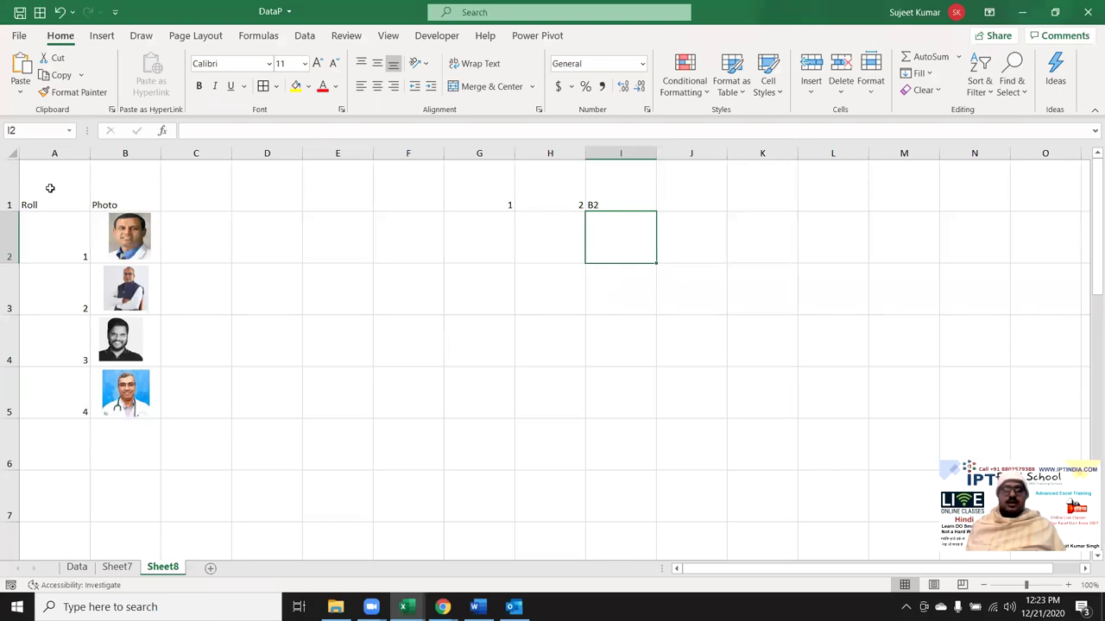
Step: Check G1's roll number and review H1's MATCH references without changing them
key(Up)
key(Left)
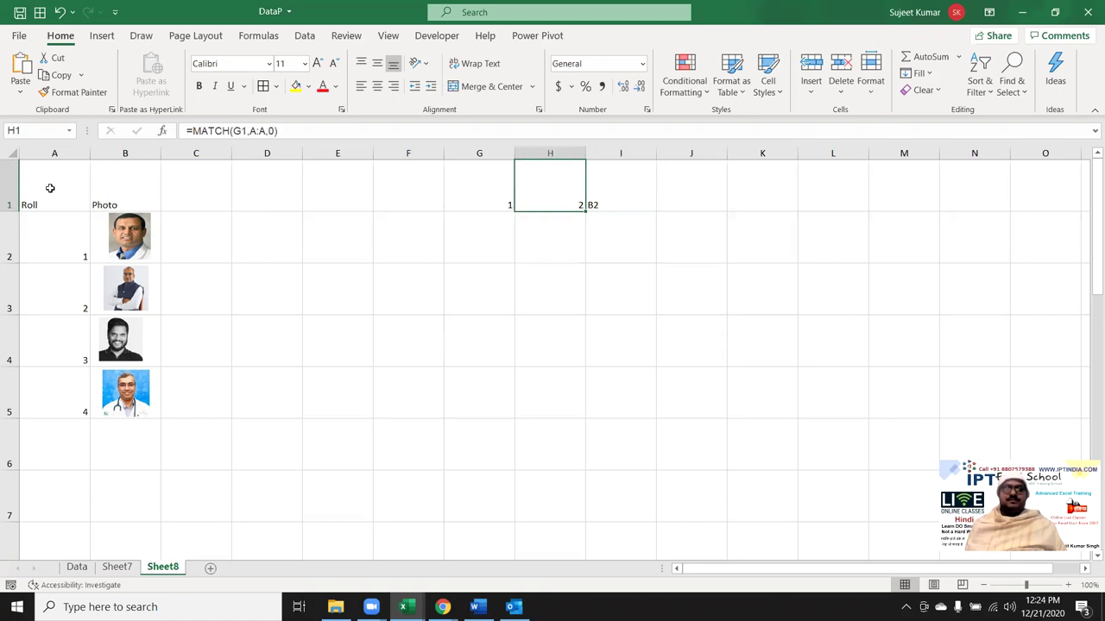
key(Left)
key(Right)
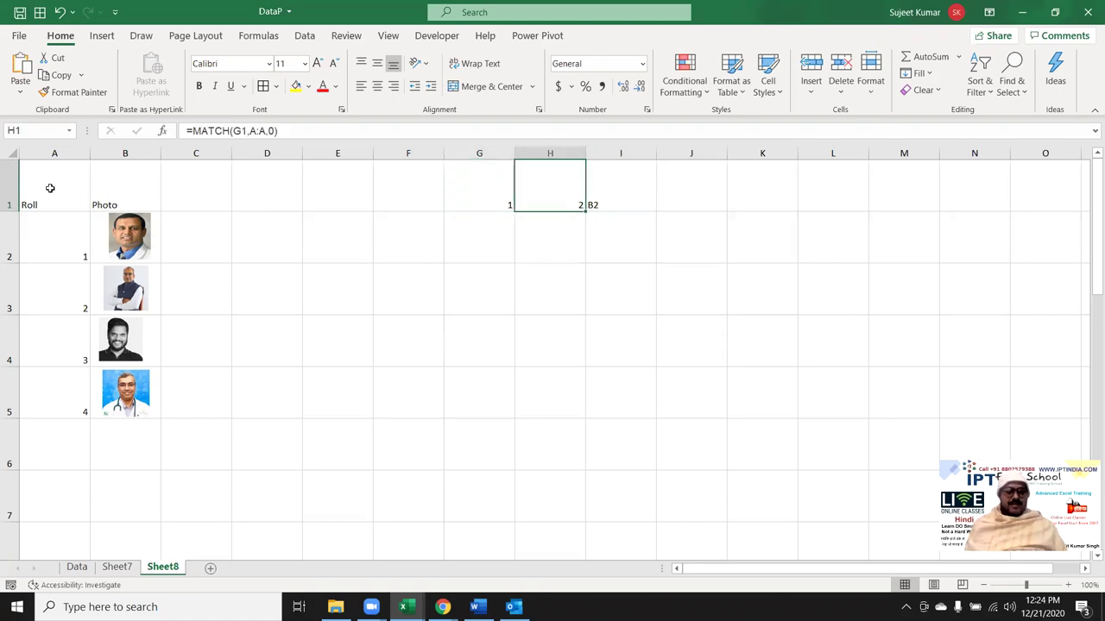
key(F2)
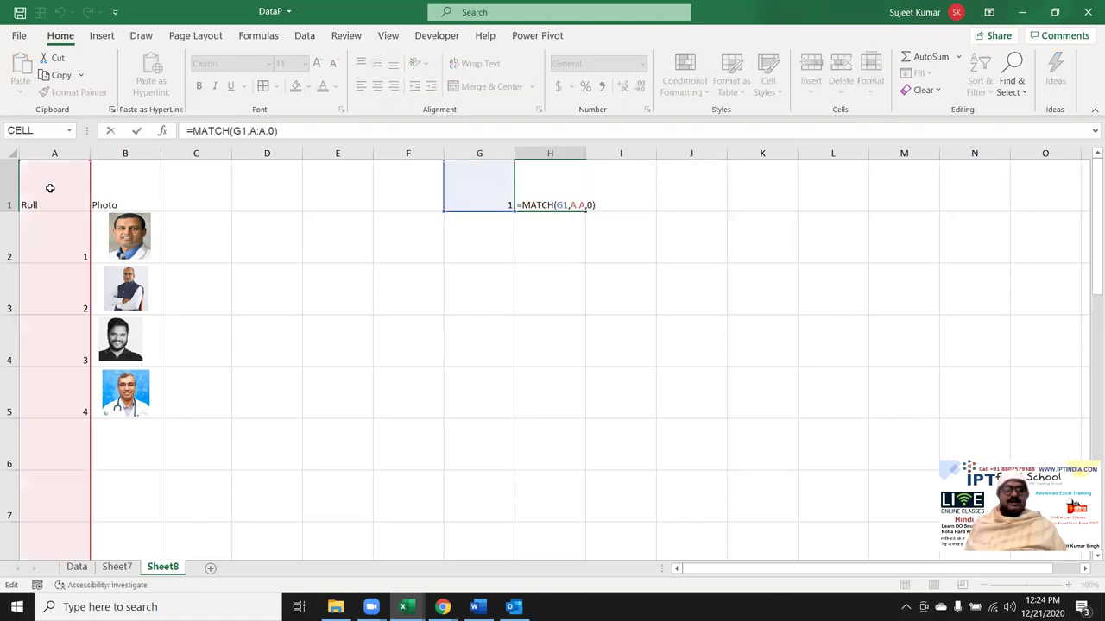
key(Escape)
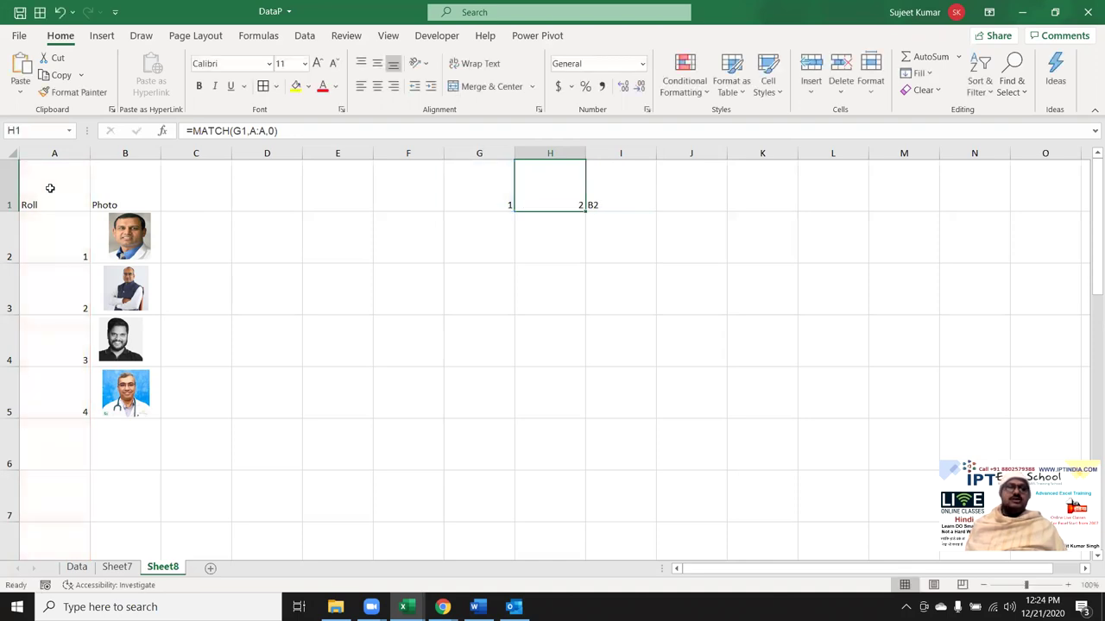
Step: Inspect I1's address formula, then recommit =MATCH(G1,A:A,0) in H1, still returning 2
key(Right)
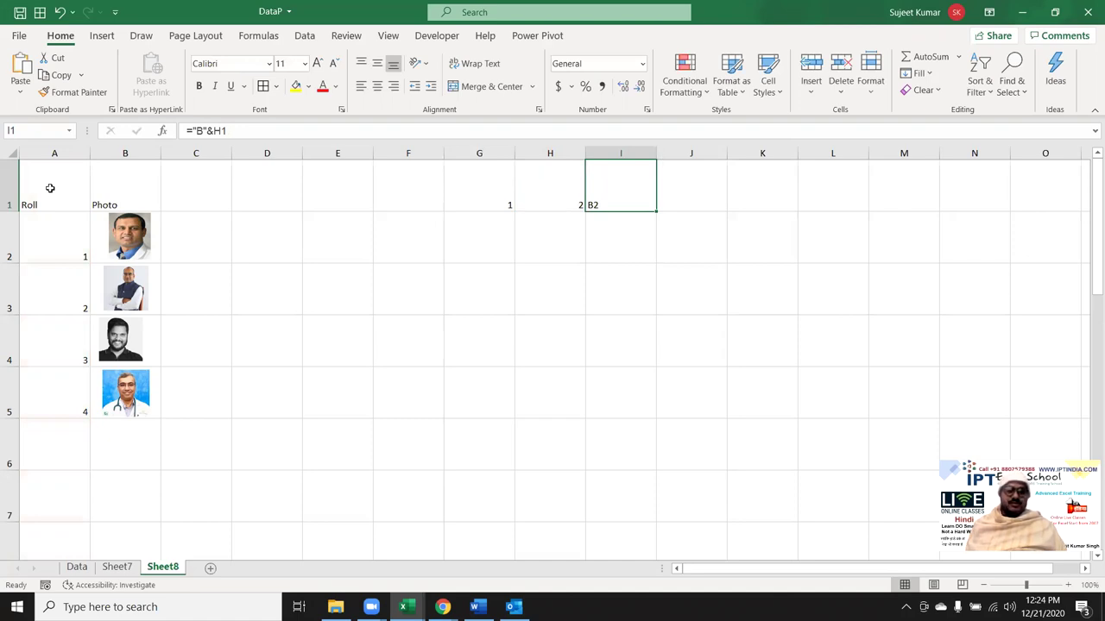
key(Left)
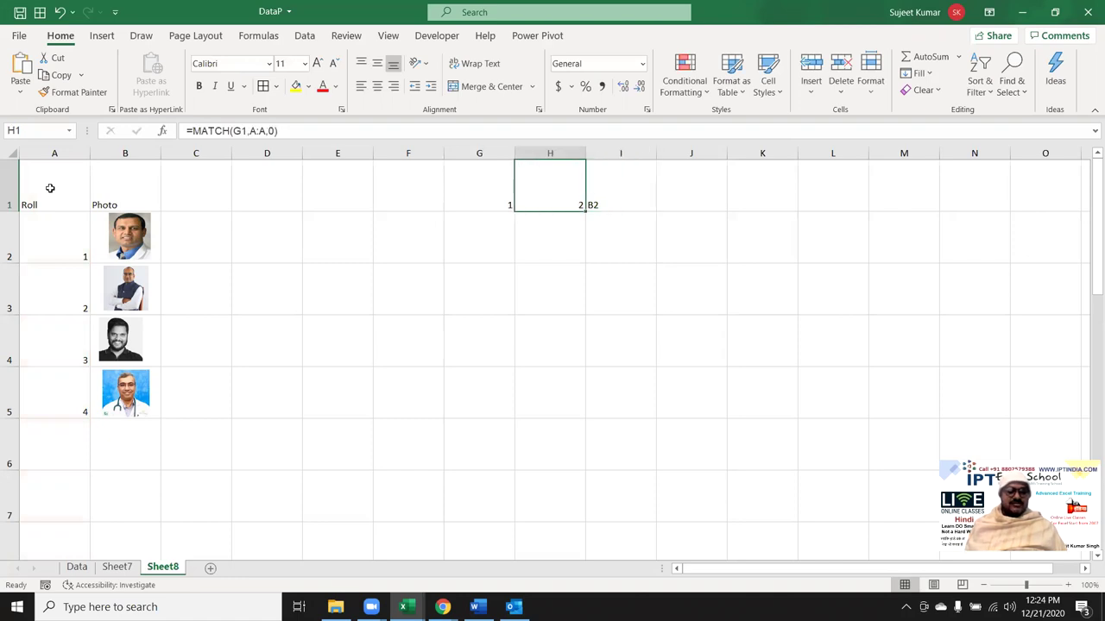
key(F2)
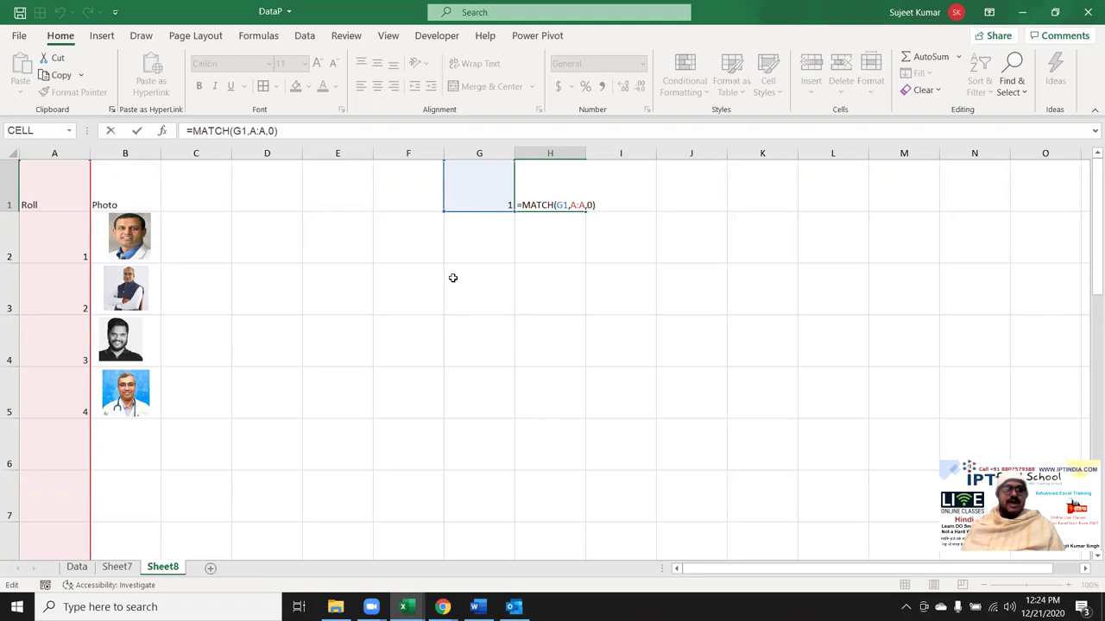
click(589, 204)
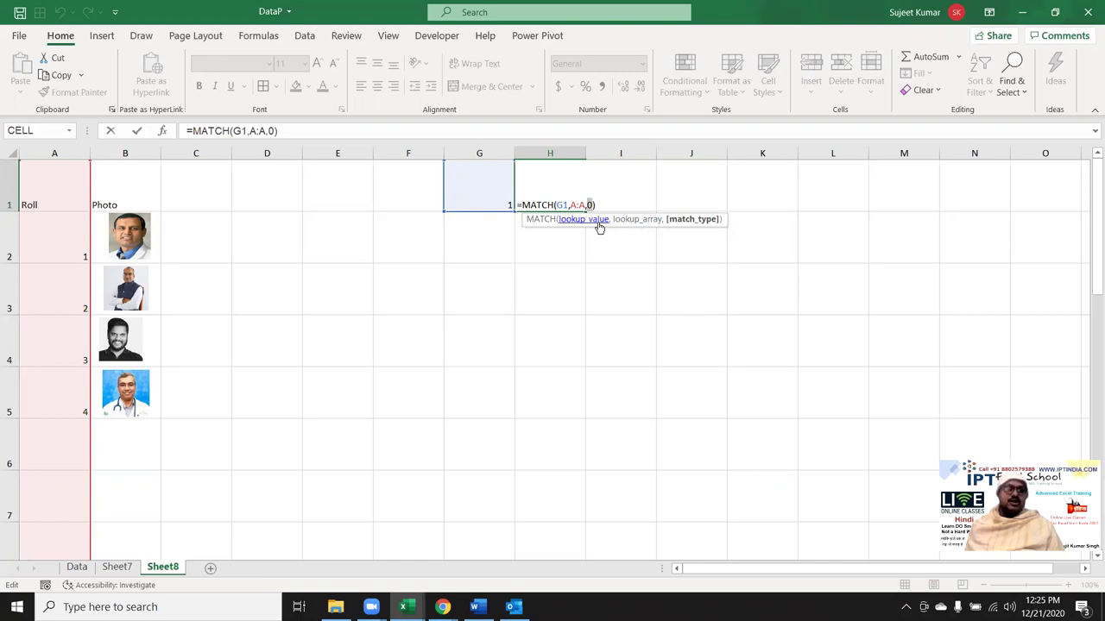
key(Return)
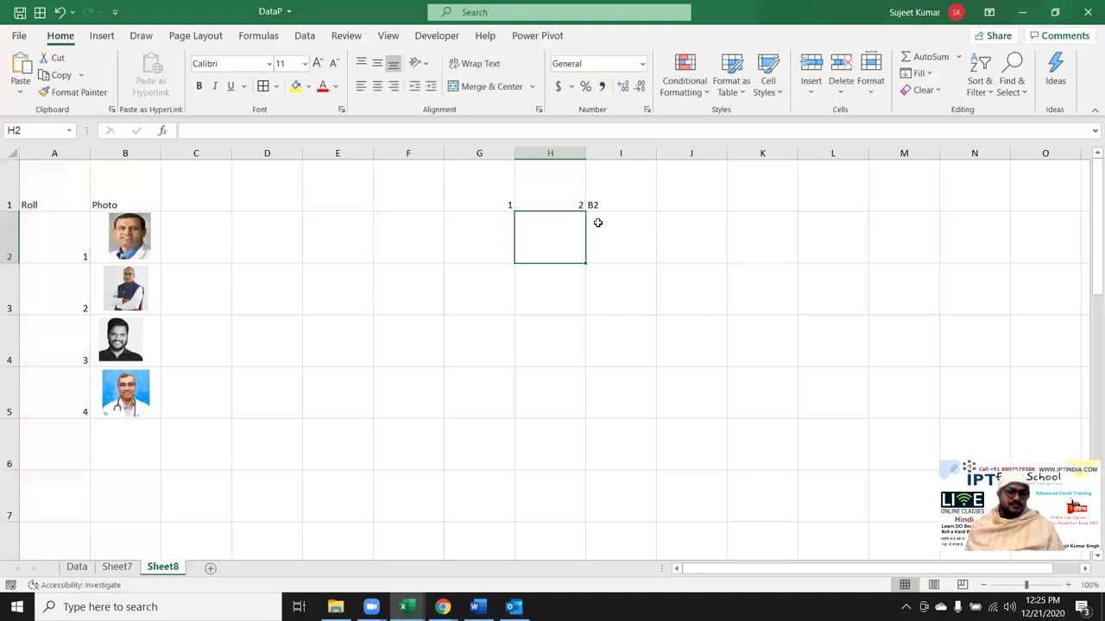
key(Up)
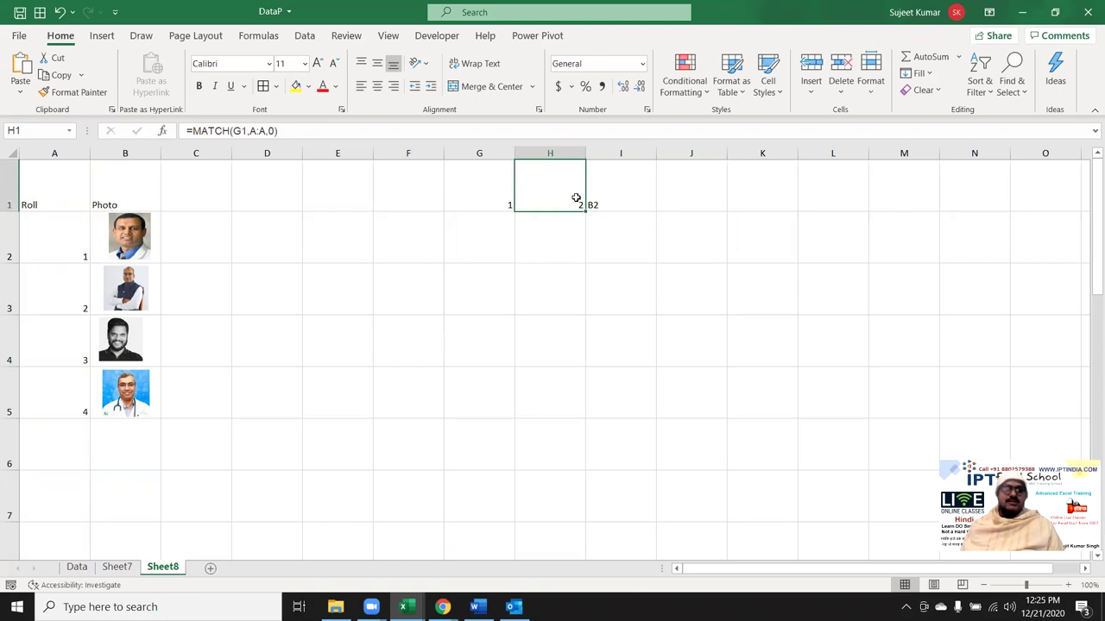
double_click(576, 198)
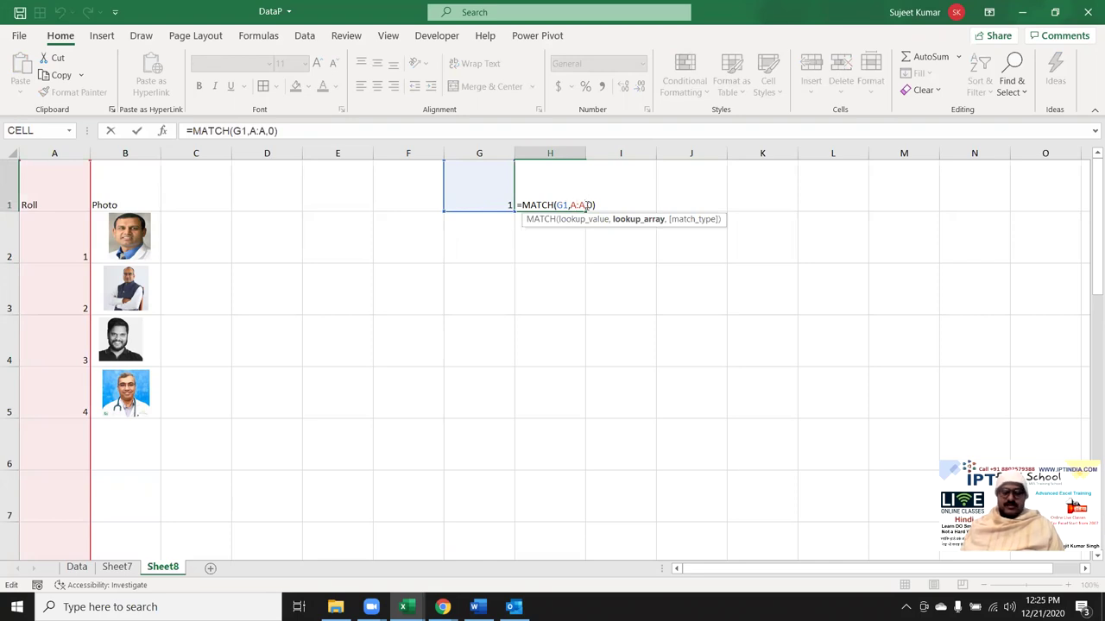
key(BackSpace)
key(BackSpace)
key(BackSpace)
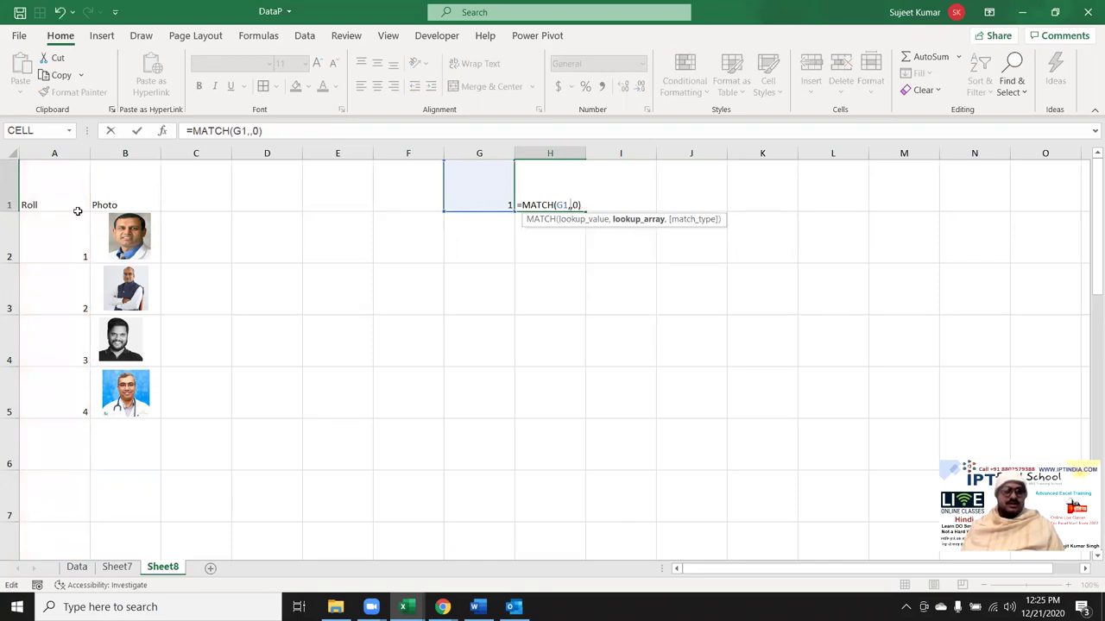
drag(58, 196, 59, 391)
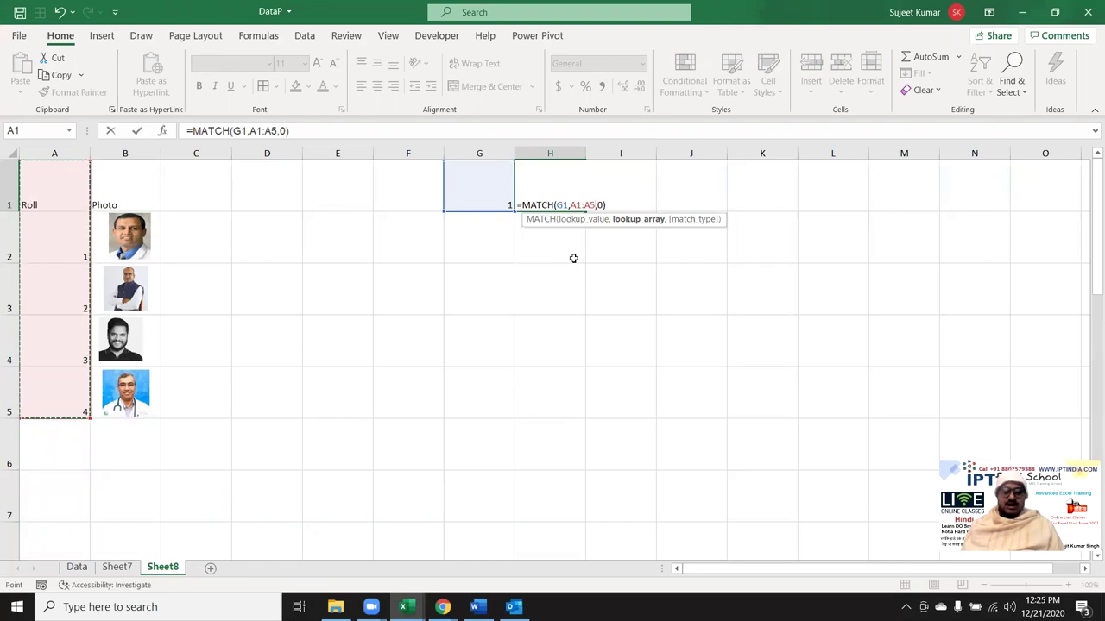
key(BackSpace)
key(BackSpace)
key(BackSpace)
key(BackSpace)
key(BackSpace)
click(69, 153)
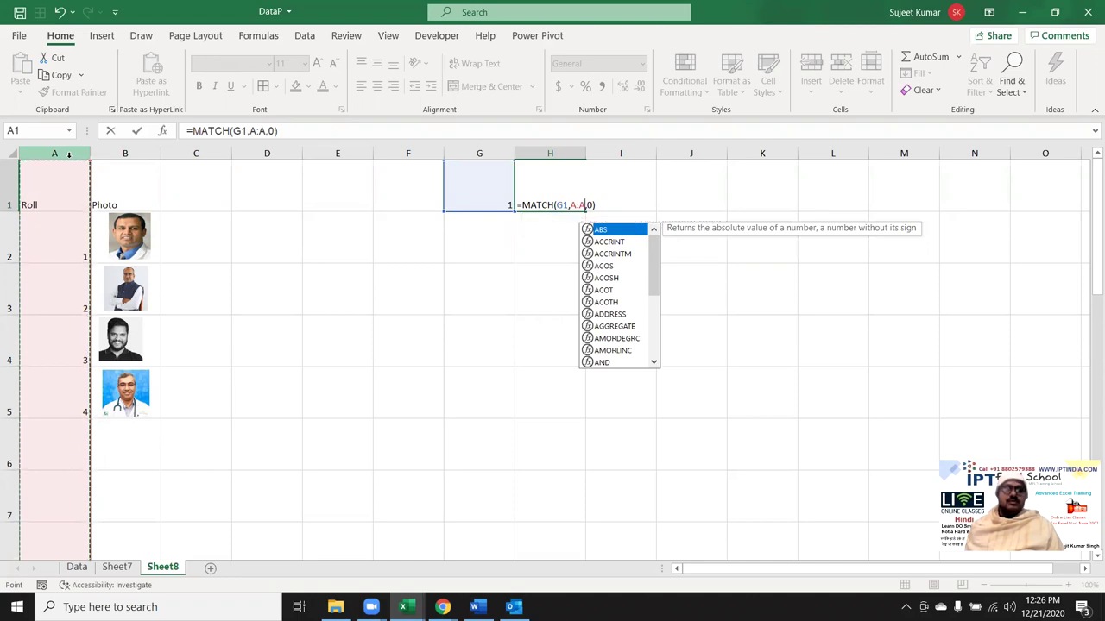
key(ctrl+Return)
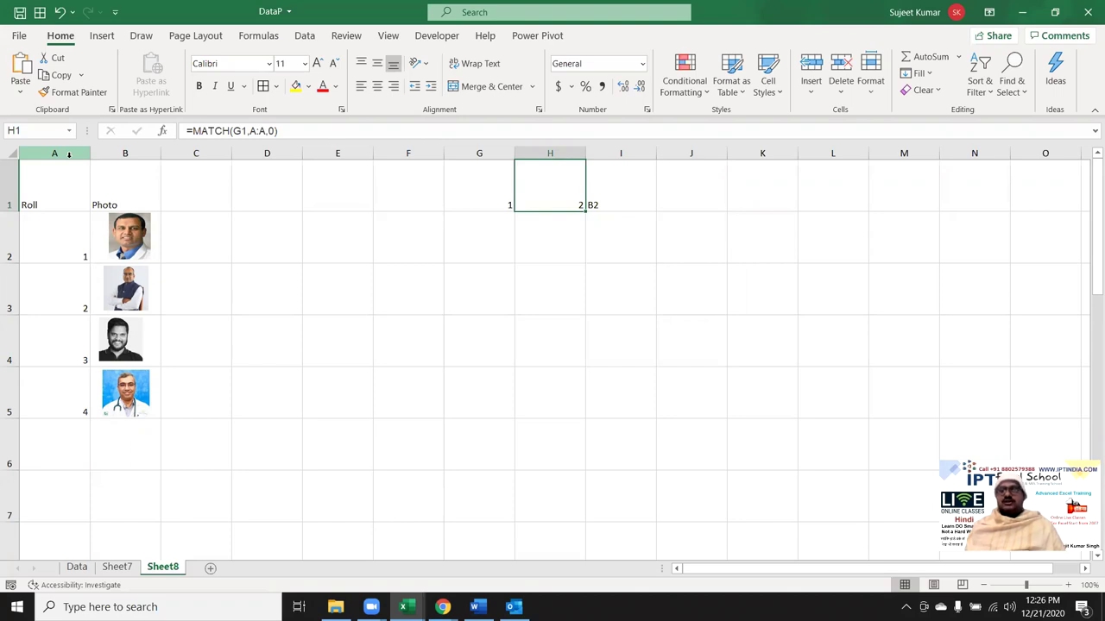
key(Right)
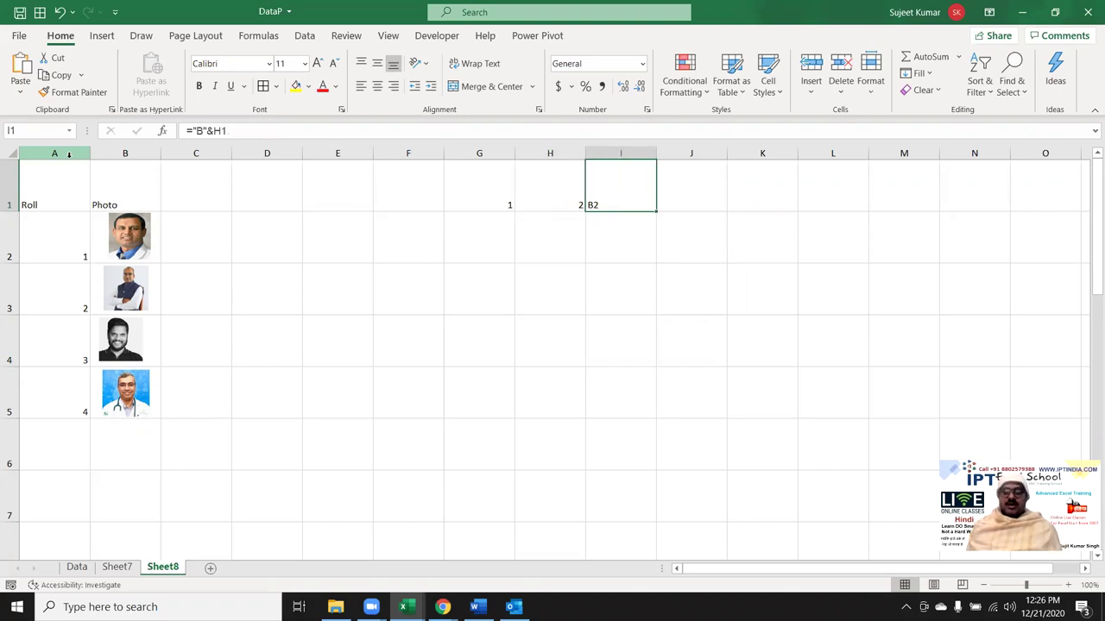
key(F2)
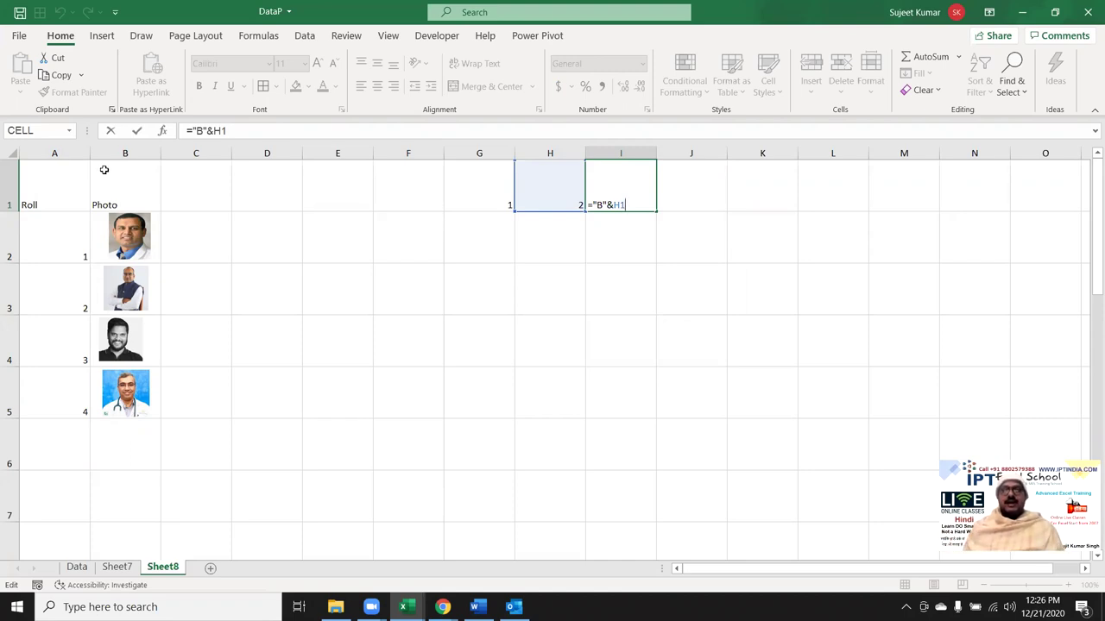
Step: Copy photo cell B2 and paste it into I2 as a linked picture
key(ctrl+Return)
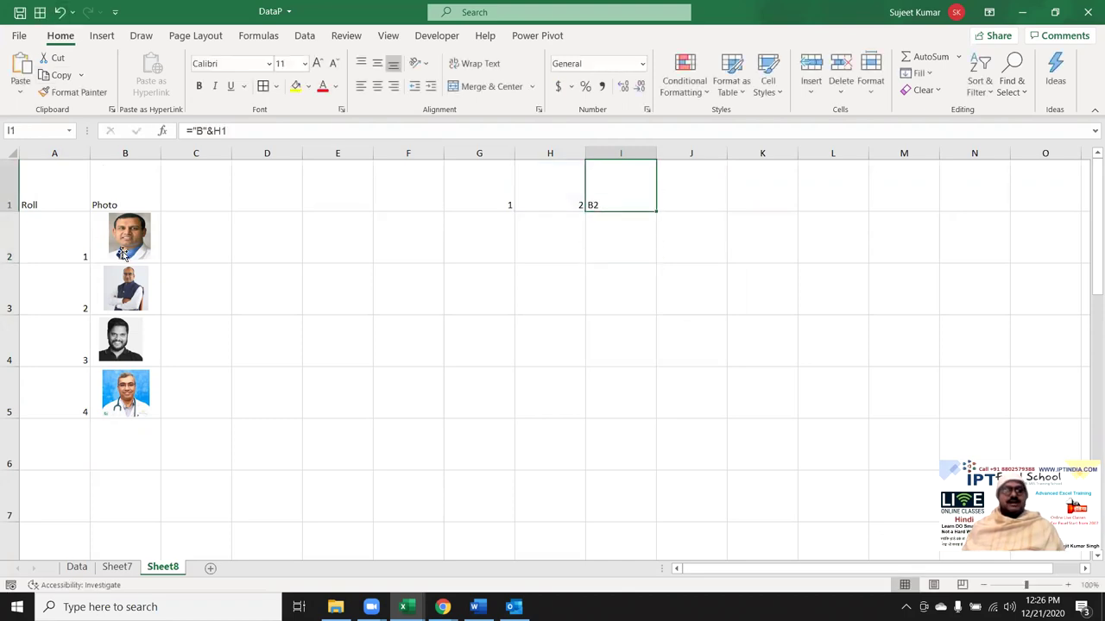
click(96, 230)
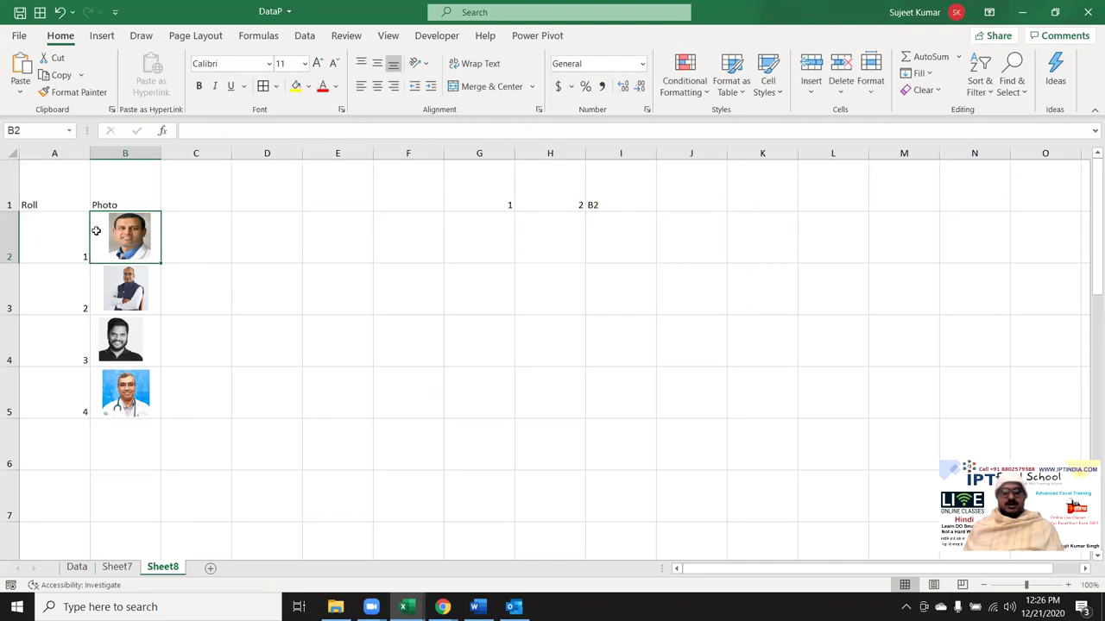
key(ctrl+c)
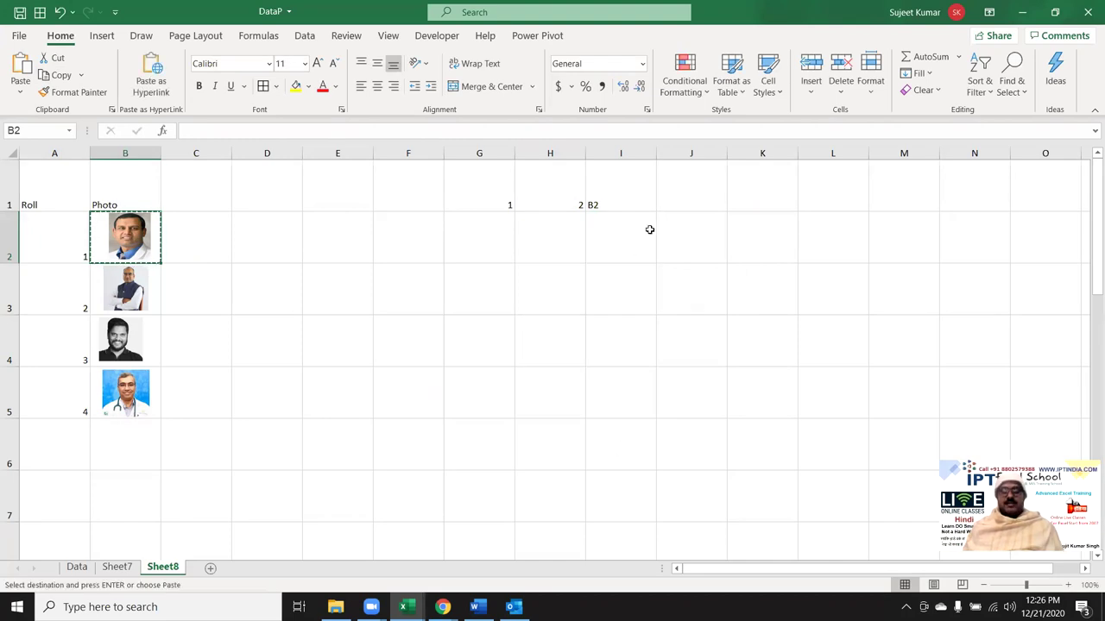
click(648, 229)
click(21, 90)
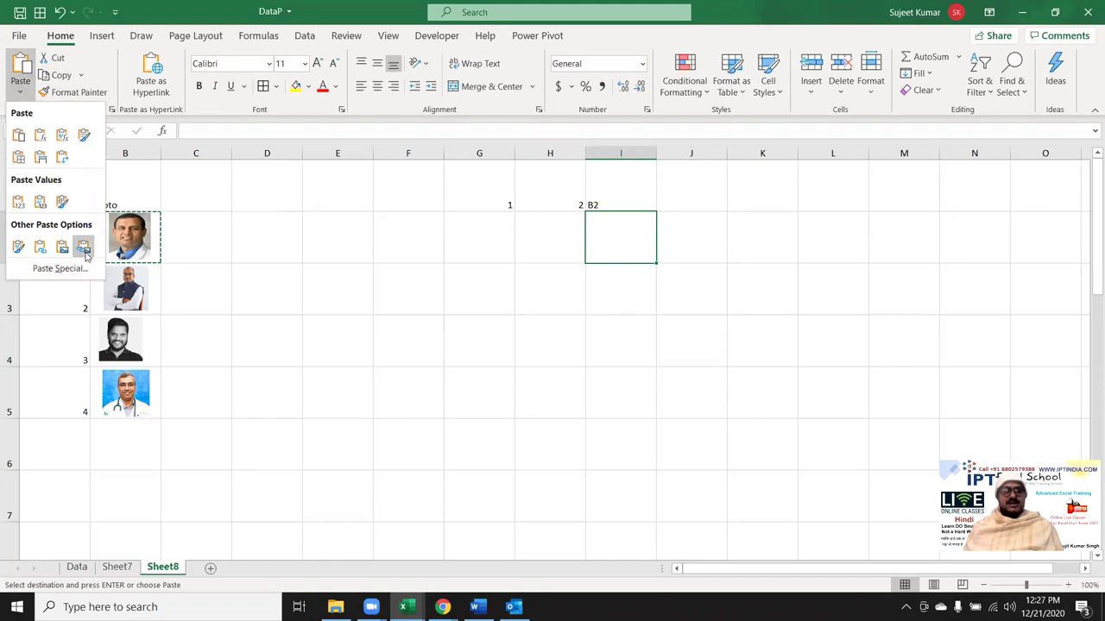
click(84, 247)
Step: Change the linked picture's formula from =$B$2 to the relative =B2
double_click(197, 130)
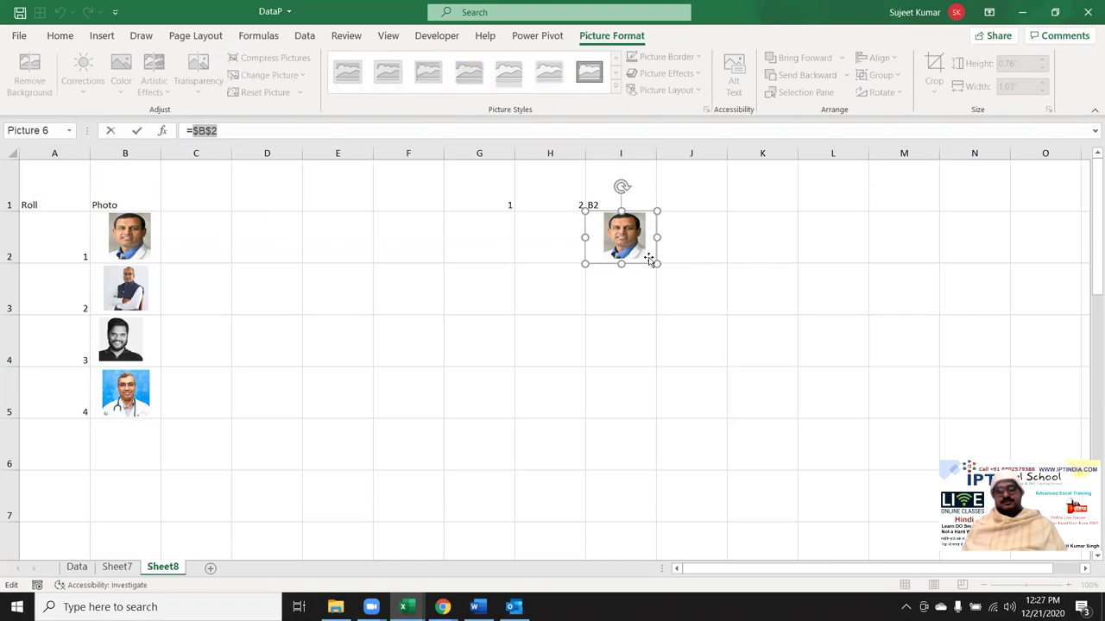
key(Return)
click(624, 357)
click(616, 255)
drag(616, 255, 605, 288)
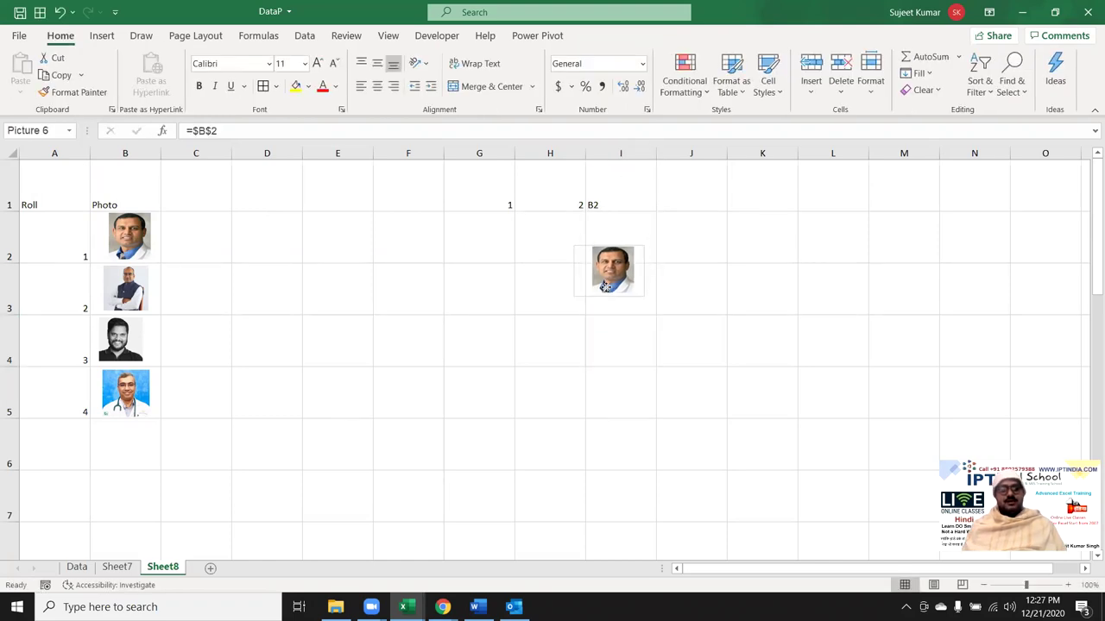
click(206, 130)
key(F4)
key(F4)
key(F4)
key(Return)
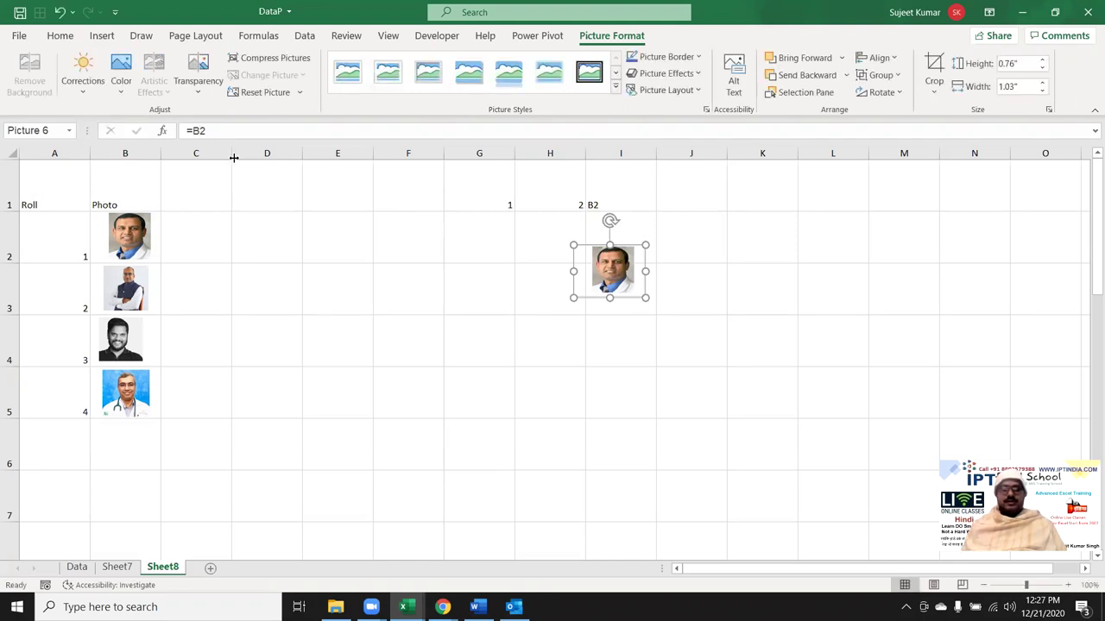
Step: Move the linked picture into cell I2, keeping its =B2 link
click(489, 402)
click(598, 259)
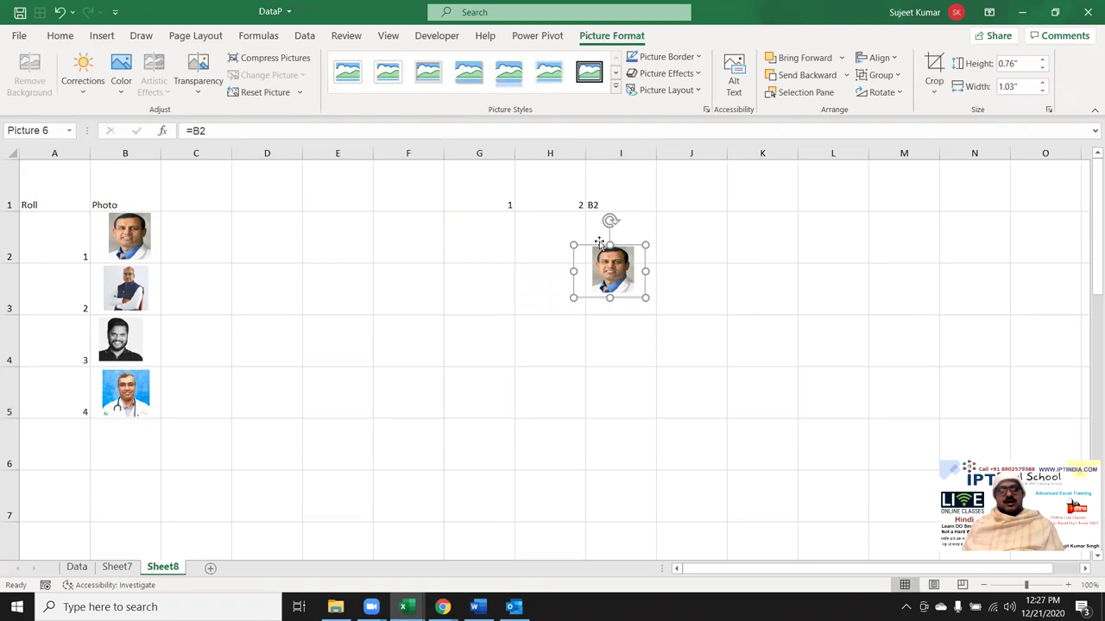
click(592, 179)
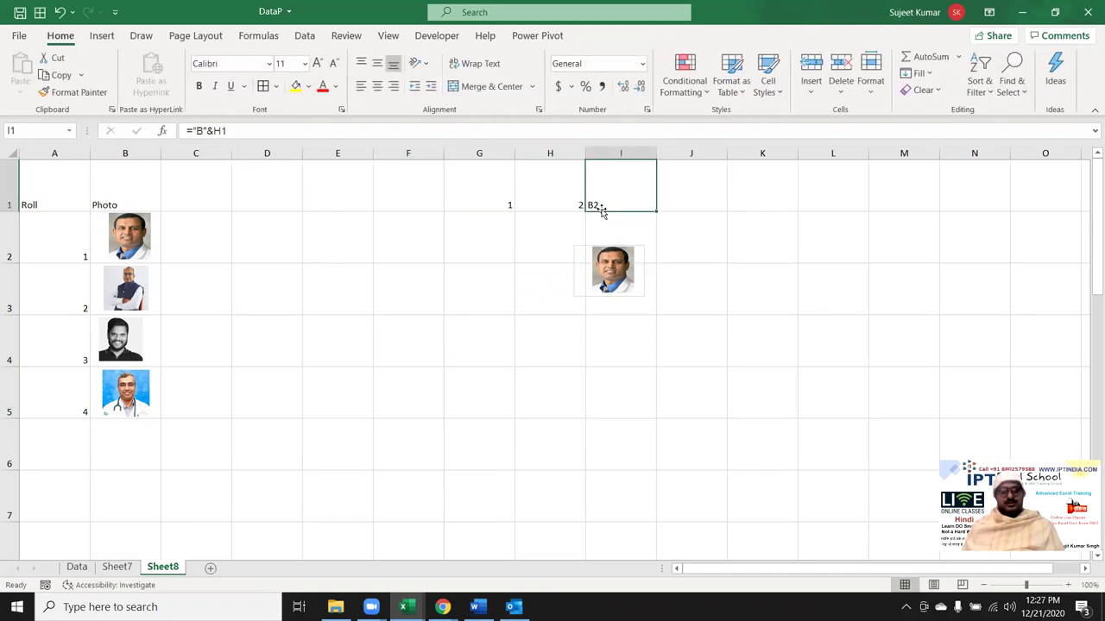
click(610, 263)
drag(610, 263, 621, 245)
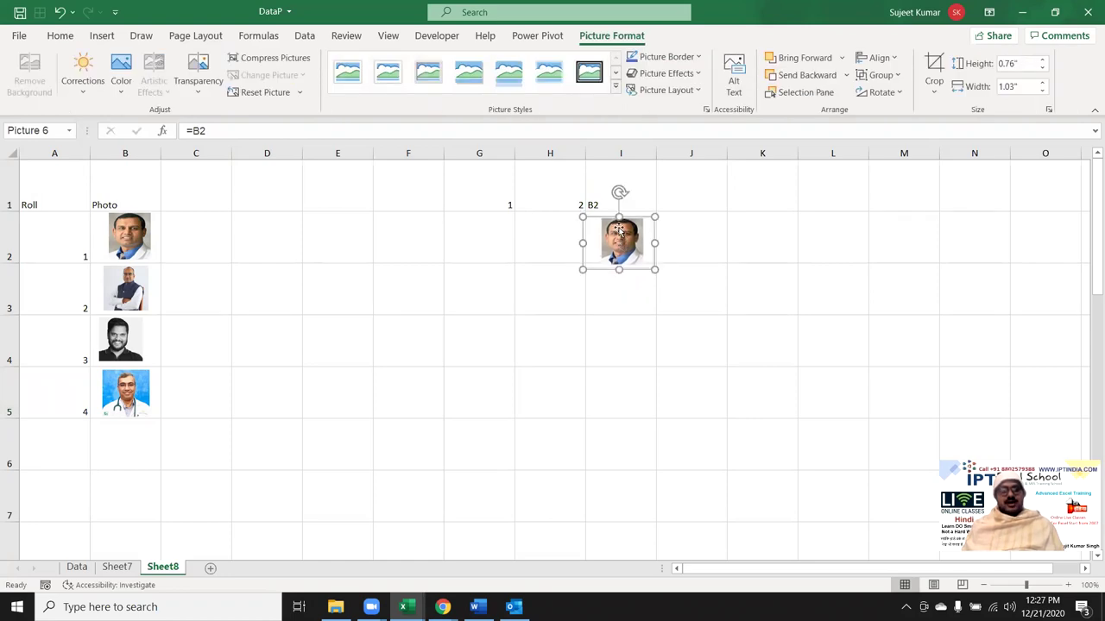
click(196, 130)
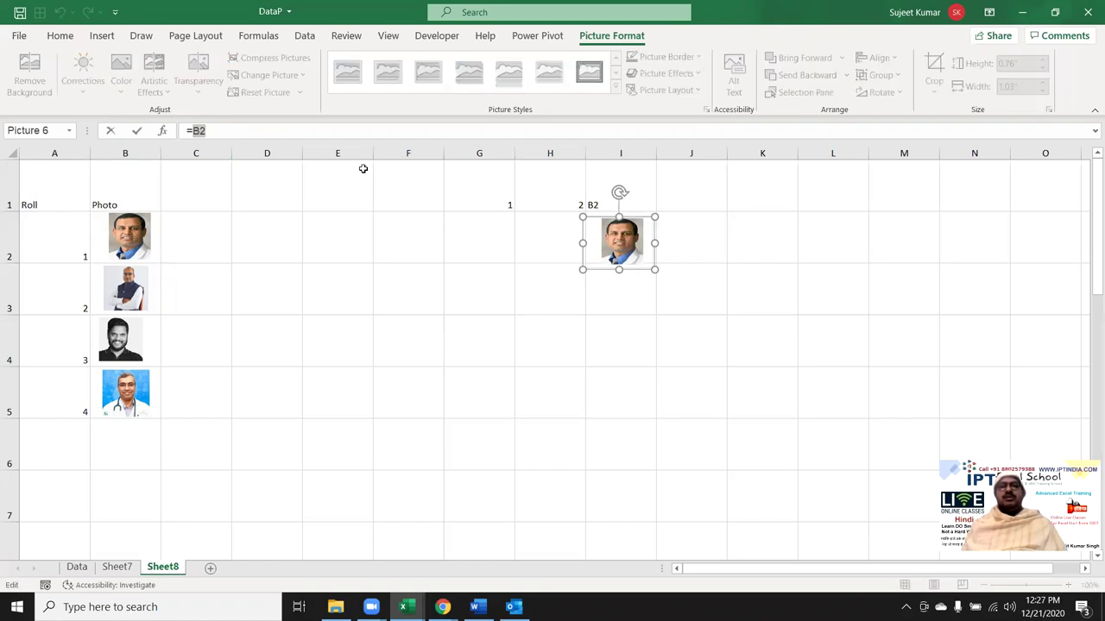
key(Return)
click(609, 198)
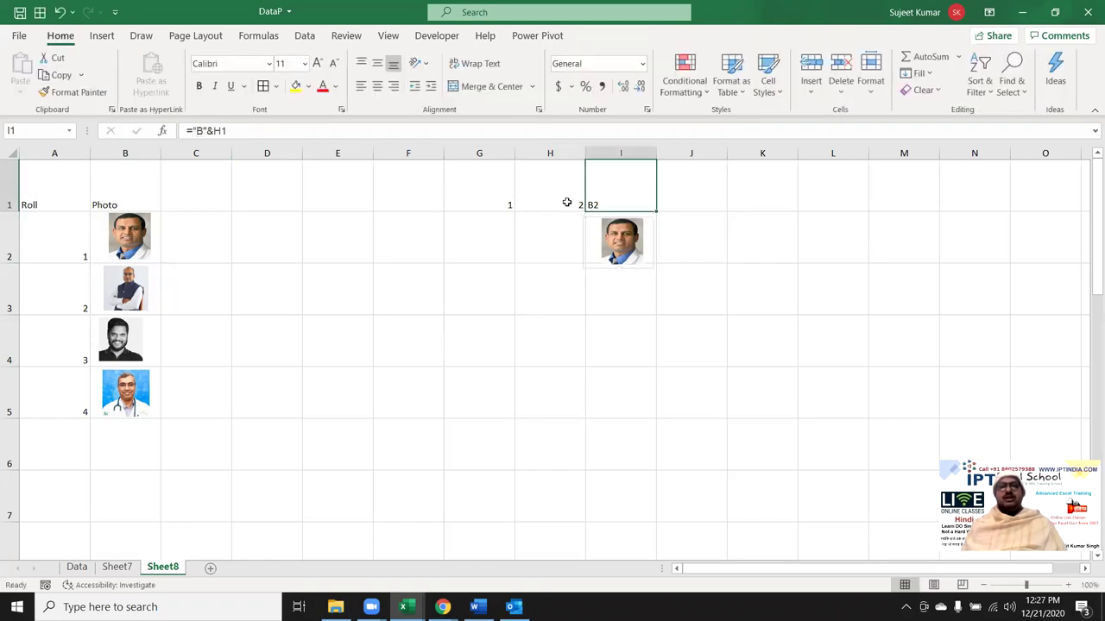
Step: Try roll numbers 3, 4 and 2 in G1 to test the MATCH lookup
click(518, 200)
key(Left)
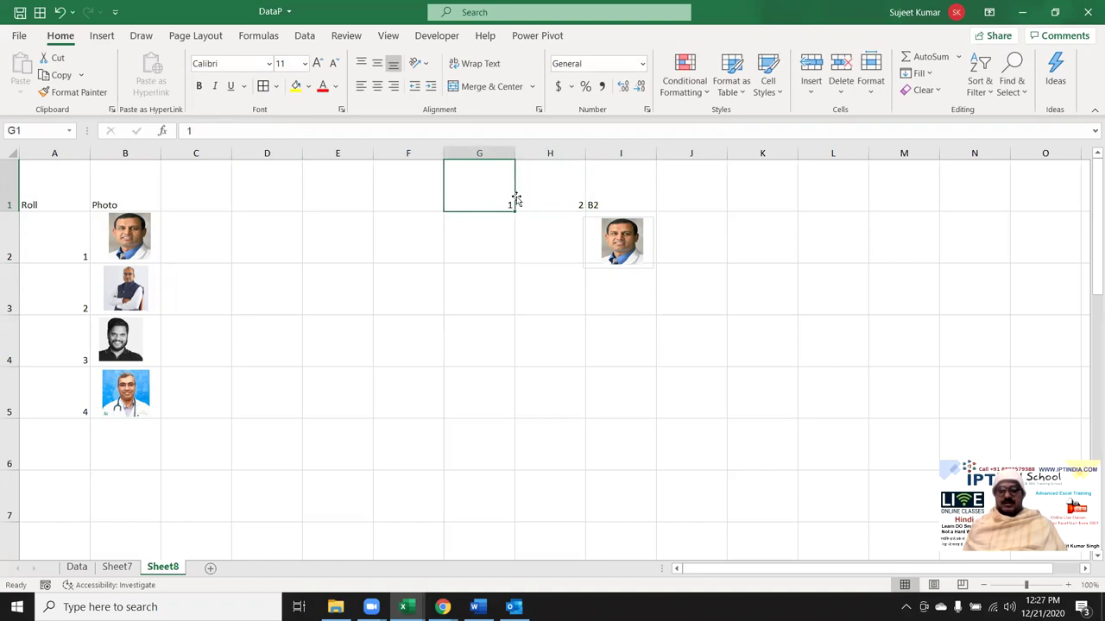
text(3)
key(Return)
key(Up)
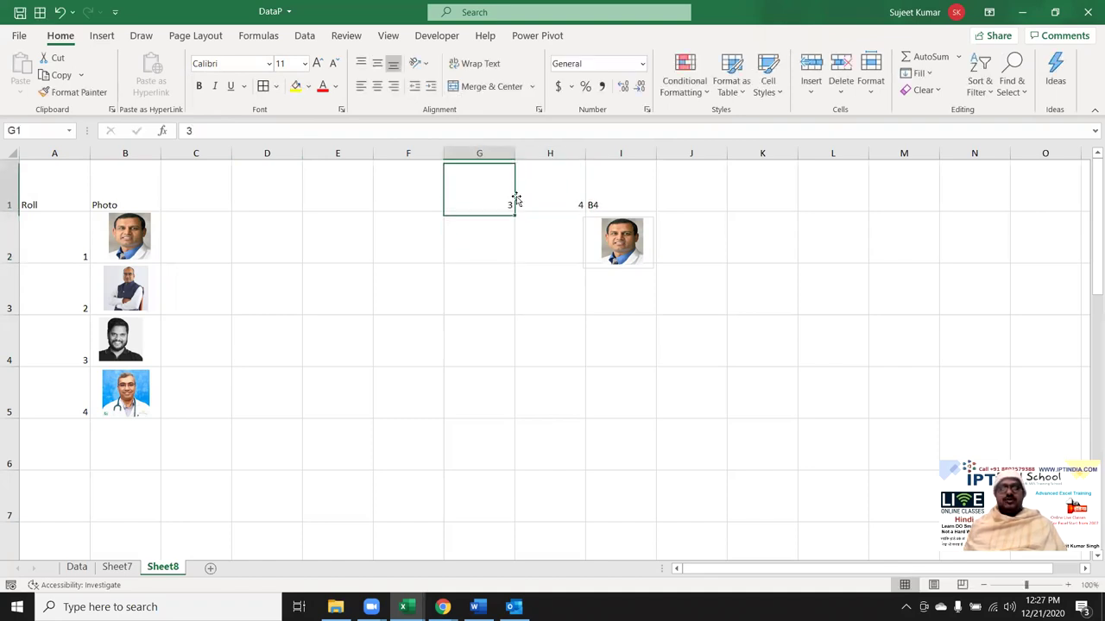
text(3)
key(Return)
key(Up)
text(4)
key(Return)
key(Up)
text(2)
key(Return)
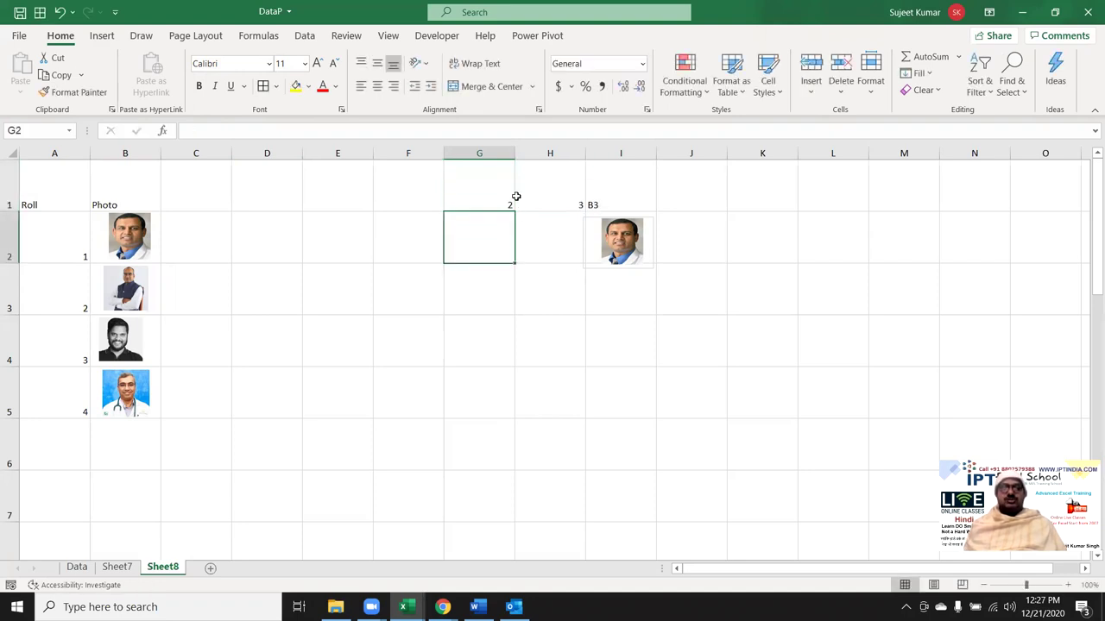
key(Up)
key(Right)
key(Right)
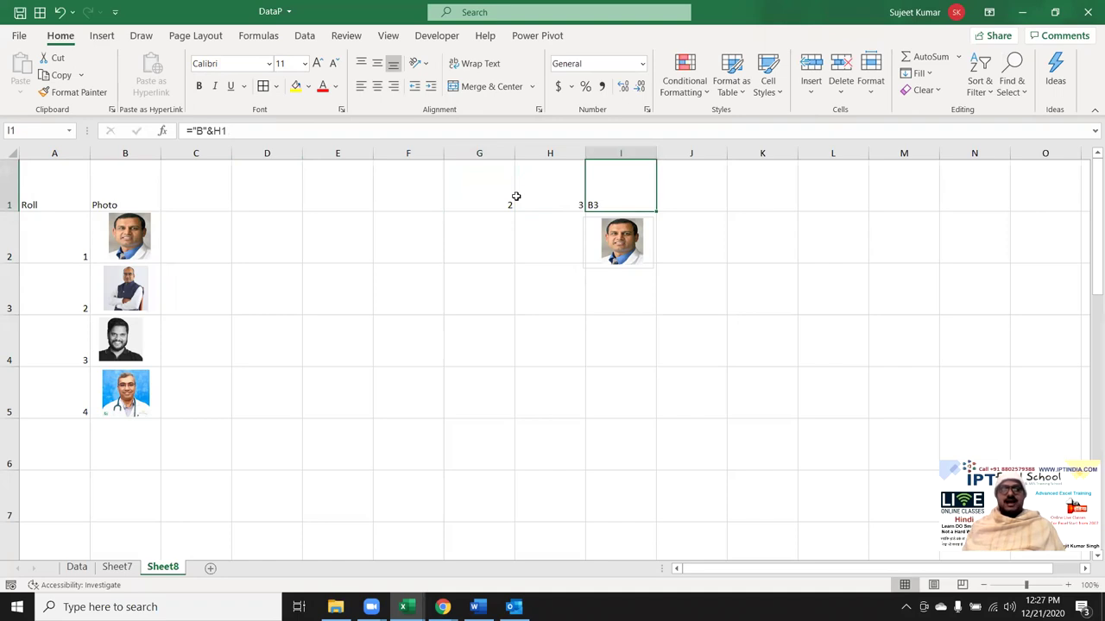
Step: Renumber the rolls in A2:A5 as 101, 102, 103 and 104
click(81, 247)
text(101)
key(Return)
text(102)
key(Return)
text(103)
key(Return)
text(104)
key(Return)
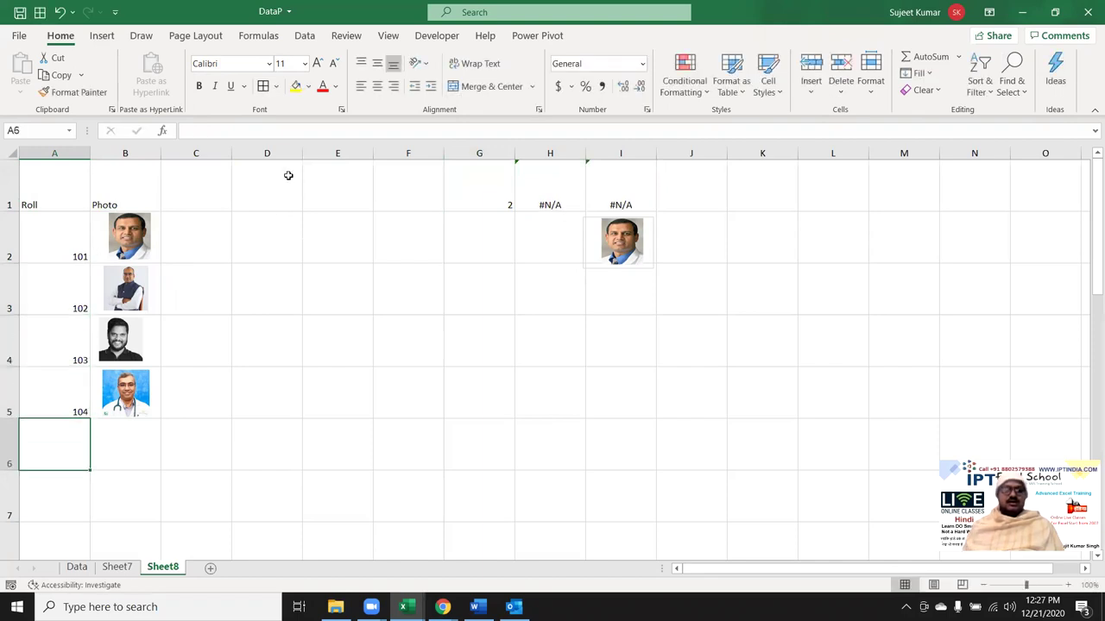
Step: Enter roll 102 in G1 so H1 returns 3 and I1 builds B3
click(482, 188)
text(102)
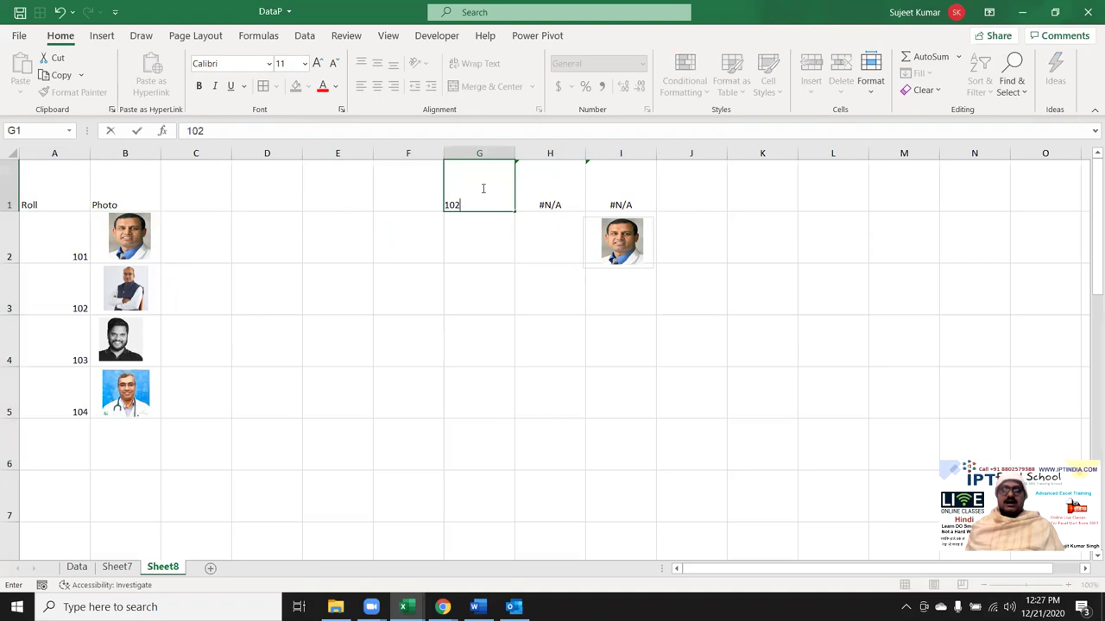
key(Tab)
key(Right)
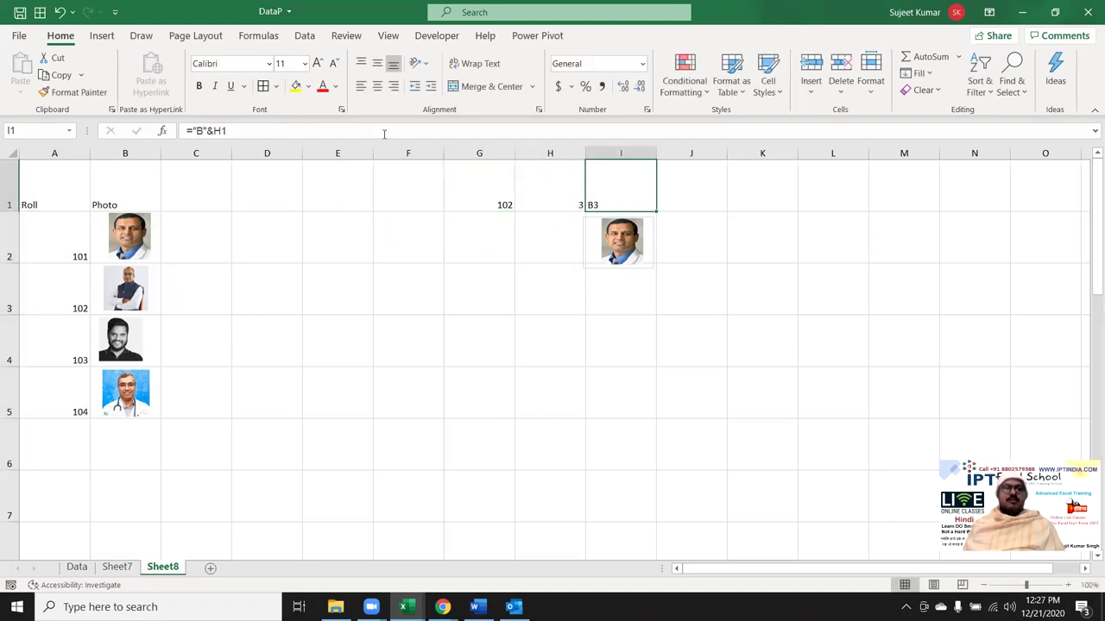
click(613, 242)
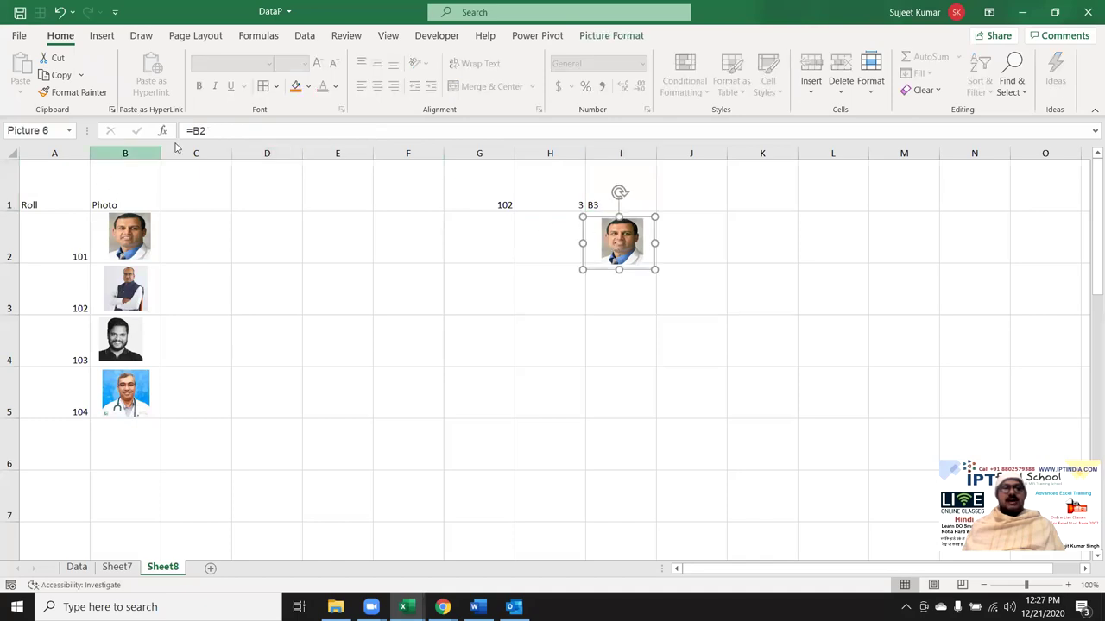
double_click(204, 130)
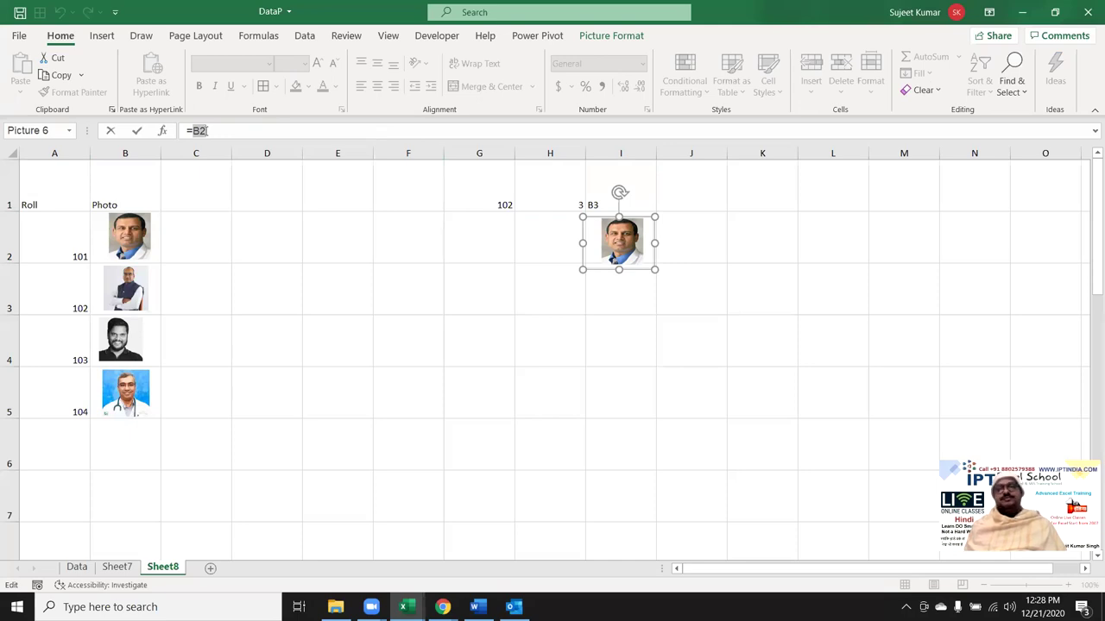
key(Return)
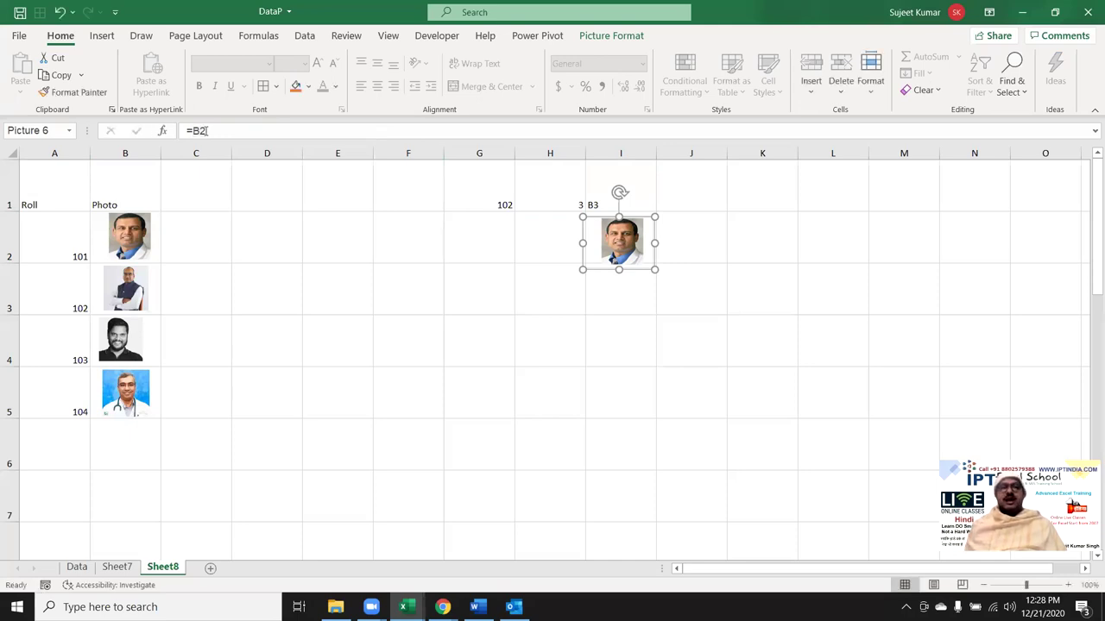
drag(224, 187, 312, 238)
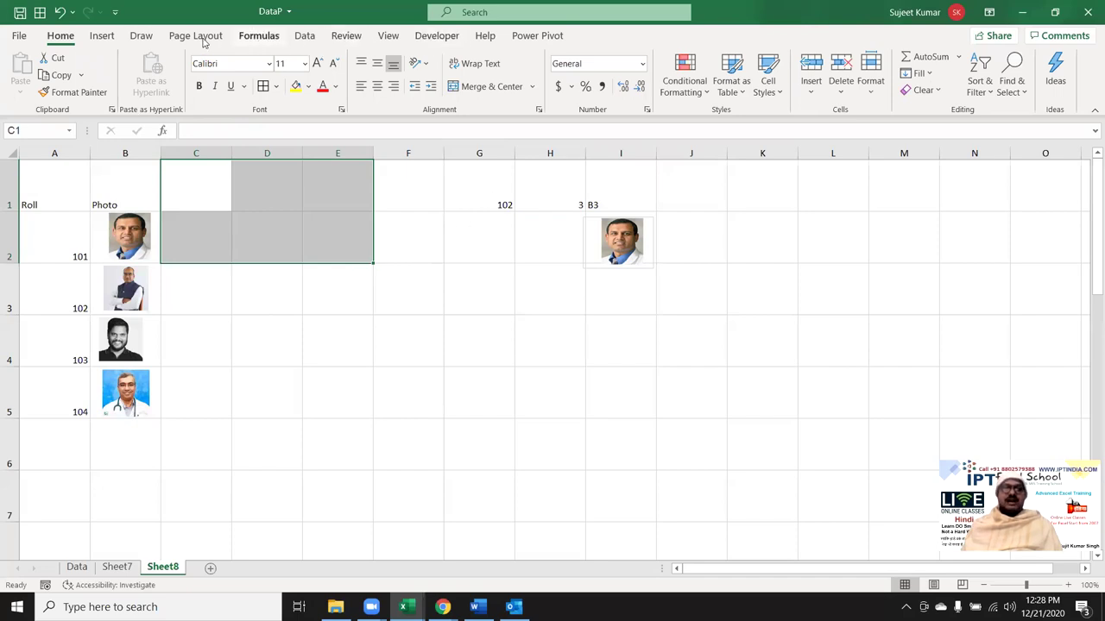
Step: Define the name DD for the range C1:E2
click(258, 36)
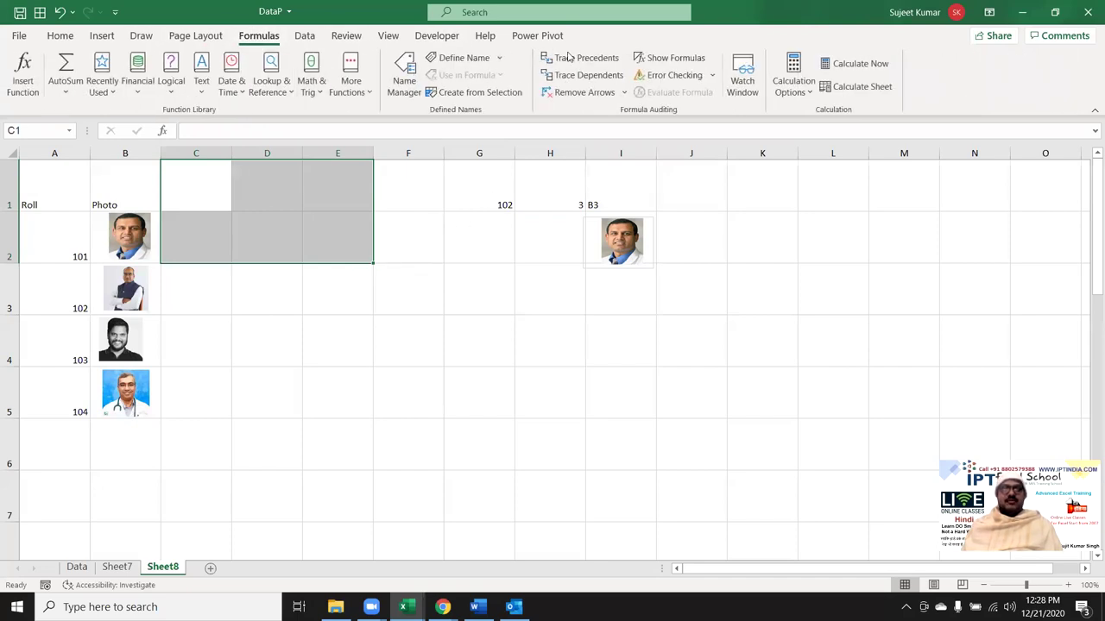
click(596, 58)
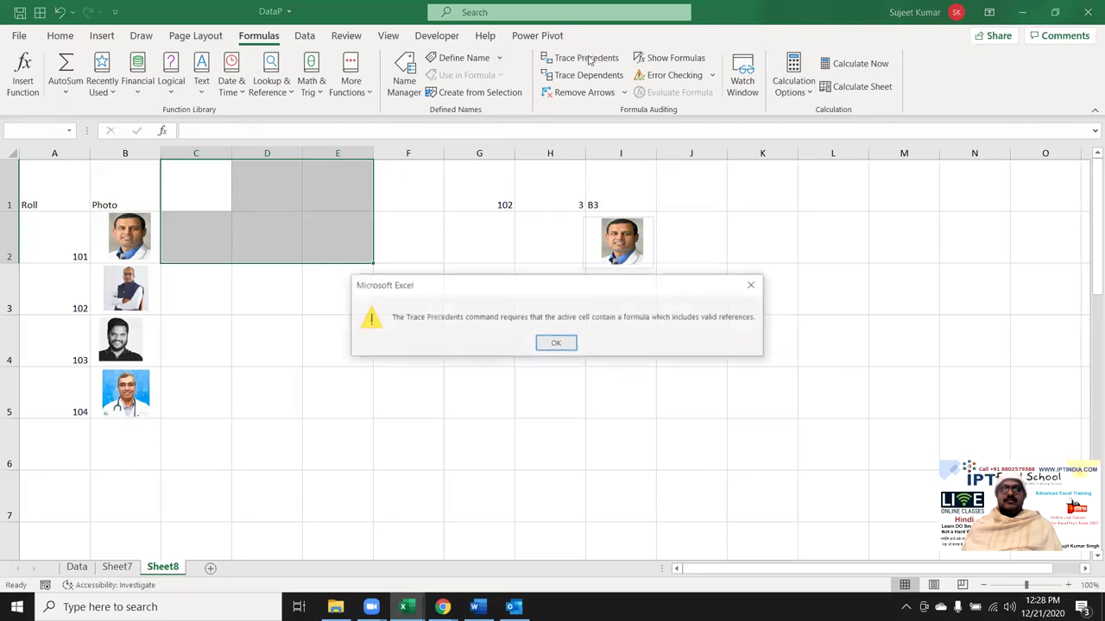
key(Return)
click(457, 58)
text(DD)
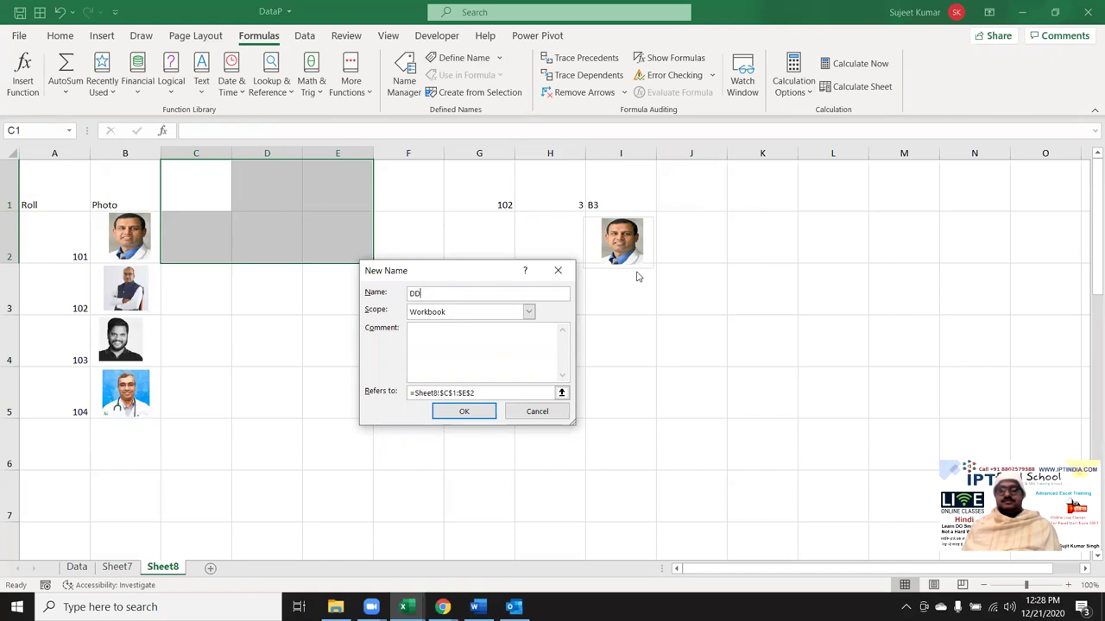
click(473, 408)
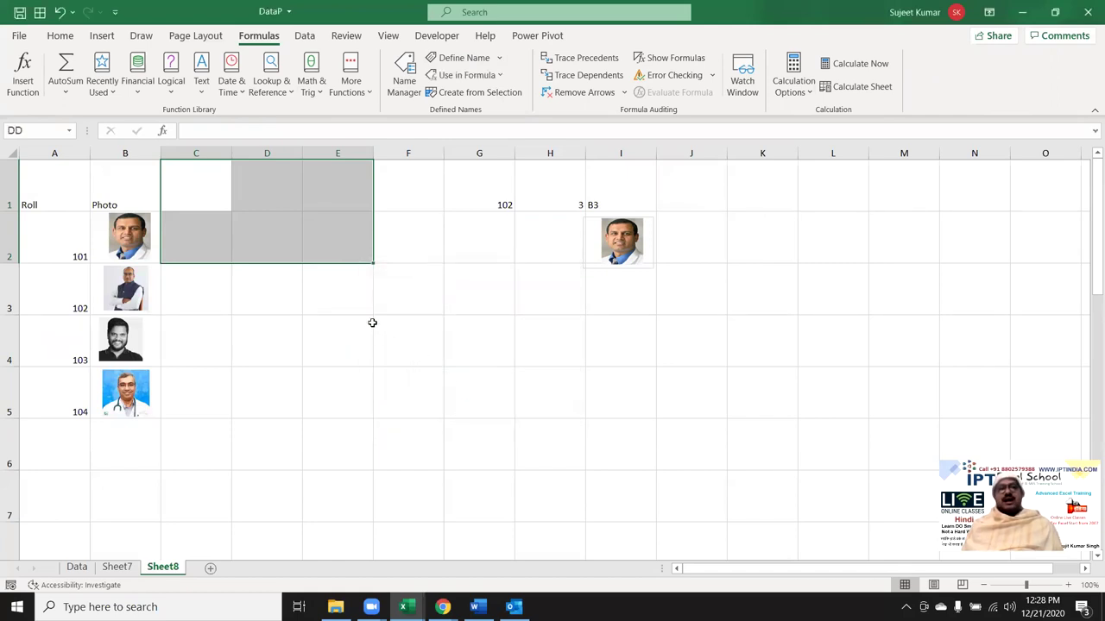
Step: Test the name by typing =SUM(dd in E3, then cancel the entry
click(362, 294)
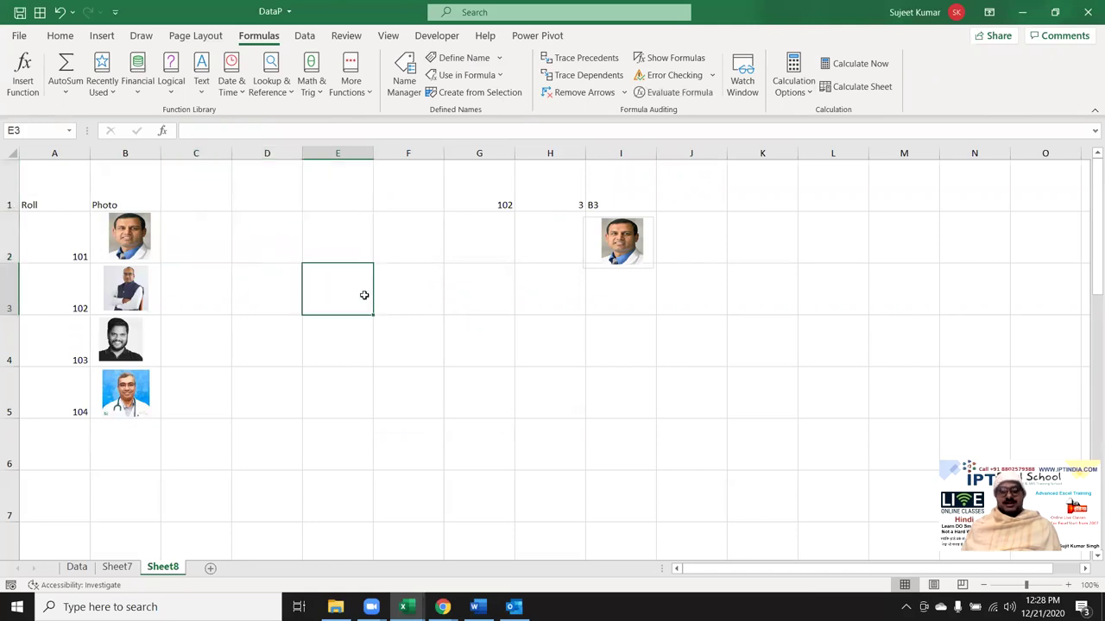
text(=sum)
key(Tab)
text(dd)
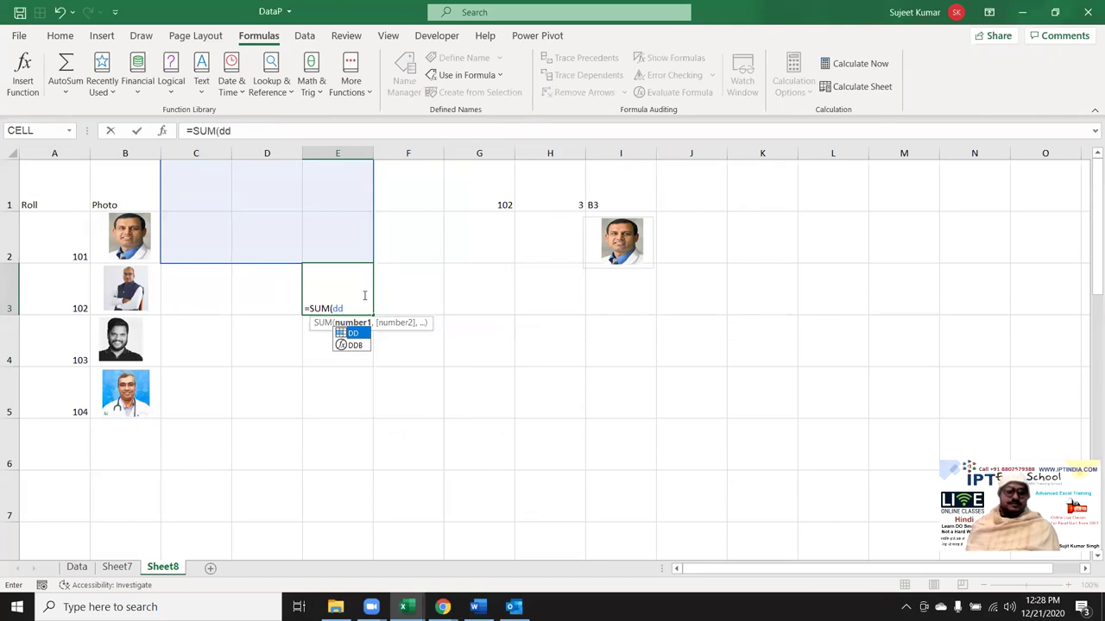
key(Escape)
key(Escape)
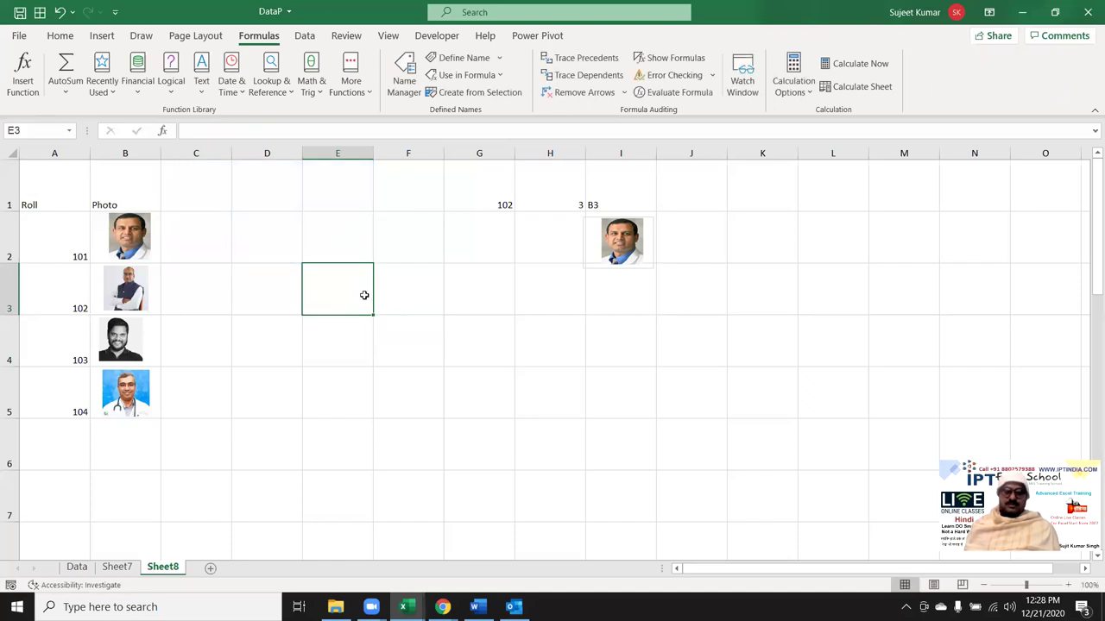
Step: Check I1's formula, then copy the MATCH(G1,A:A,0) text from H1
click(327, 177)
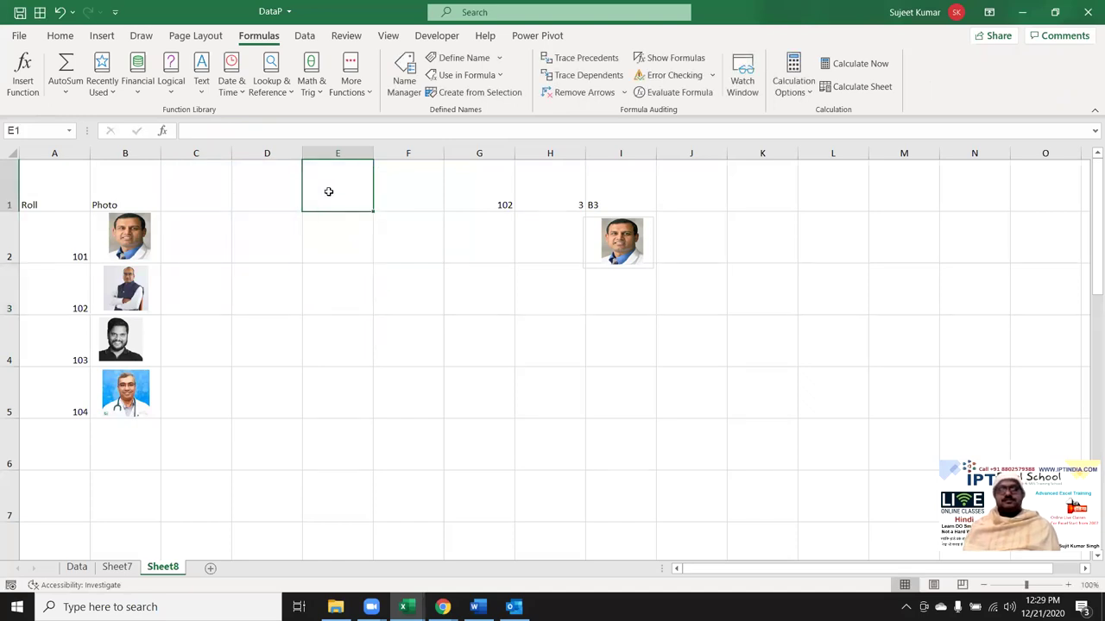
click(414, 208)
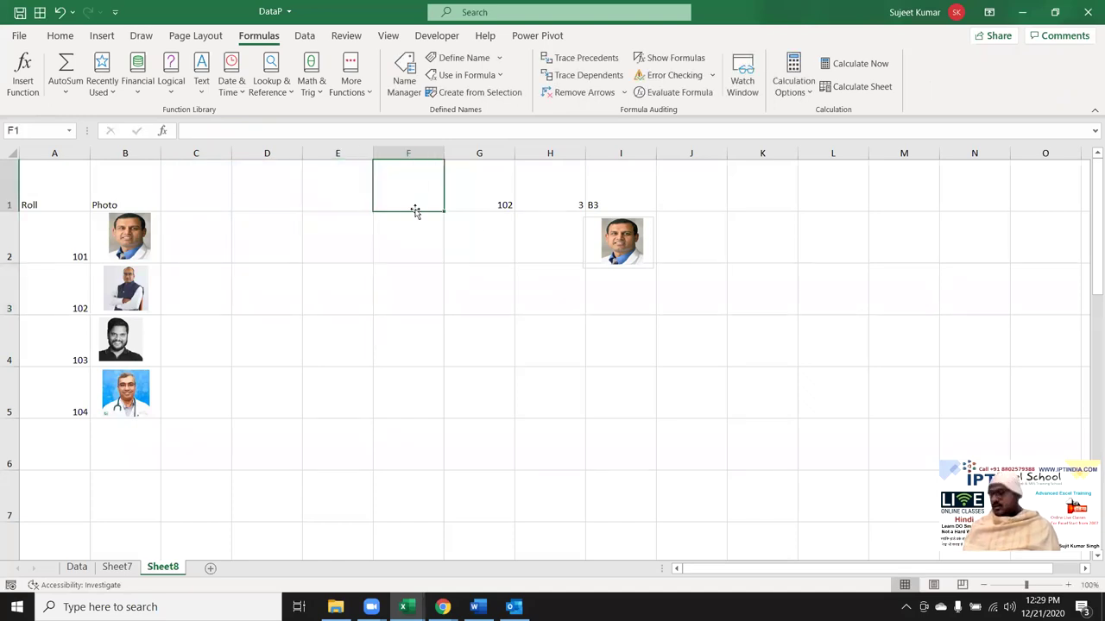
click(592, 198)
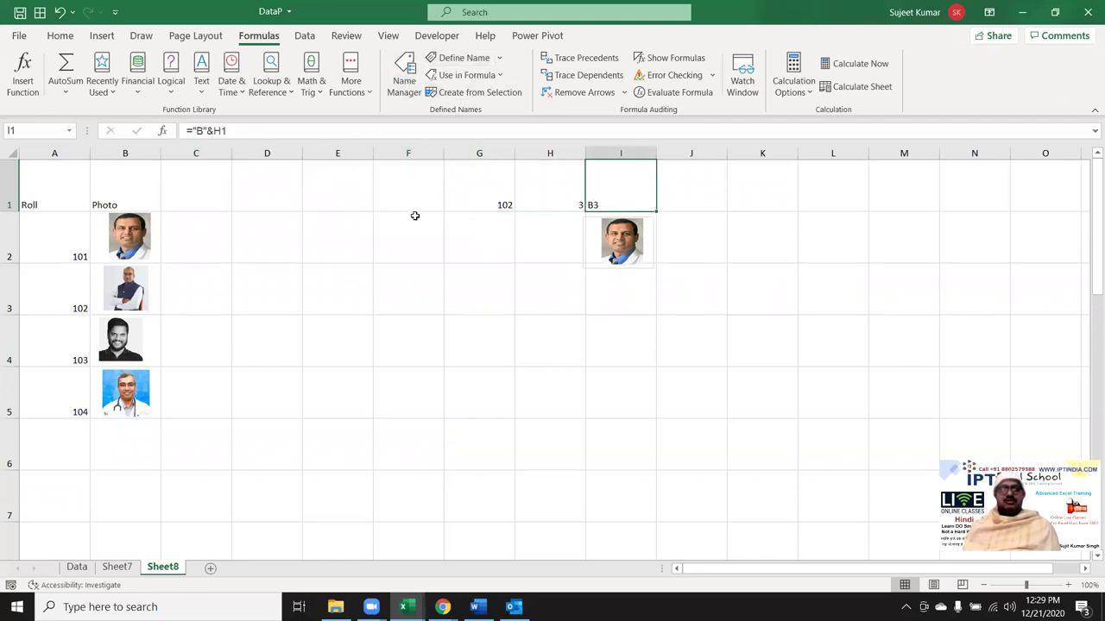
double_click(589, 204)
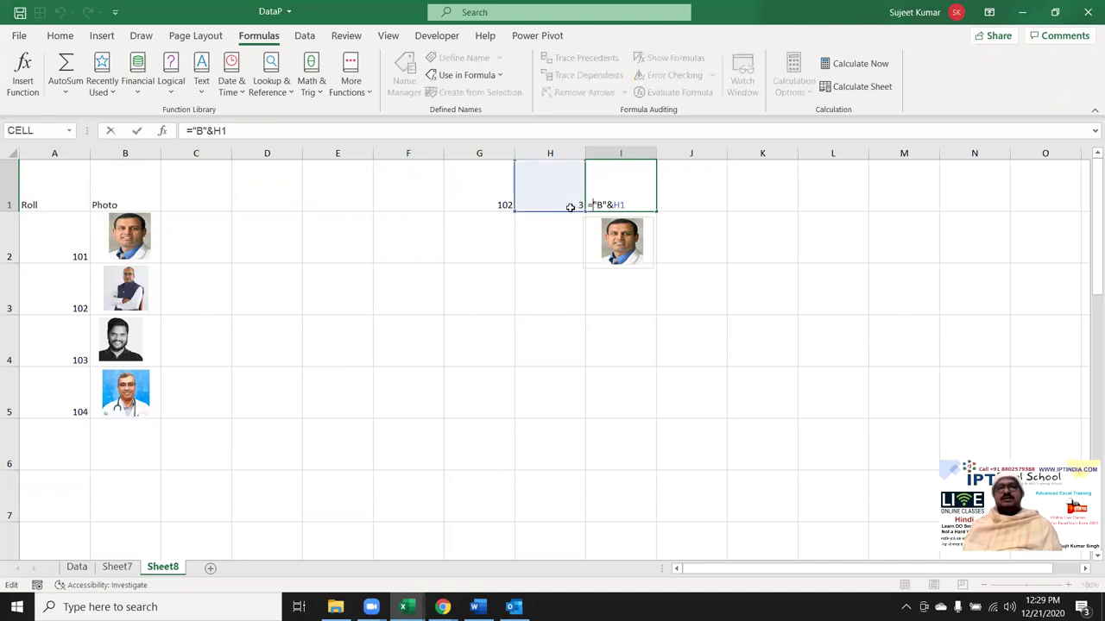
key(Escape)
click(565, 203)
double_click(565, 203)
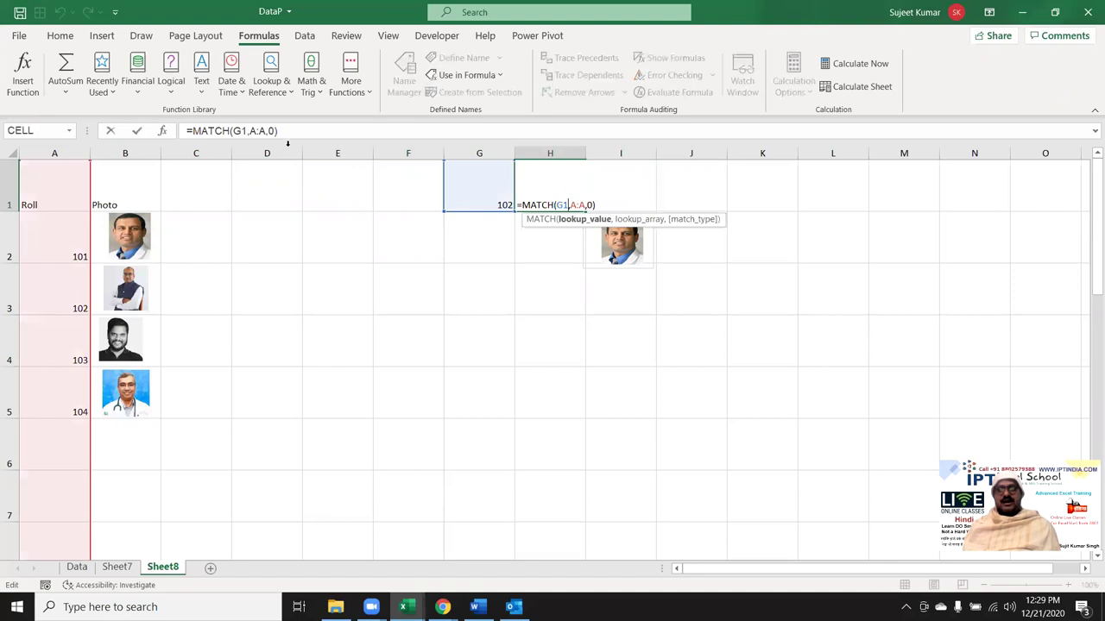
drag(192, 131, 278, 131)
key(ctrl+c)
key(Escape)
Step: Replace H1 in I1's formula with the MATCH text, giving ="B"&MATCH(G1,A:A,0), and copy it
double_click(623, 195)
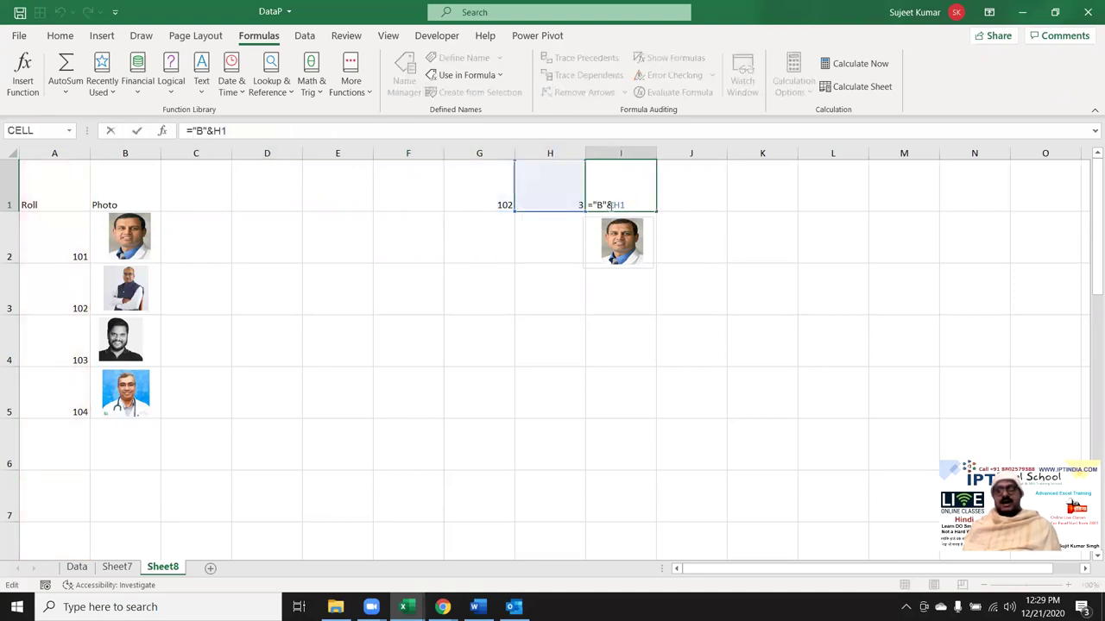
drag(611, 205, 635, 221)
key(ctrl+v)
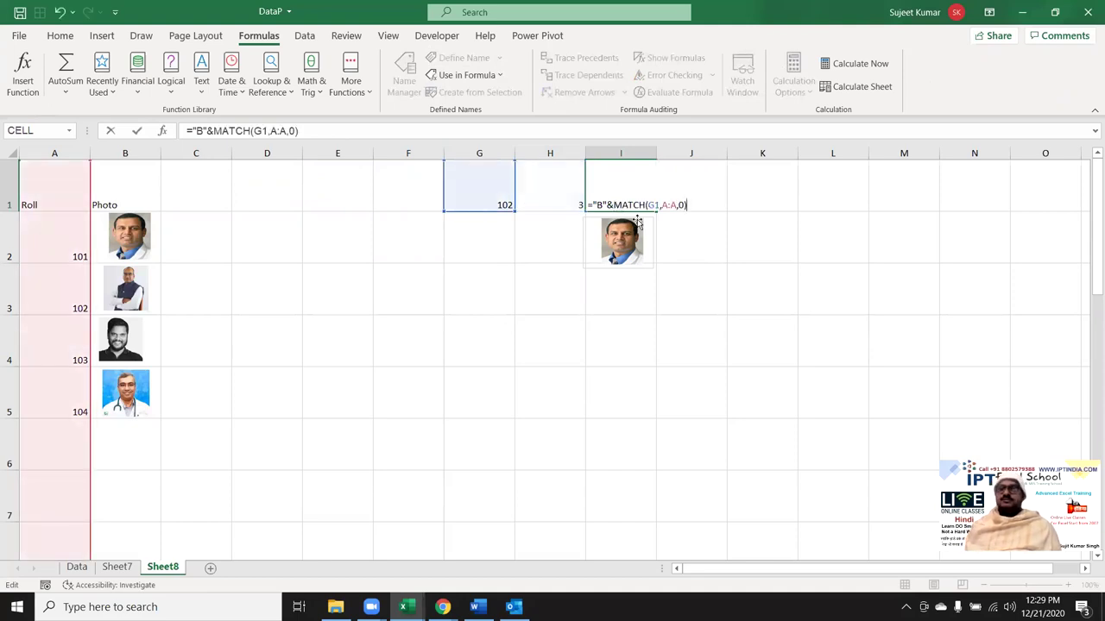
key(Return)
key(Up)
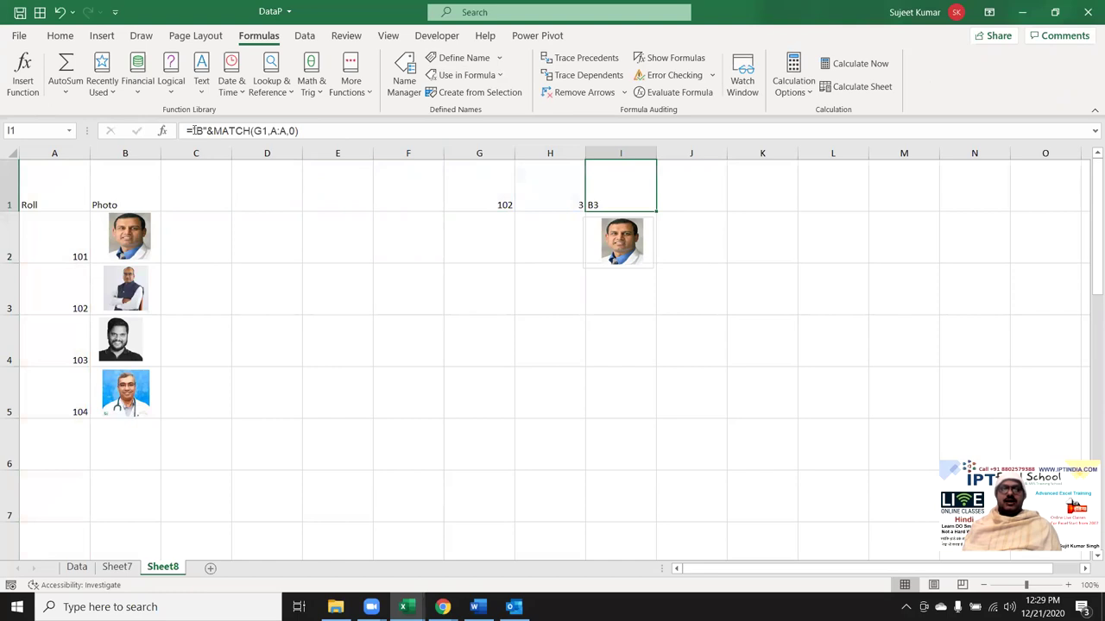
drag(192, 131, 298, 131)
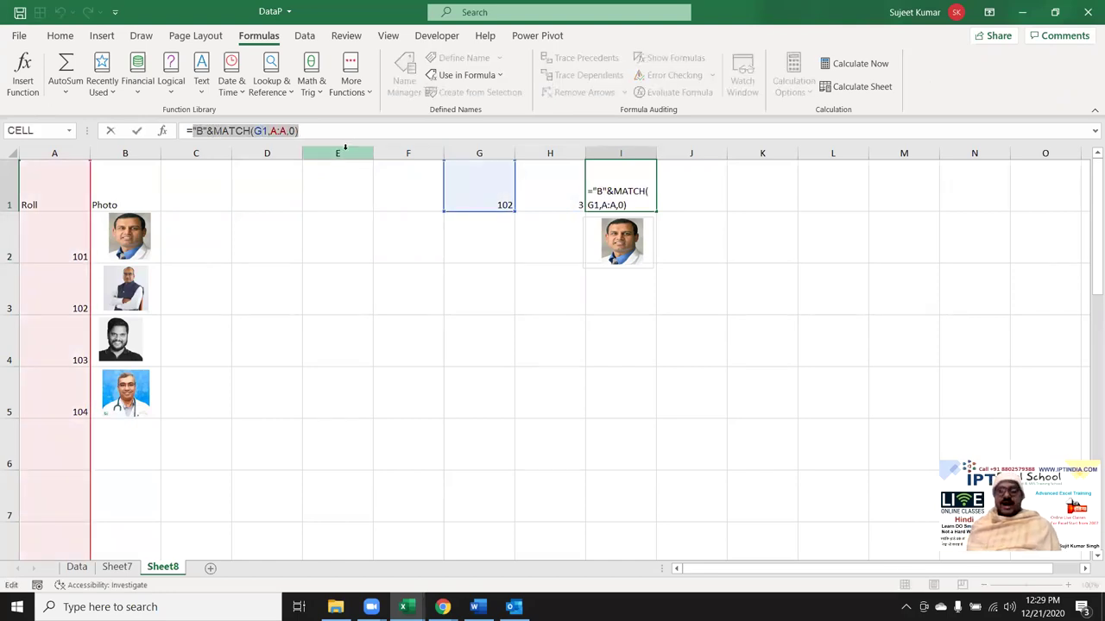
key(Escape)
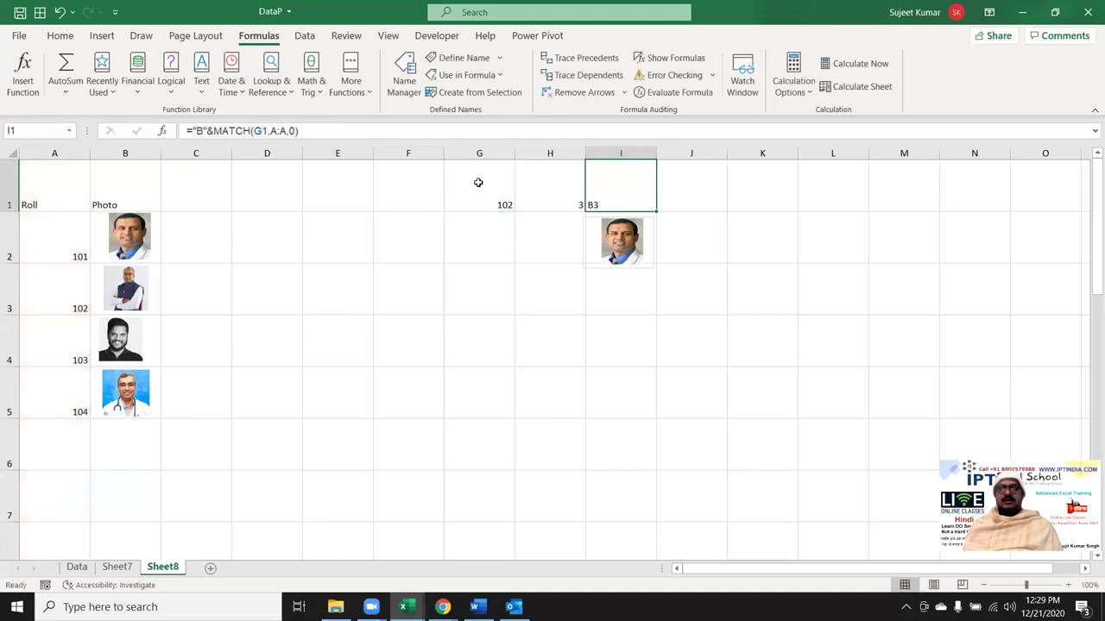
Step: Start a new name Photo for I1 and clear its reference down to =
click(481, 234)
mouse_move(602, 178)
mouse_down()
mouse_move(591, 208)
mouse_move(604, 185)
mouse_up()
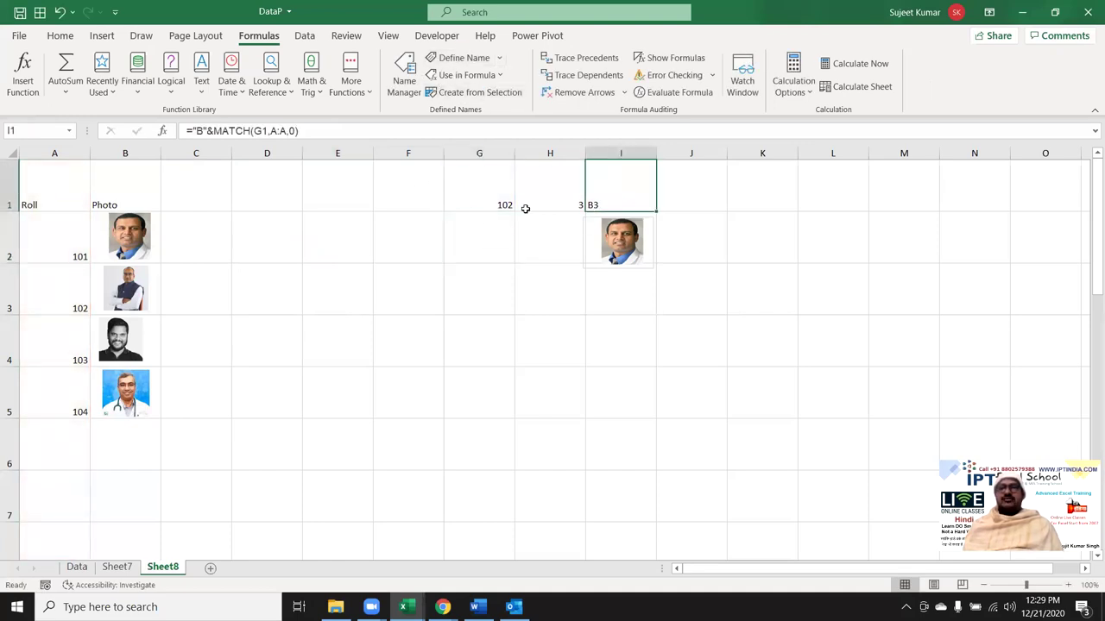
click(447, 58)
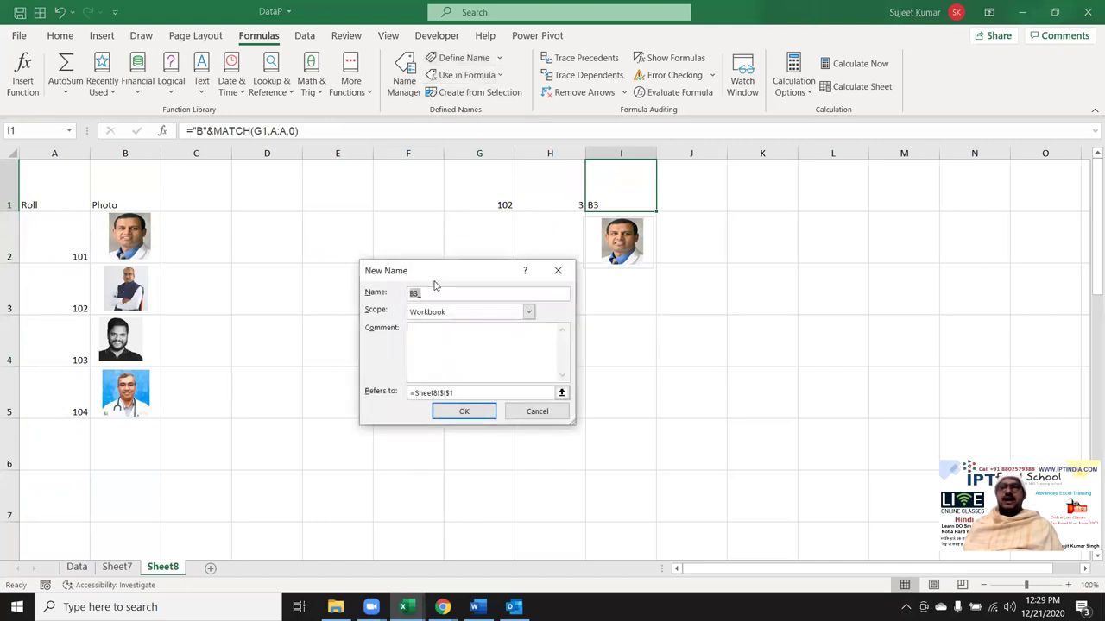
drag(443, 271, 526, 255)
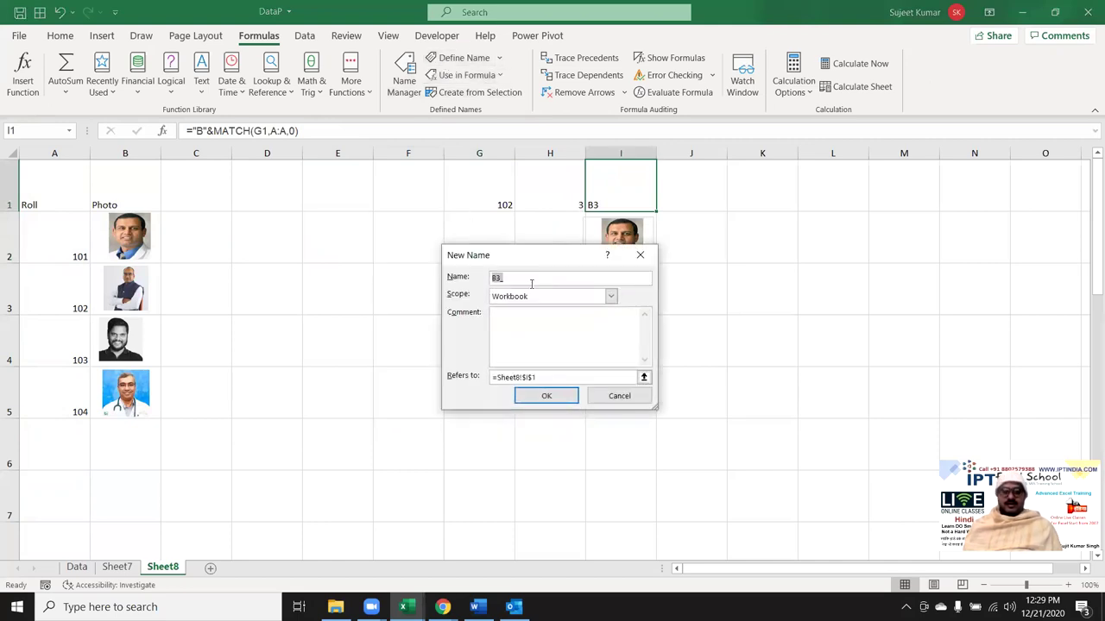
text(Pho)
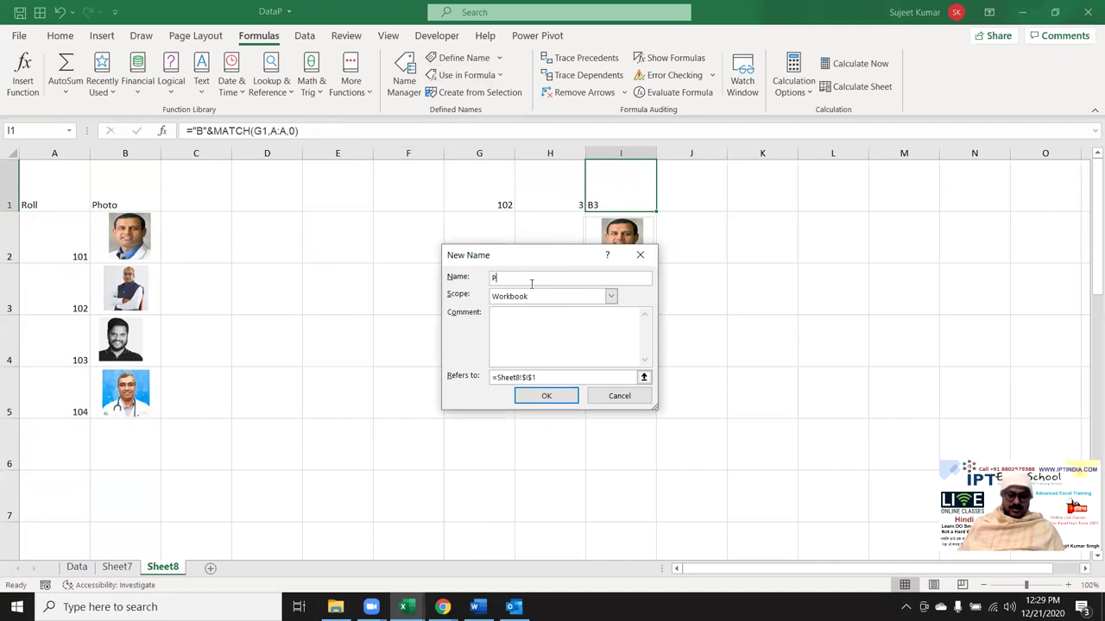
text(to)
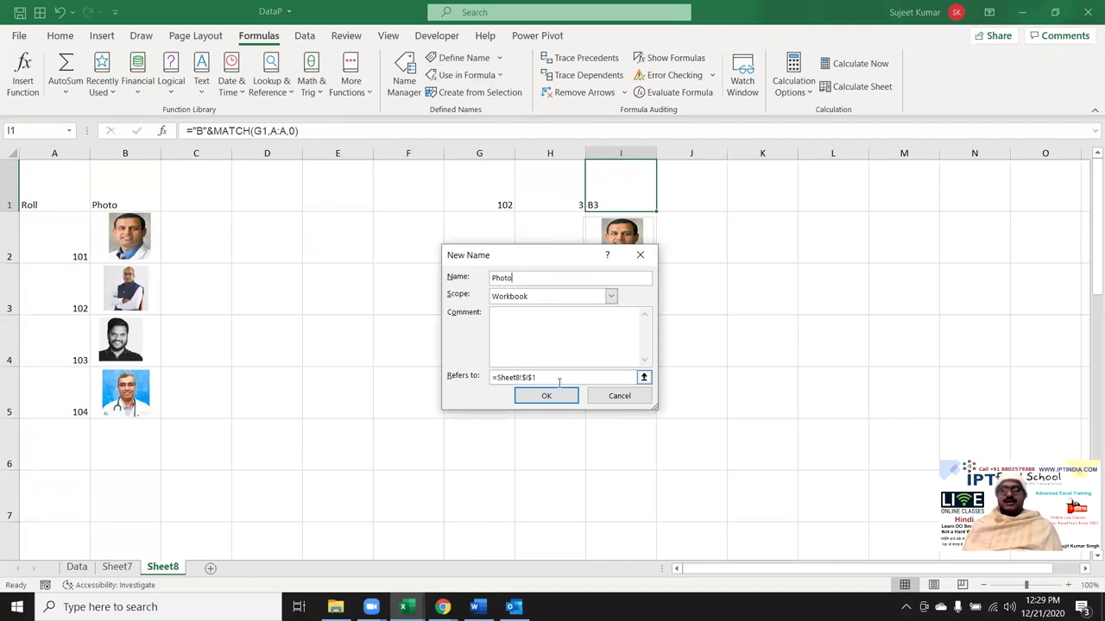
click(554, 380)
text(=indirect()
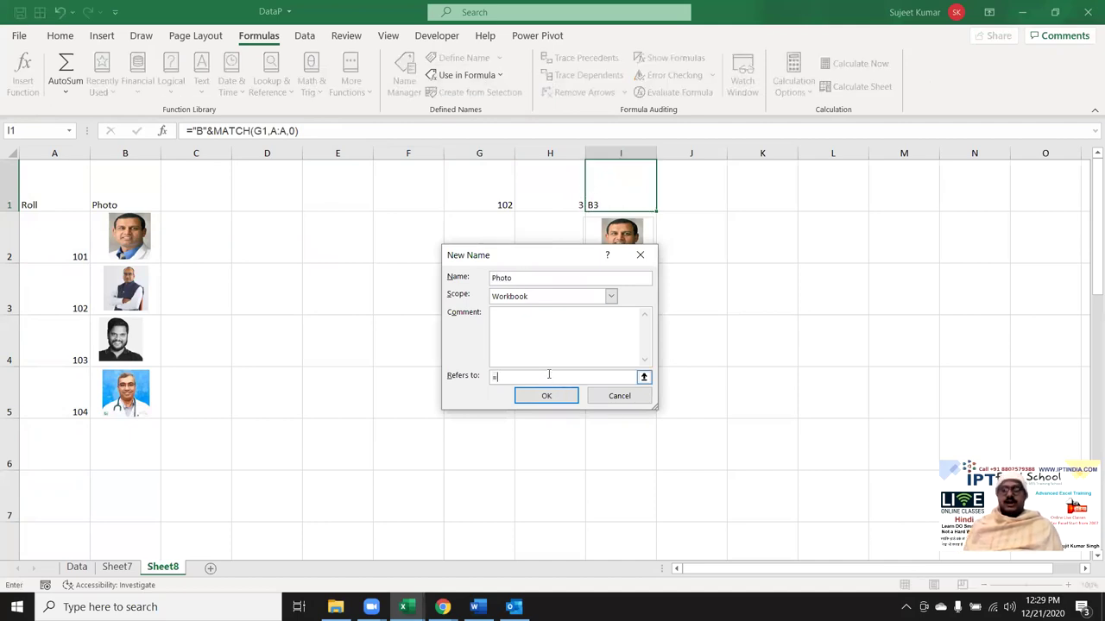
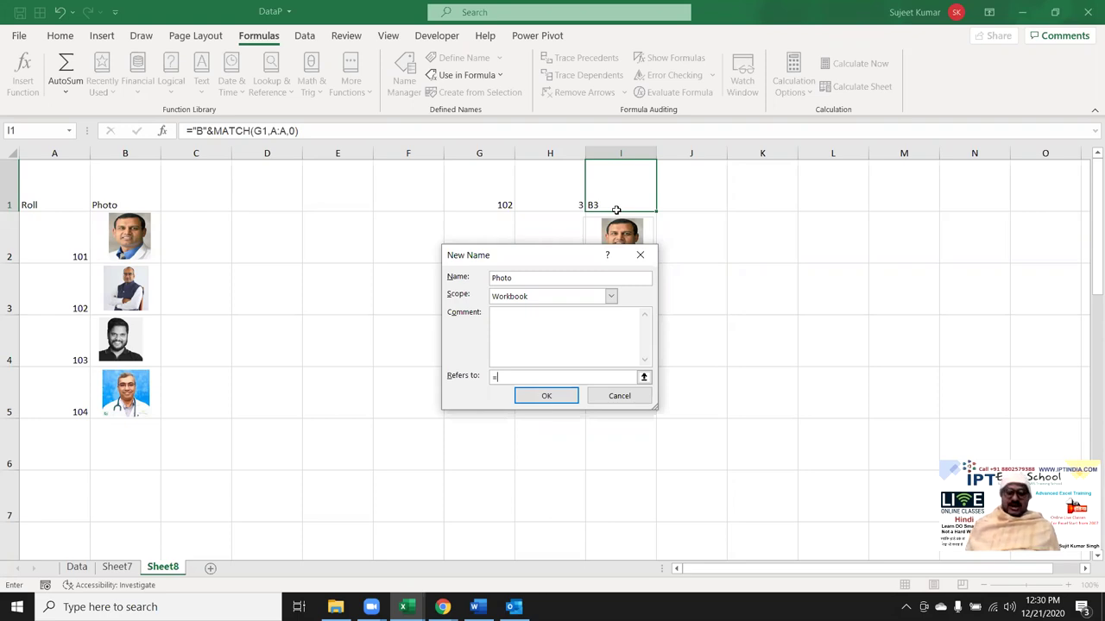
Step: Define the name Photo as =INDIRECT("B"&MATCH($G$1,$A:$A,0)) with absolute G1 and A:A references
text(ndi)
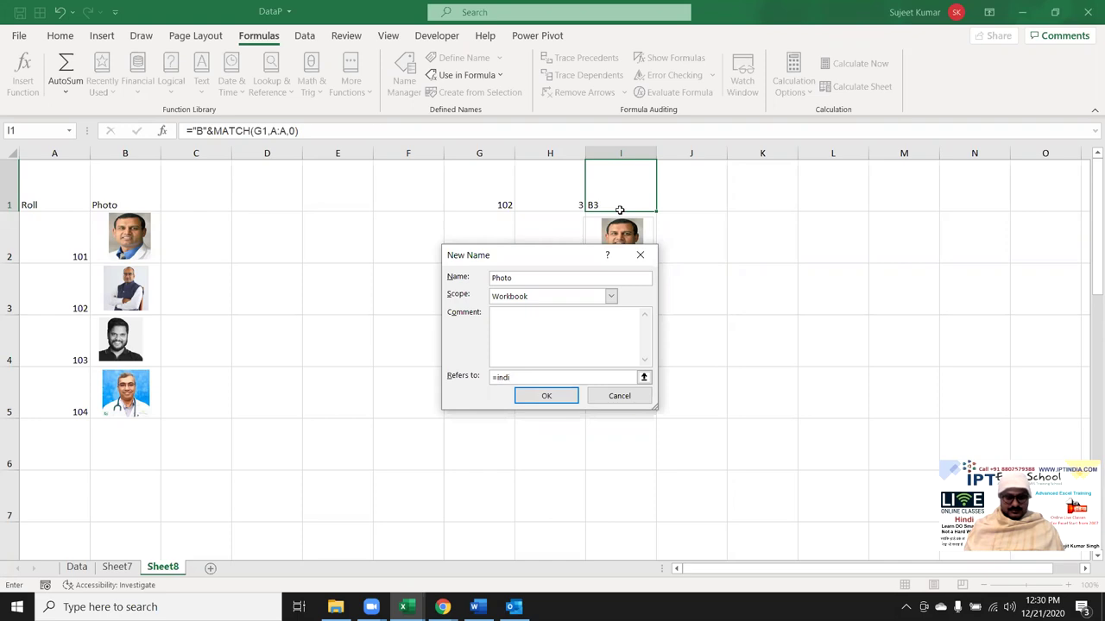
text(()
text("B"&MATCH(G1,A:A,0))
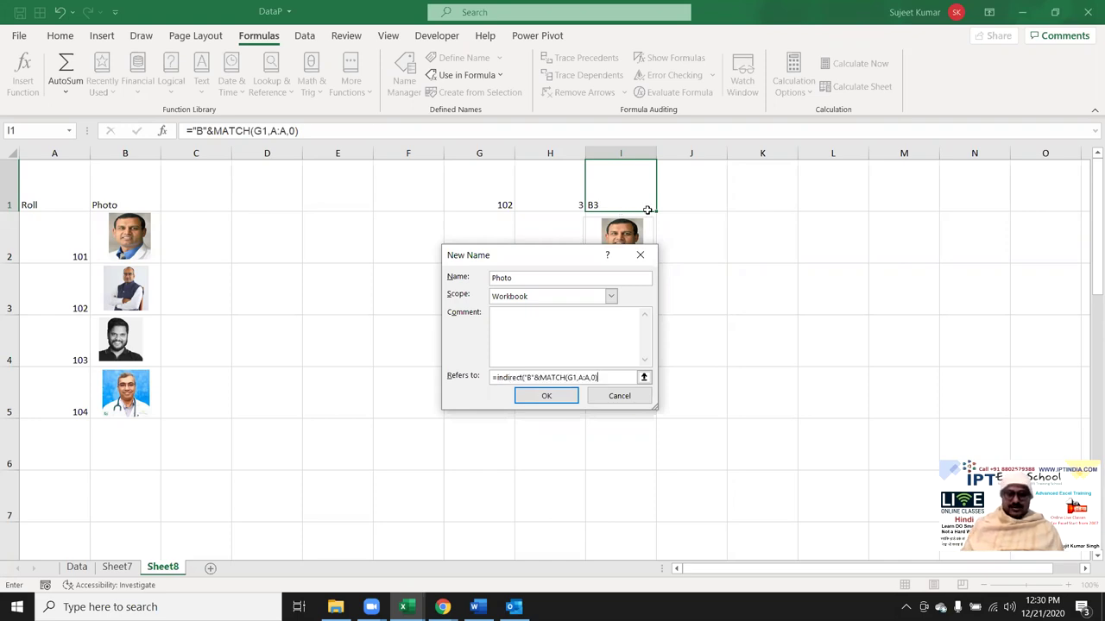
text())
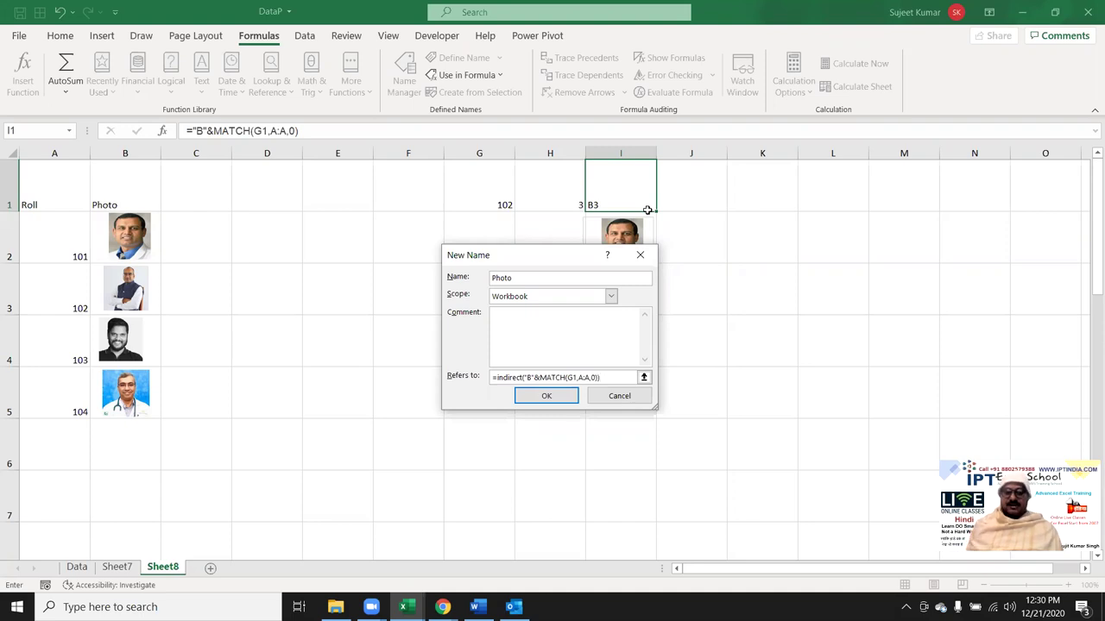
click(571, 377)
key(F4)
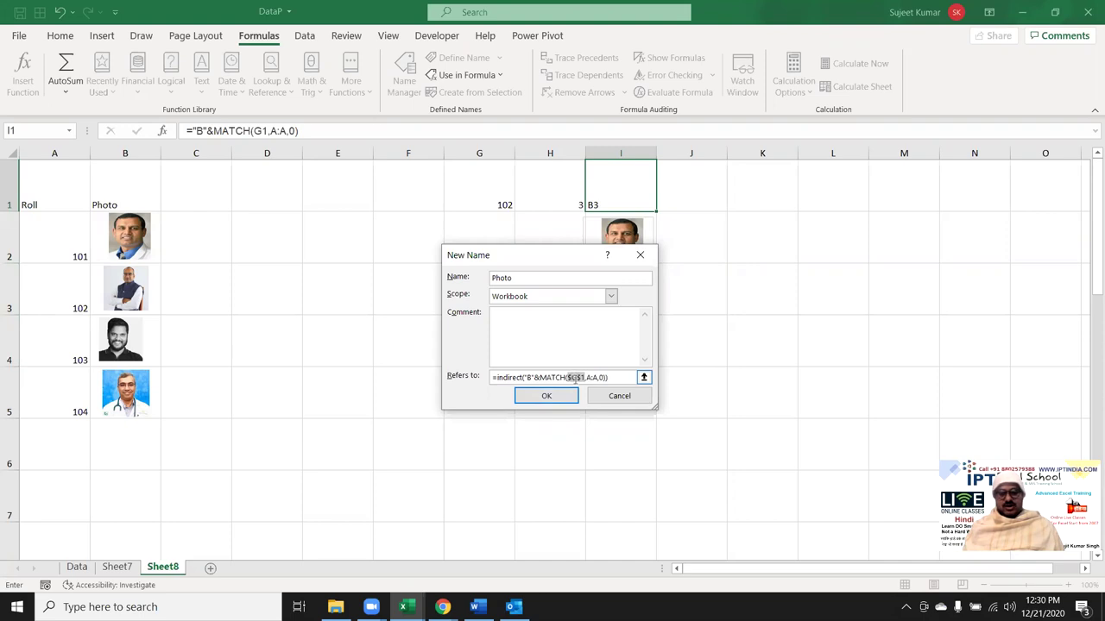
drag(586, 377, 599, 377)
key(F4)
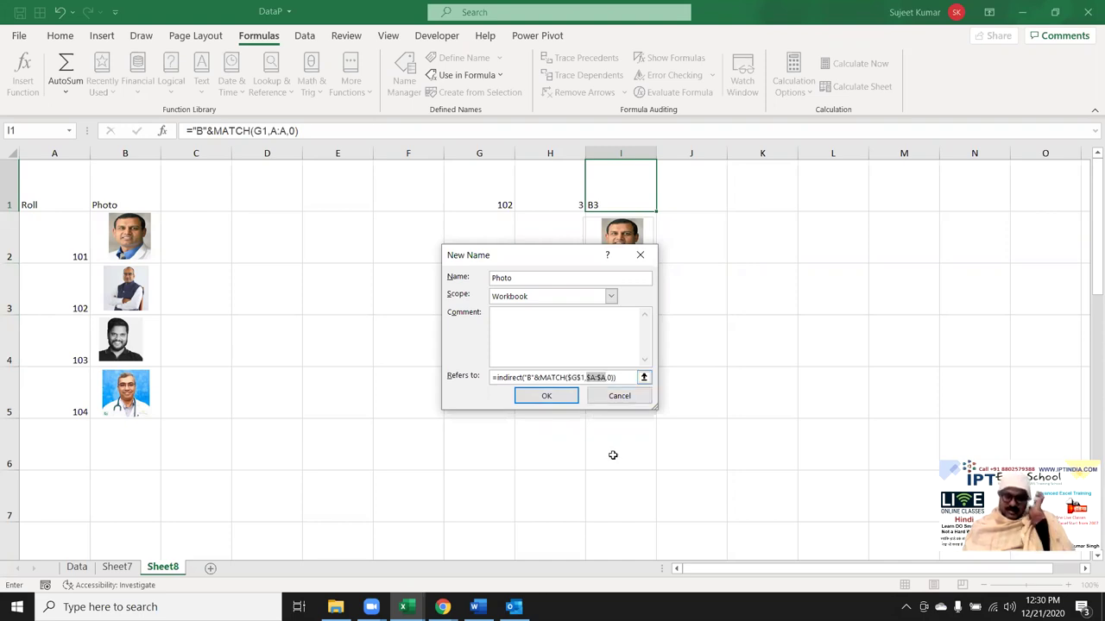
click(562, 402)
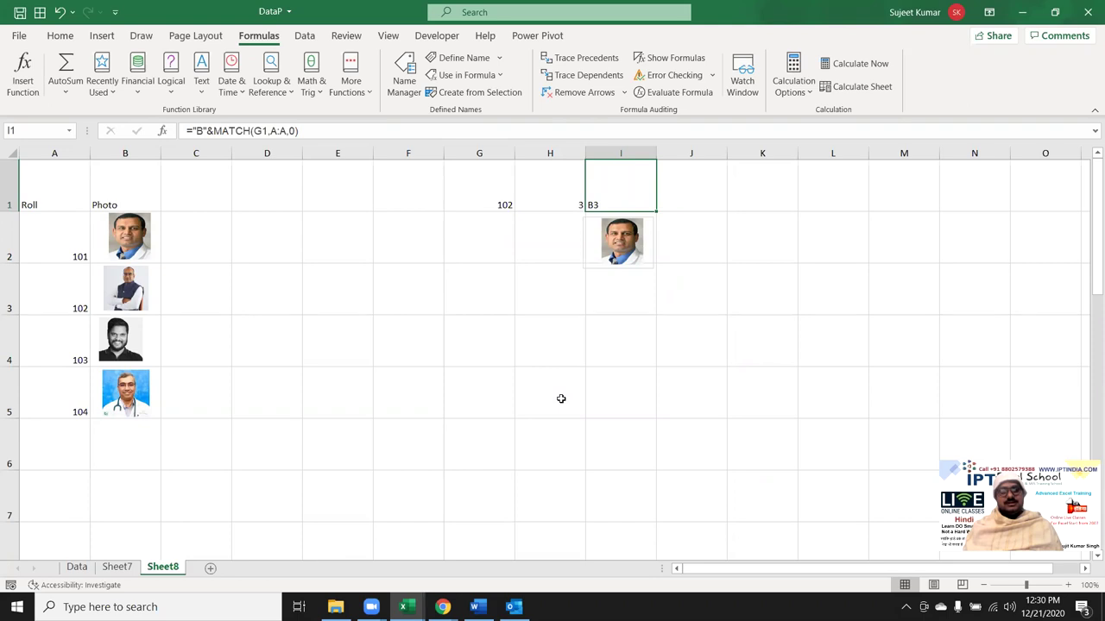
Step: Open the Photo name from Name Manager and inspect parts of its Refers to formula
click(404, 73)
double_click(413, 252)
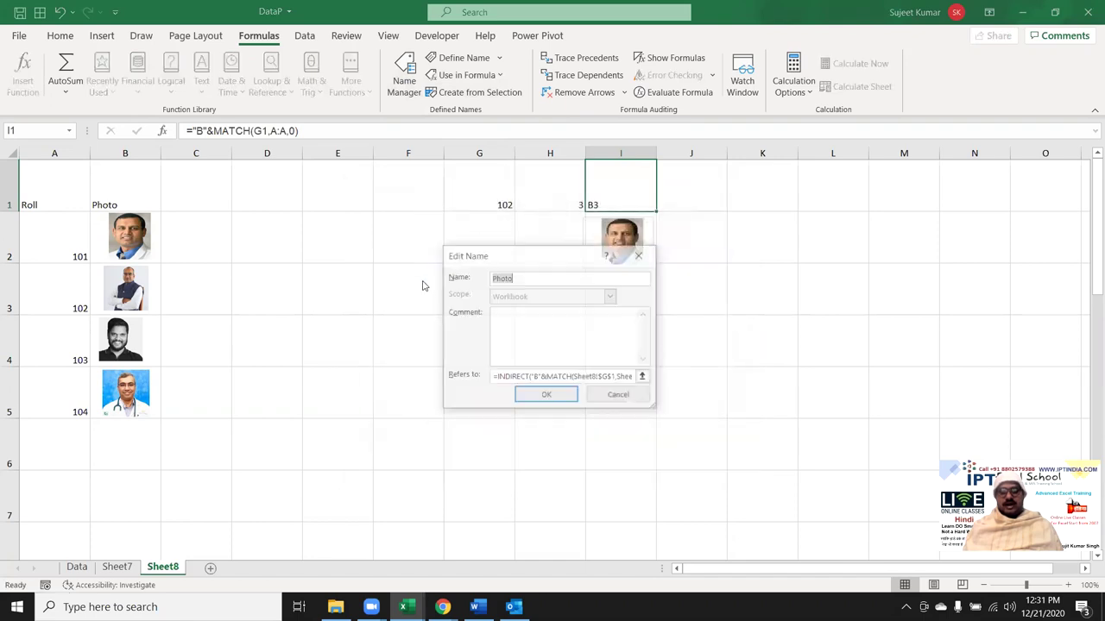
click(512, 377)
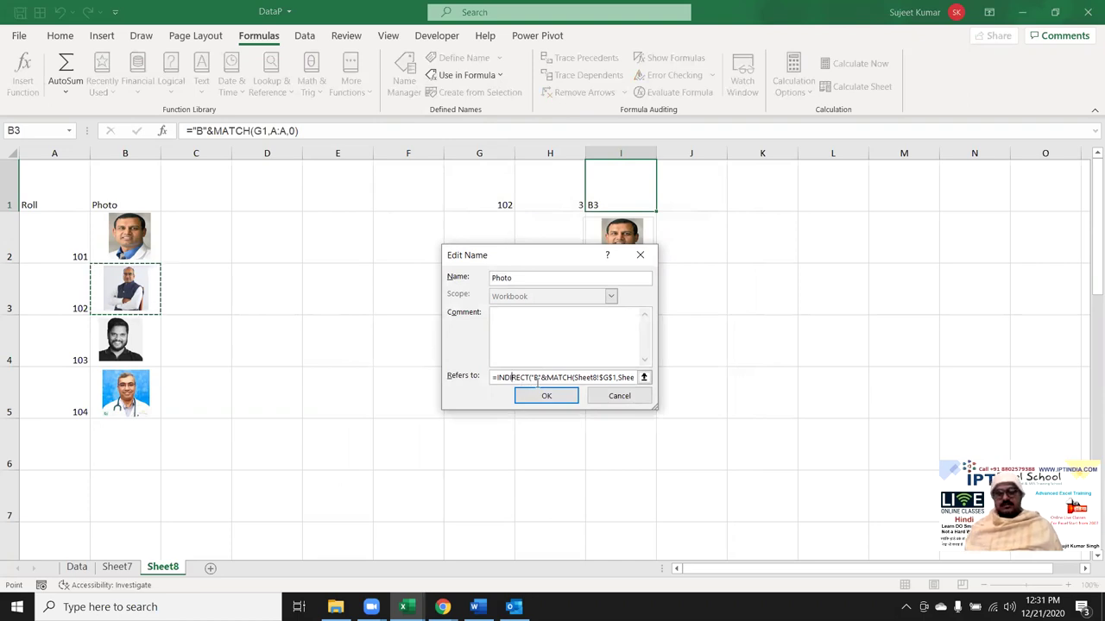
click(514, 377)
double_click(514, 377)
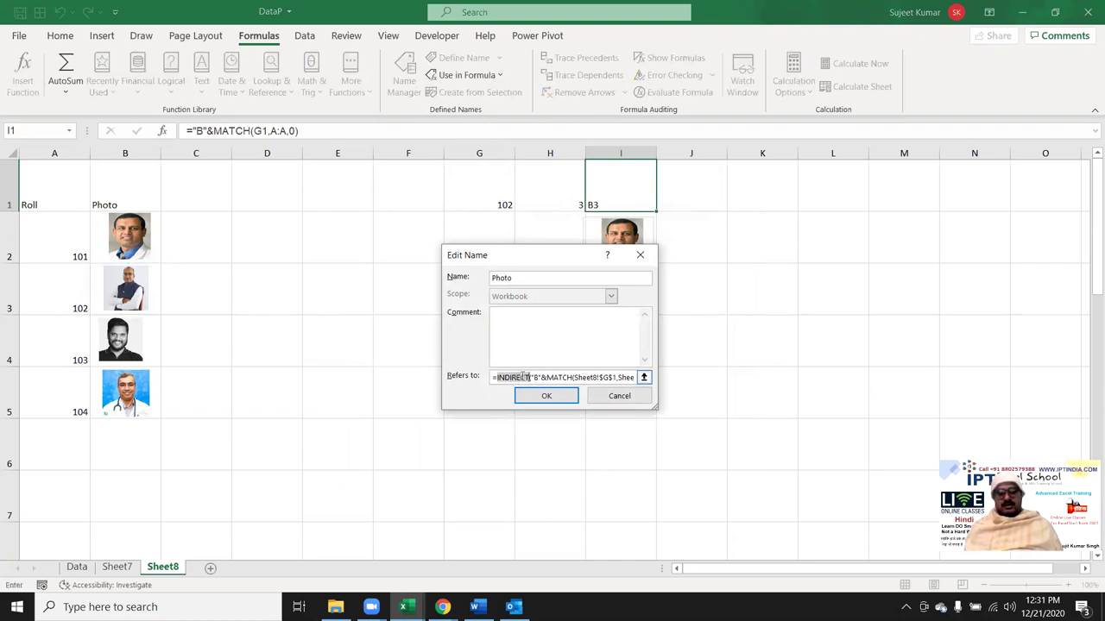
click(535, 378)
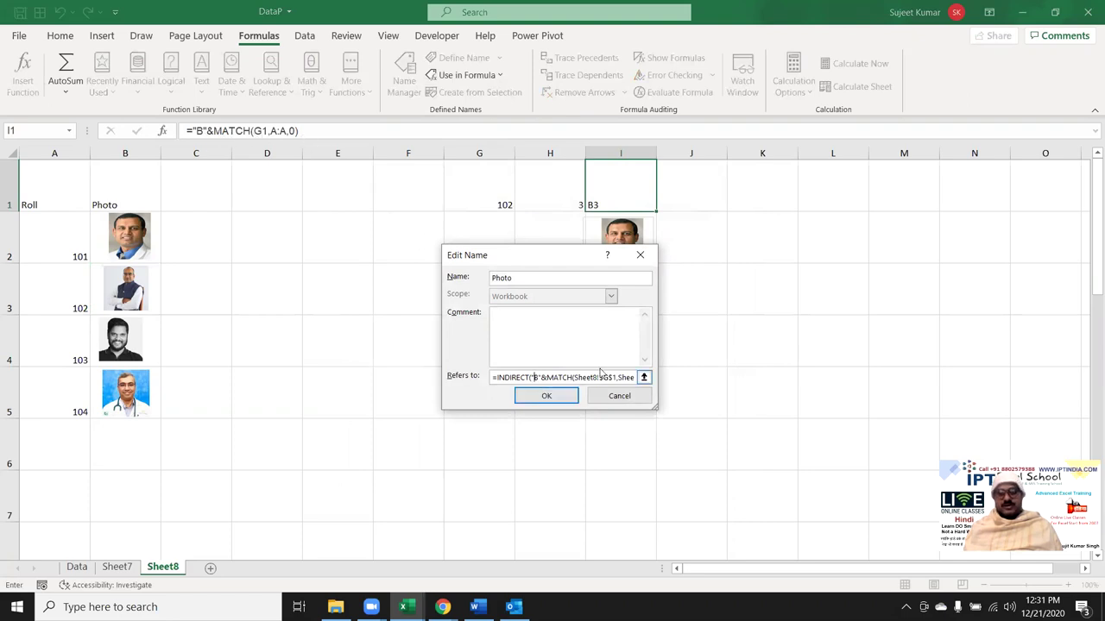
drag(601, 378, 643, 377)
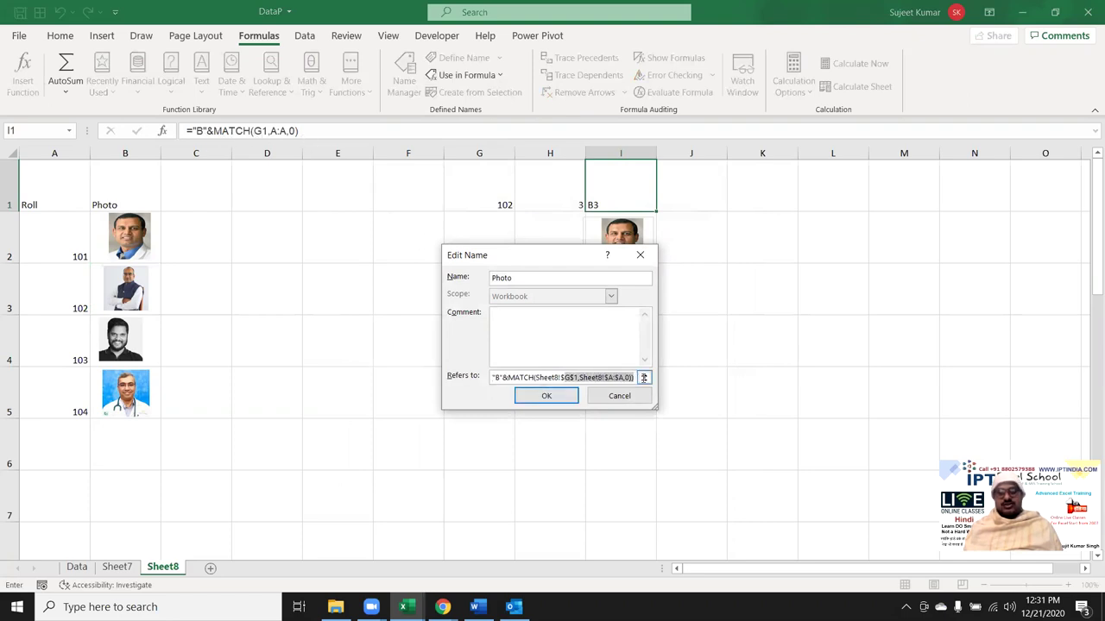
click(569, 378)
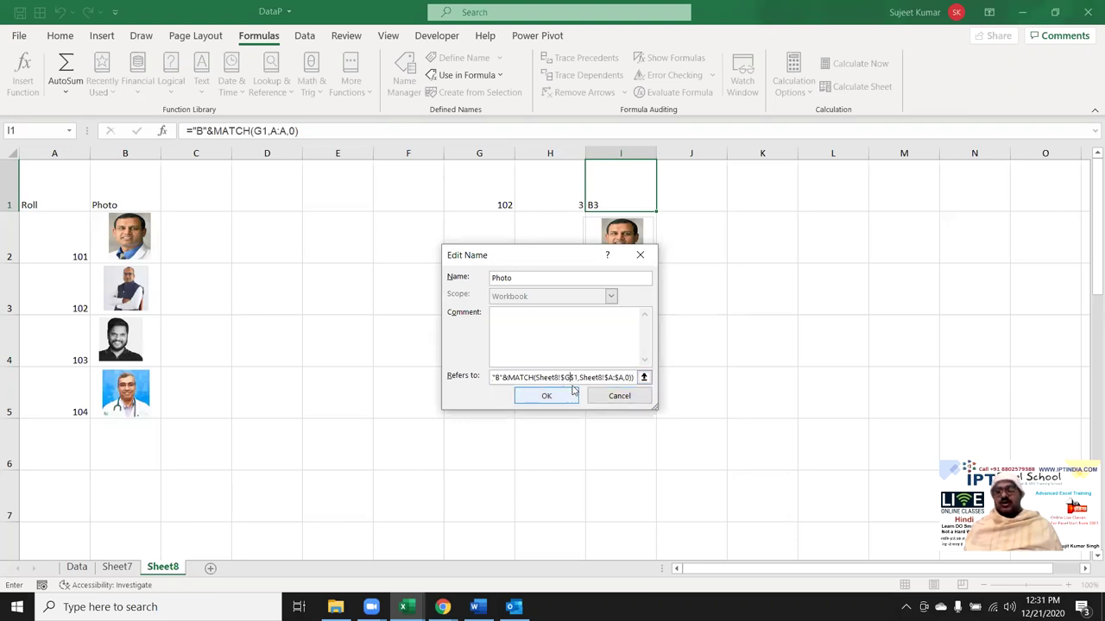
drag(560, 377, 538, 377)
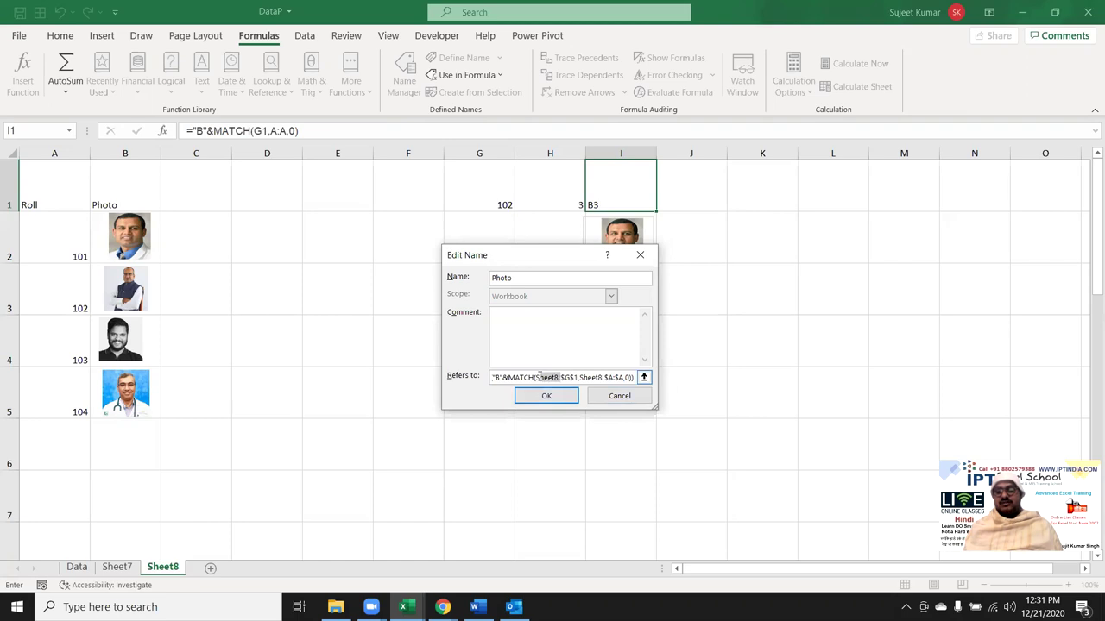
click(509, 377)
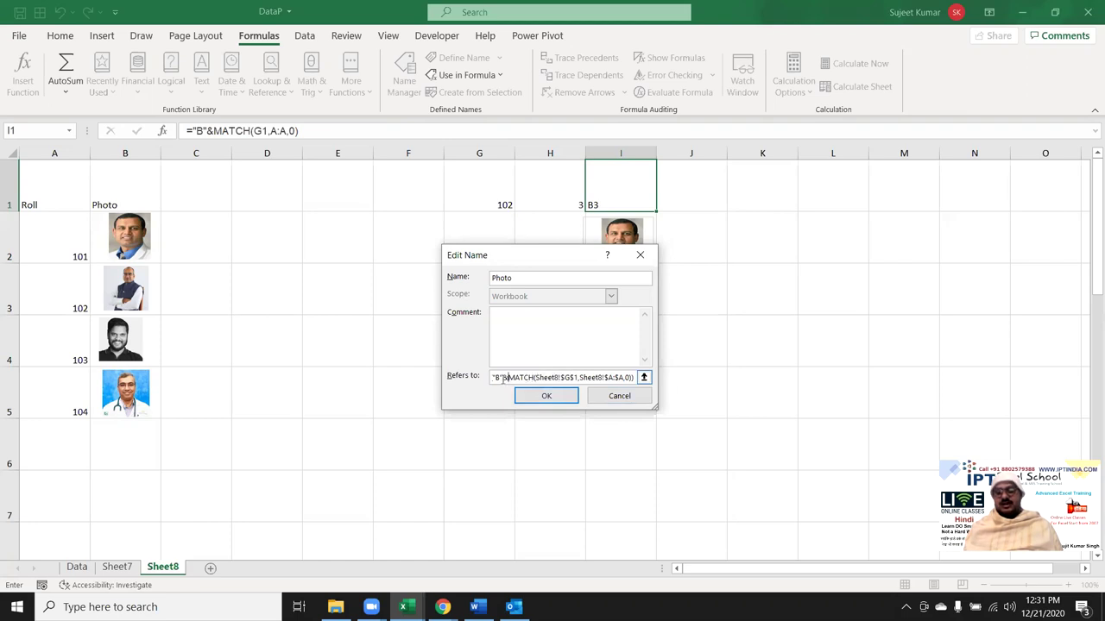
Step: Clear Photo's Refers to box and paste ="B"&MATCH(G1,A:A,0) in its place
key(F2)
text(=)
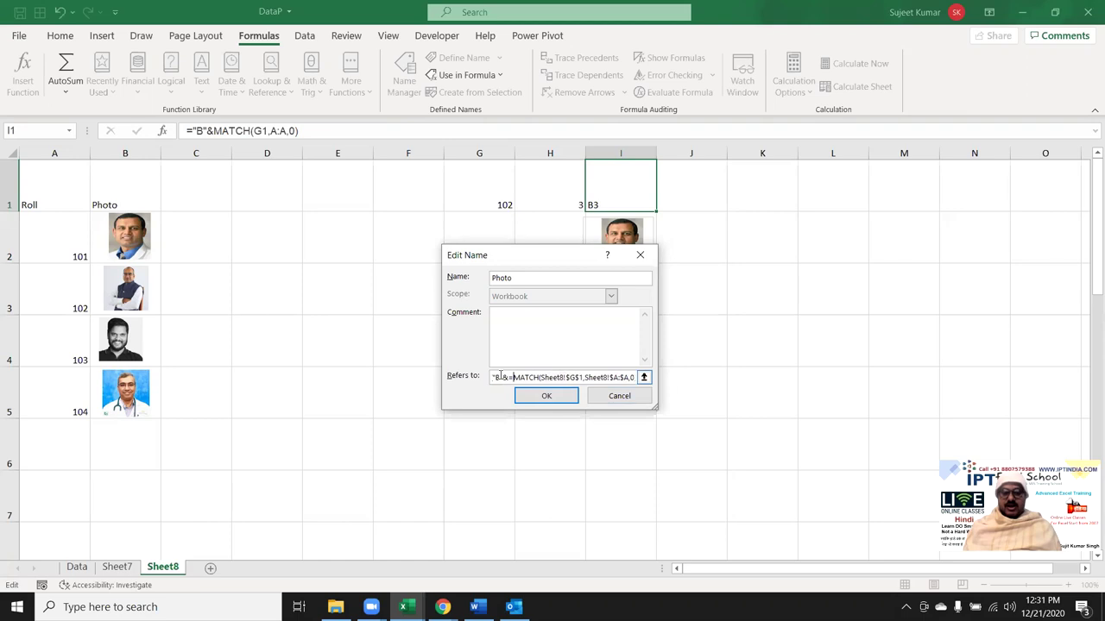
key(Delete)
key(Delete)
key(Delete)
key(Delete)
key(Delete)
key(Delete)
key(Delete)
key(Delete)
key(Delete)
key(Delete)
key(Delete)
key(Delete)
key(BackSpace)
key(ctrl+a)
key(BackSpace)
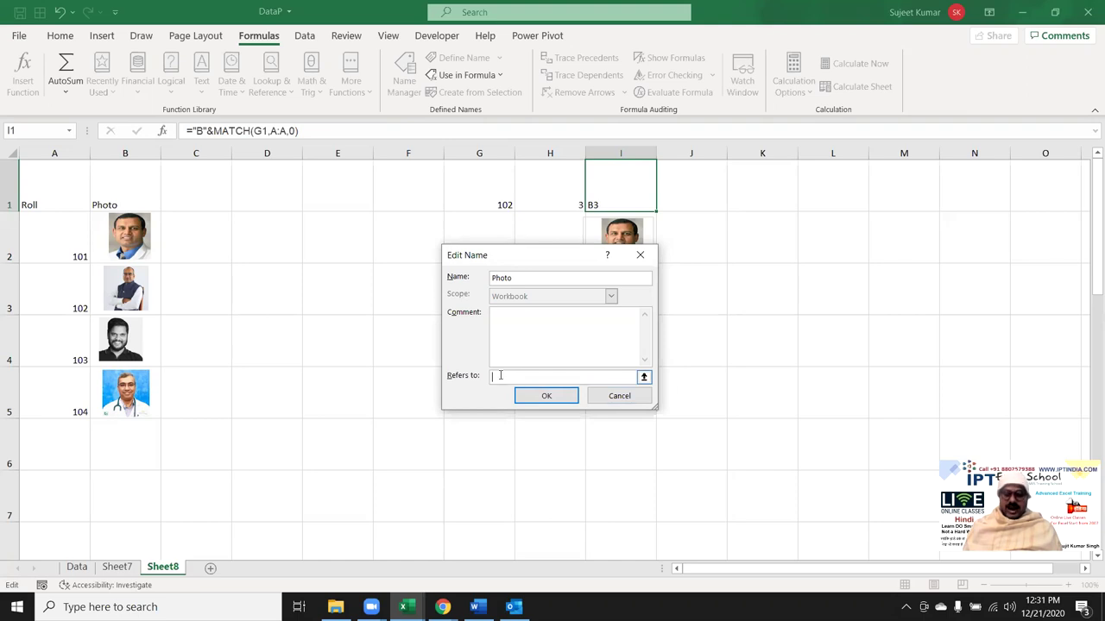
key(ctrl+v)
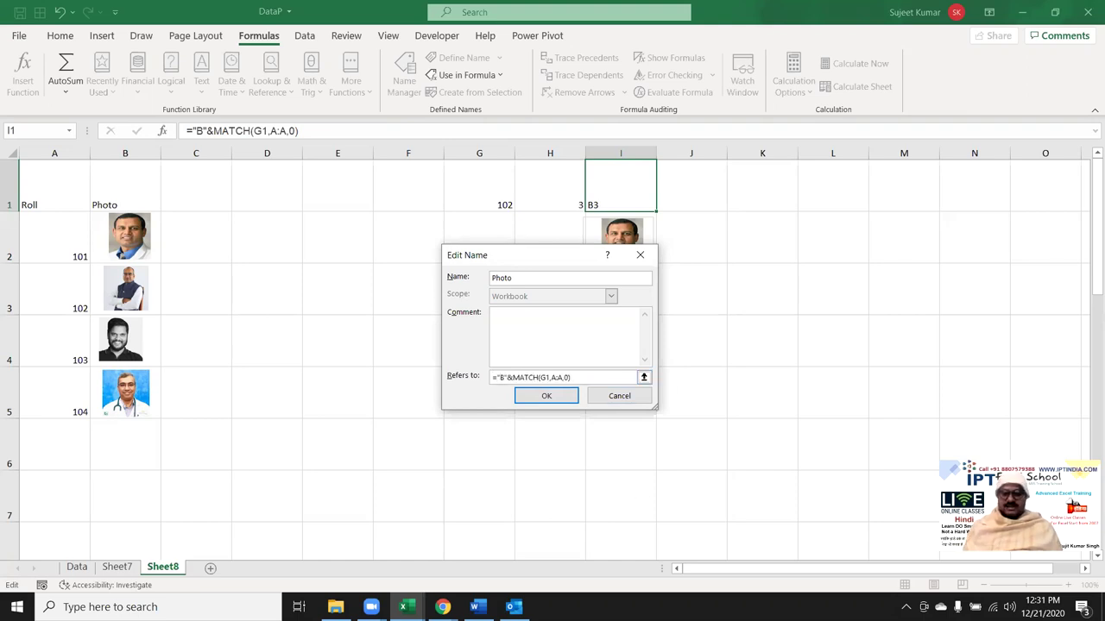
key(BackSpace)
key(BackSpace)
key(BackSpace)
key(BackSpace)
key(BackSpace)
key(BackSpace)
key(BackSpace)
key(BackSpace)
key(BackSpace)
key(BackSpace)
key(BackSpace)
key(BackSpace)
text(=indirect)
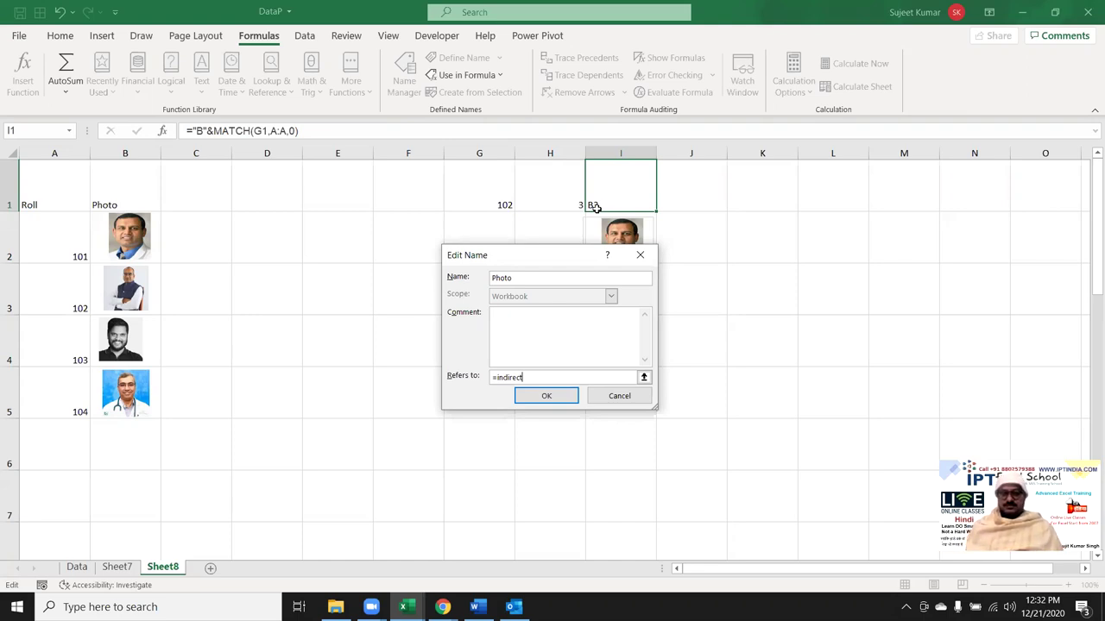
Step: Discard the Photo edit, keeping its original INDIRECT/MATCH formula, and select cell E4
text(()
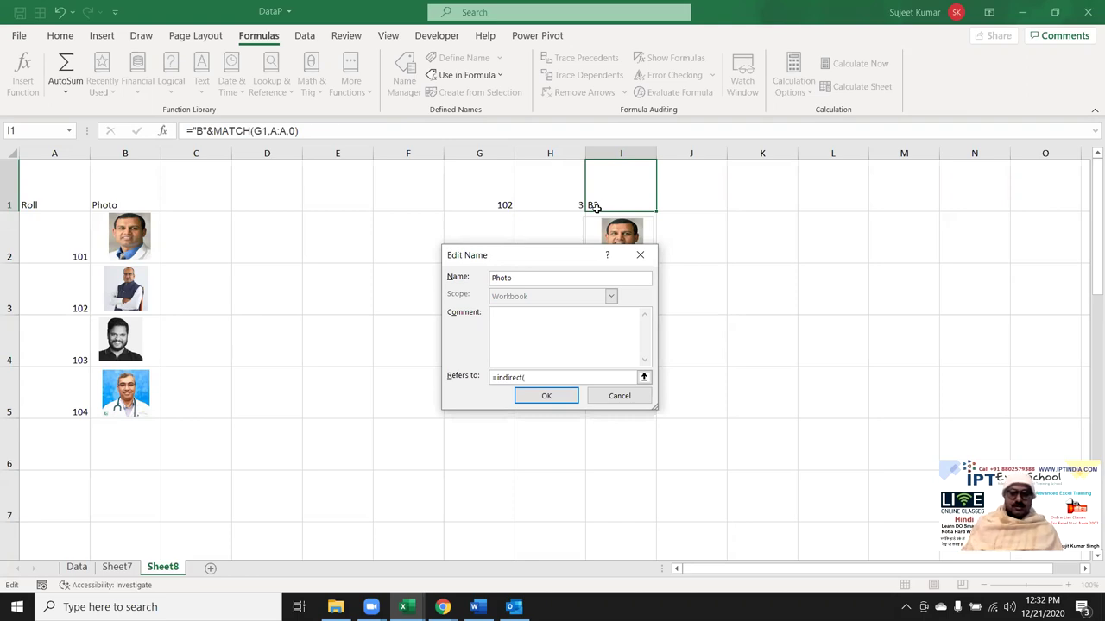
key(Escape)
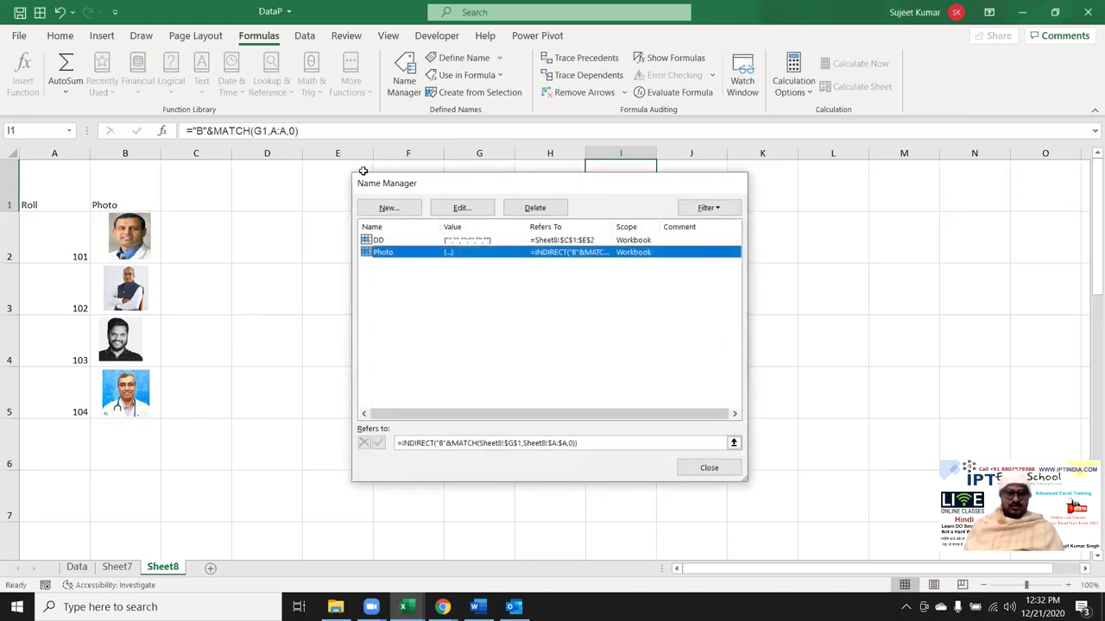
key(Escape)
click(350, 327)
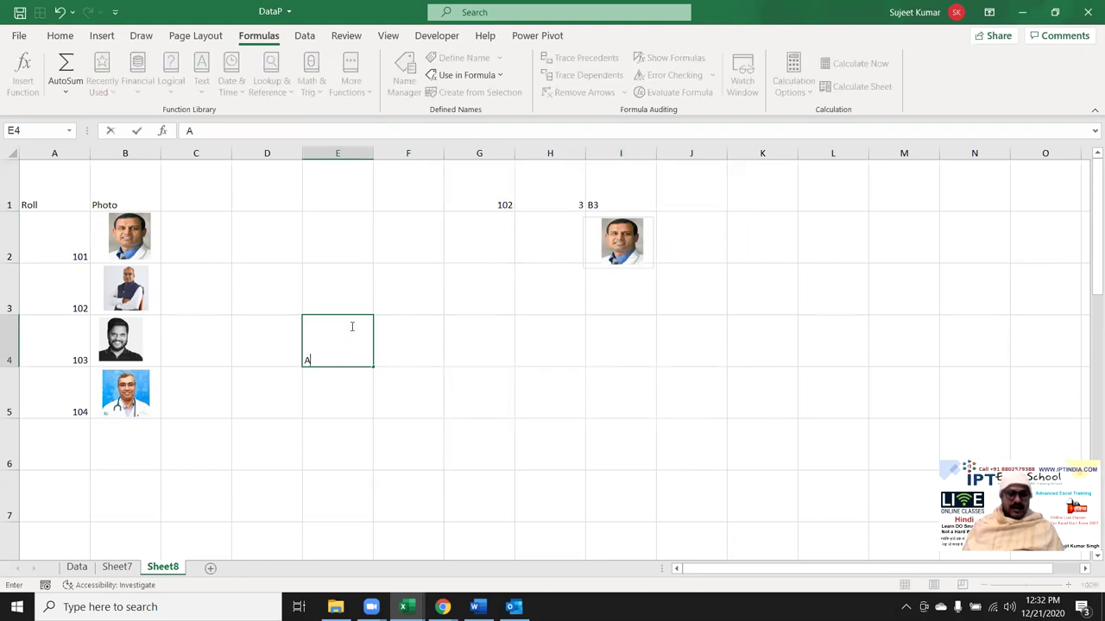
Step: Enter =A1 in E4 so it shows Roll, and the text A1 in F4
text(=A1)
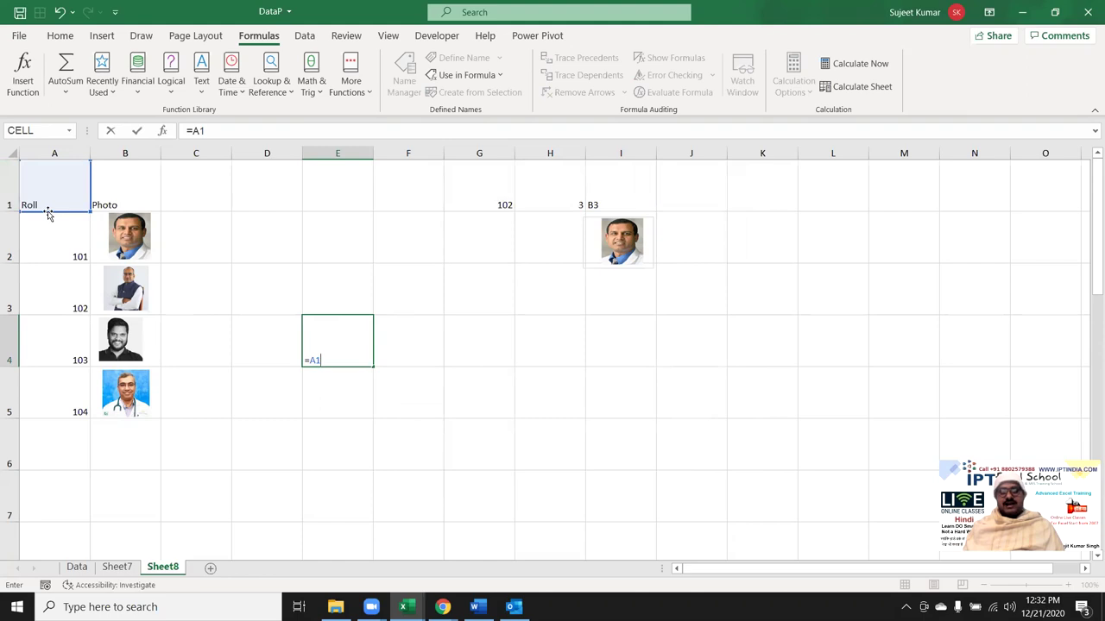
key(ctrl+Return)
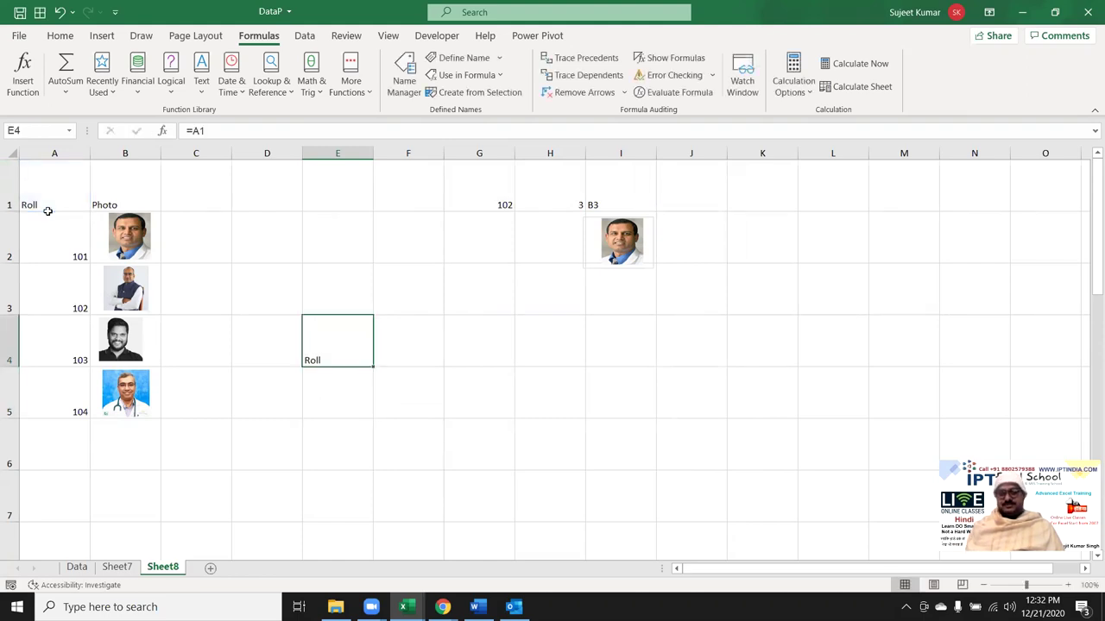
key(Right)
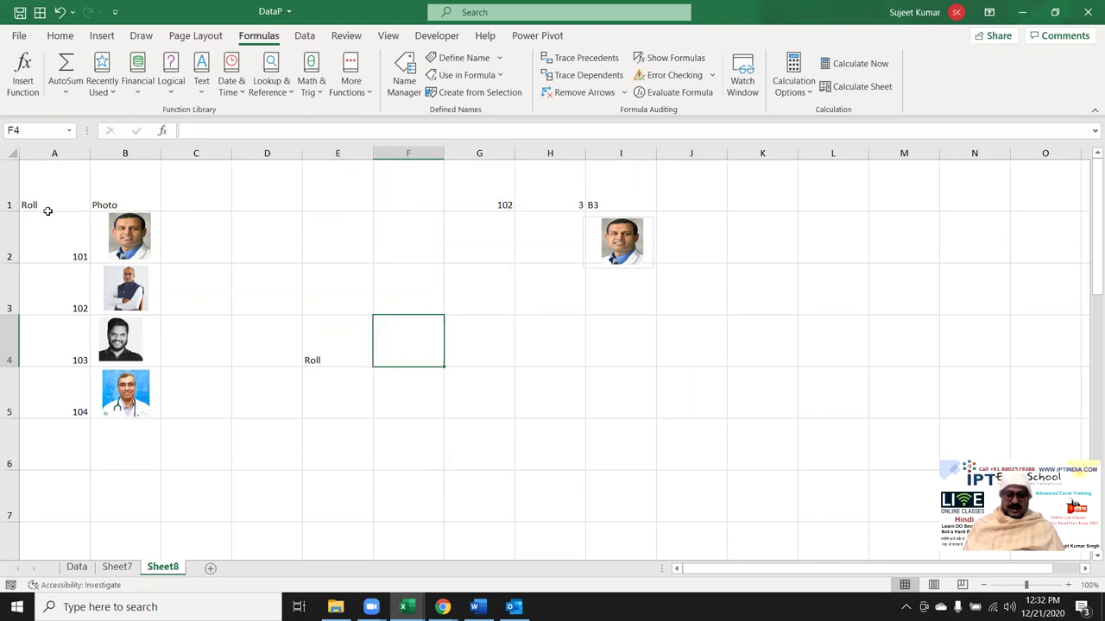
text(A1)
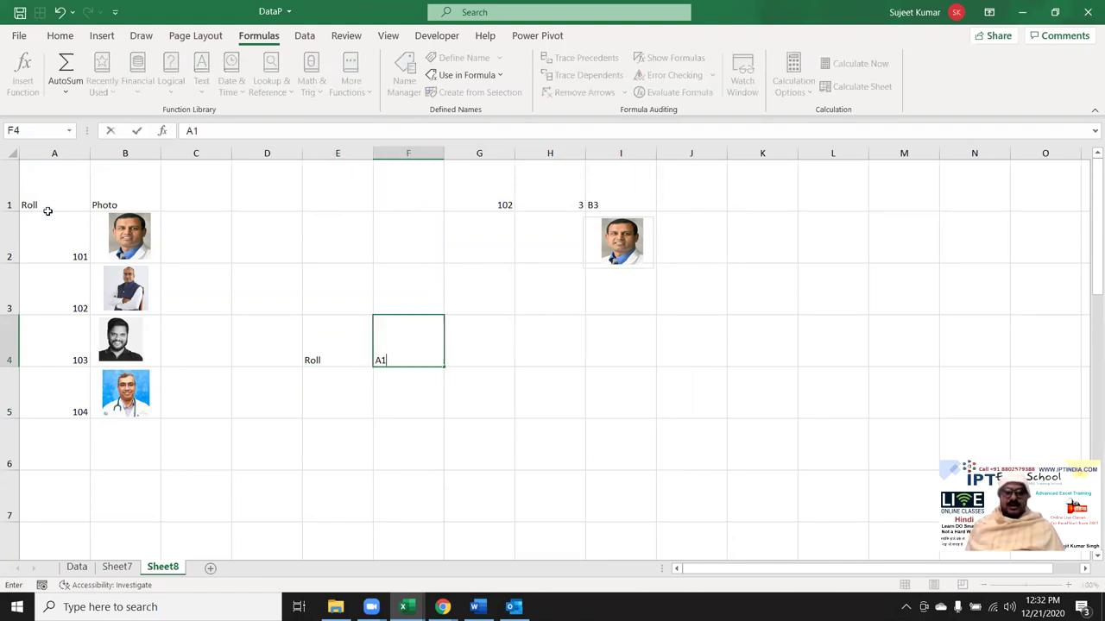
key(Right)
Step: Enter =INDIRECT(F4) in G4 and check that it returns Roll
text(=)
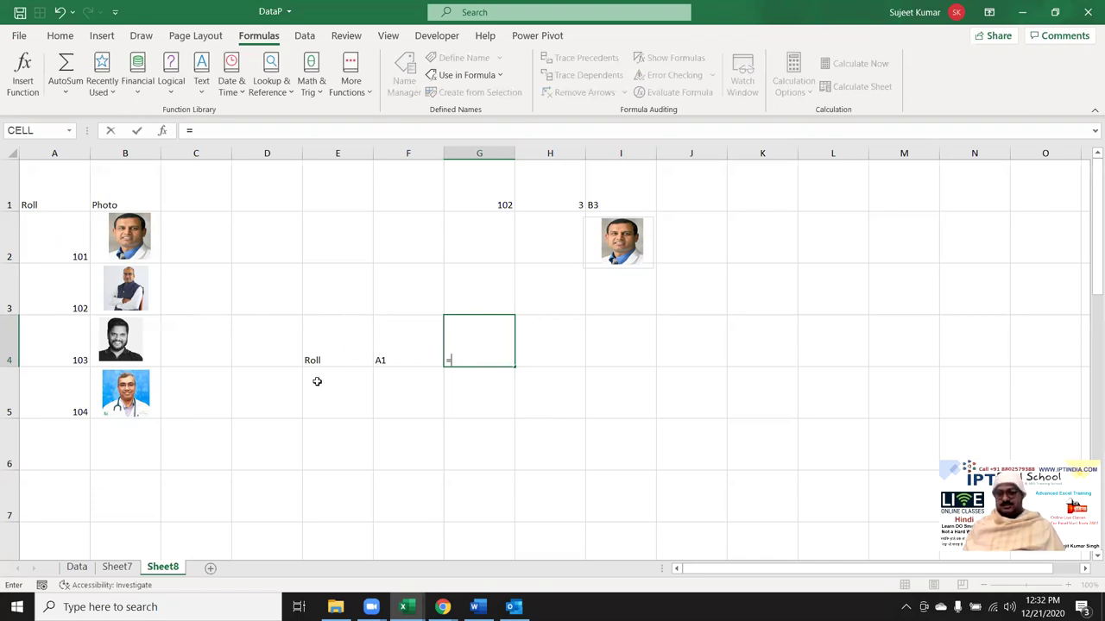
text(i)
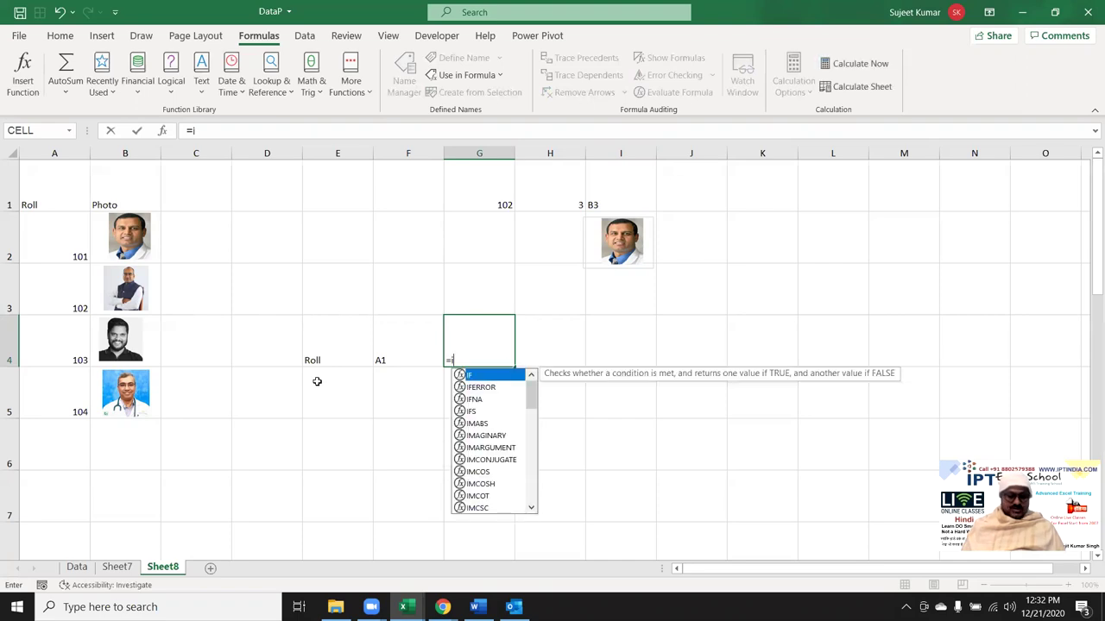
text(ndi)
key(Tab)
key(Left)
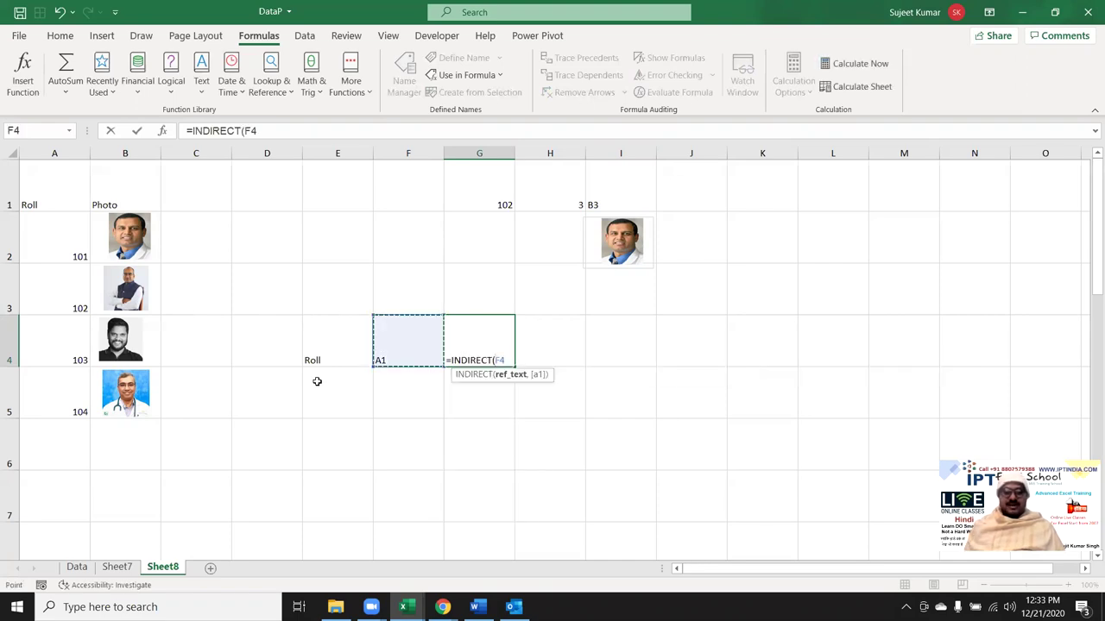
text())
key(Return)
key(Up)
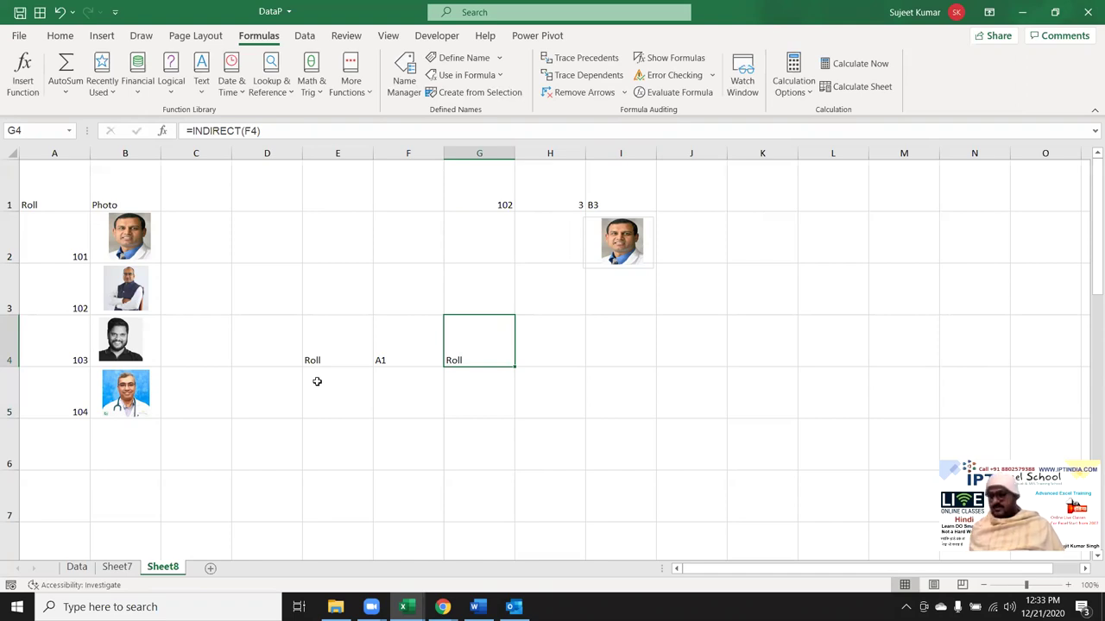
Step: Clear the test entries in E4:G4 and select cell I1
key(Left)
key(Left)
key(shift+Right)
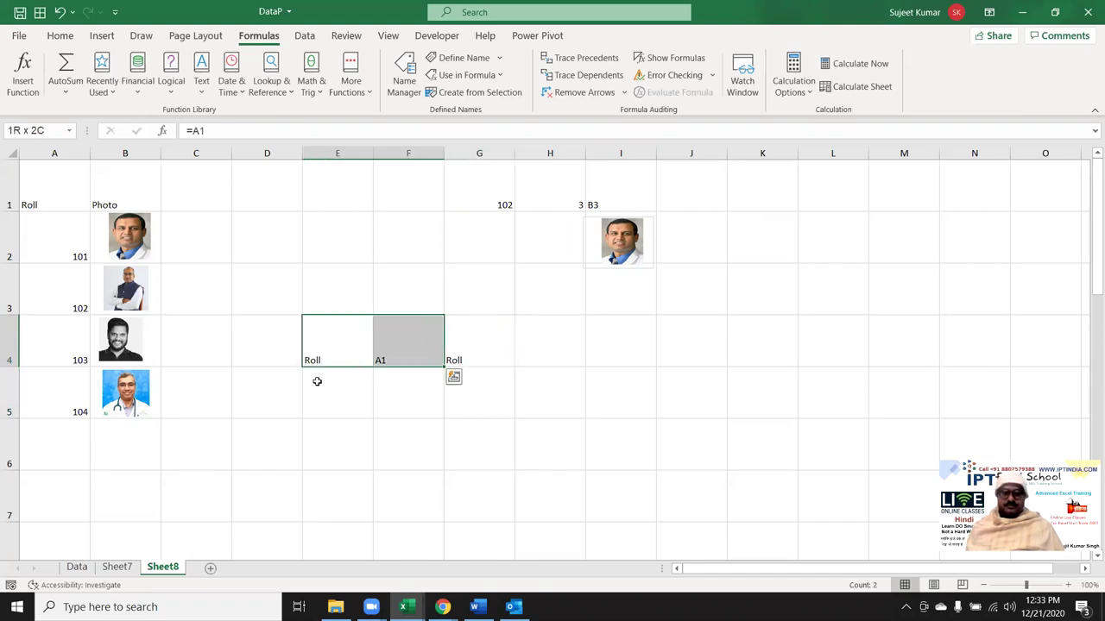
key(shift+Right)
key(Delete)
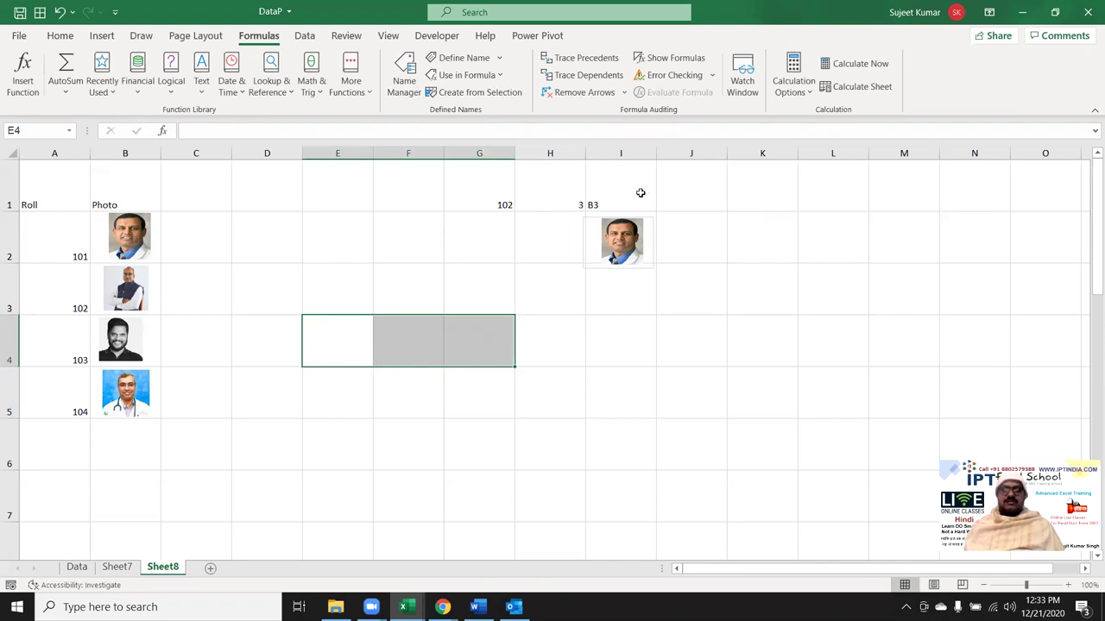
click(640, 192)
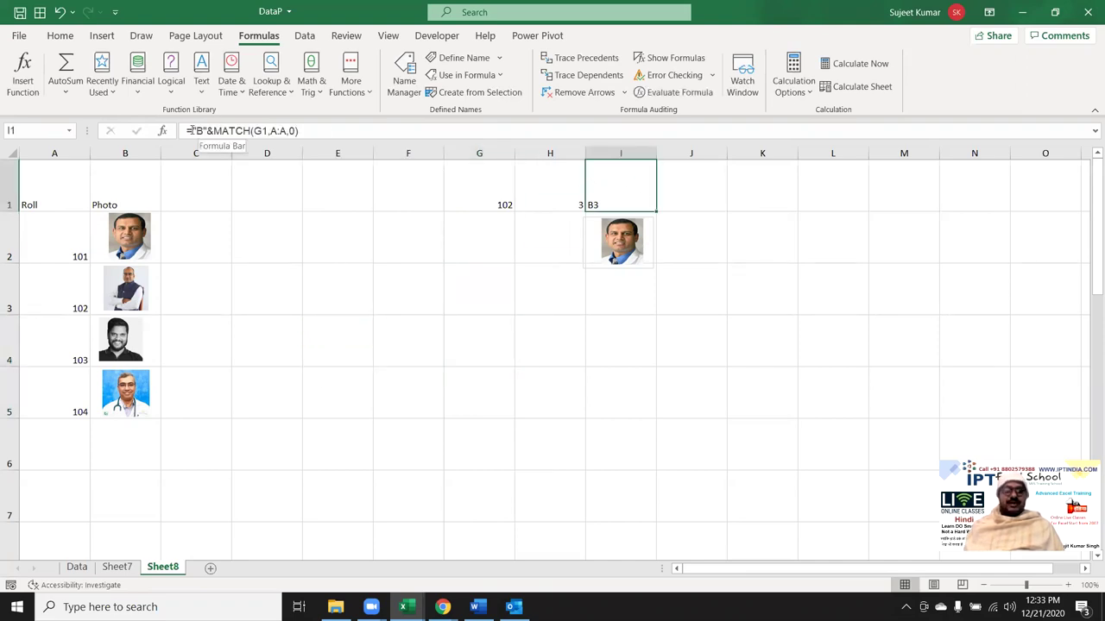
drag(188, 130, 298, 131)
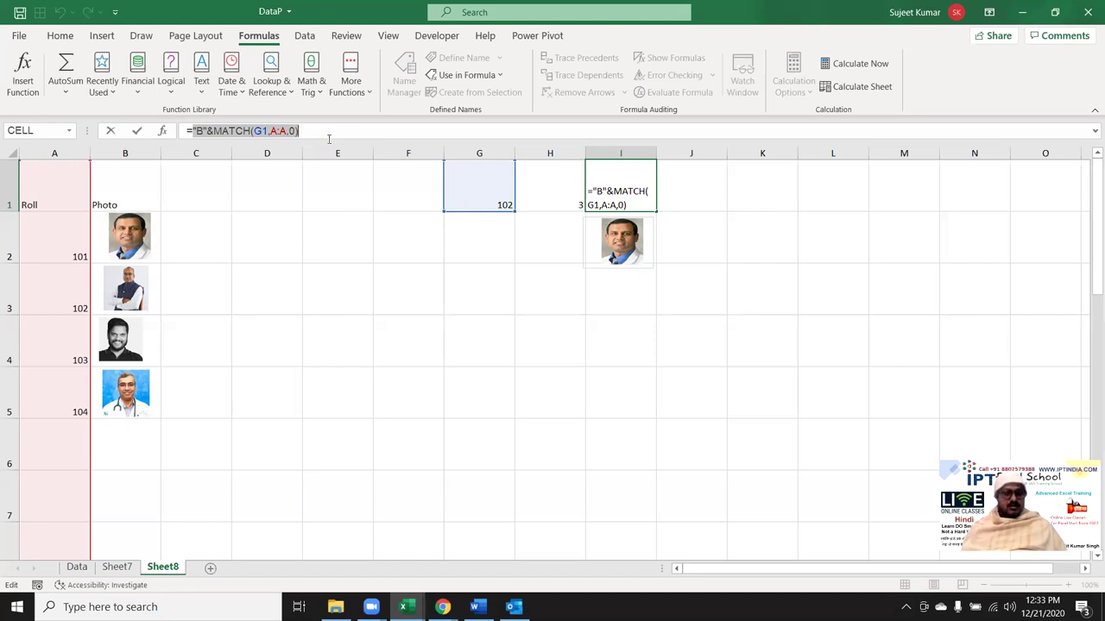
key(ctrl+Return)
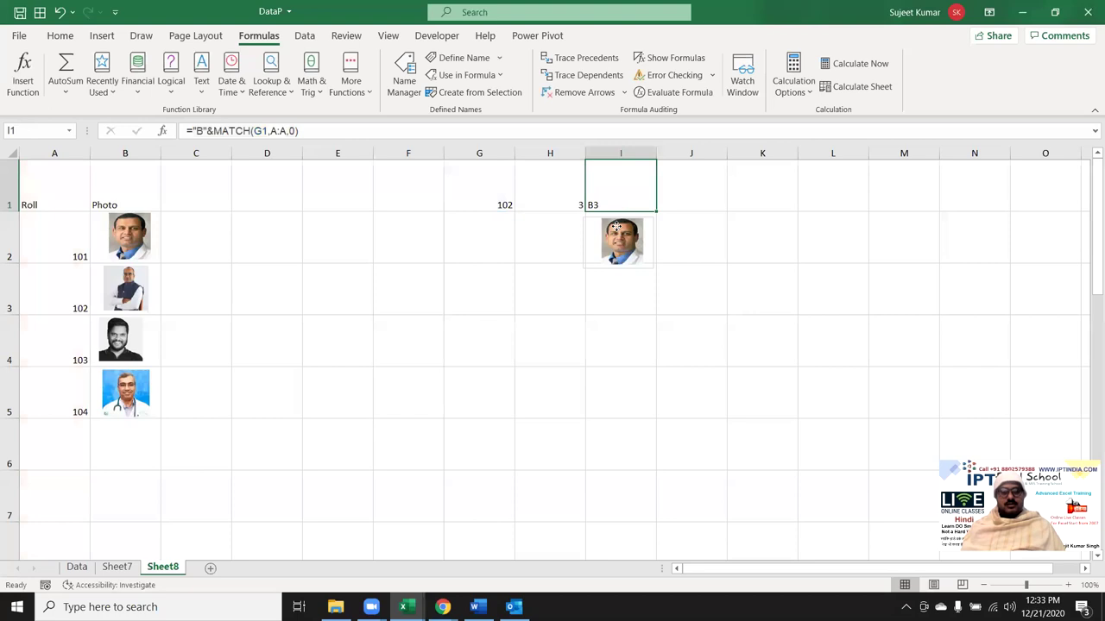
click(584, 234)
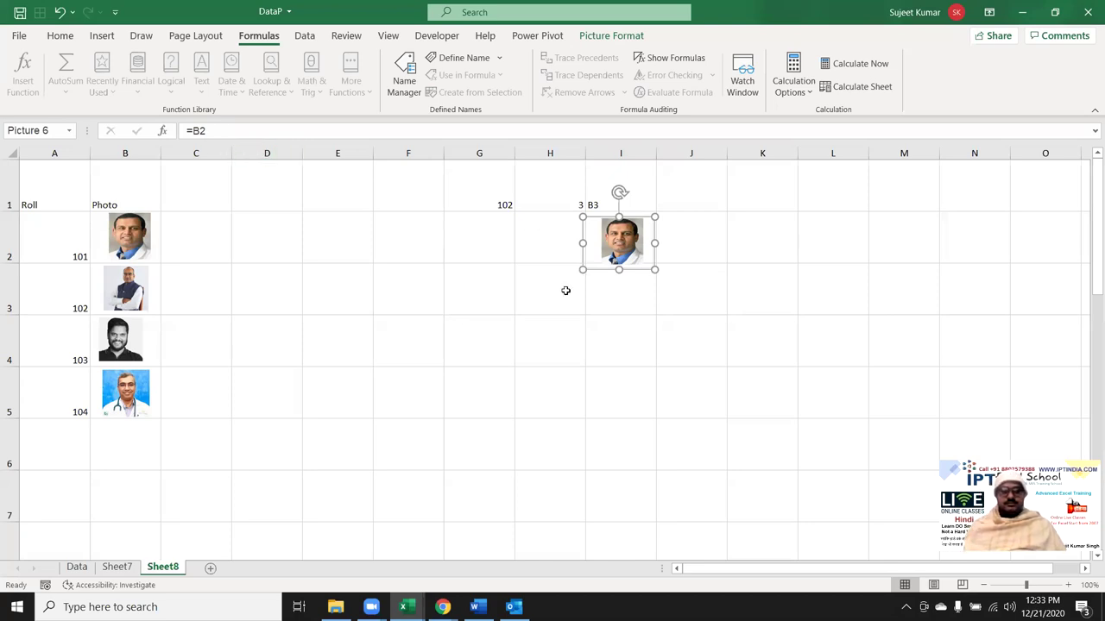
Step: Select the linked picture and cell G3, then start and cancel a new name definition
key(Escape)
click(612, 259)
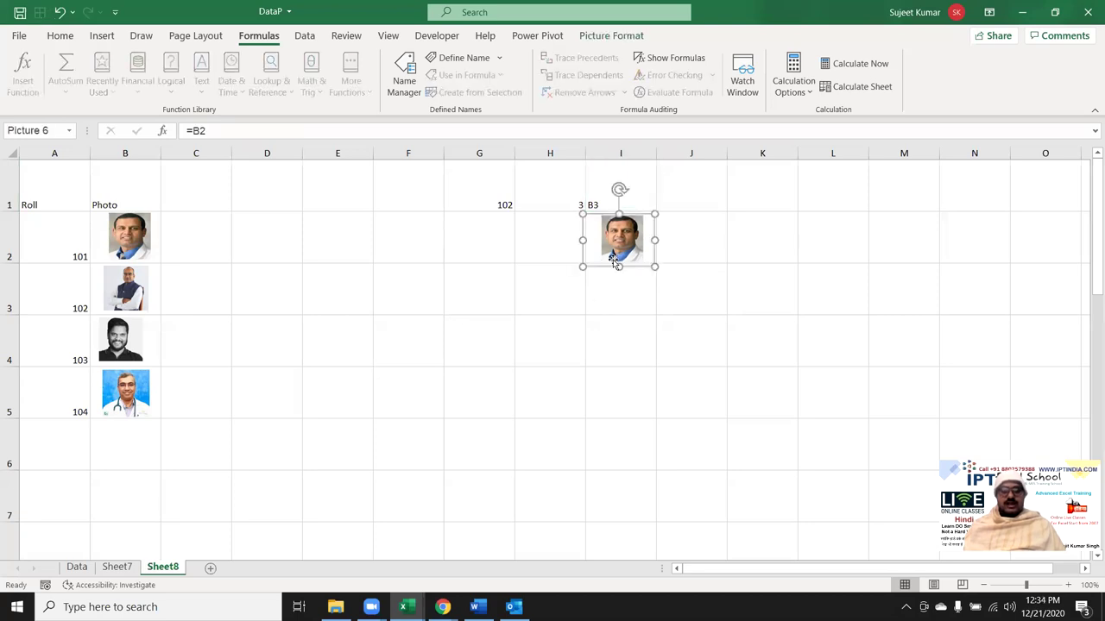
click(483, 277)
click(450, 59)
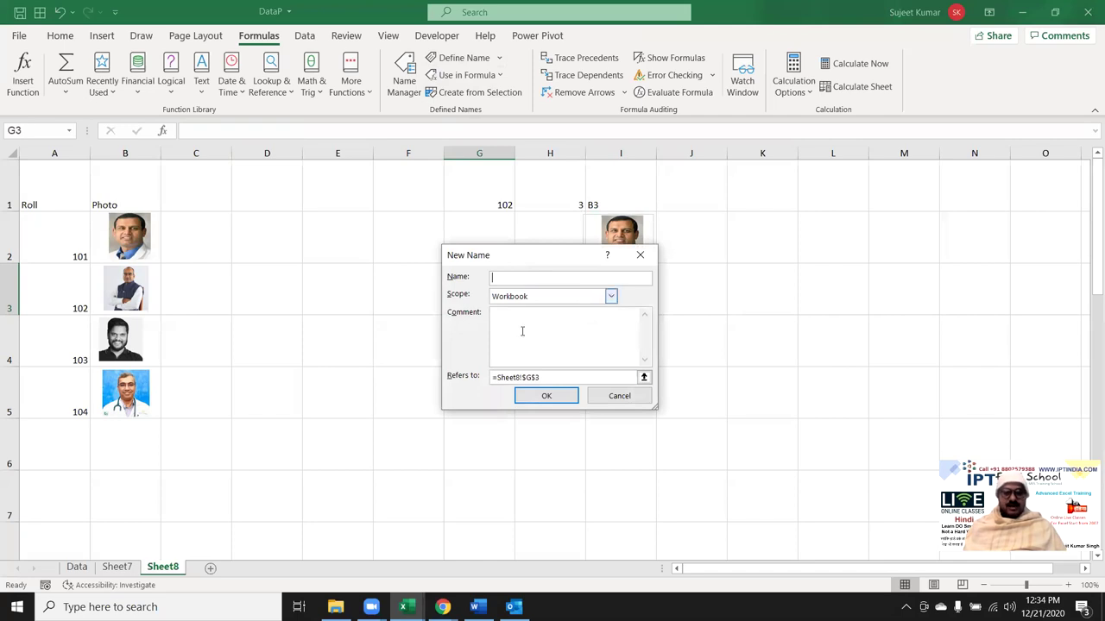
double_click(530, 378)
key(Escape)
Step: Confirm Photo's INDIRECT/MATCH definition in Name Manager, then select B2 in the picture's formula
click(398, 86)
click(447, 251)
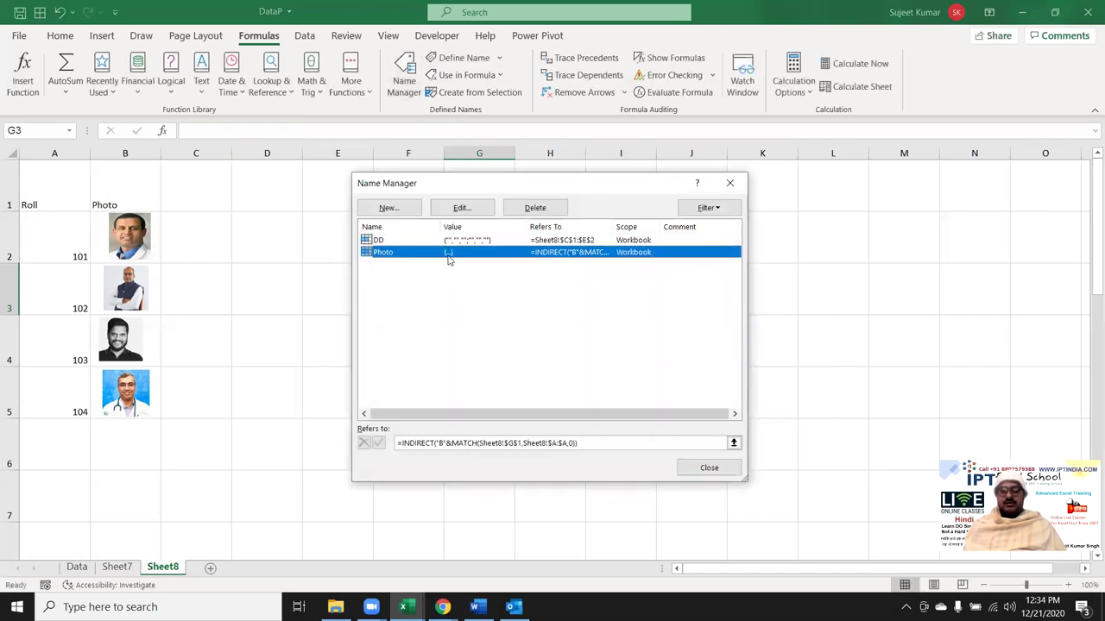
double_click(448, 251)
click(513, 377)
mouse_move(512, 377)
mouse_down()
mouse_move(752, 381)
mouse_move(710, 382)
mouse_up()
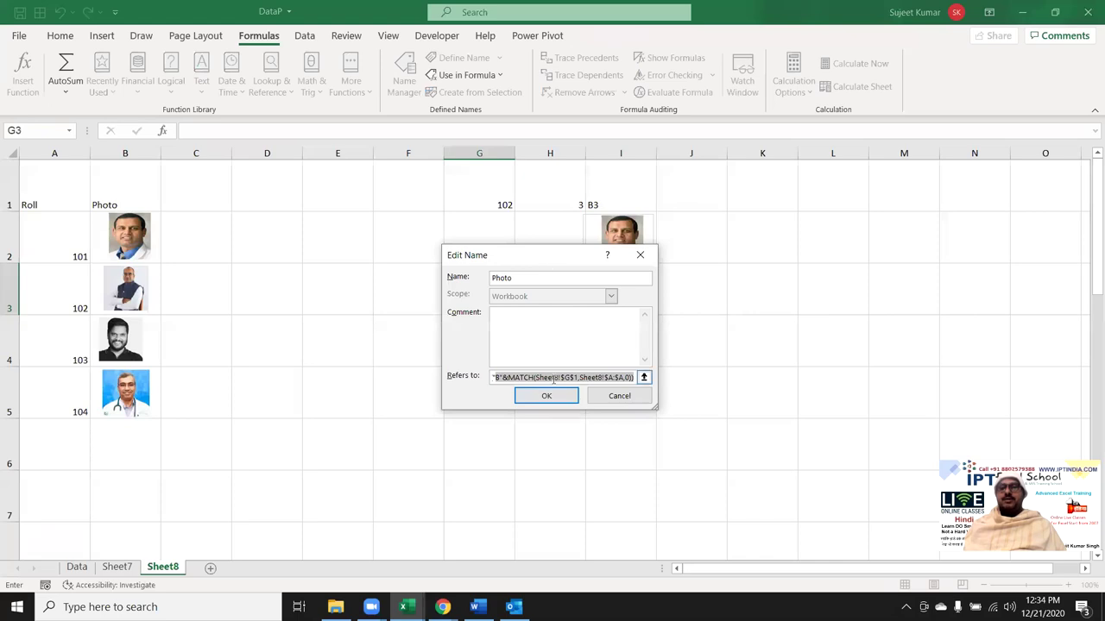
click(547, 395)
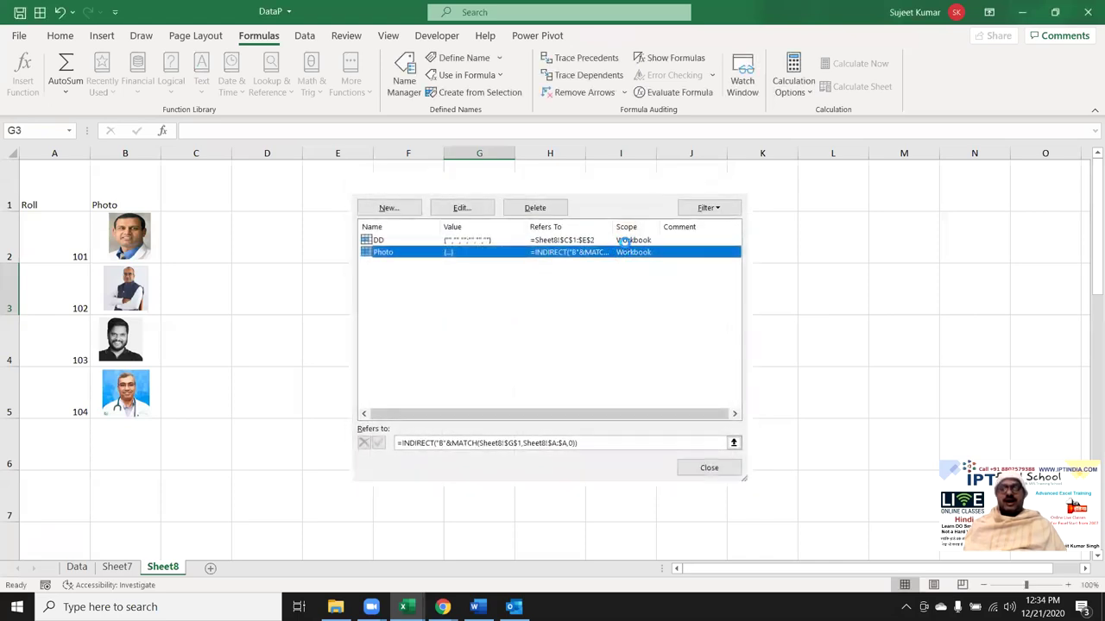
key(Escape)
double_click(197, 130)
Step: Replace the linked picture's formula with =Photo
text(phot)
key(Tab)
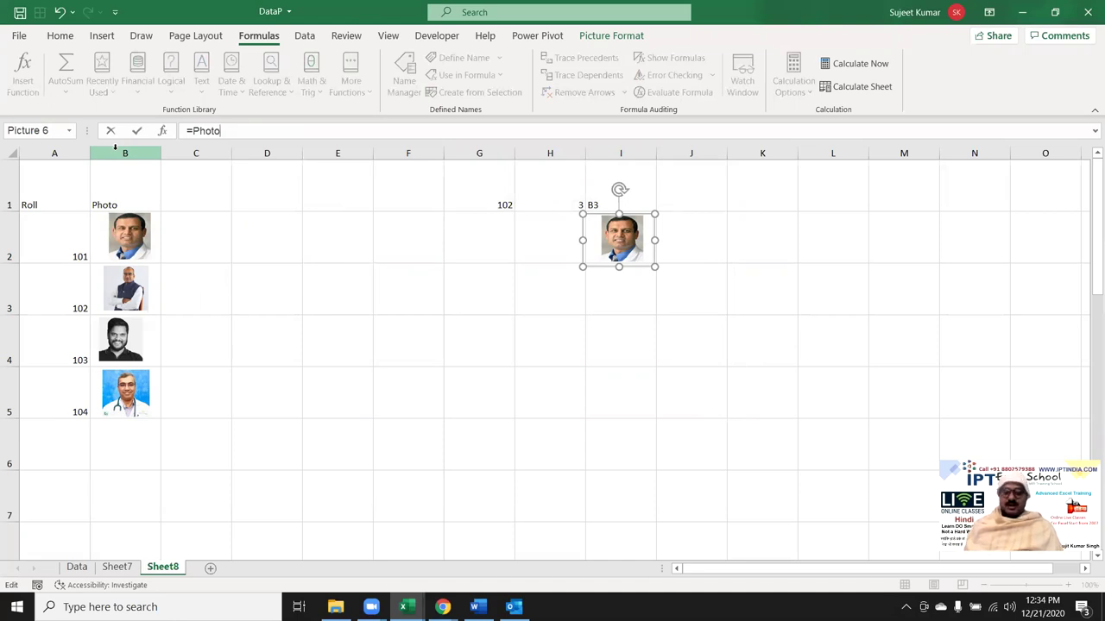
key(Return)
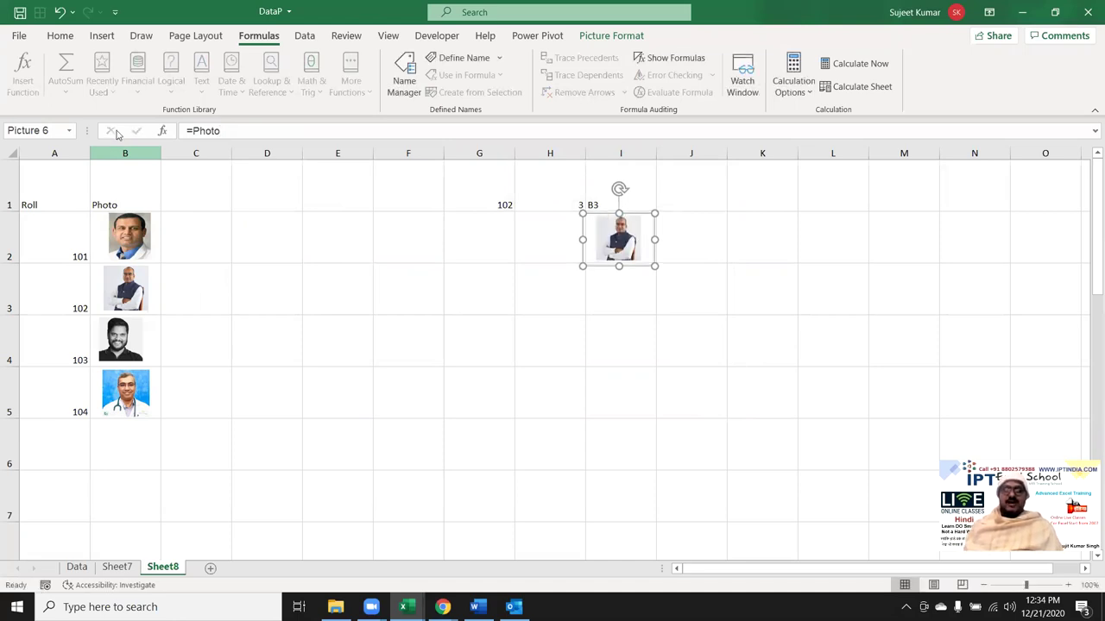
Step: Test roll numbers 103, 100, 101, 102 and 103 in G1 to switch the photo
click(484, 188)
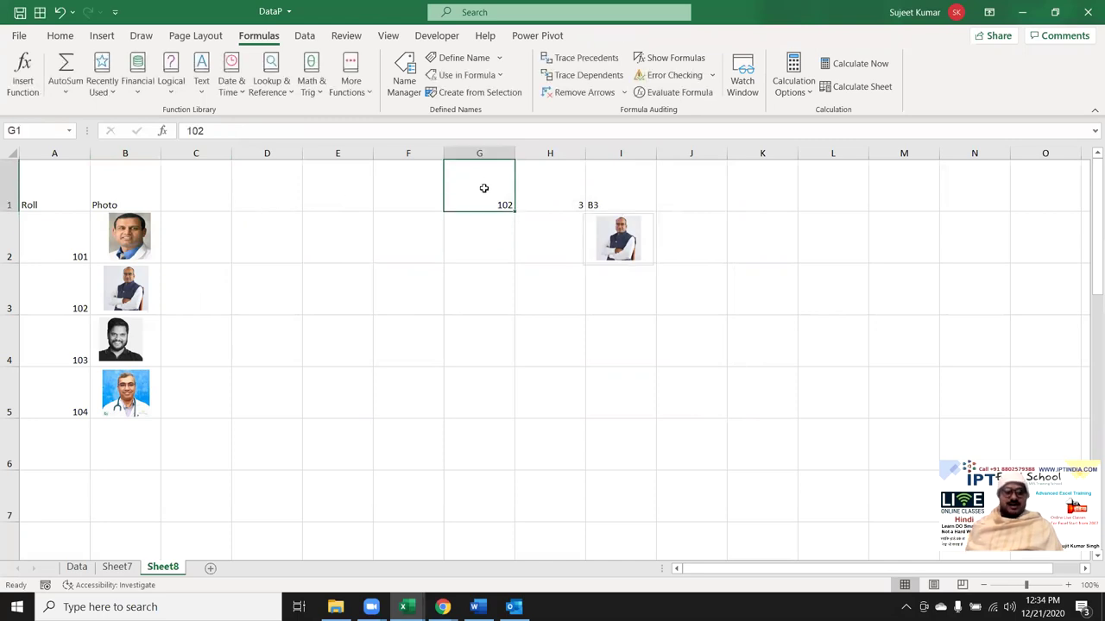
text(103)
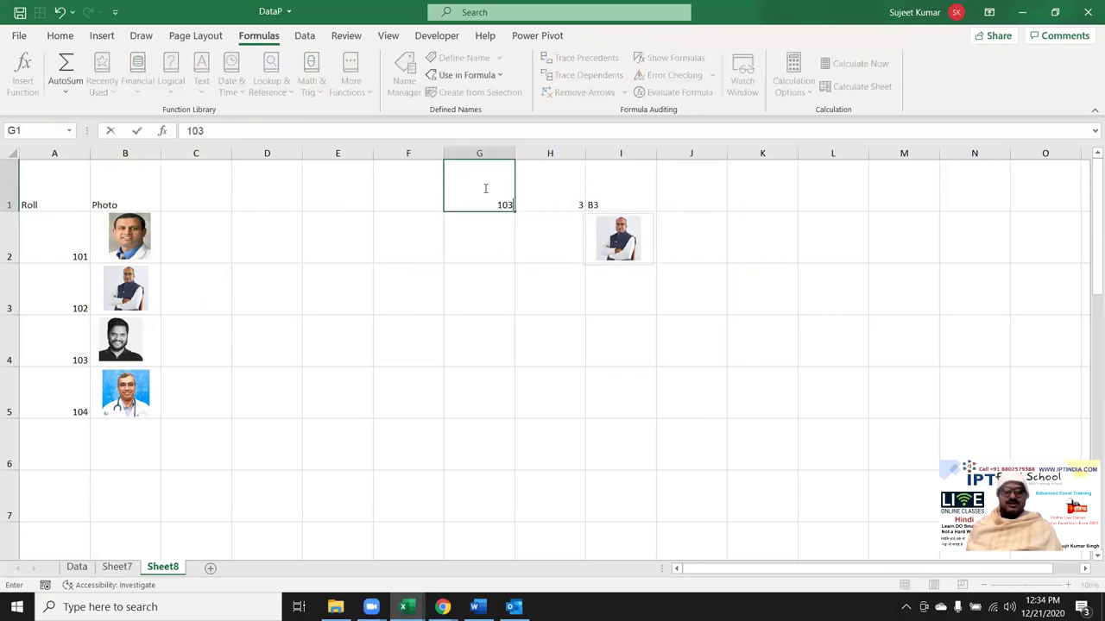
key(Return)
click(484, 188)
text(100)
key(Return)
click(485, 188)
text(101)
key(Return)
click(484, 188)
text(102)
key(Return)
click(484, 188)
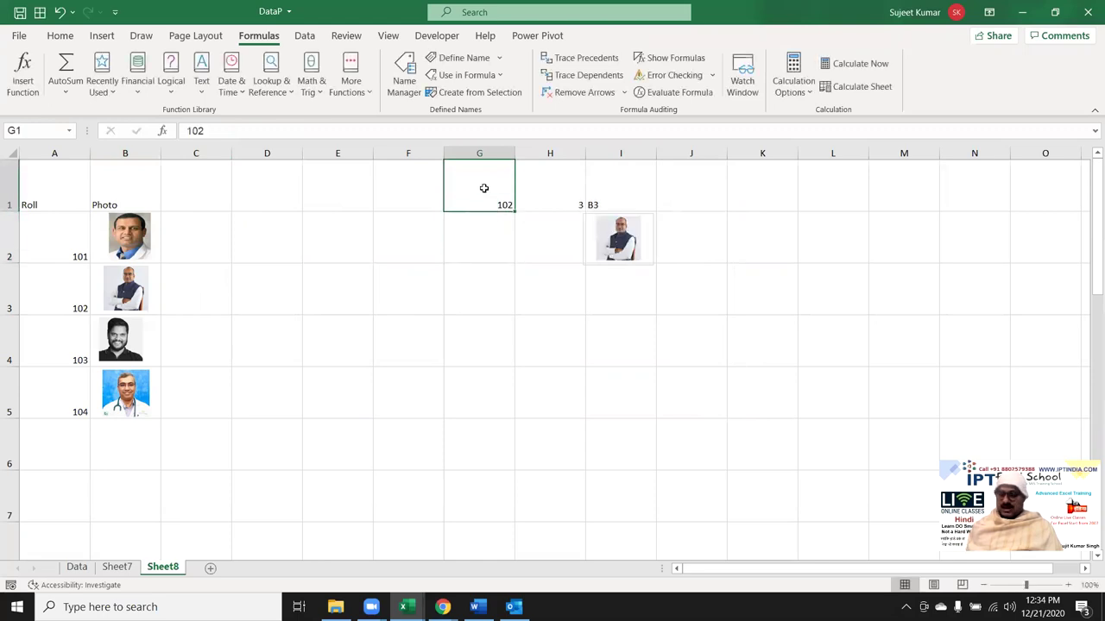
text(103)
key(Return)
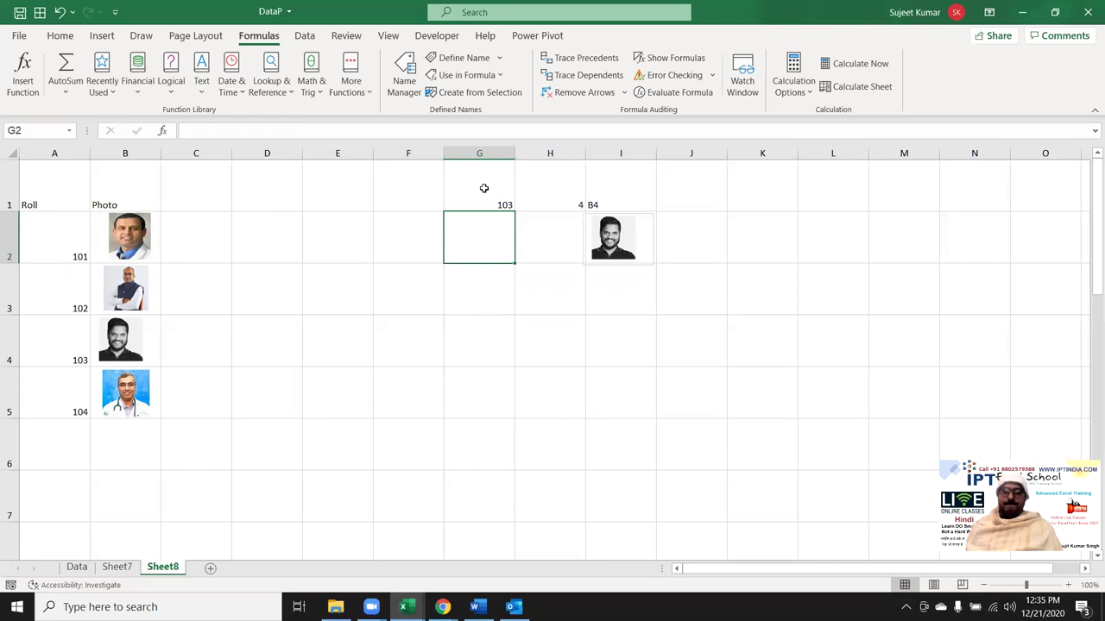
Step: Review cells I2 and I1, then save the DataP workbook
key(Up)
key(Right)
key(Down)
key(Right)
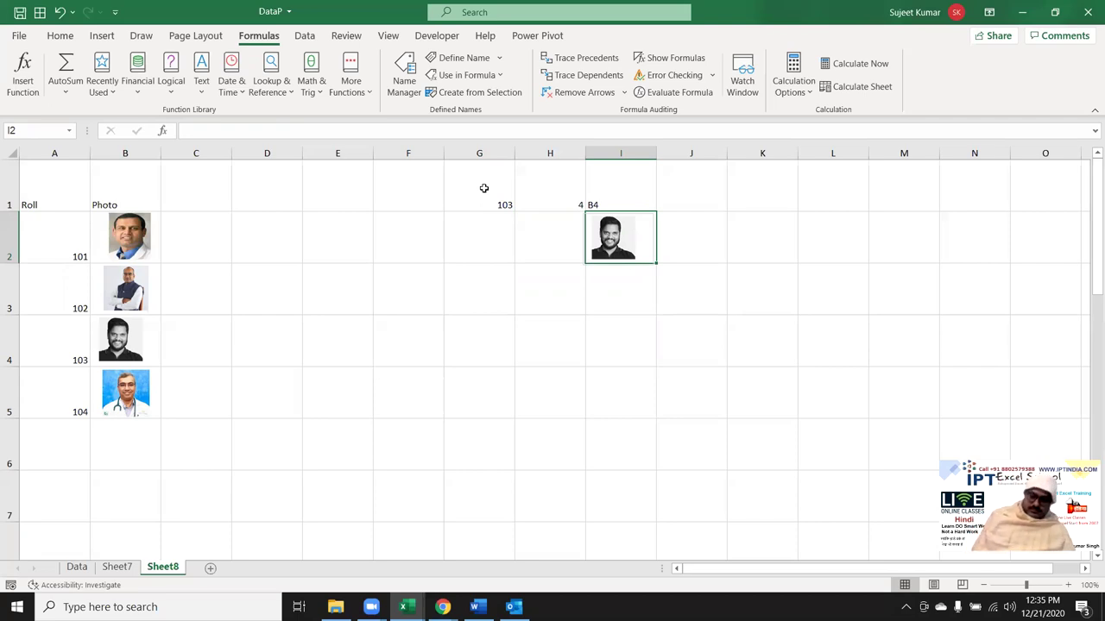
key(Up)
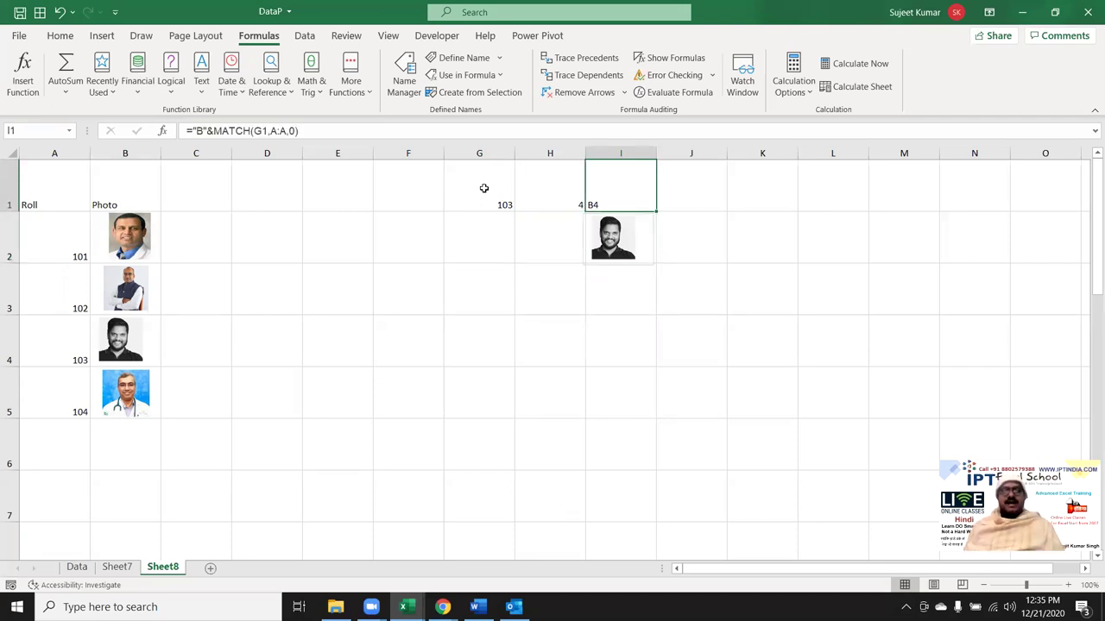
key(Left)
key(Left)
key(Right)
key(Right)
key(Right)
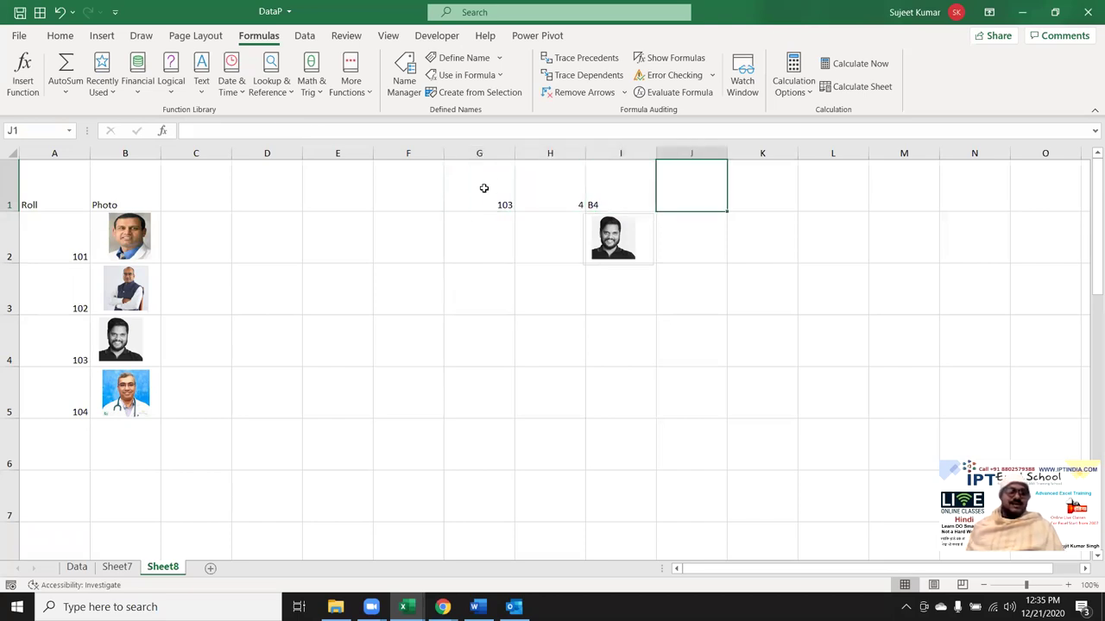
click(19, 12)
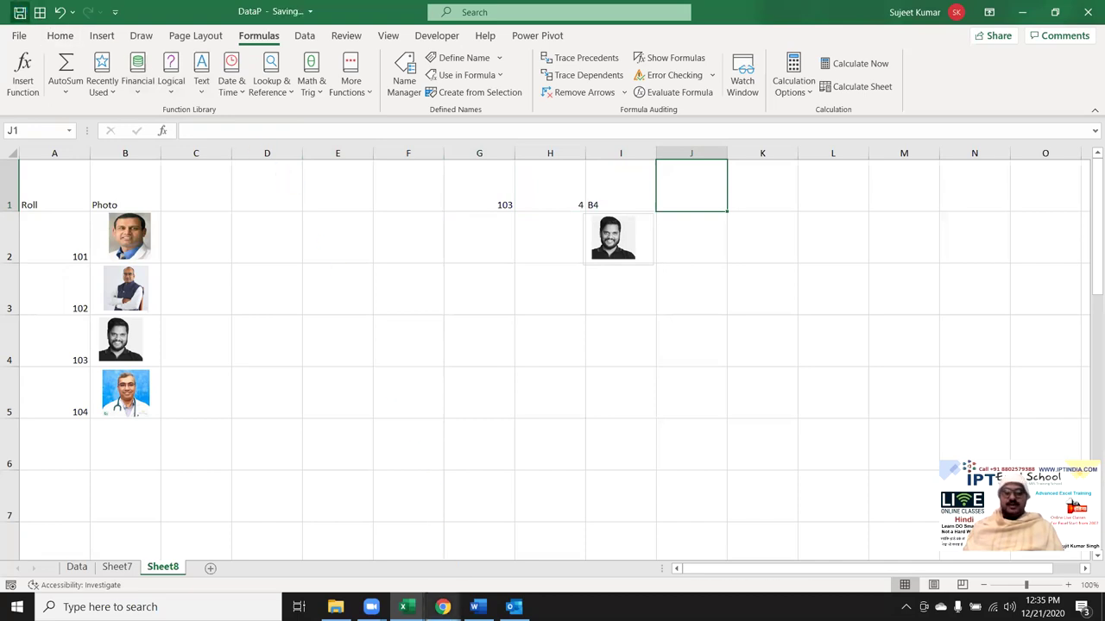
Step: Bring the Chrome window with the Google image search results to the front
mouse_move(442, 606)
click(403, 575)
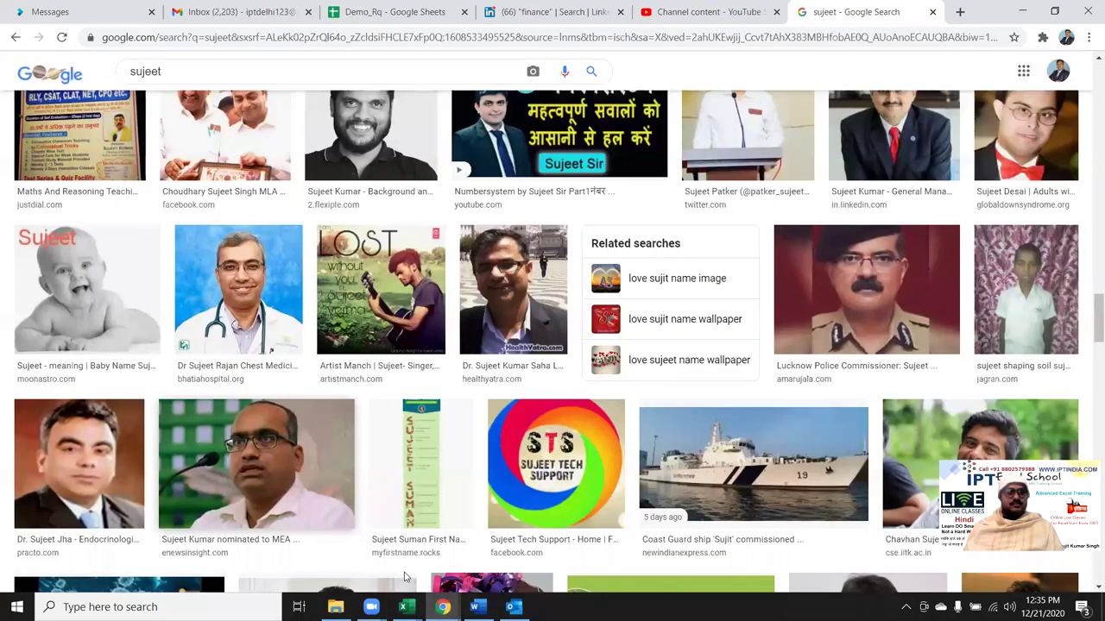
mouse_move(441, 607)
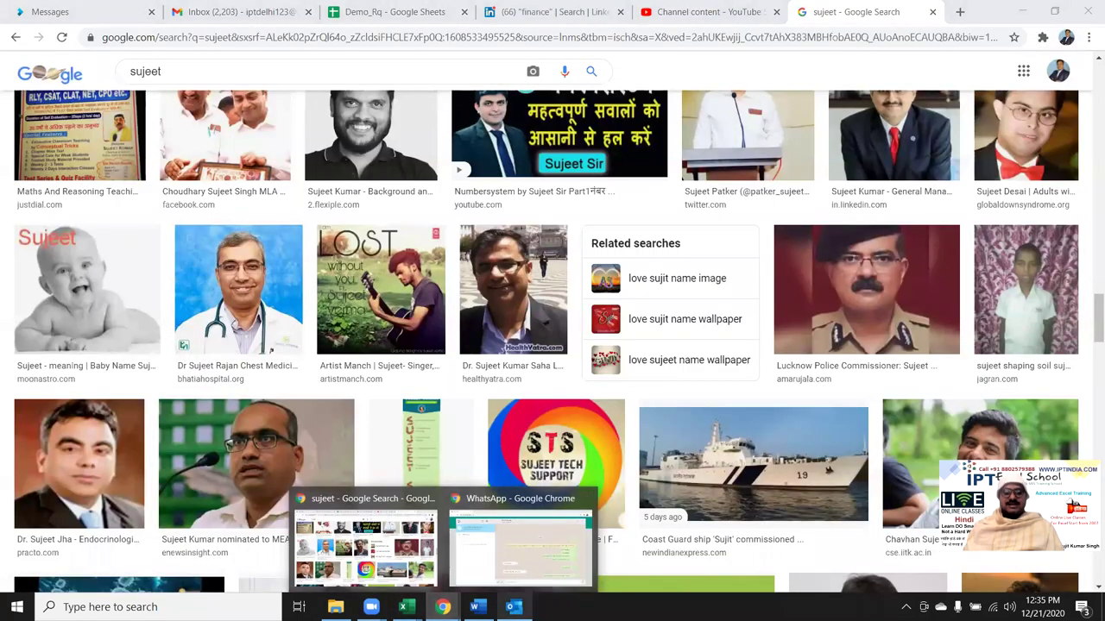
mouse_move(404, 607)
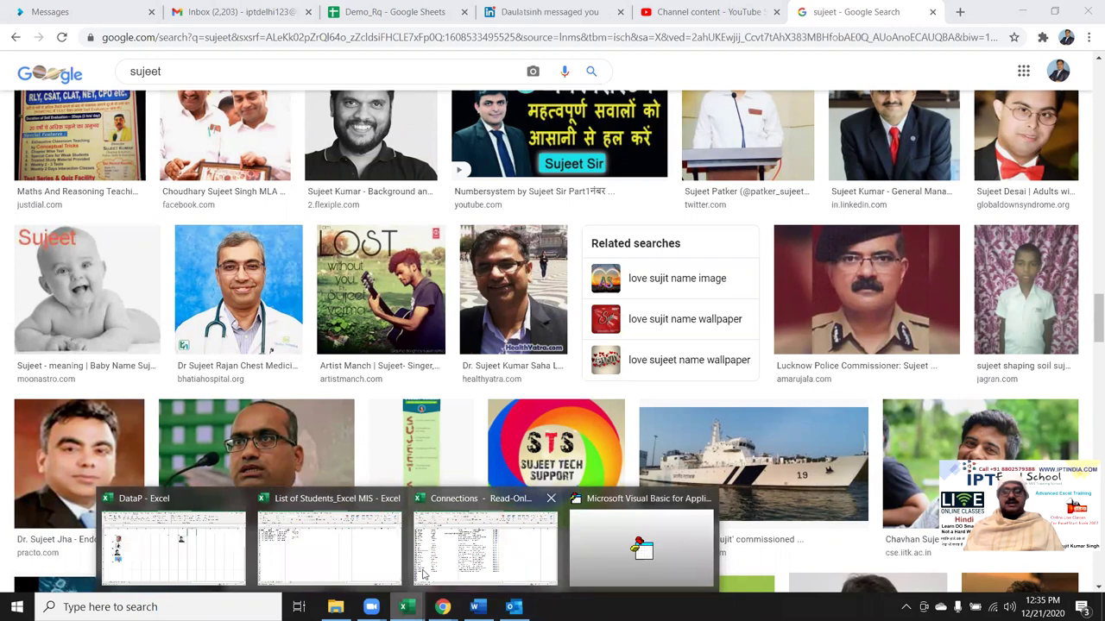
Step: Switch briefly to the List of Students workbook, then return to the DataP workbook
click(218, 555)
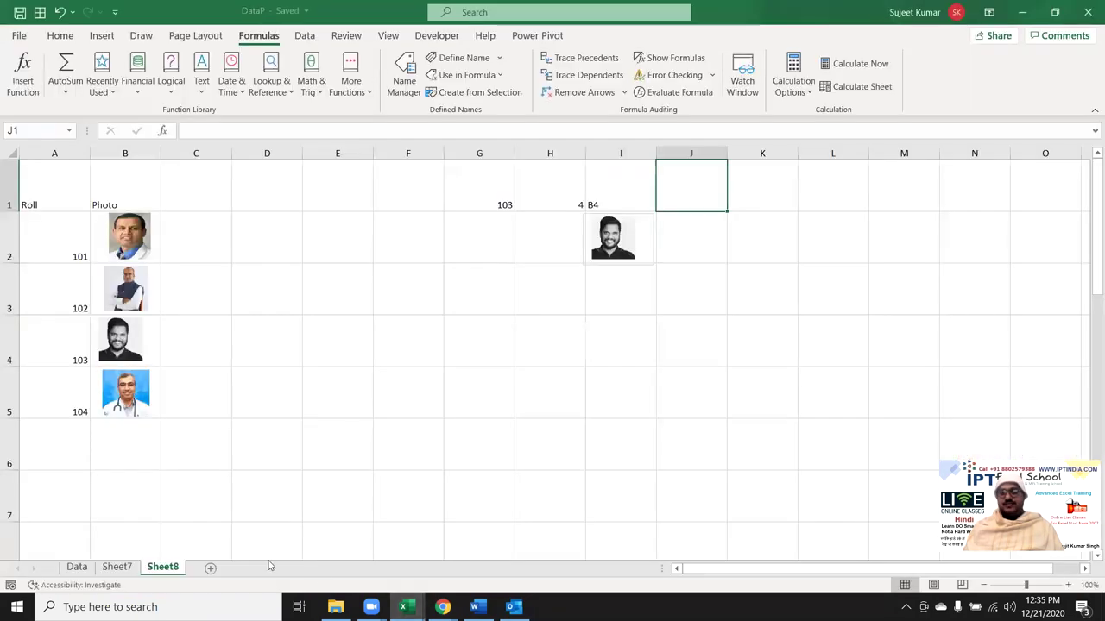
mouse_move(405, 600)
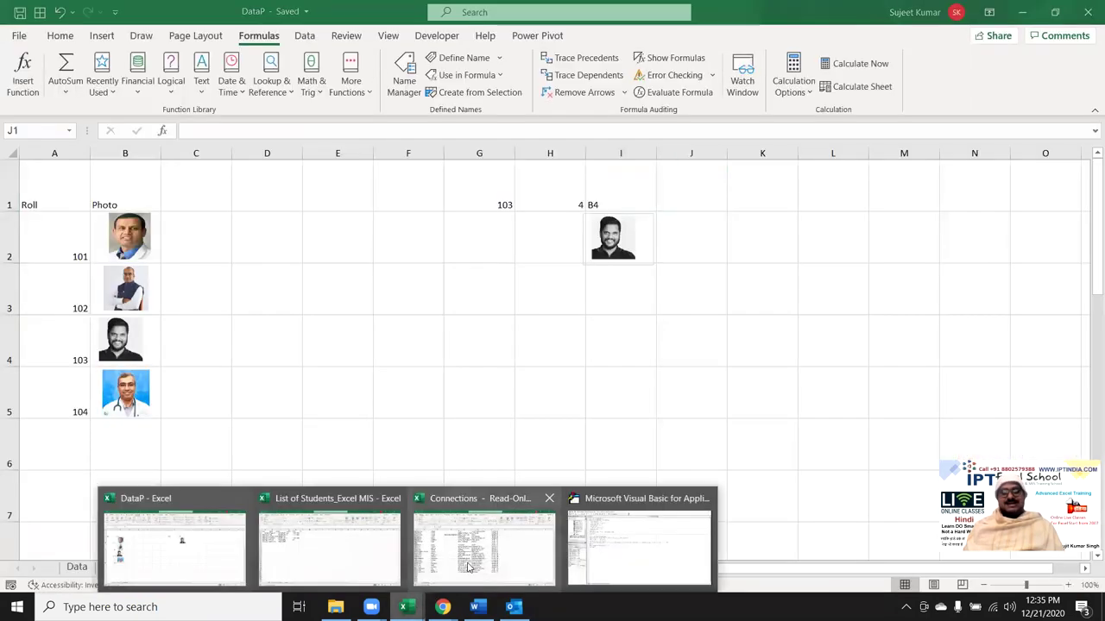
click(373, 559)
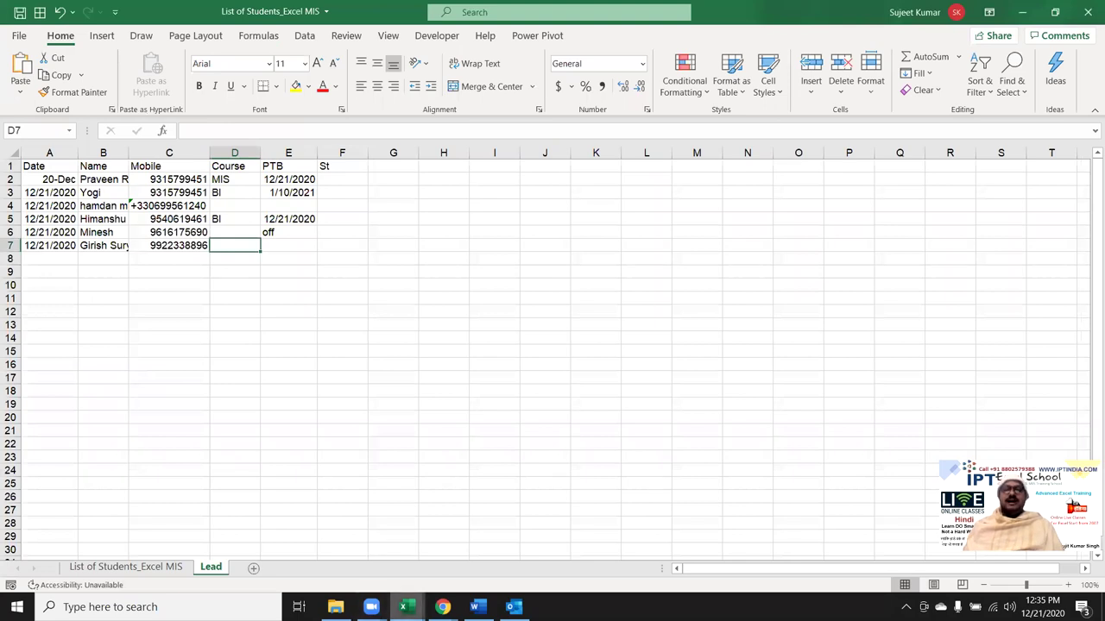
mouse_move(403, 607)
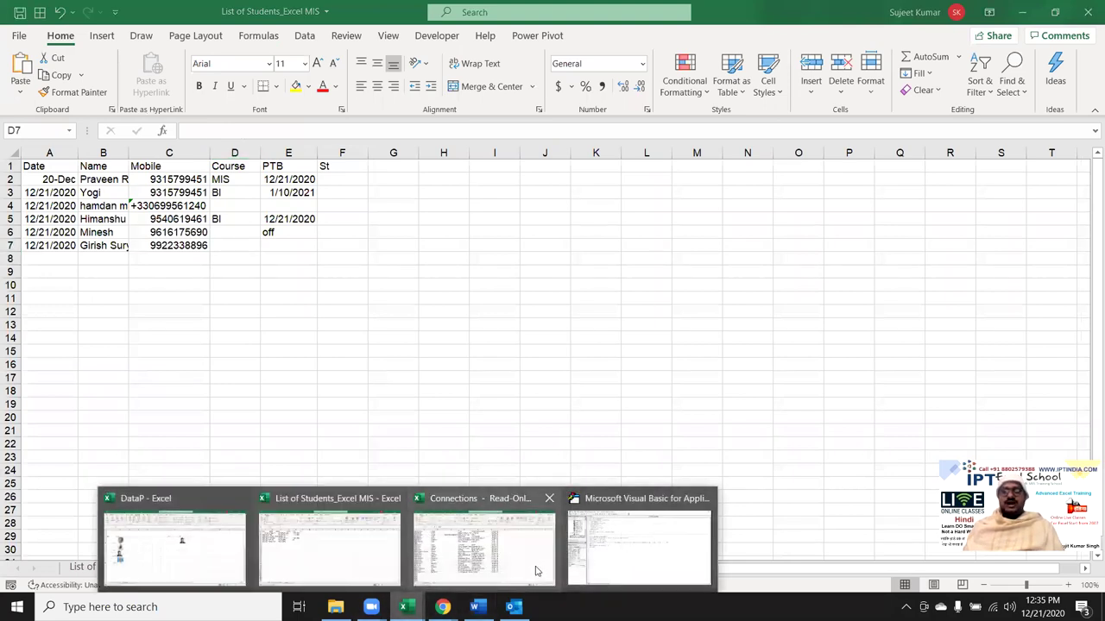
click(171, 571)
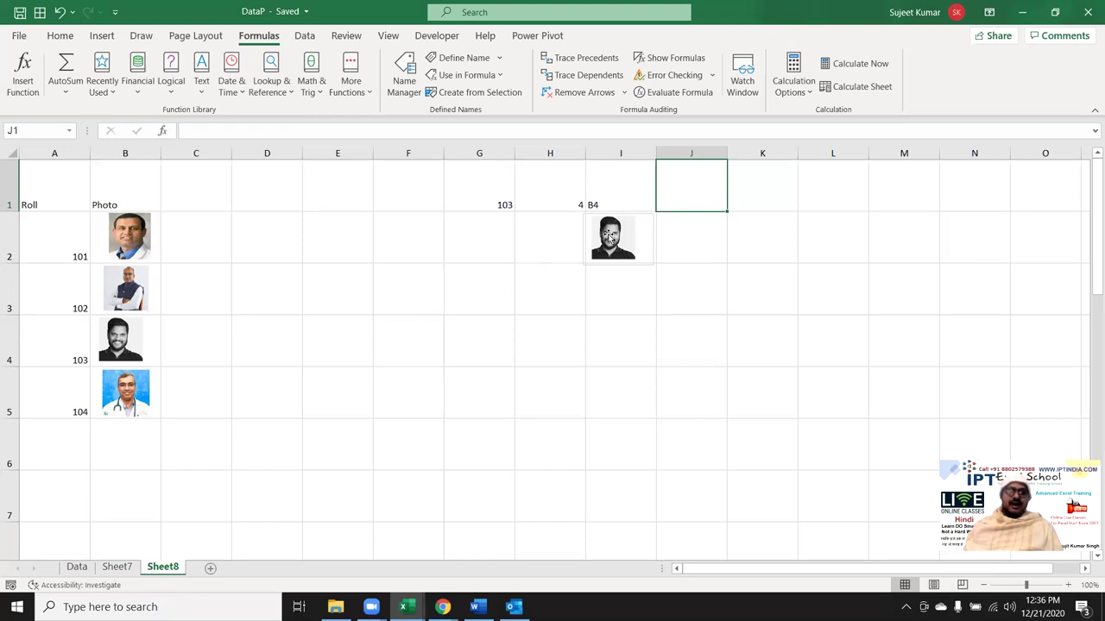
Step: Check the linked picture's =Photo formula, then switch to Sheet7 and select B9
click(599, 227)
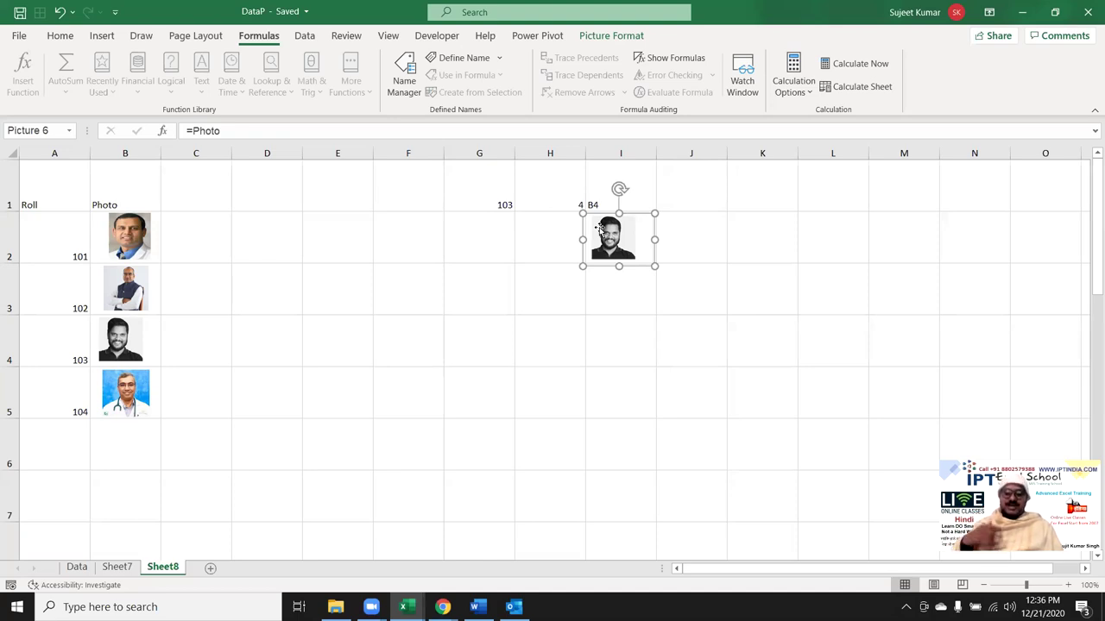
click(119, 568)
click(90, 277)
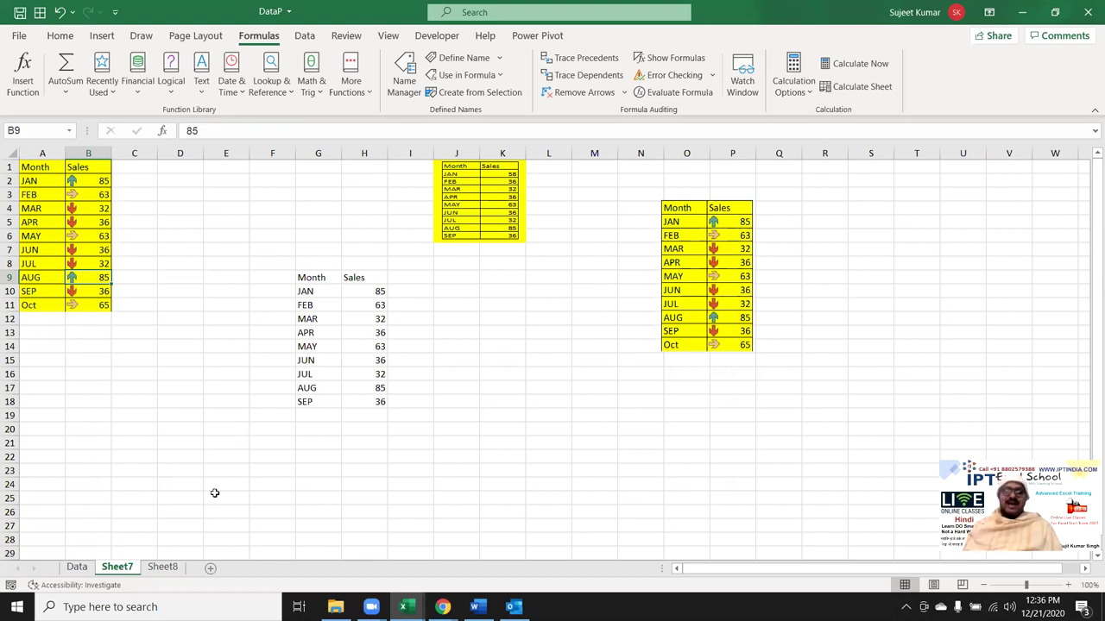
Step: Save the DataP workbook with Sheet8 showing, then bring the Gmail inbox in Chrome forward
click(163, 567)
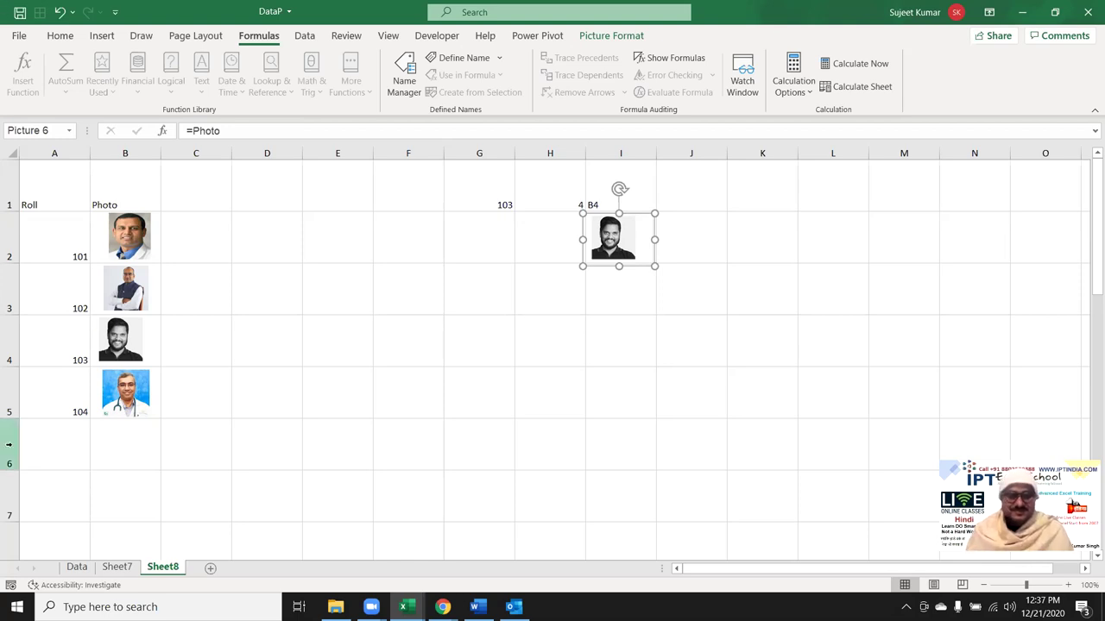
click(19, 12)
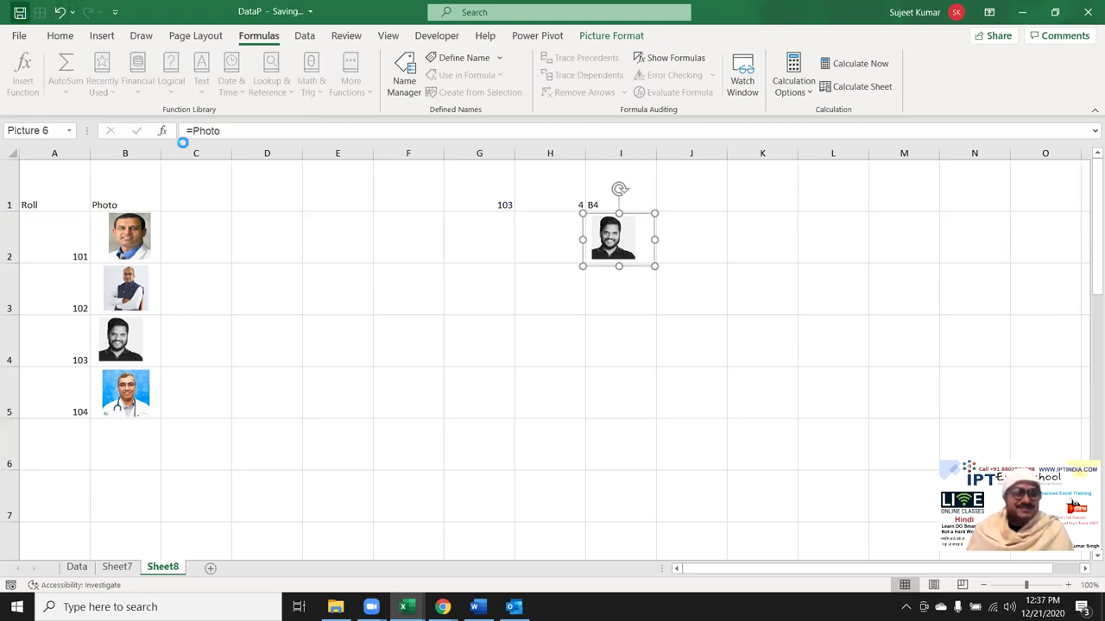
mouse_move(442, 607)
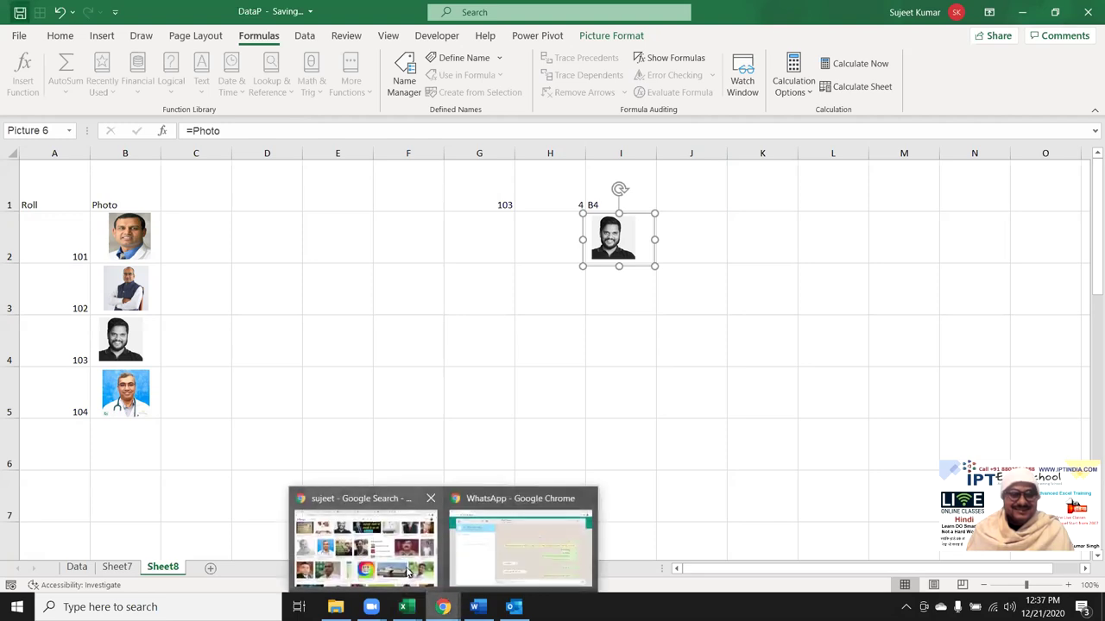
click(362, 535)
click(207, 12)
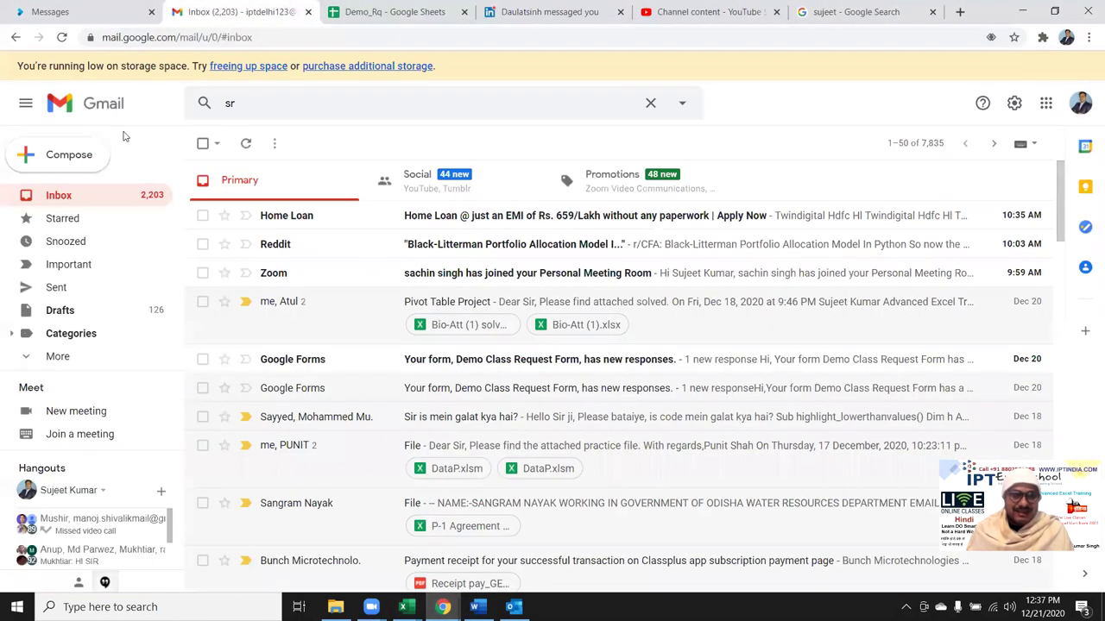
Step: Start a new Gmail message to the suggested contact with the subject 'file'
click(83, 157)
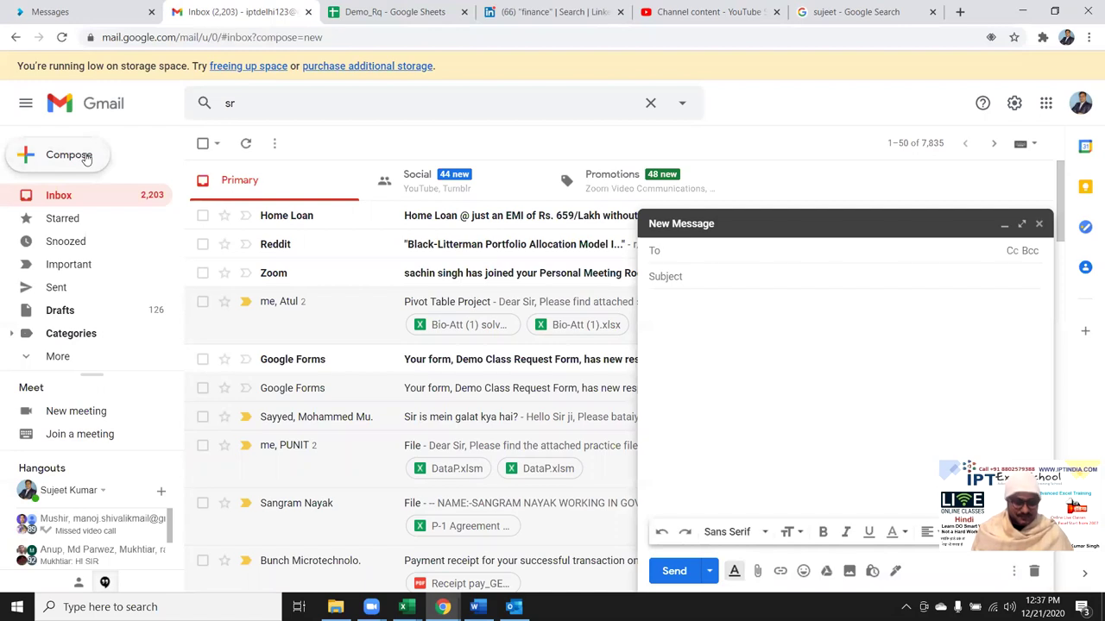
text(ji)
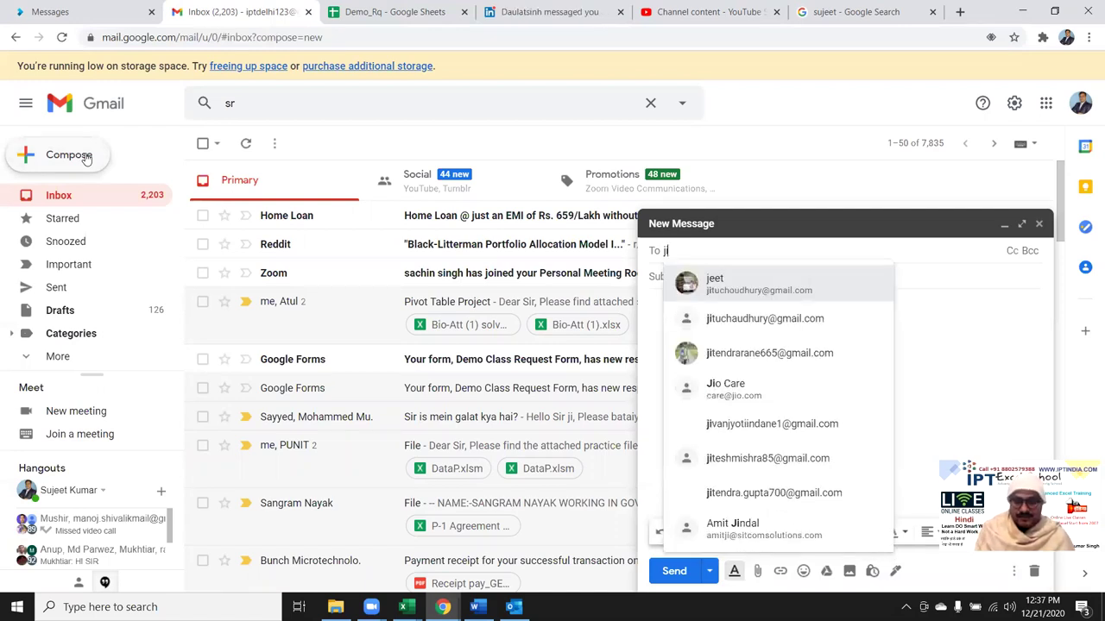
text(t)
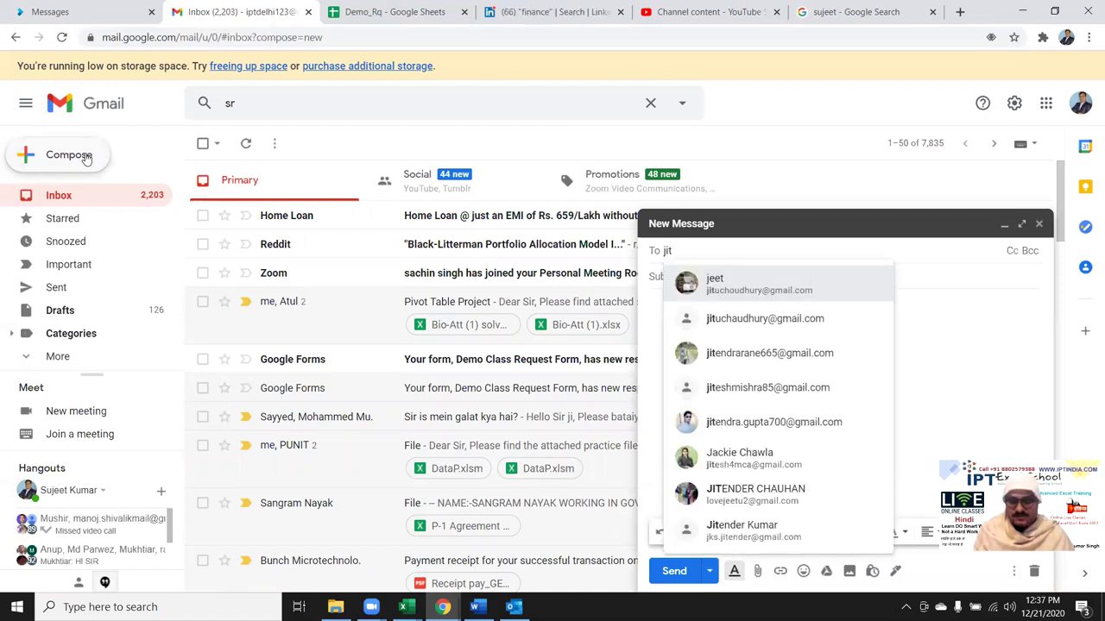
text(e)
key(BackSpace)
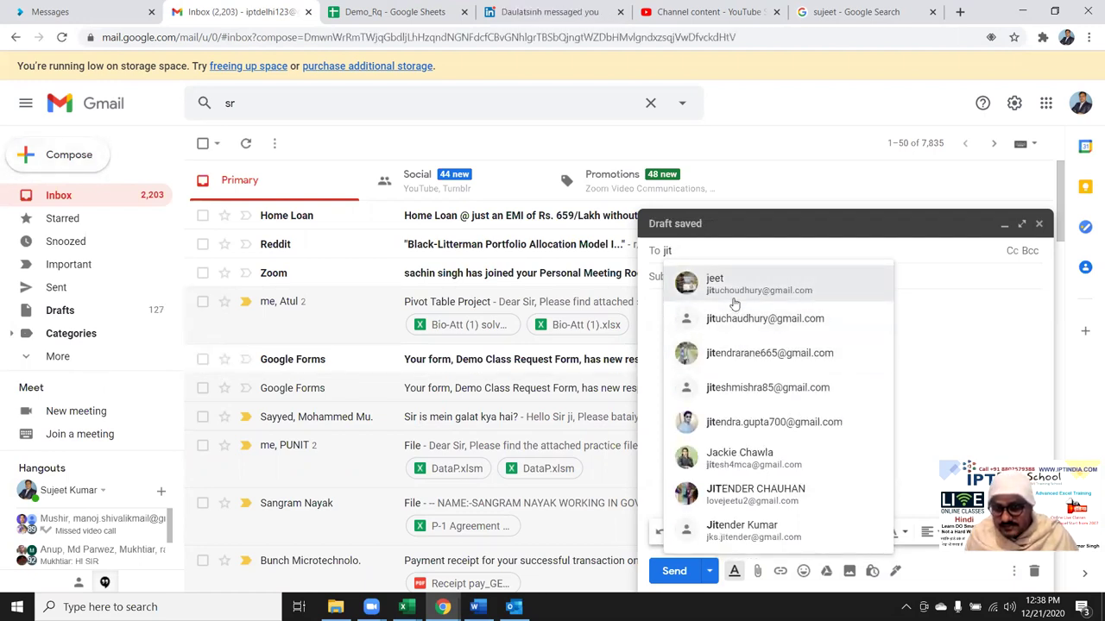
click(700, 283)
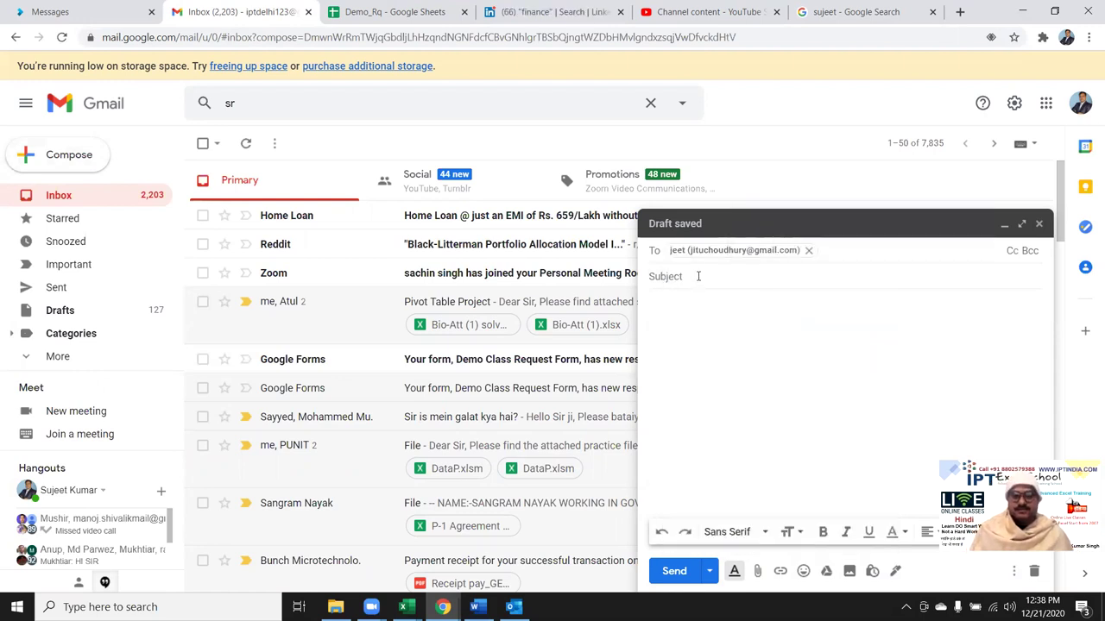
text(file)
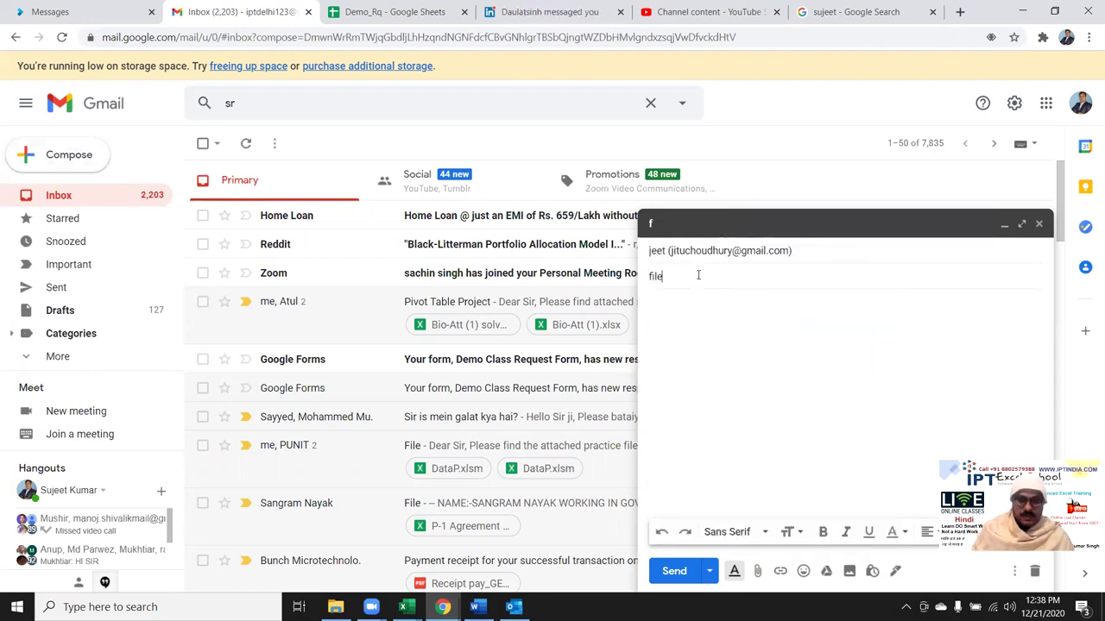
Step: Attach DataP.xlsm from the Downloads folder to the message
click(757, 570)
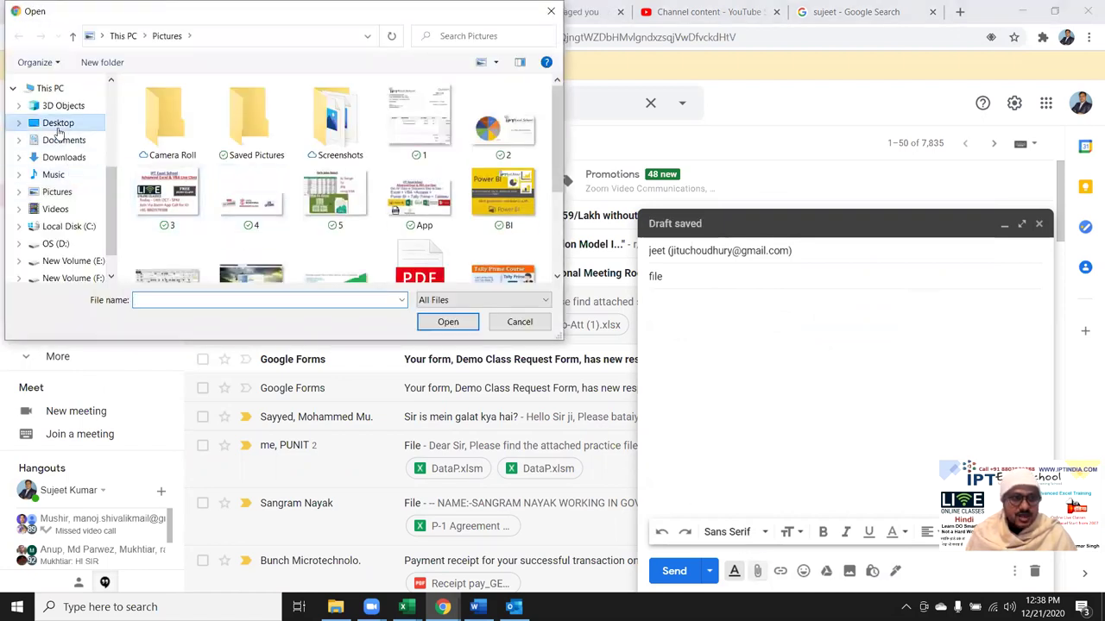
click(59, 125)
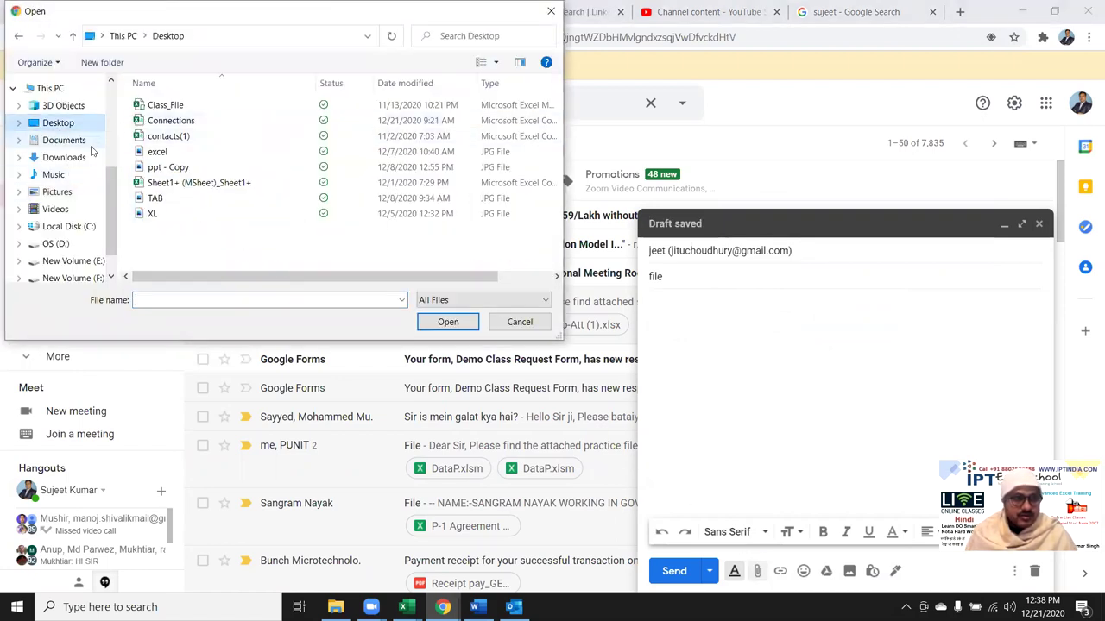
click(87, 159)
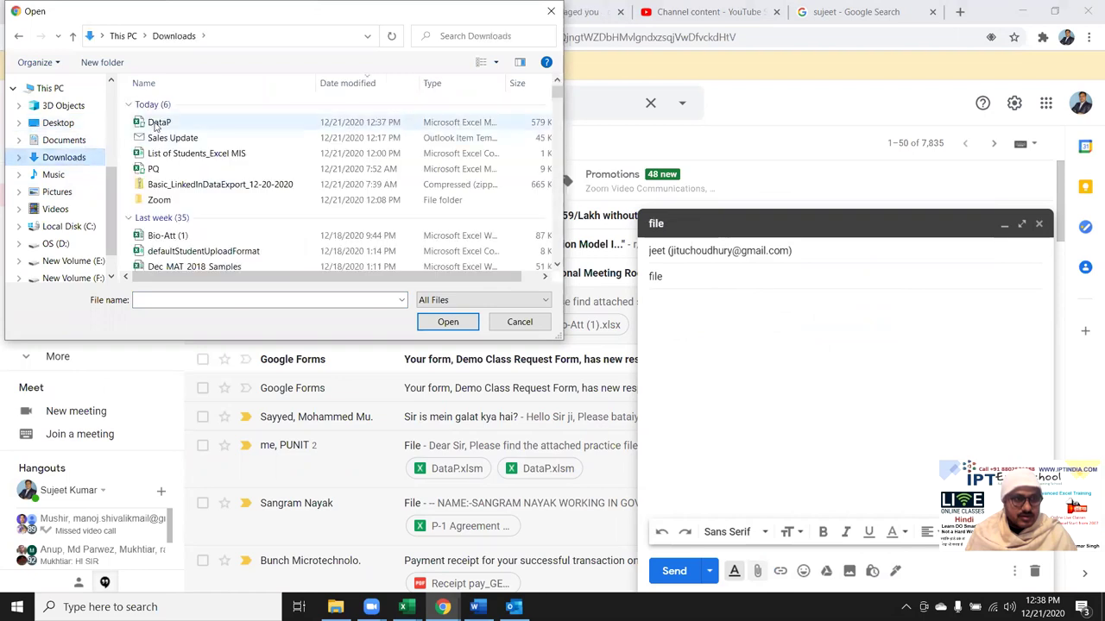
click(157, 127)
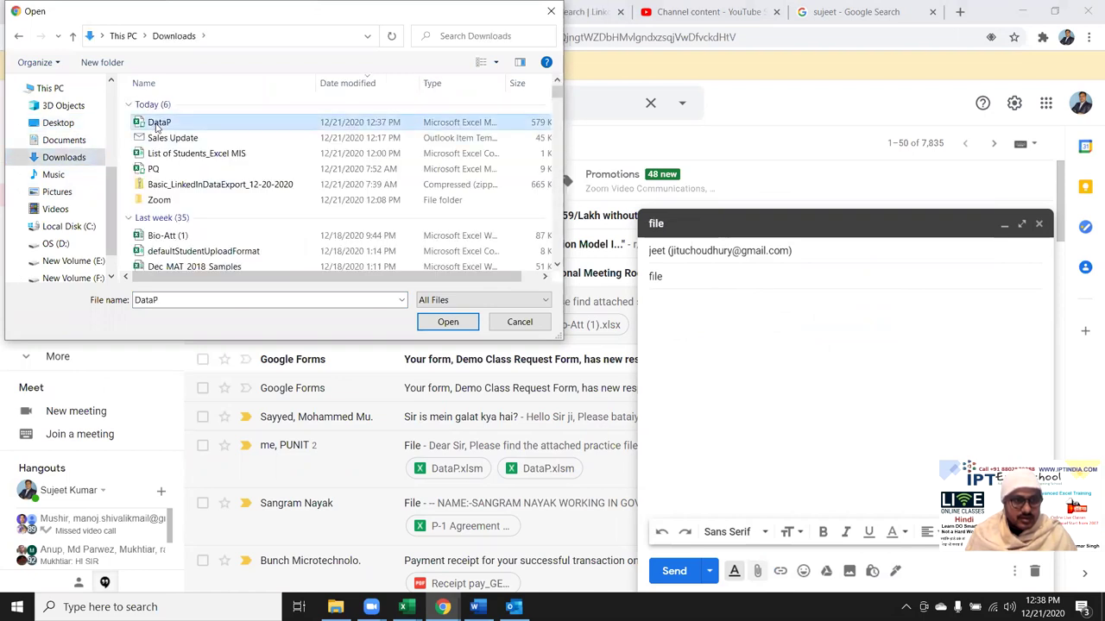
click(445, 322)
click(698, 280)
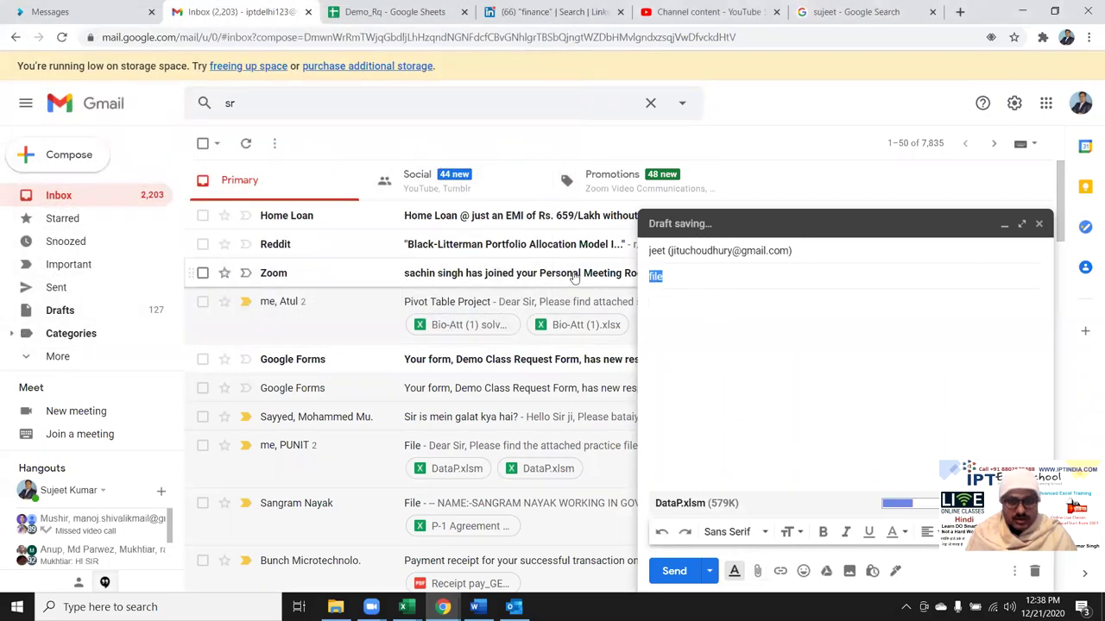
Step: Change the subject to 'Excel File' and send the message with DataP.xlsm attached
key(BackSpace)
key(BackSpace)
key(BackSpace)
text(Exce)
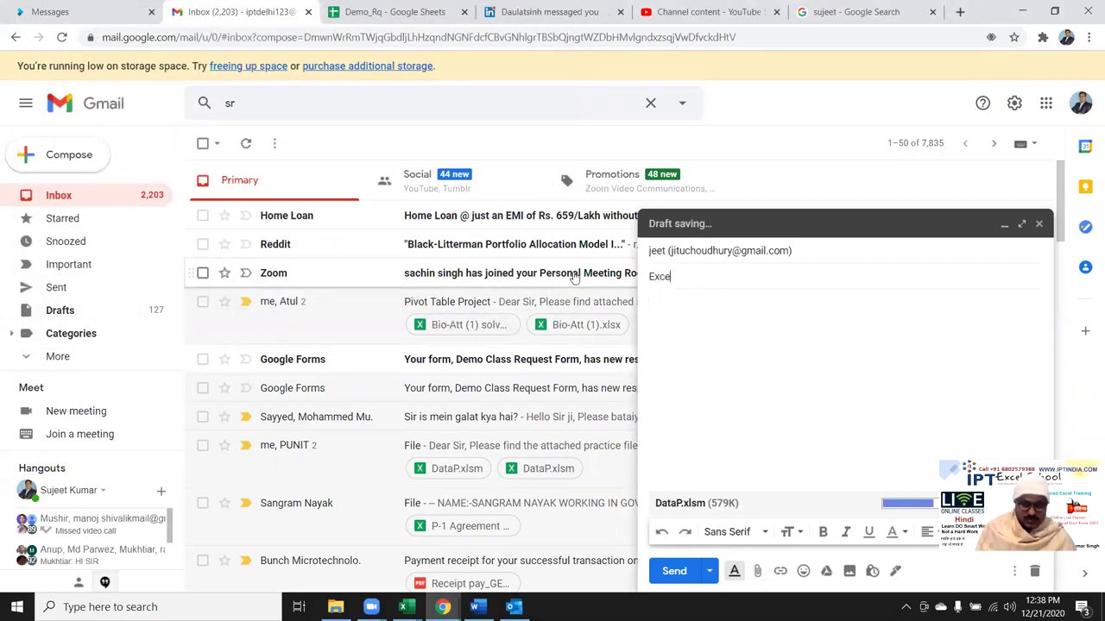
text(l File)
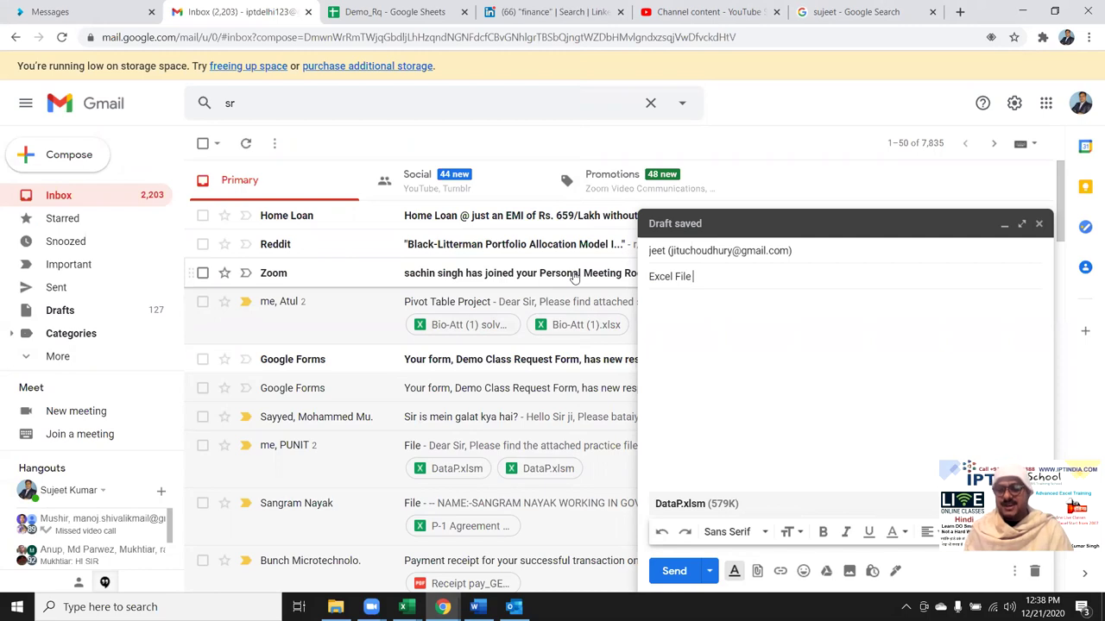
click(677, 571)
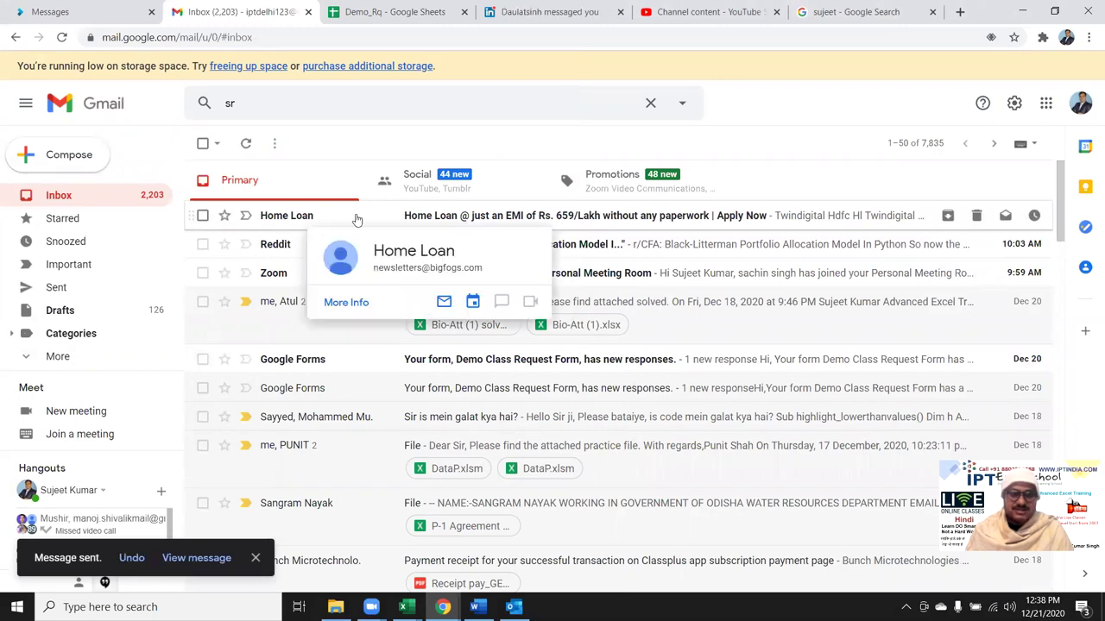
click(1076, 115)
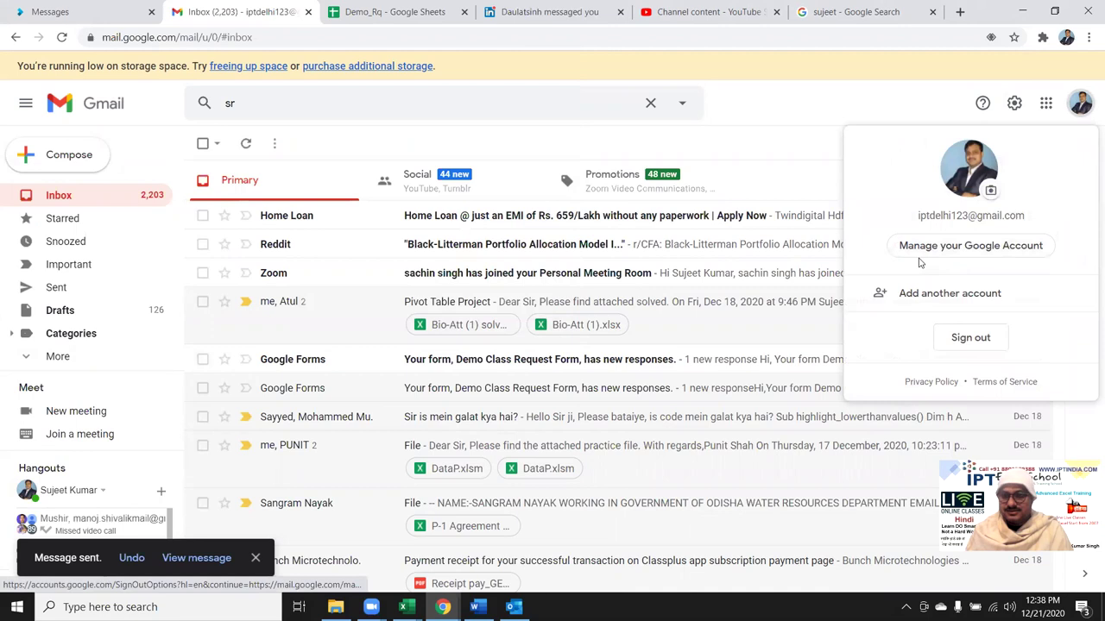
click(768, 125)
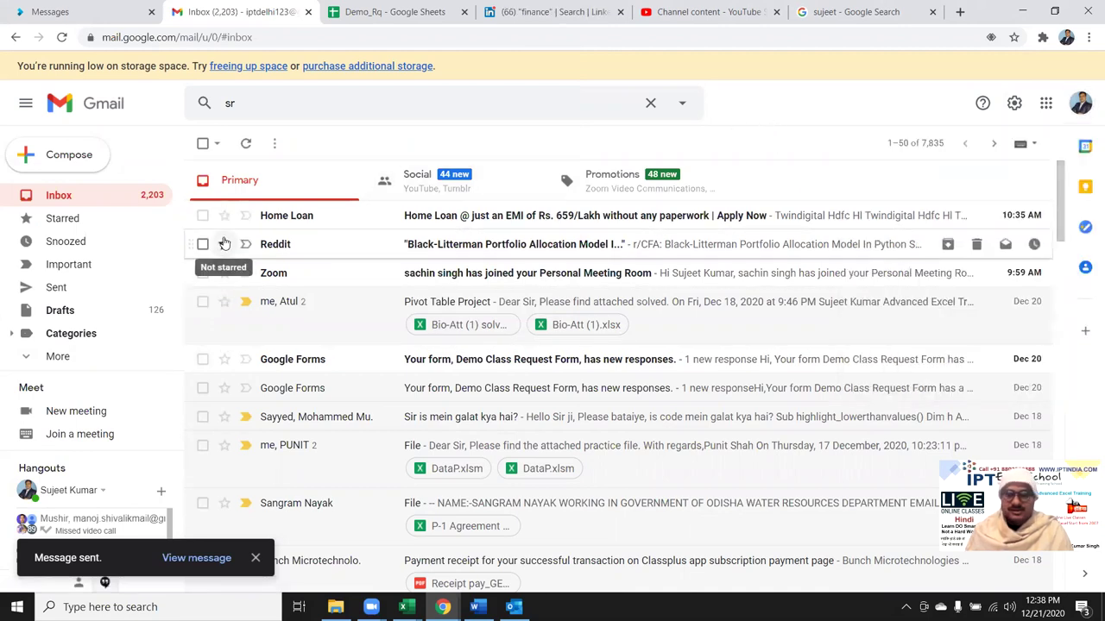